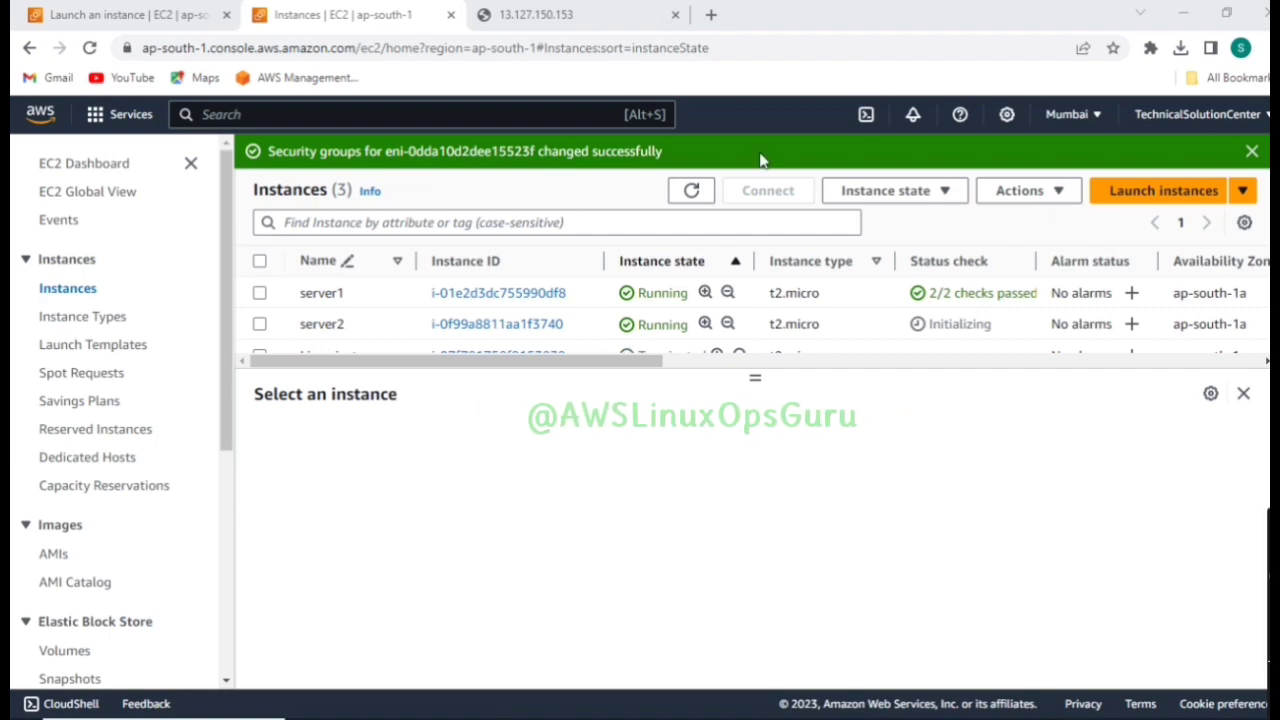
Check the web page served at 13.127.150.153 and reload it
left_click(600, 14)
left_click(110, 155)
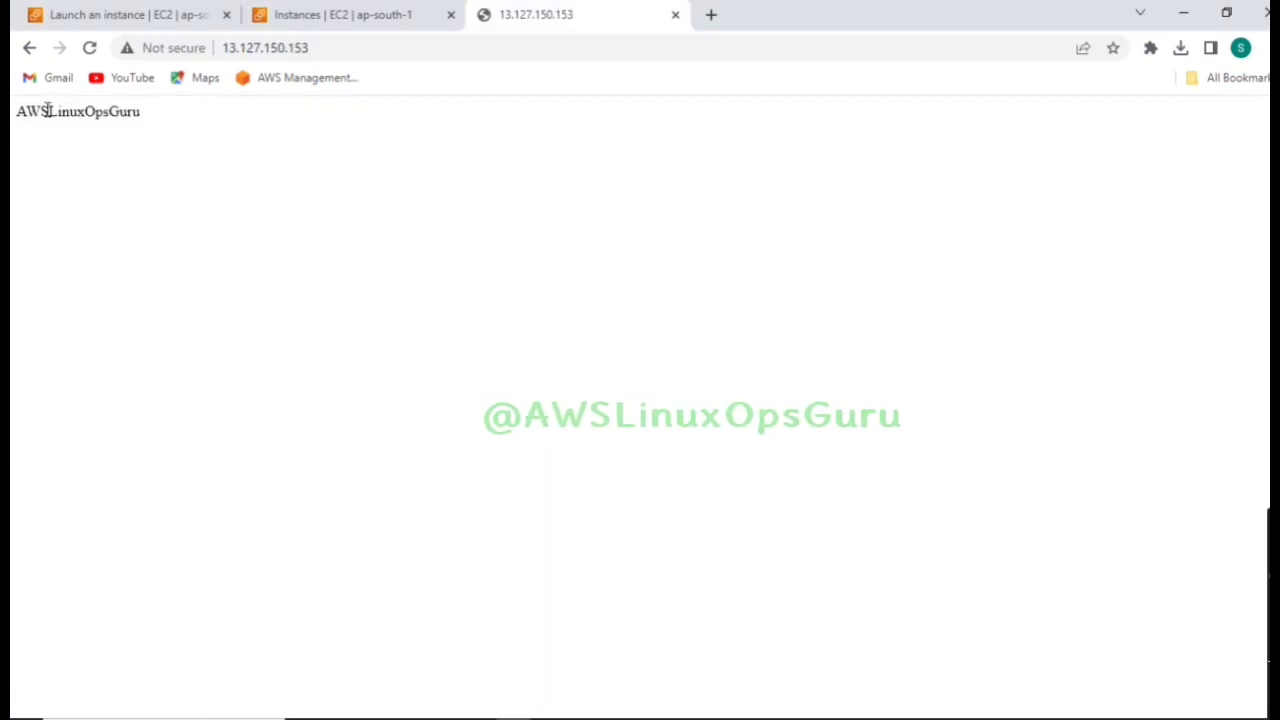
left_click_drag(163, 120, 17, 116)
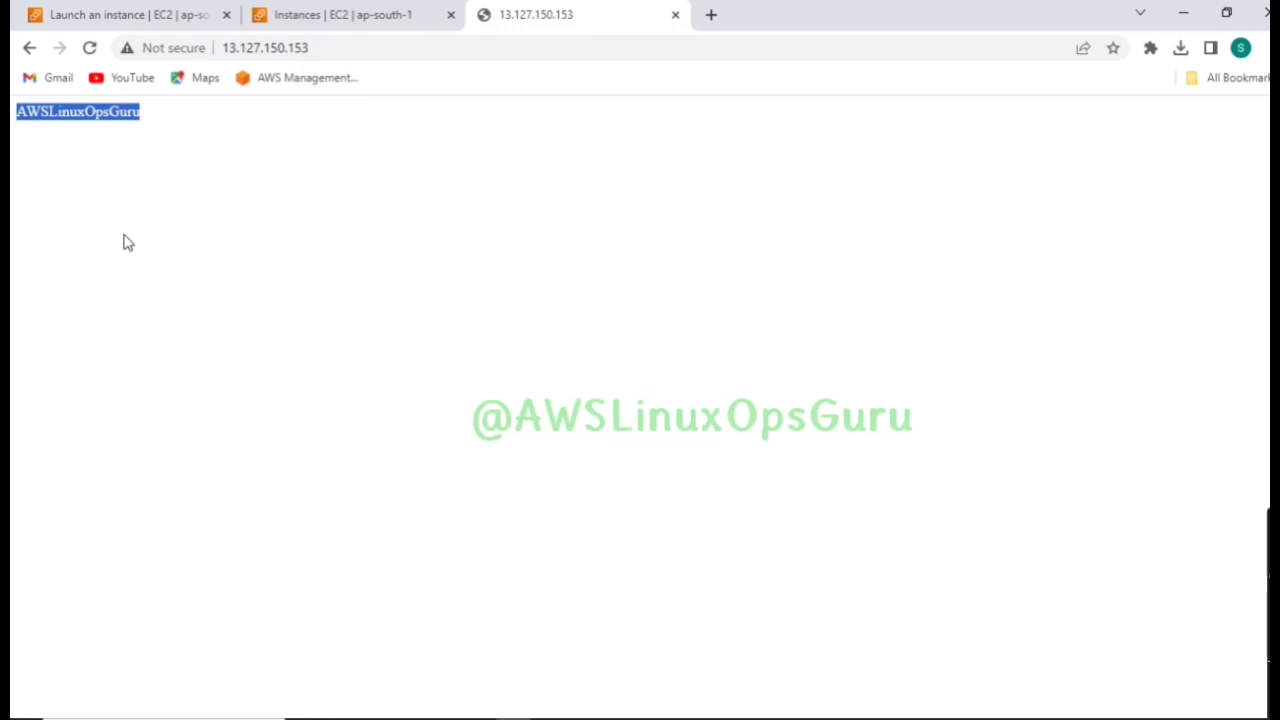
left_click(91, 48)
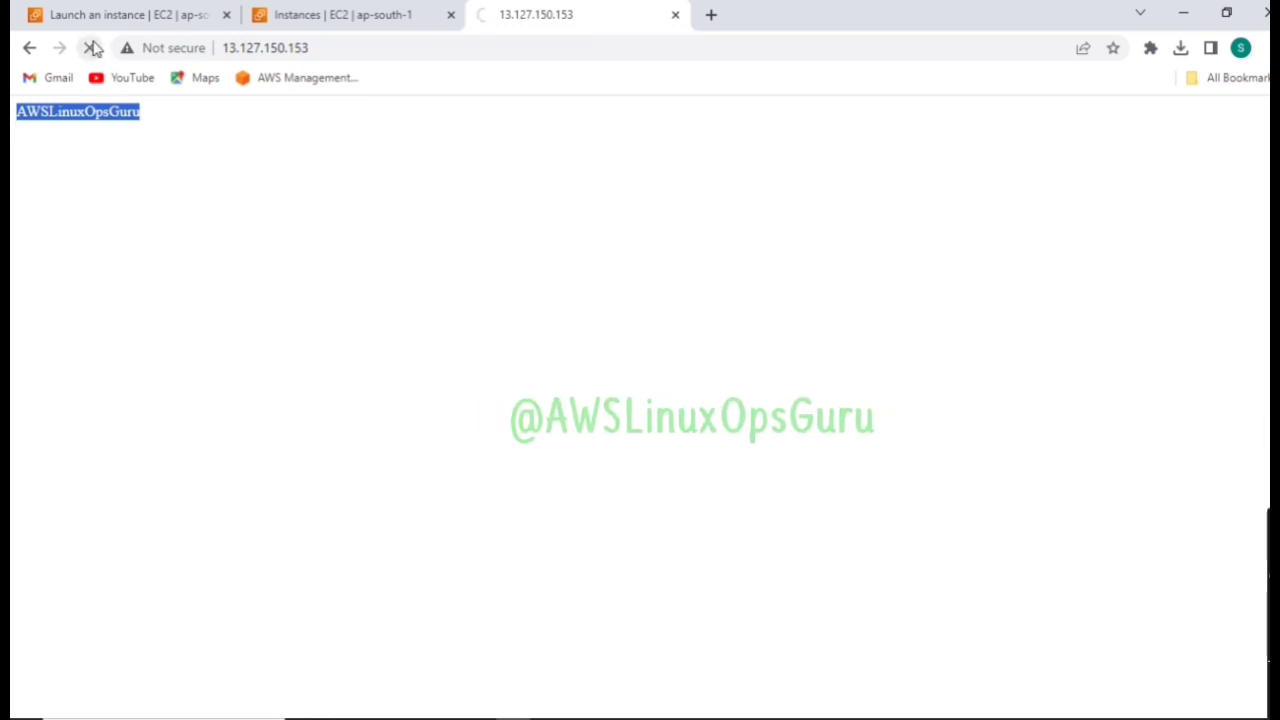
left_click_drag(155, 123, 16, 112)
left_click(95, 172)
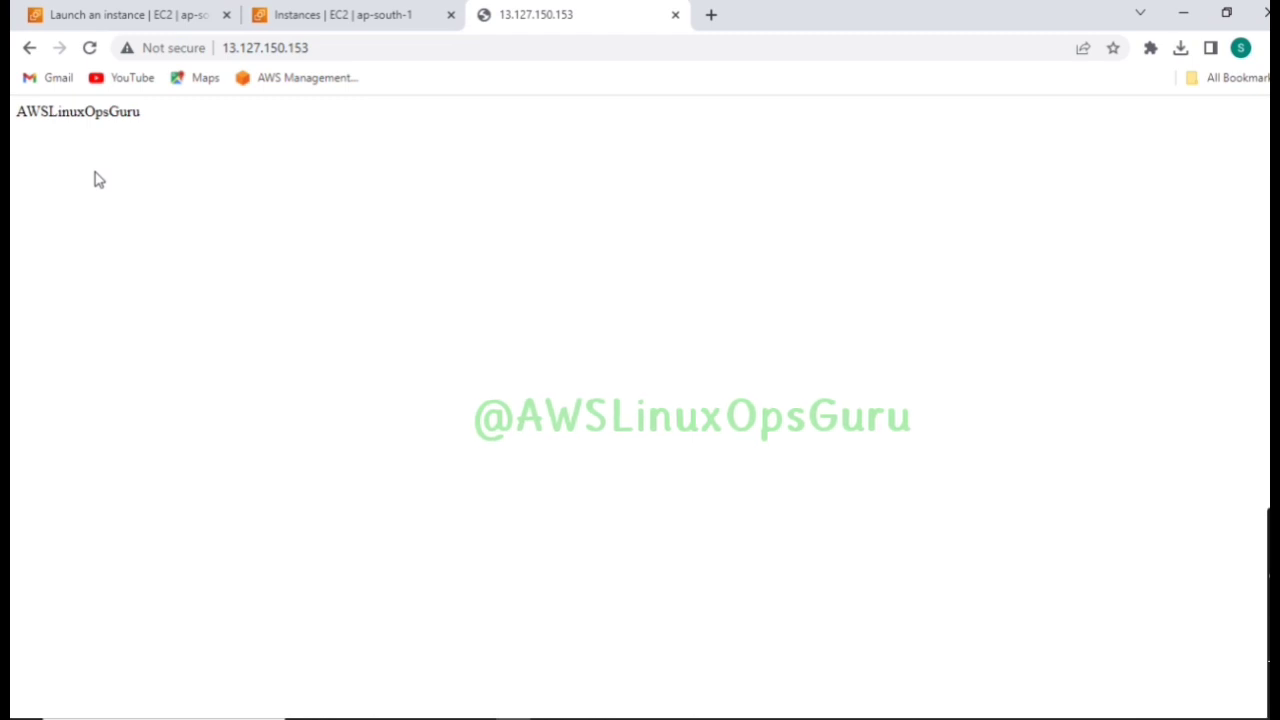
Return to the EC2 Instances list, dismiss the security group notification, and refresh the list to check the instances' status
left_click(350, 20)
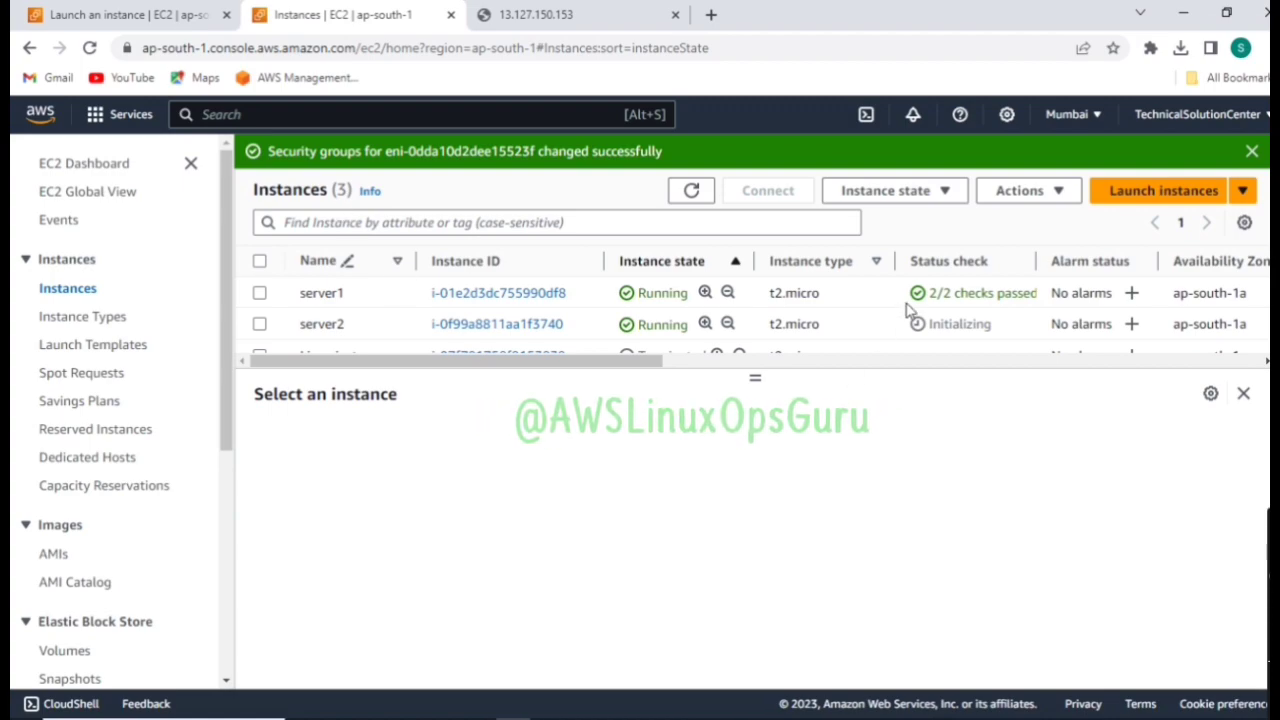
left_click(691, 192)
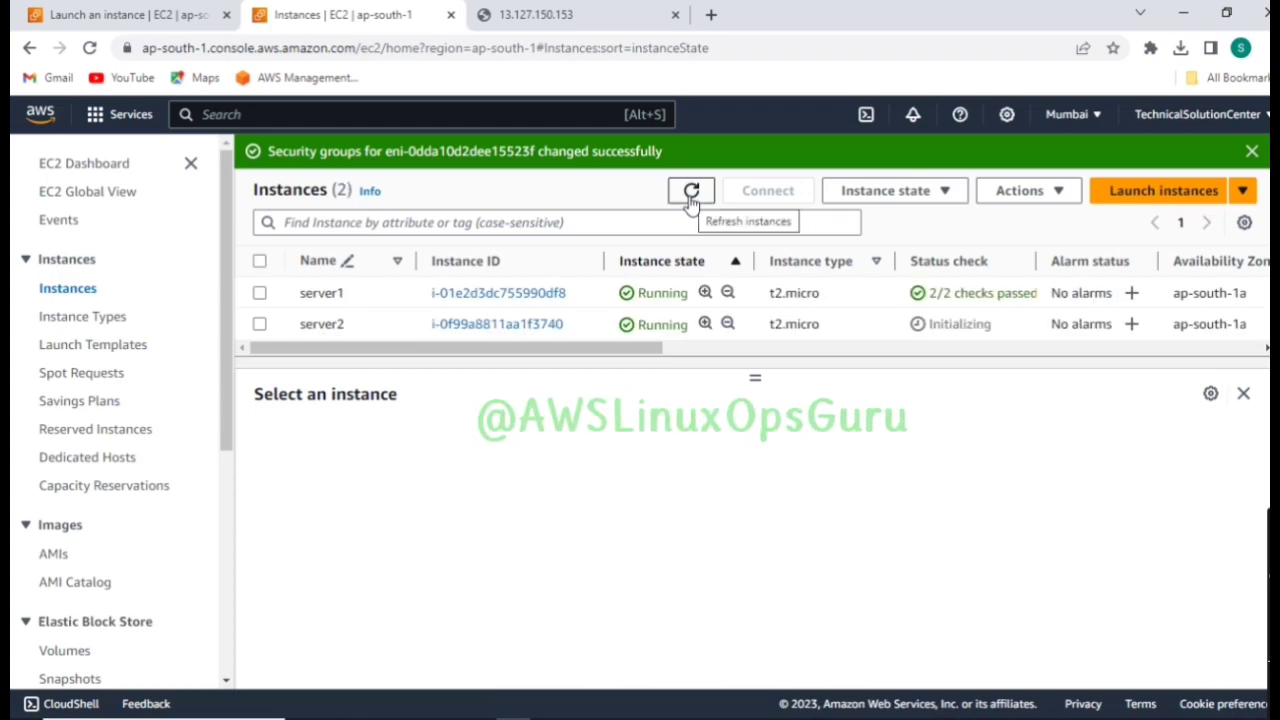
left_click(690, 198)
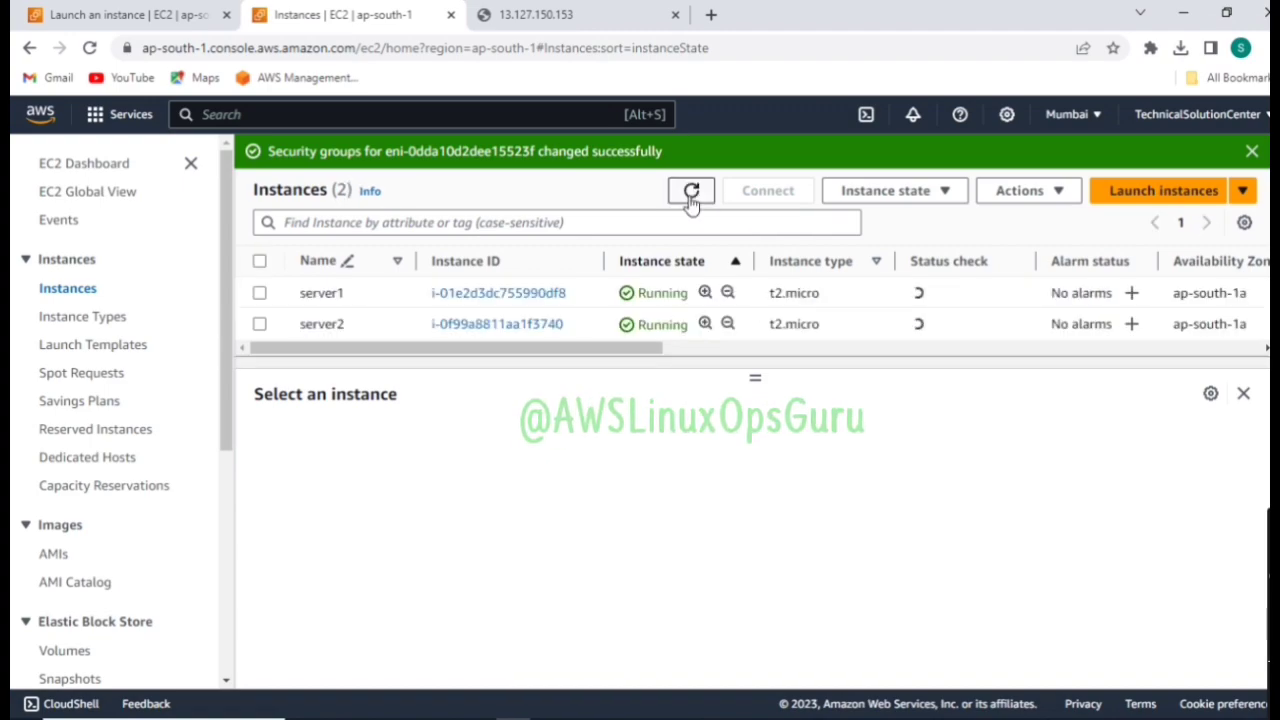
left_click(1253, 151)
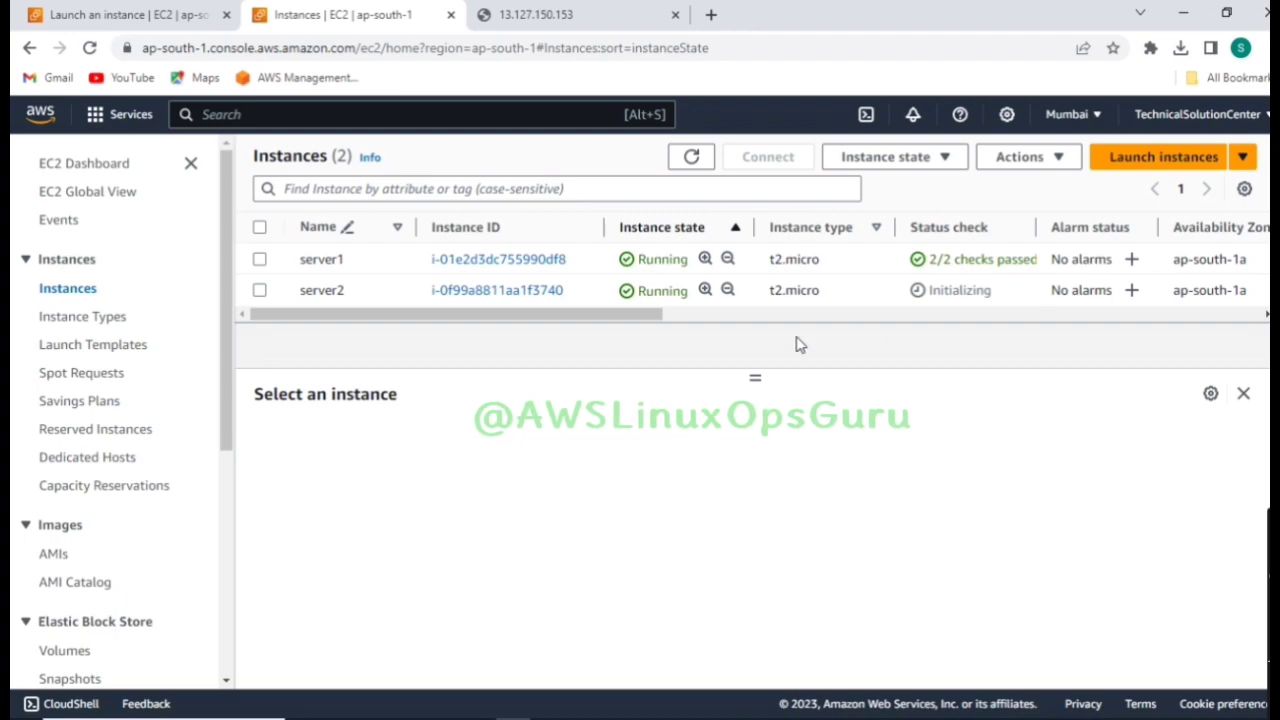
left_click(691, 157)
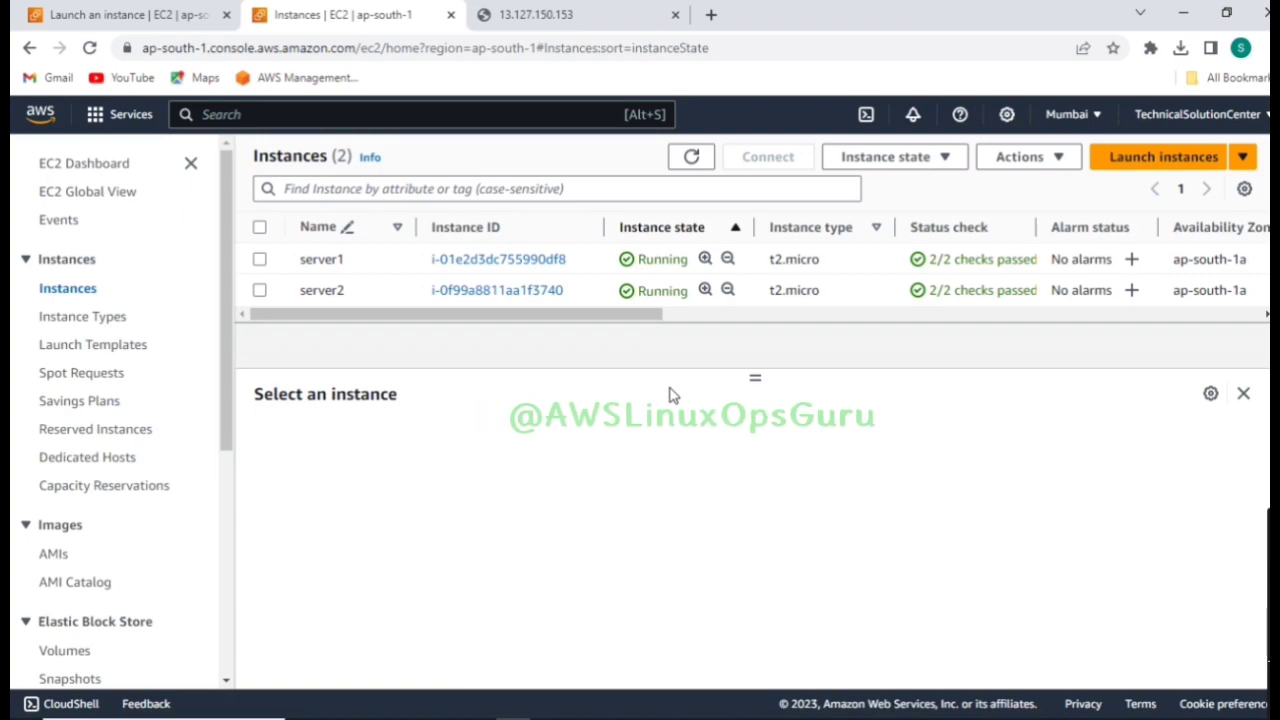
left_click(691, 157)
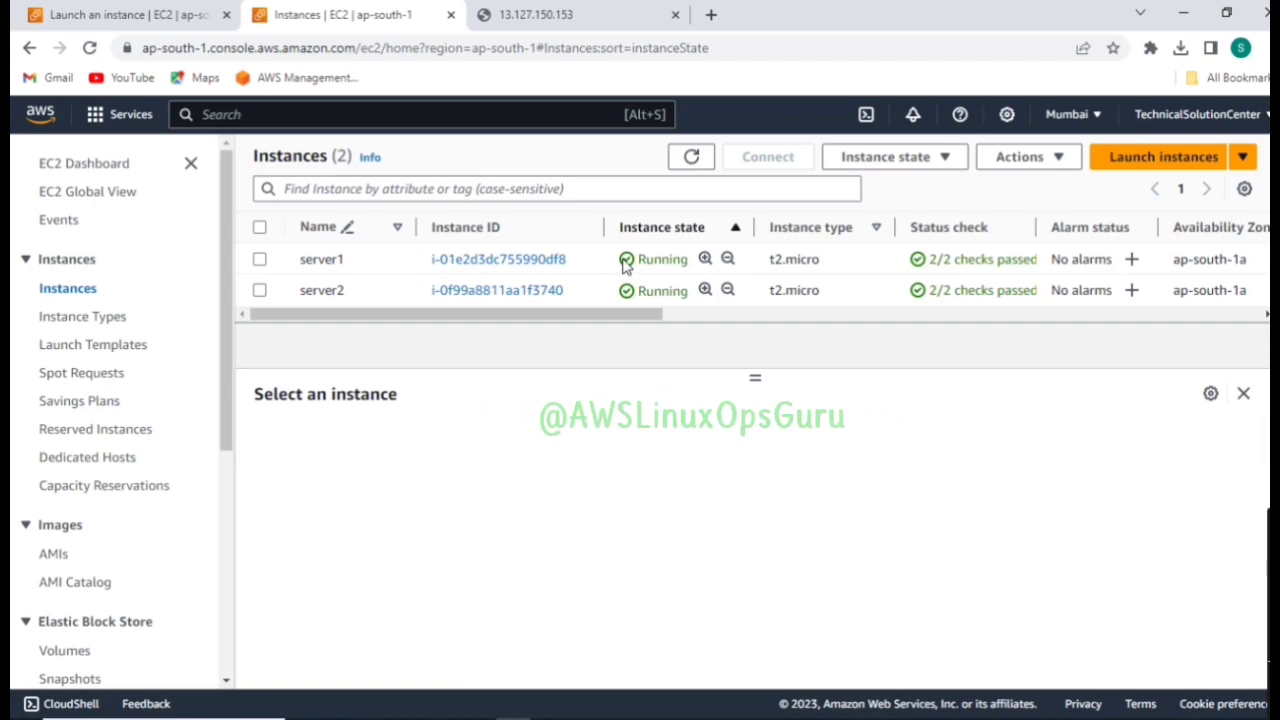
left_click(697, 159)
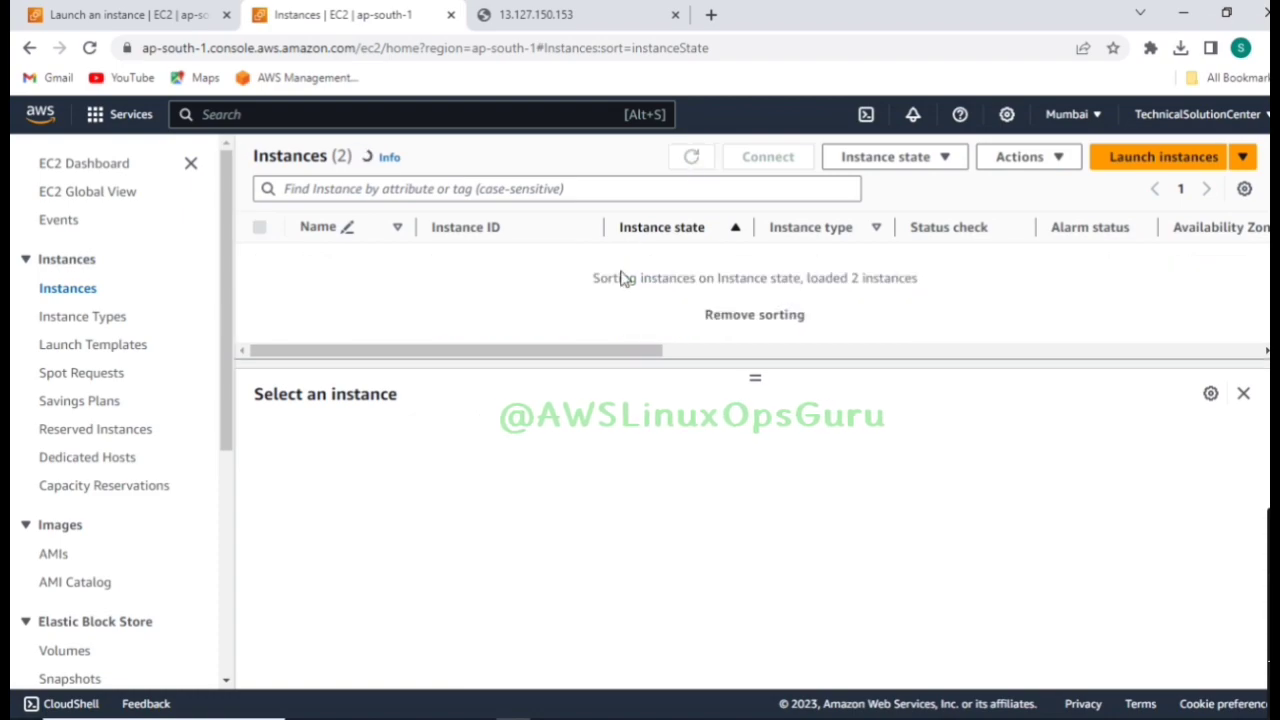
left_click(691, 162)
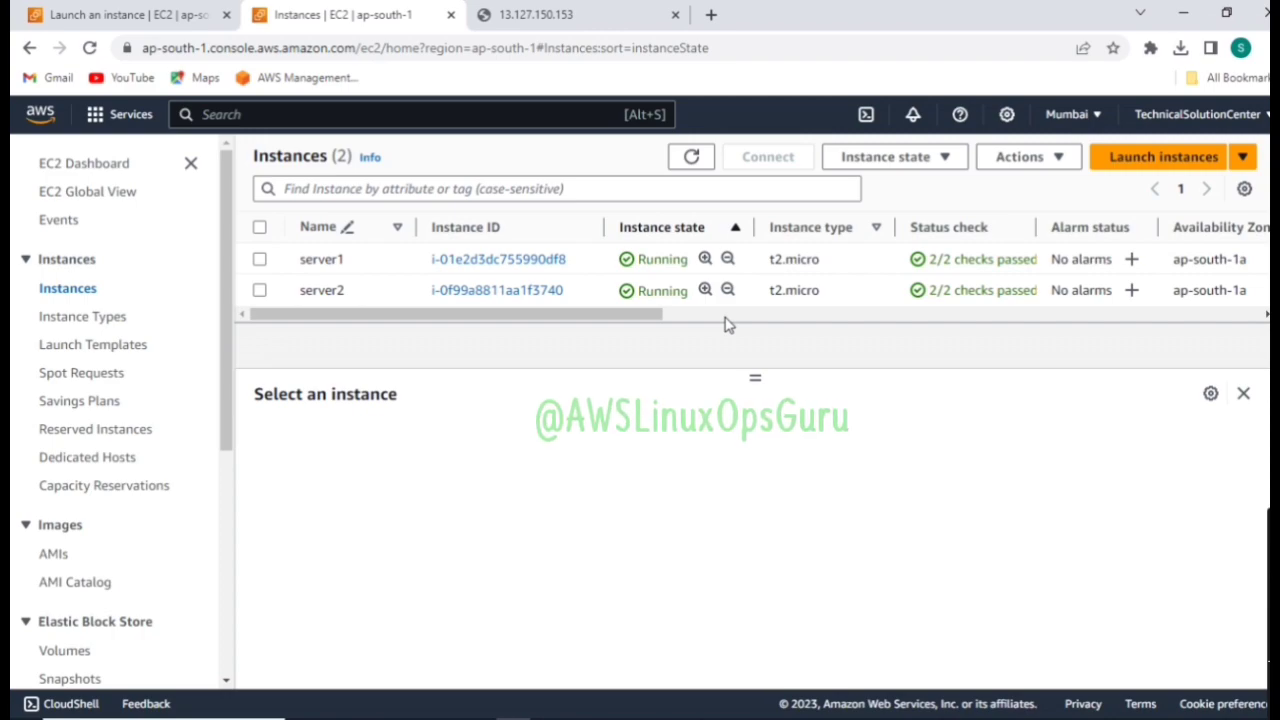
left_click(691, 157)
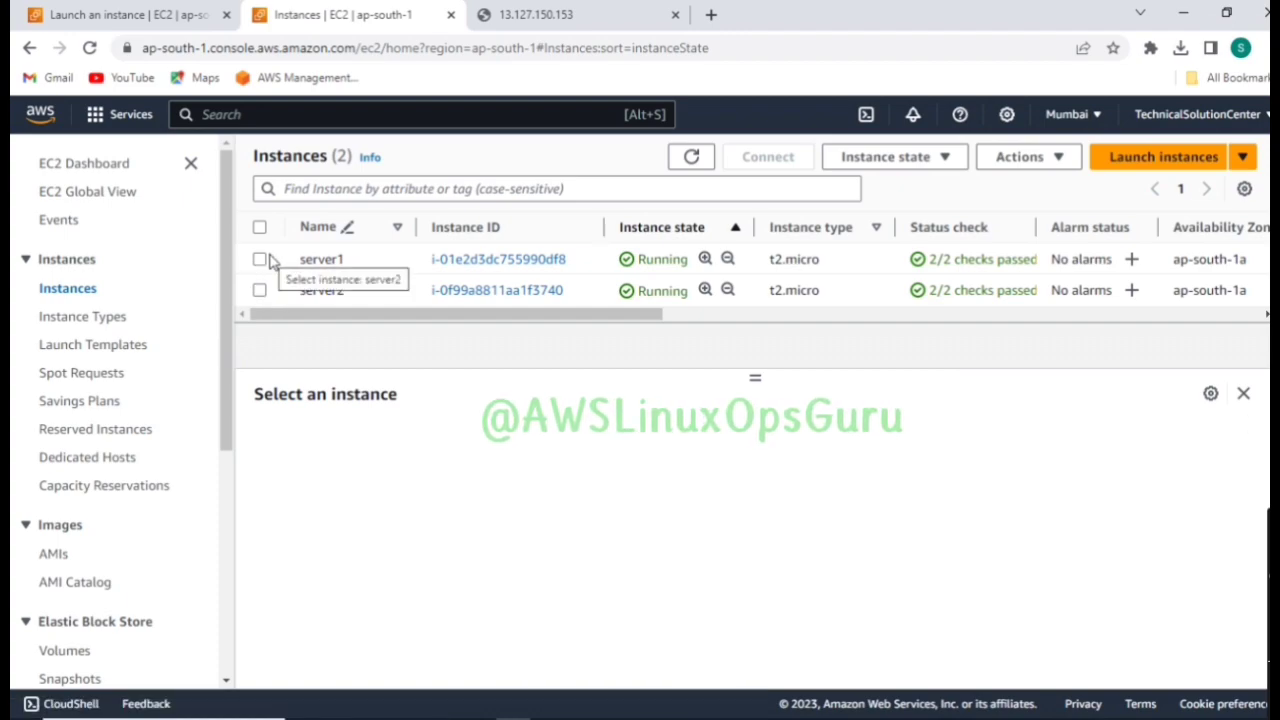
View the details of the server2 and server1 instances in turn
left_click(259, 290)
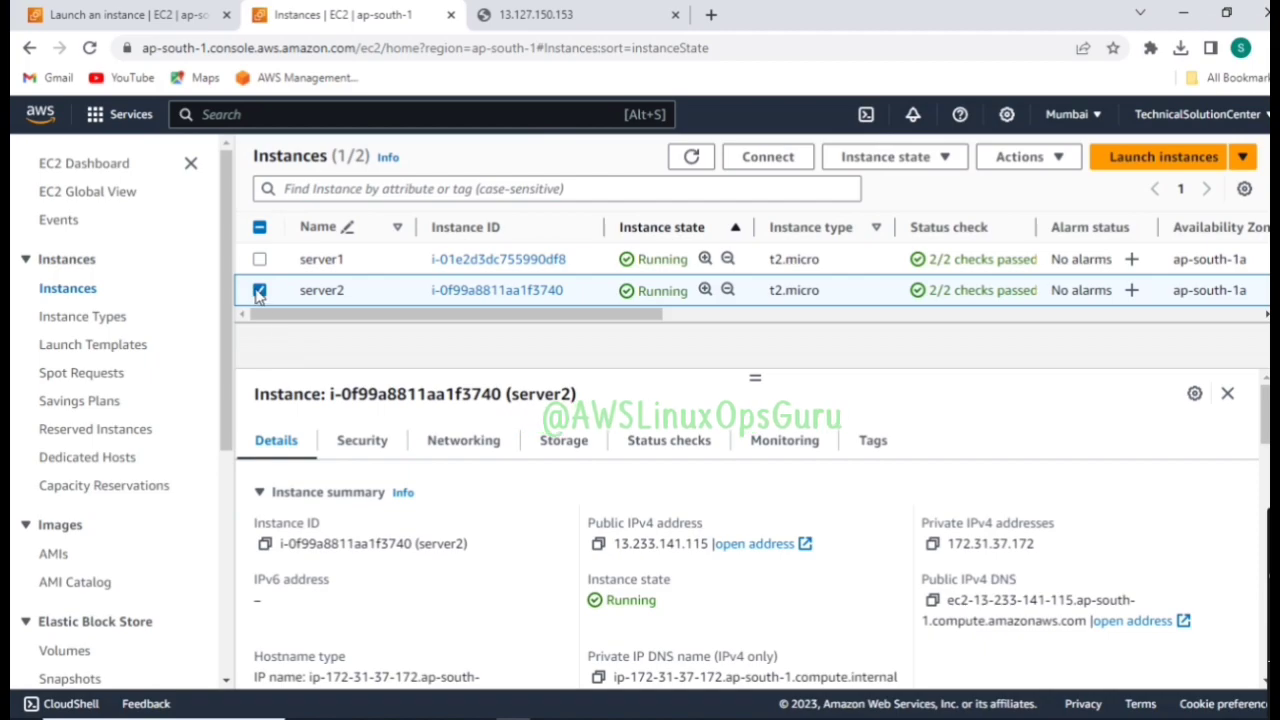
left_click(259, 290)
left_click(259, 259)
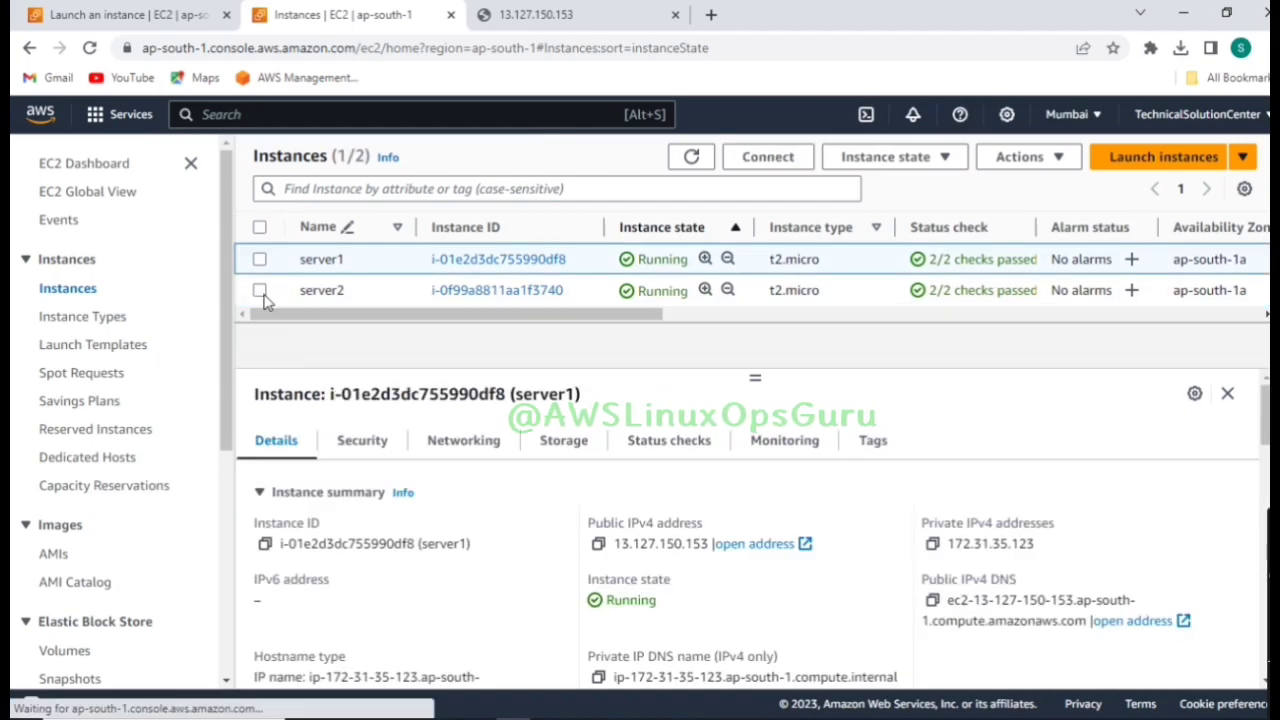
left_click(259, 290)
left_click(259, 290)
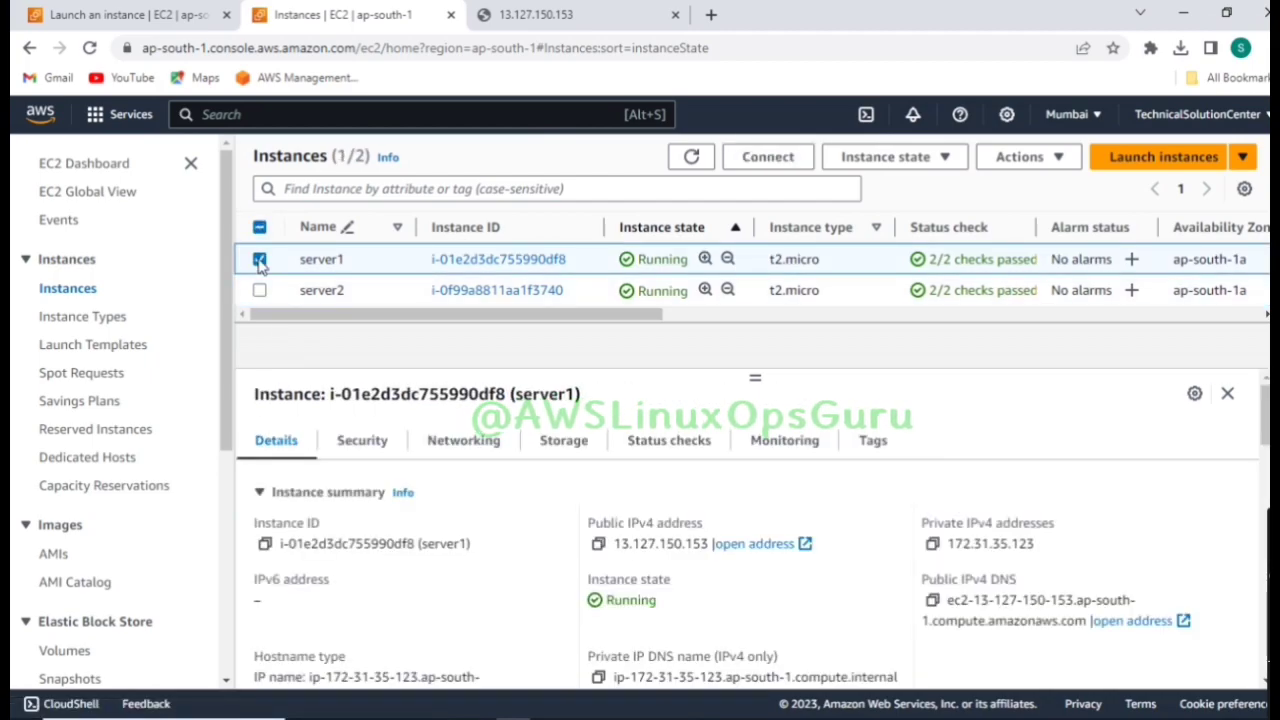
left_click(259, 259)
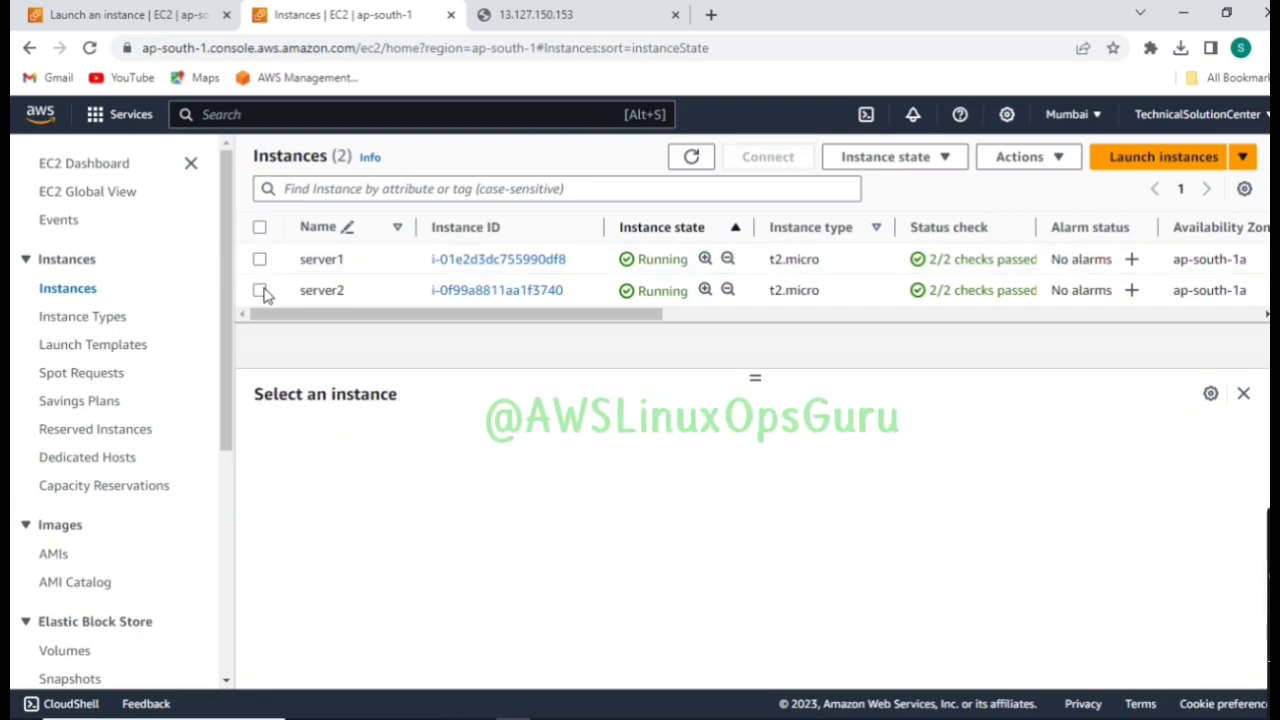
Select only the server2 instance and switch to the PuTTY terminal window
left_click(259, 290)
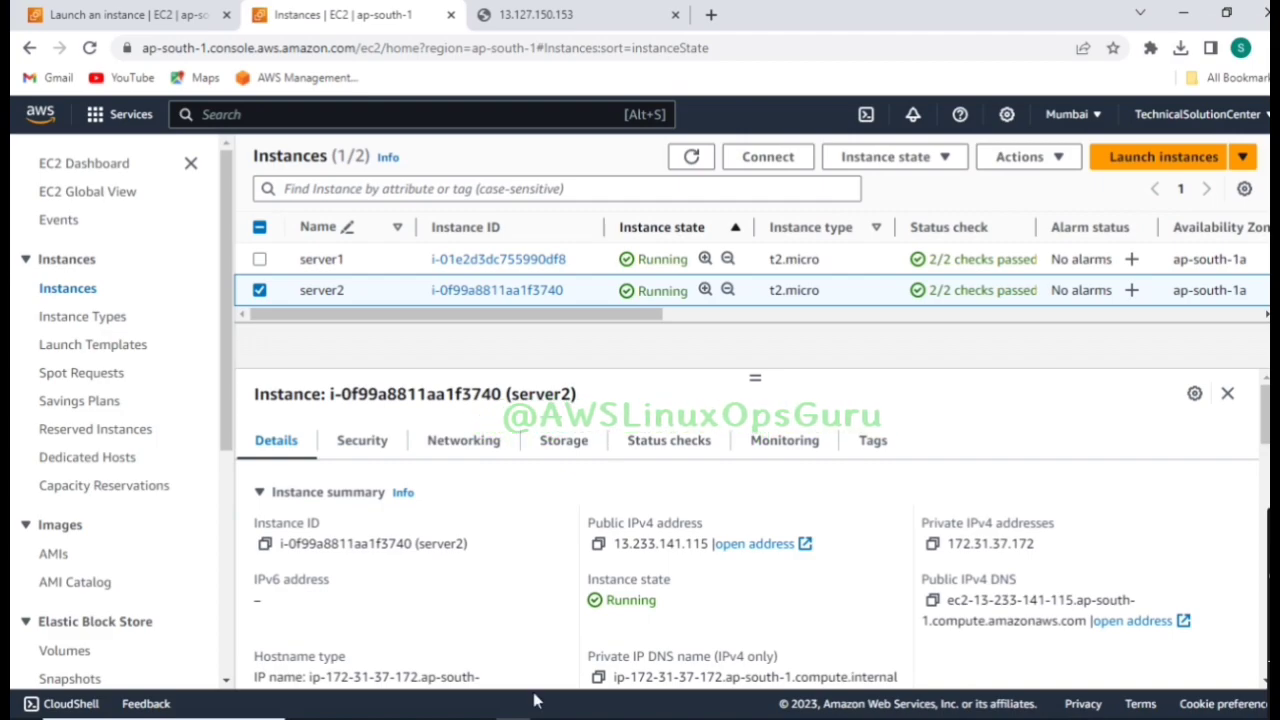
mouse_move(538, 705)
left_click(620, 707)
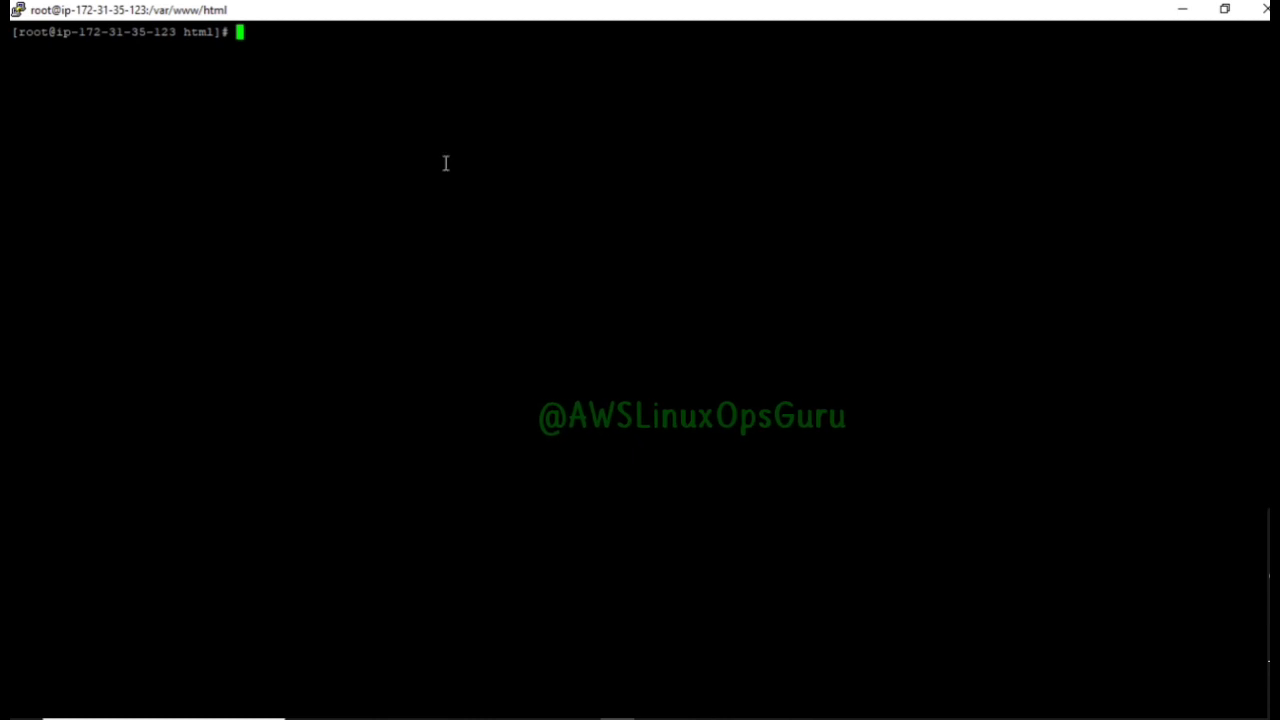
right_click(430, 12)
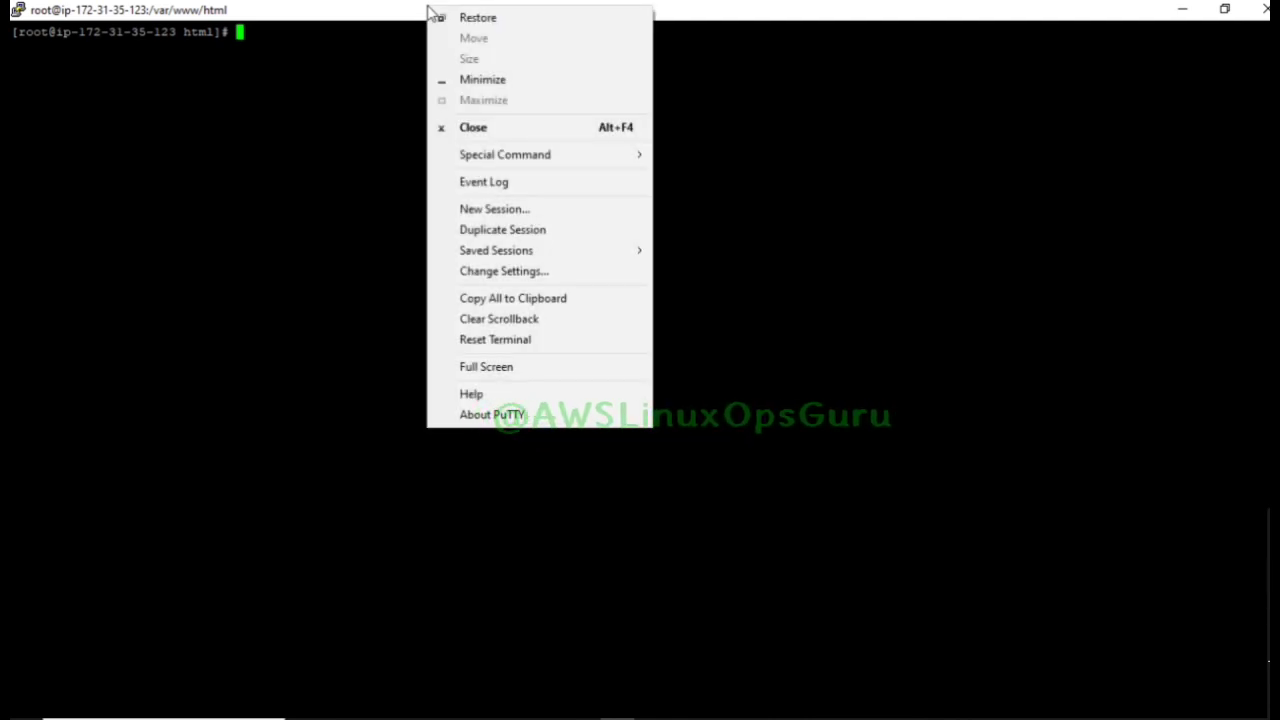
left_click(508, 218)
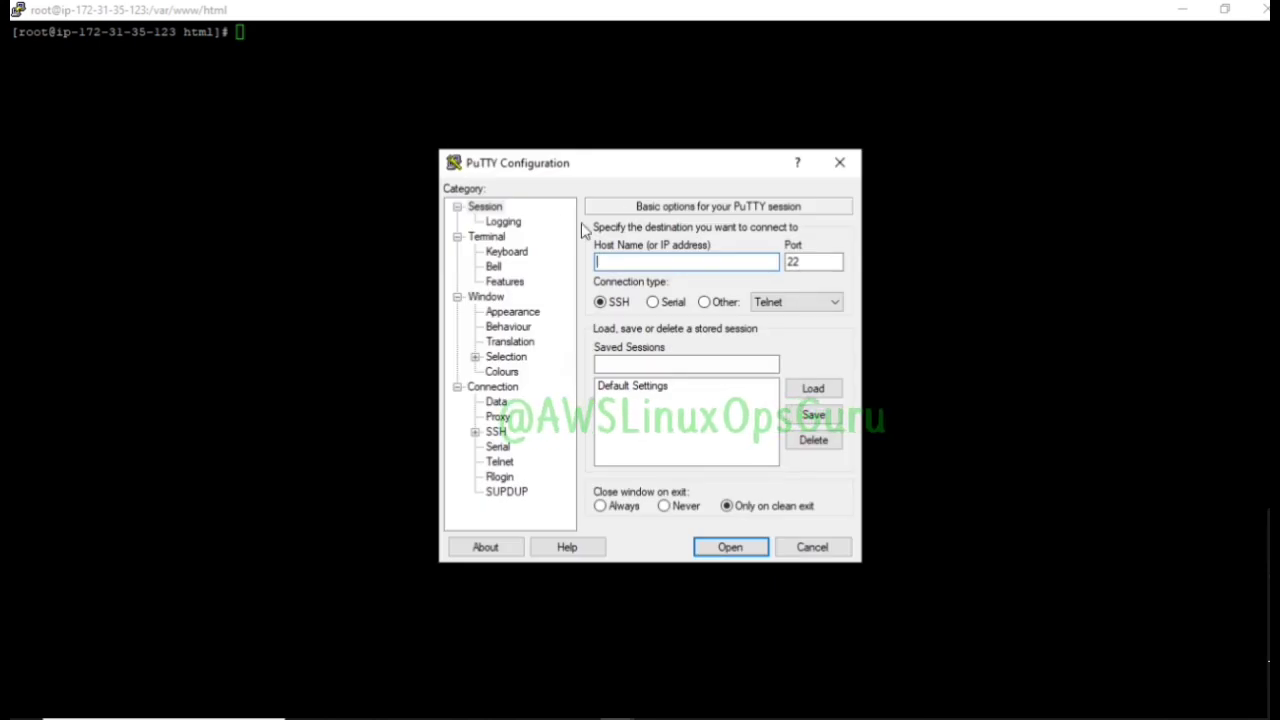
left_click_drag(687, 162, 730, 160)
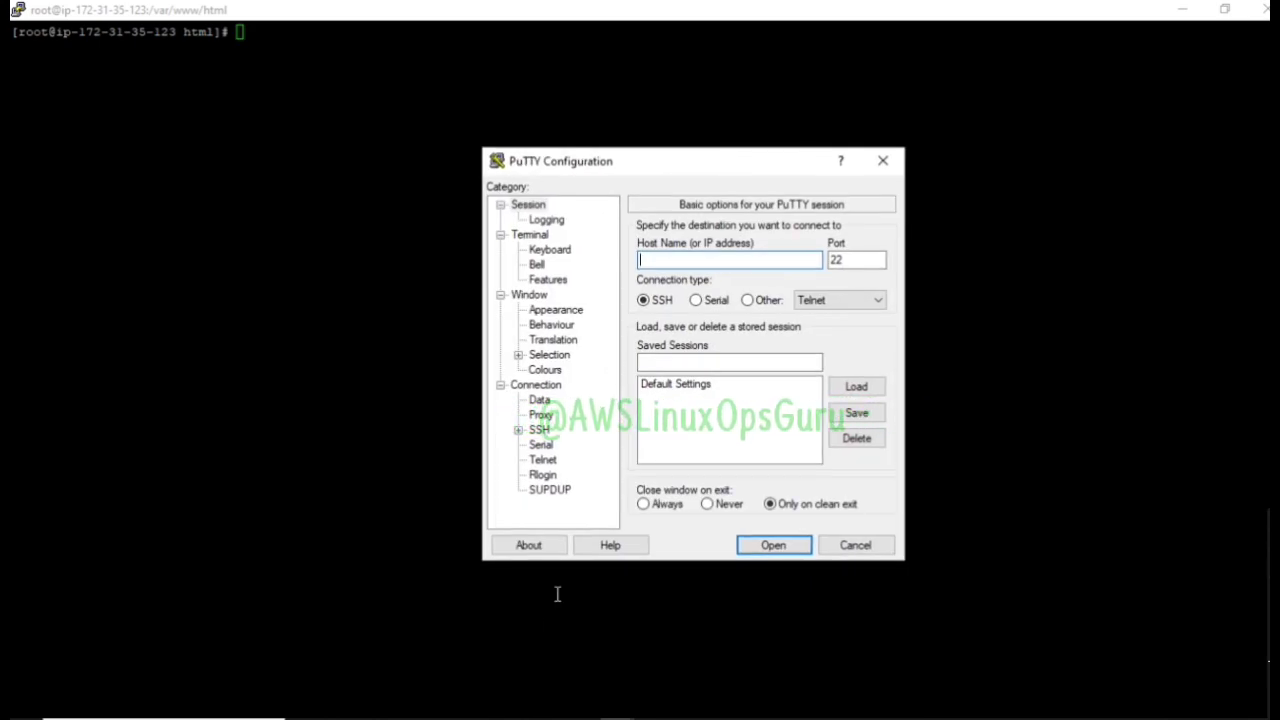
left_click(883, 160)
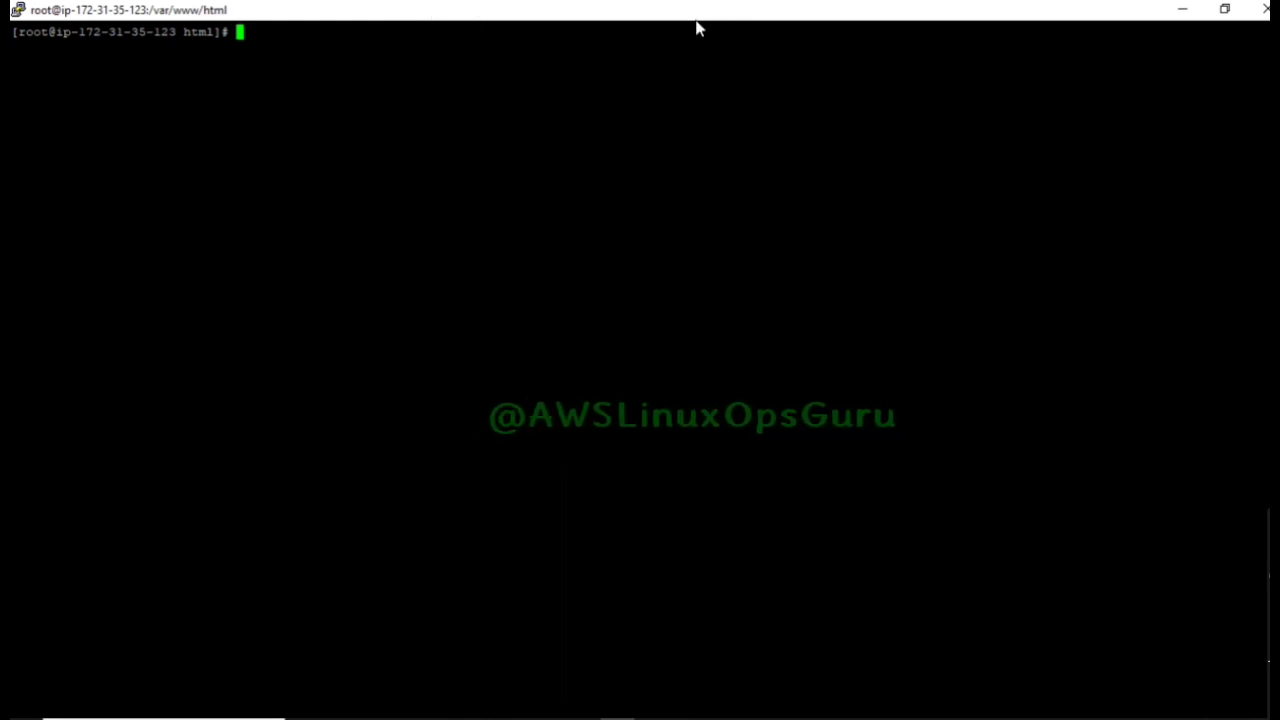
Start a new PuTTY session and set its host name to server2's public IPv4 address, 13.233.141.115, copied from the EC2 console
right_click(445, 15)
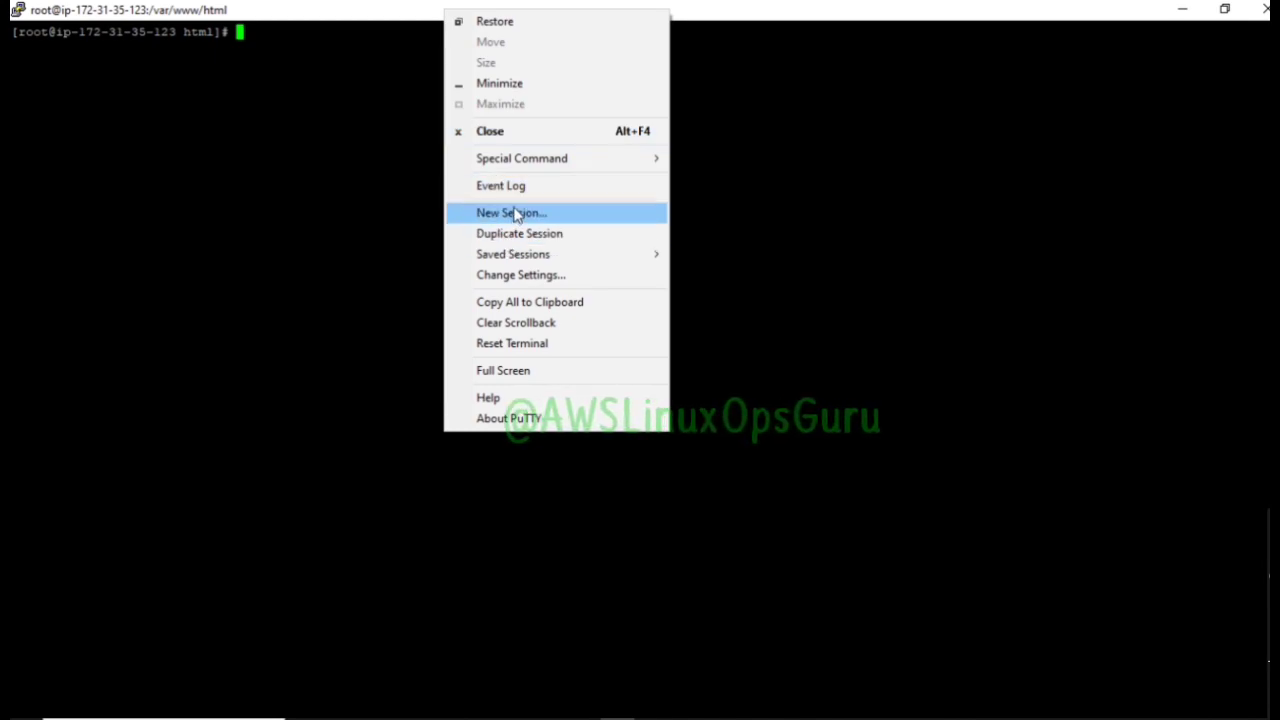
left_click(503, 213)
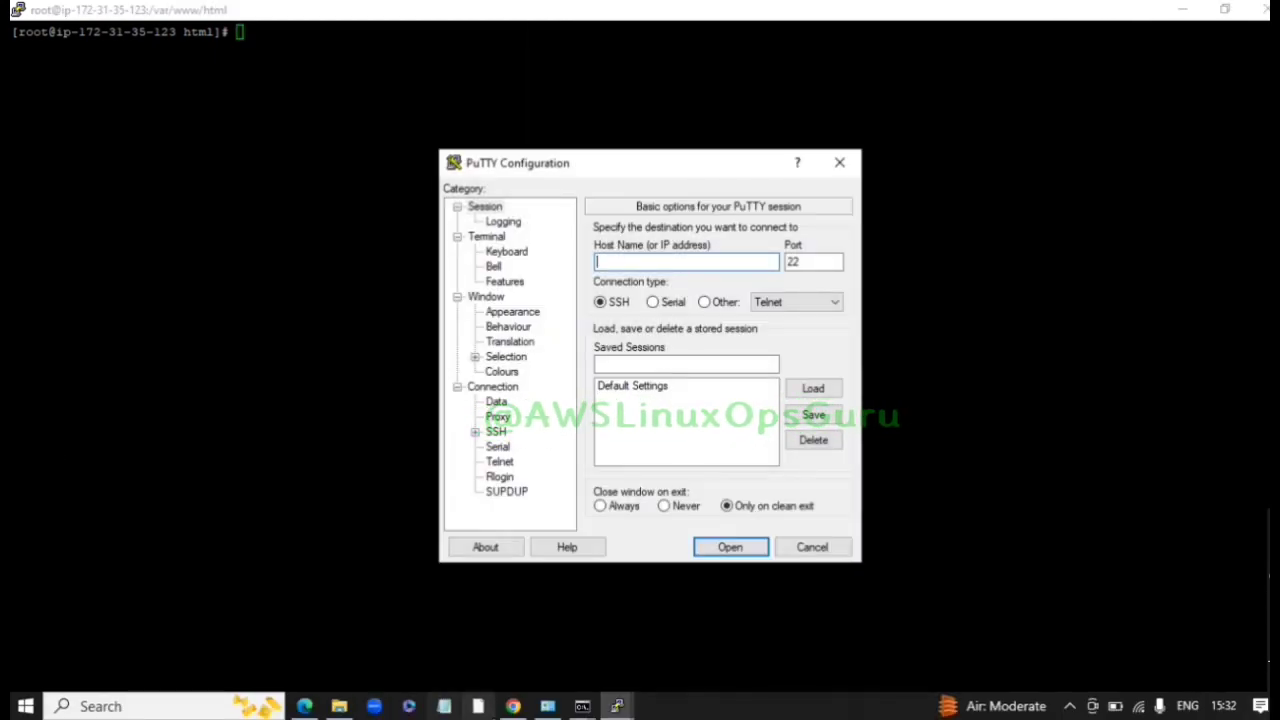
left_click(512, 706)
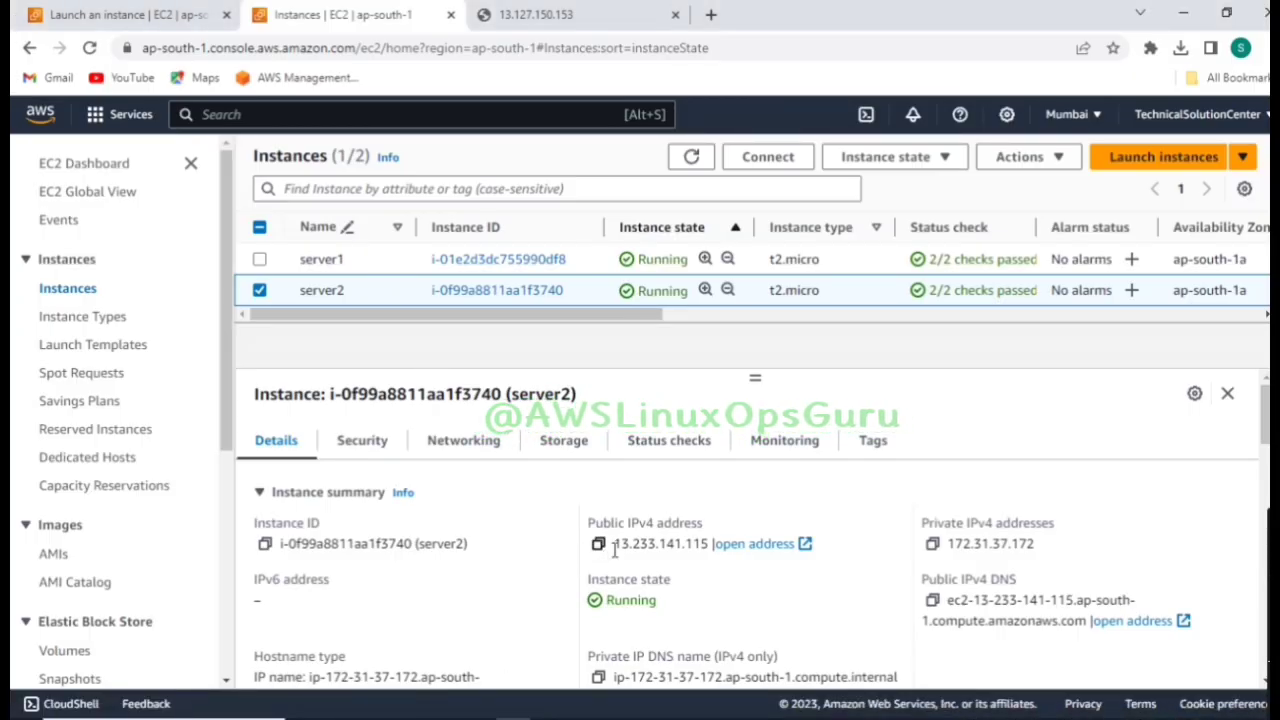
left_click(598, 545)
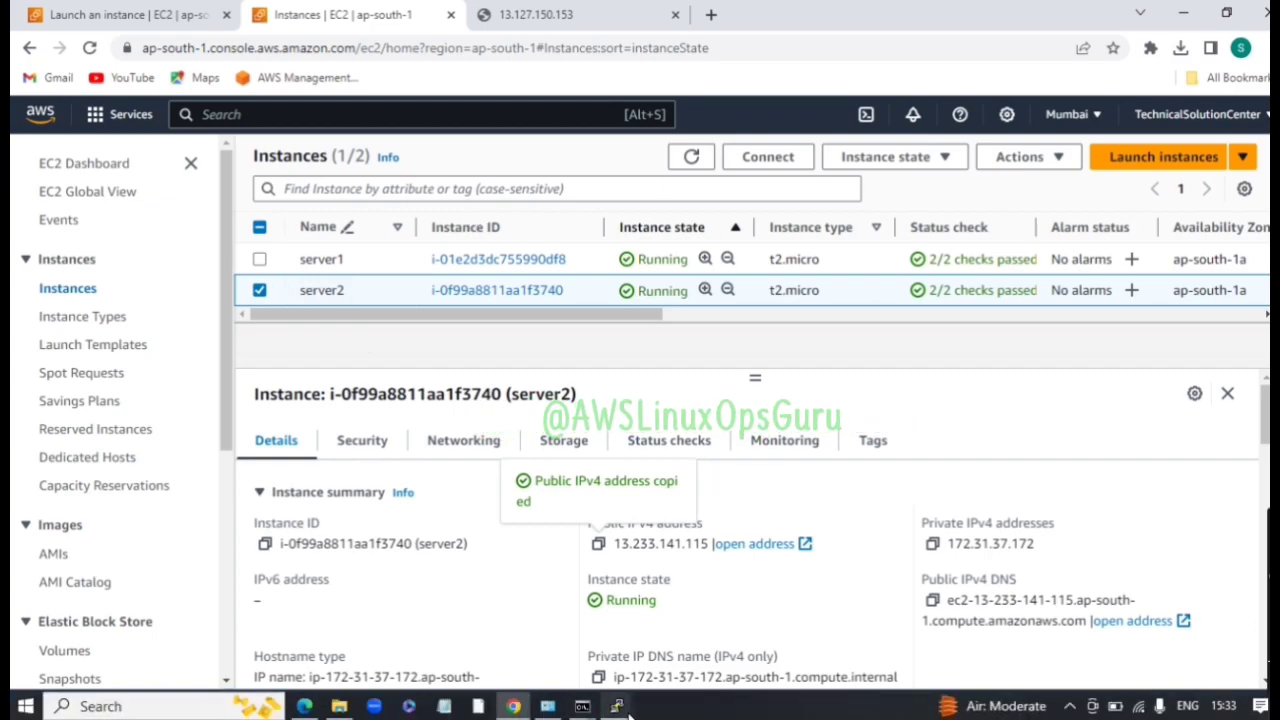
left_click(616, 708)
left_click(688, 645)
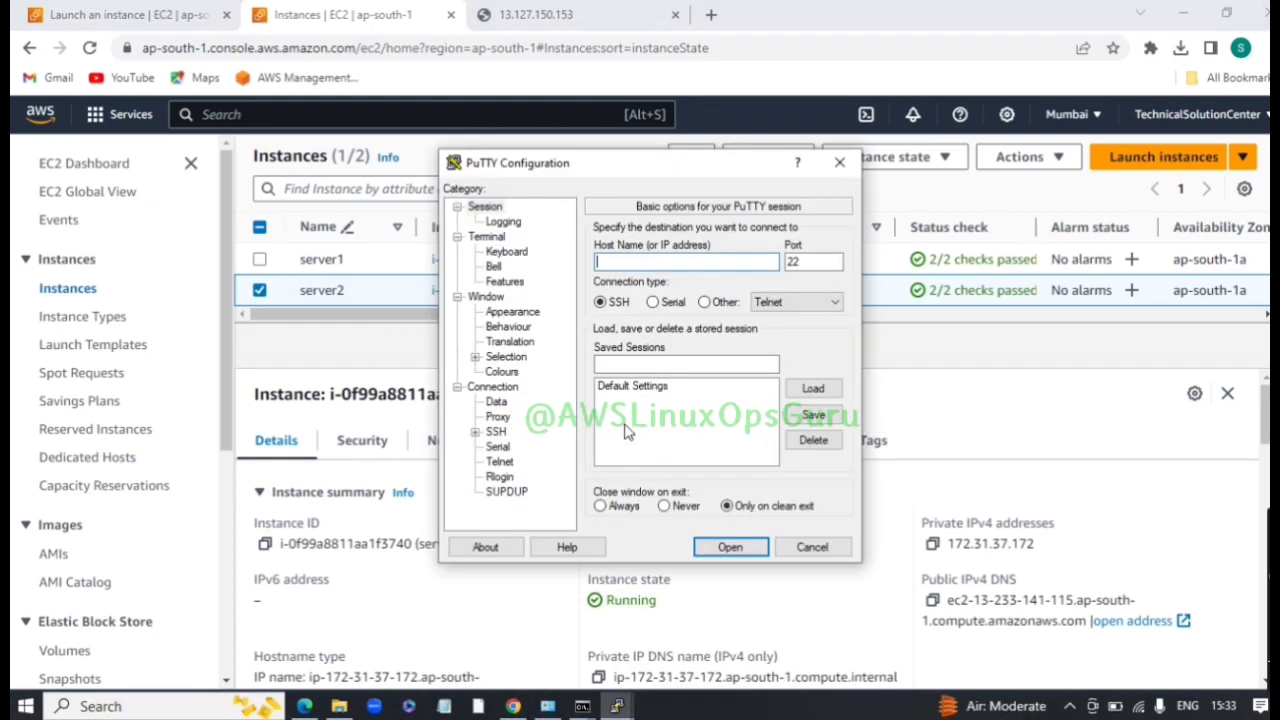
left_click(659, 260)
key("ctrl+v")
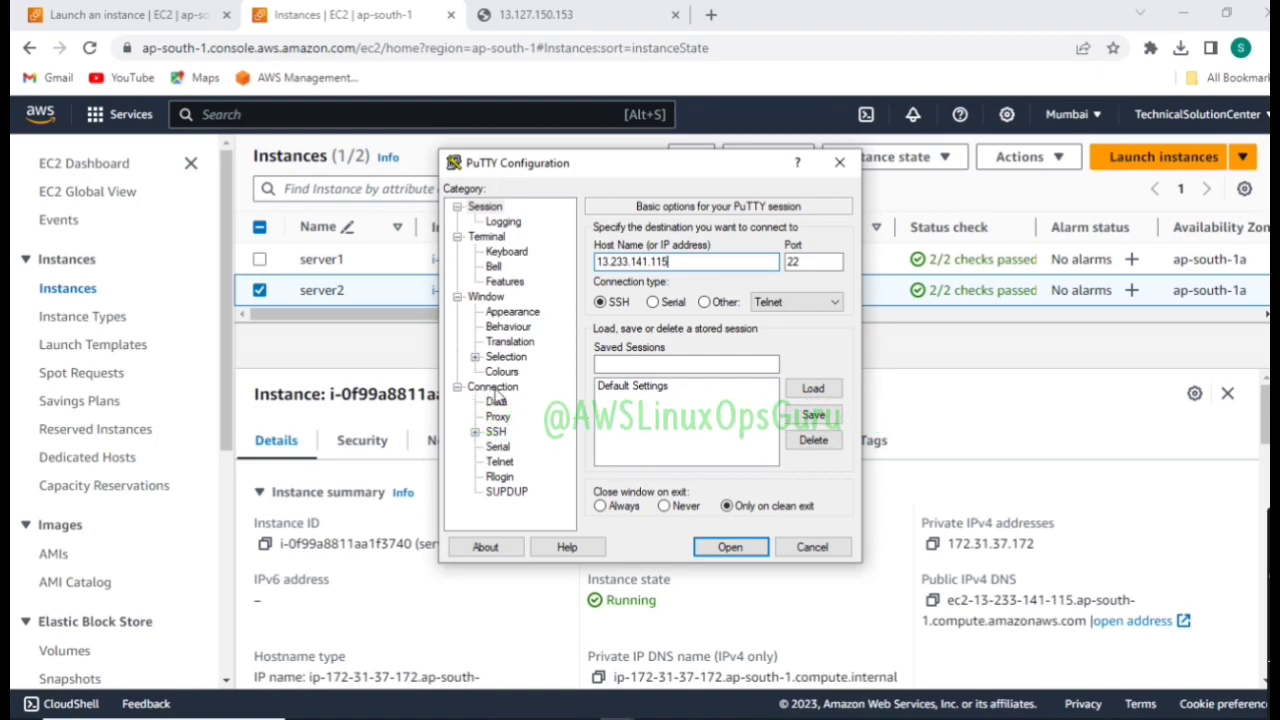
Set the SSH private key file for authentication to the webserver key in the Downloads folder
left_click(492, 386)
left_click(496, 431)
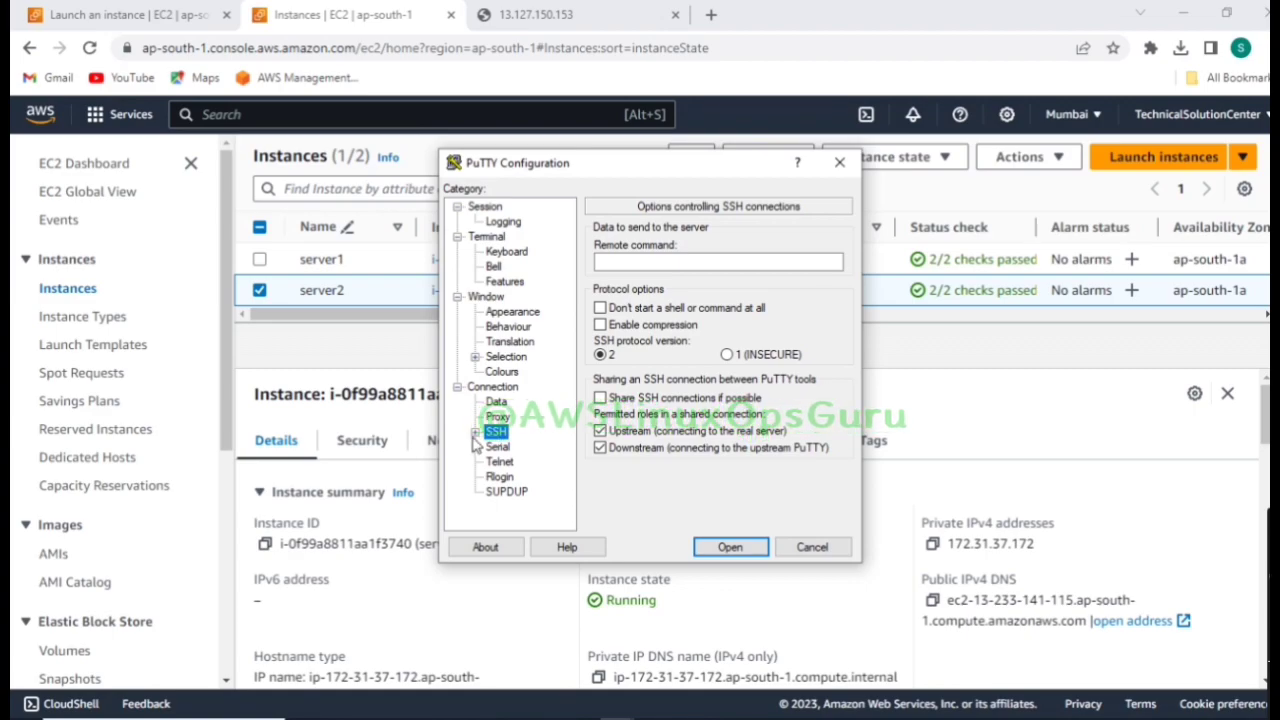
left_click(475, 431)
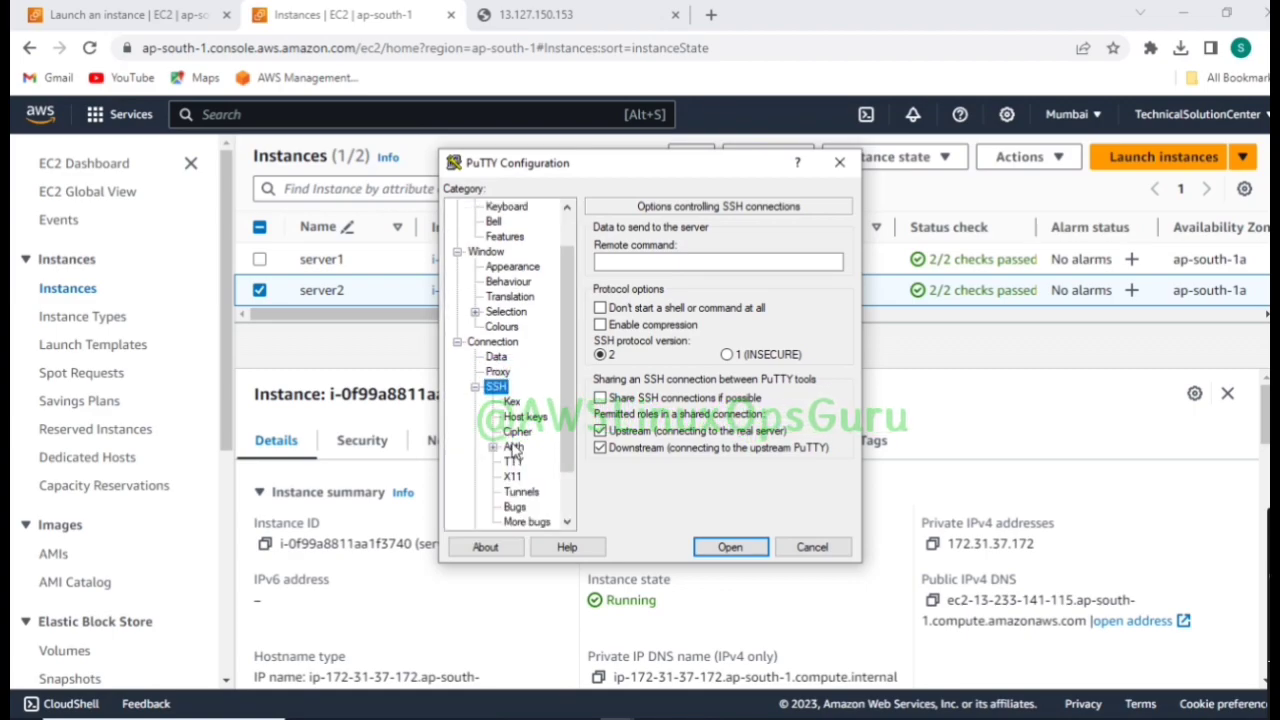
left_click(493, 447)
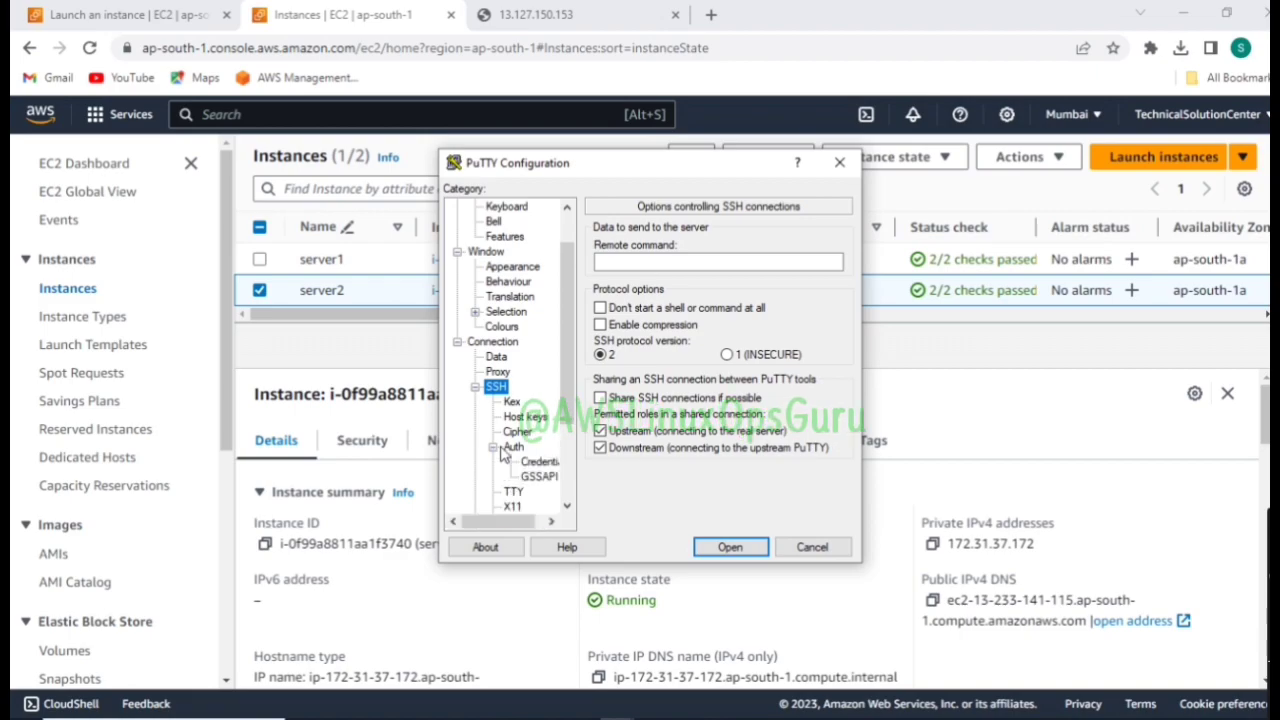
left_click(545, 461)
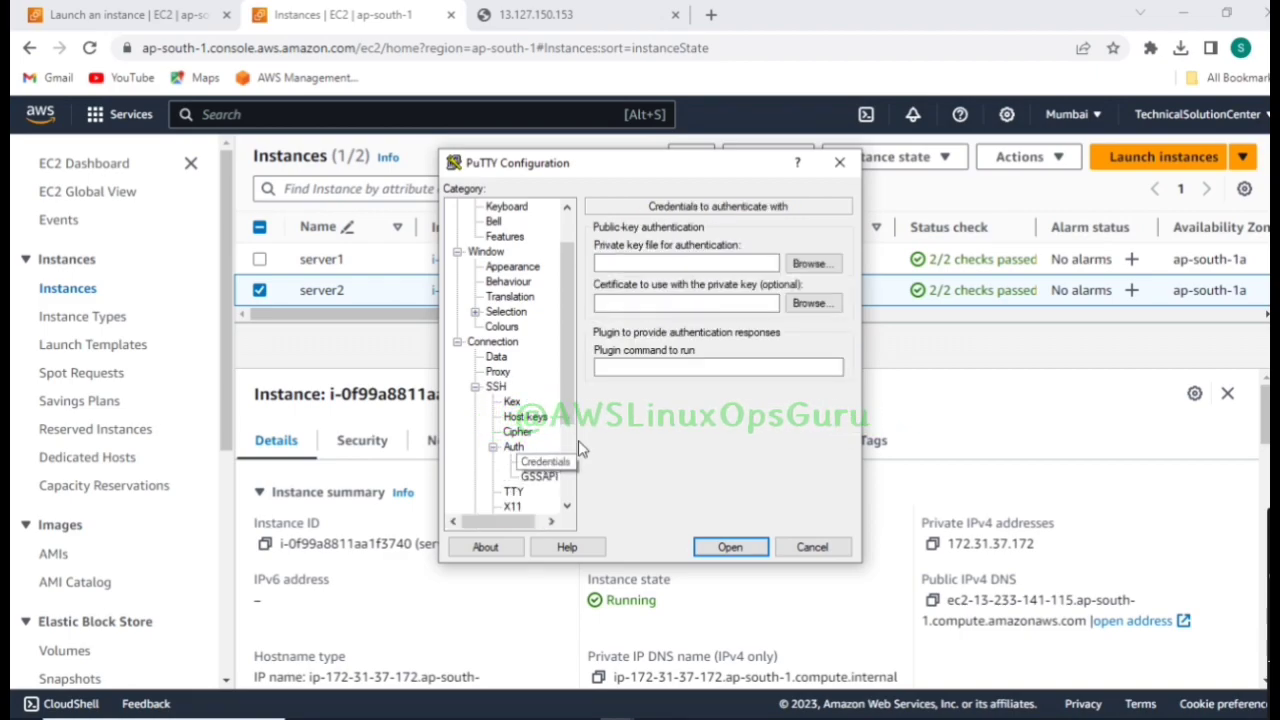
left_click(810, 264)
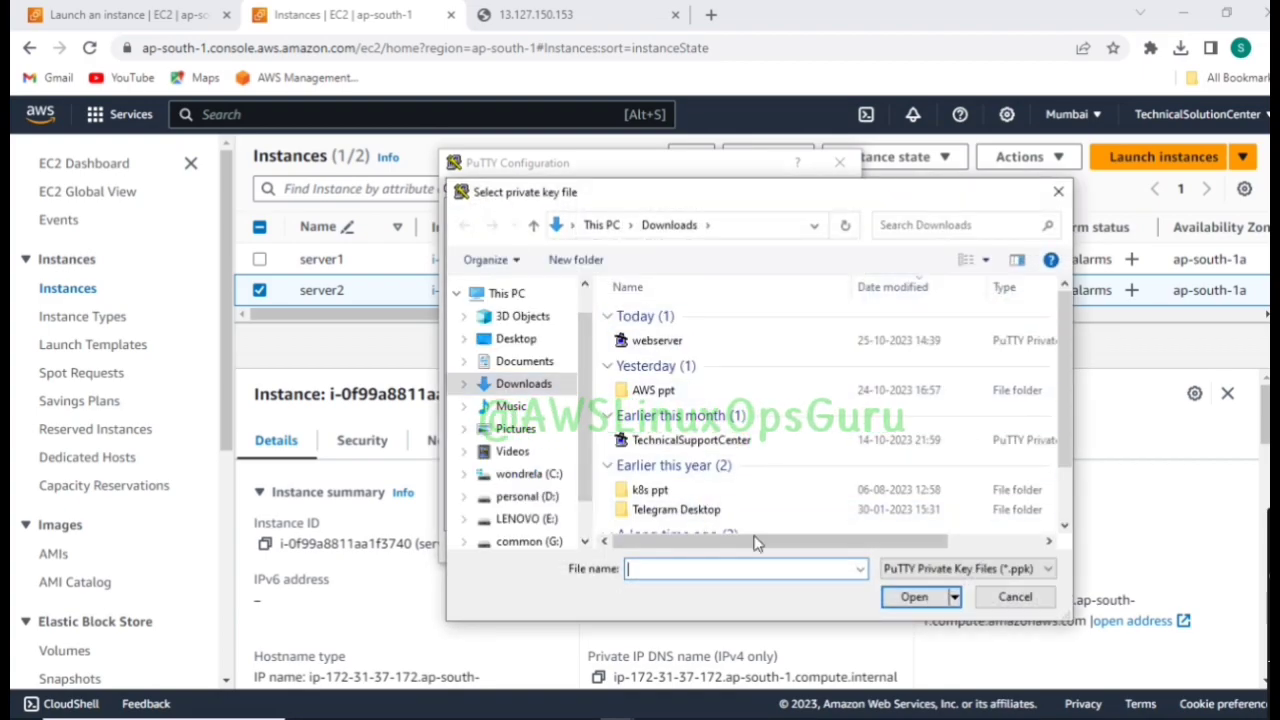
left_click_drag(868, 541, 694, 562)
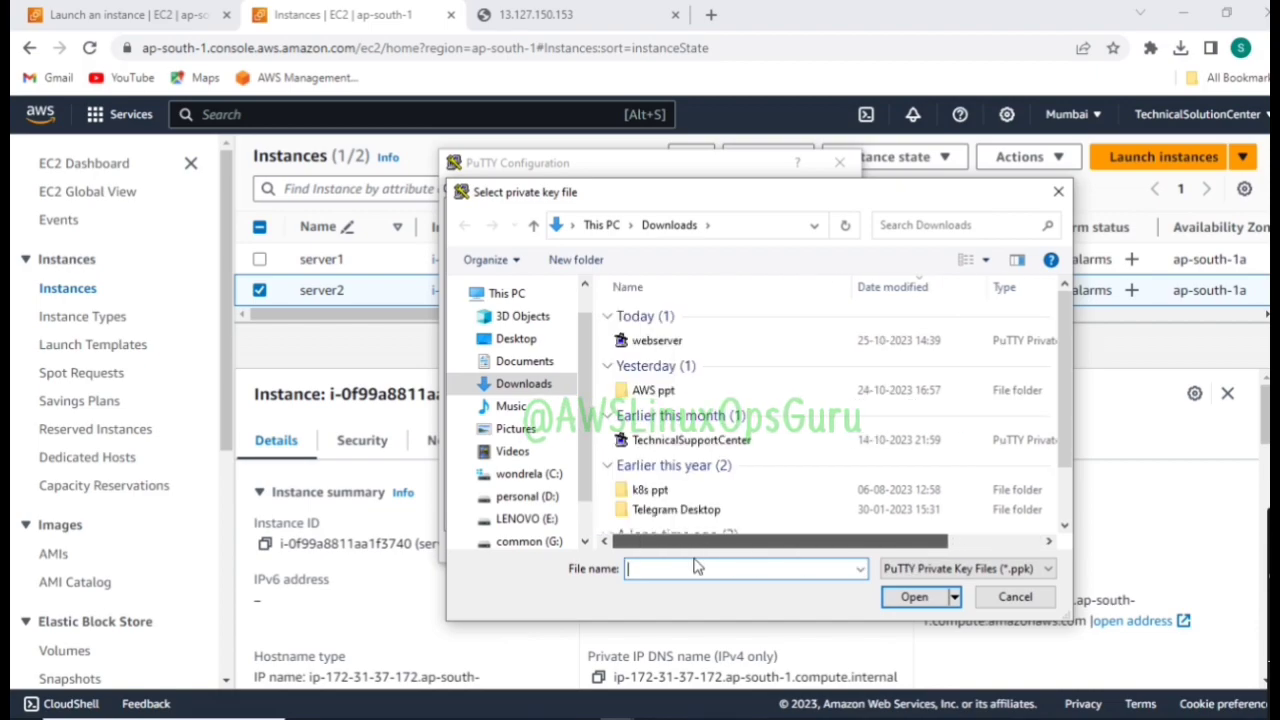
left_click(735, 341)
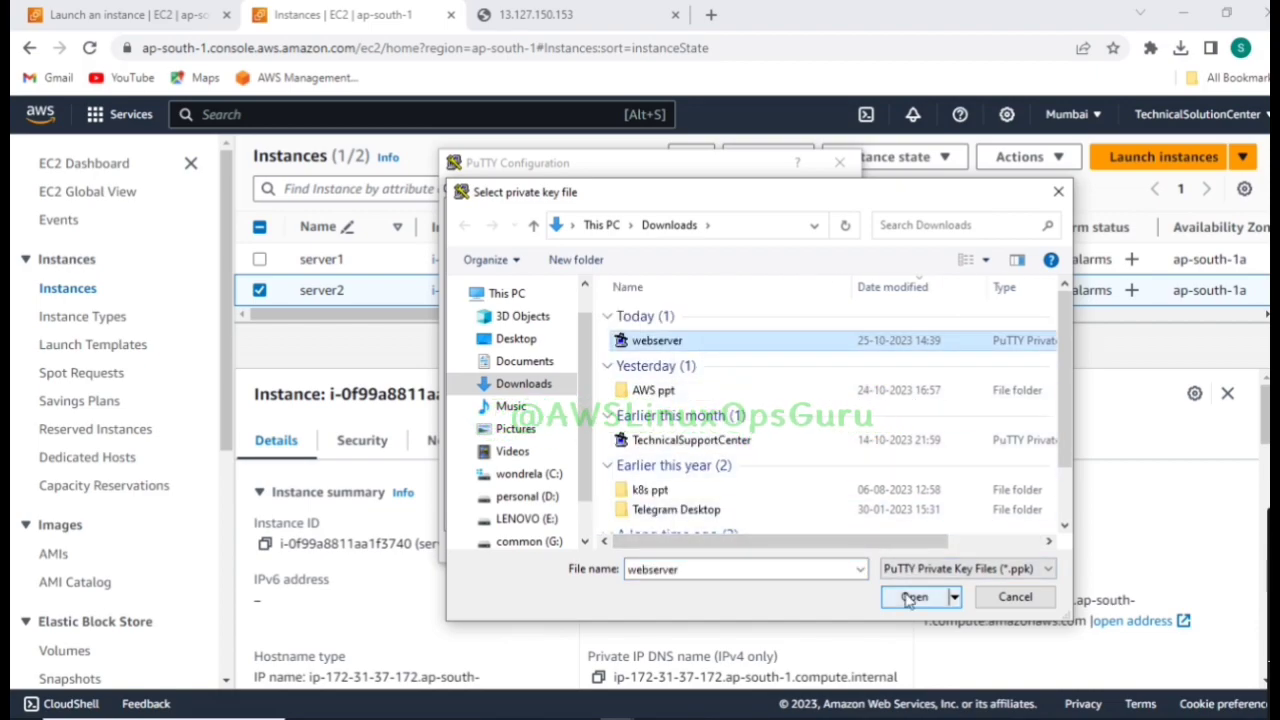
left_click(910, 597)
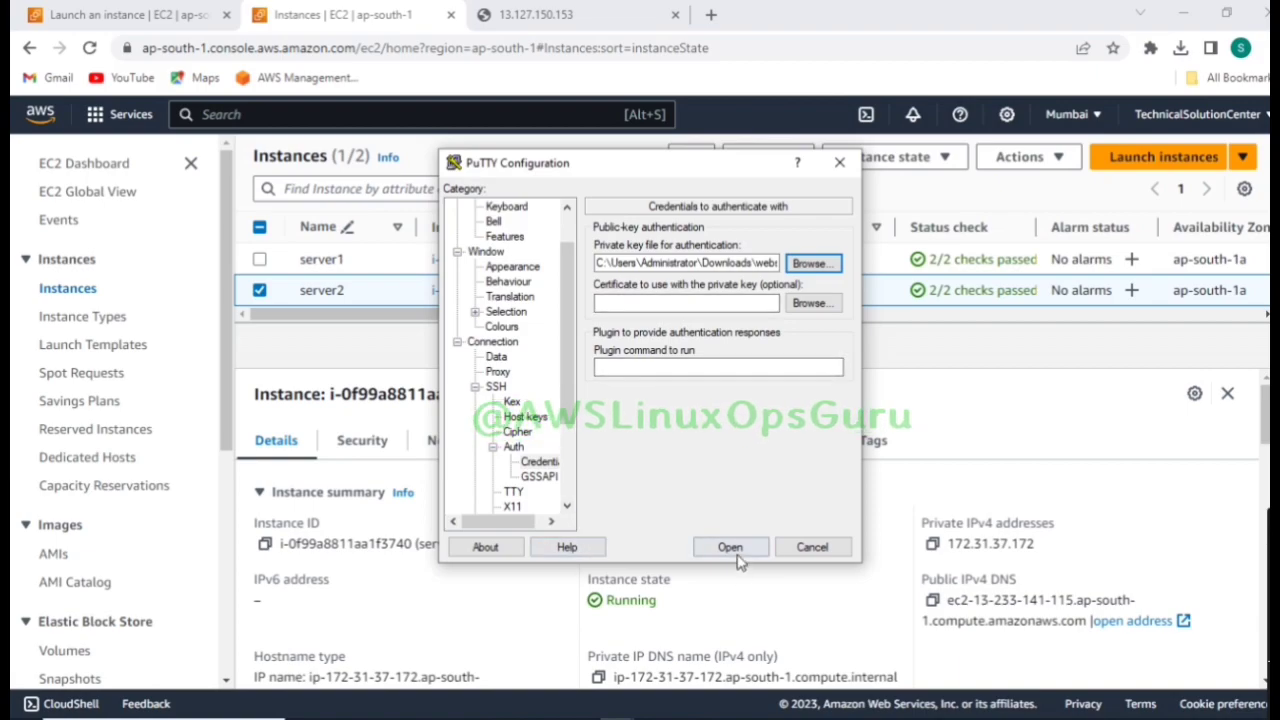
Open the SSH connection, accept the server's host key, and log in as ec2-user
left_click(735, 548)
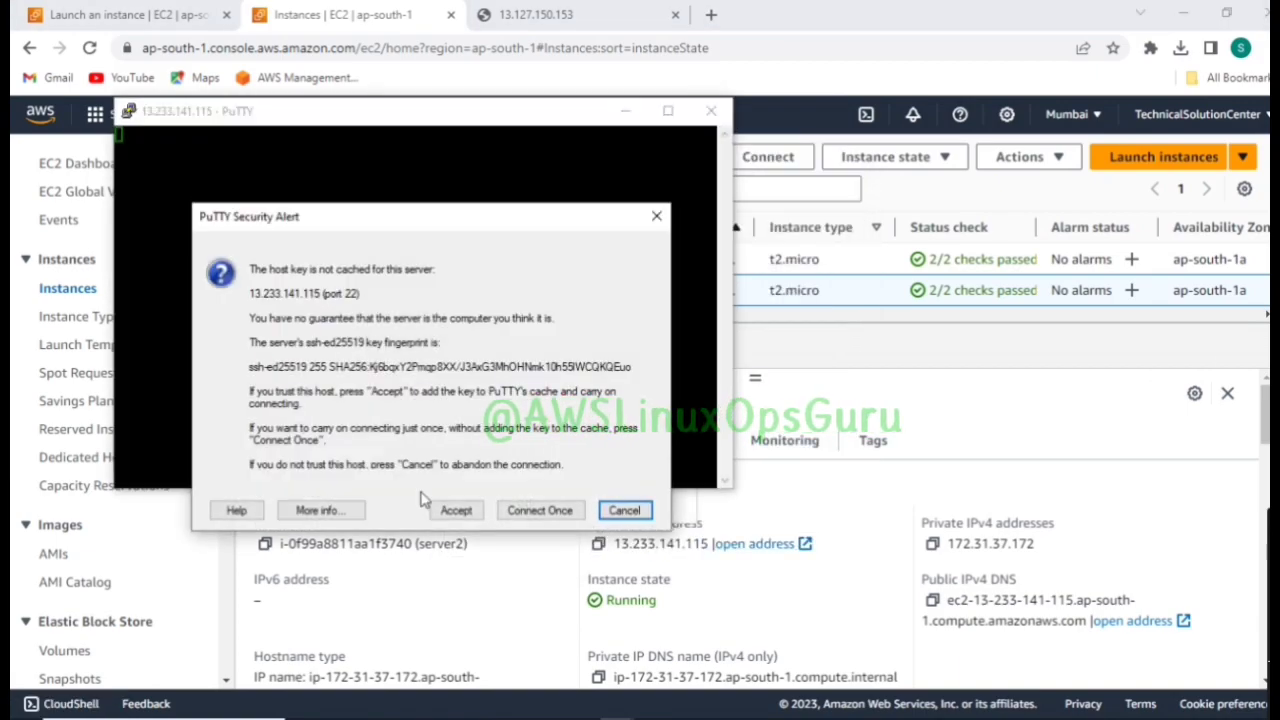
left_click(455, 509)
type("ec2-user")
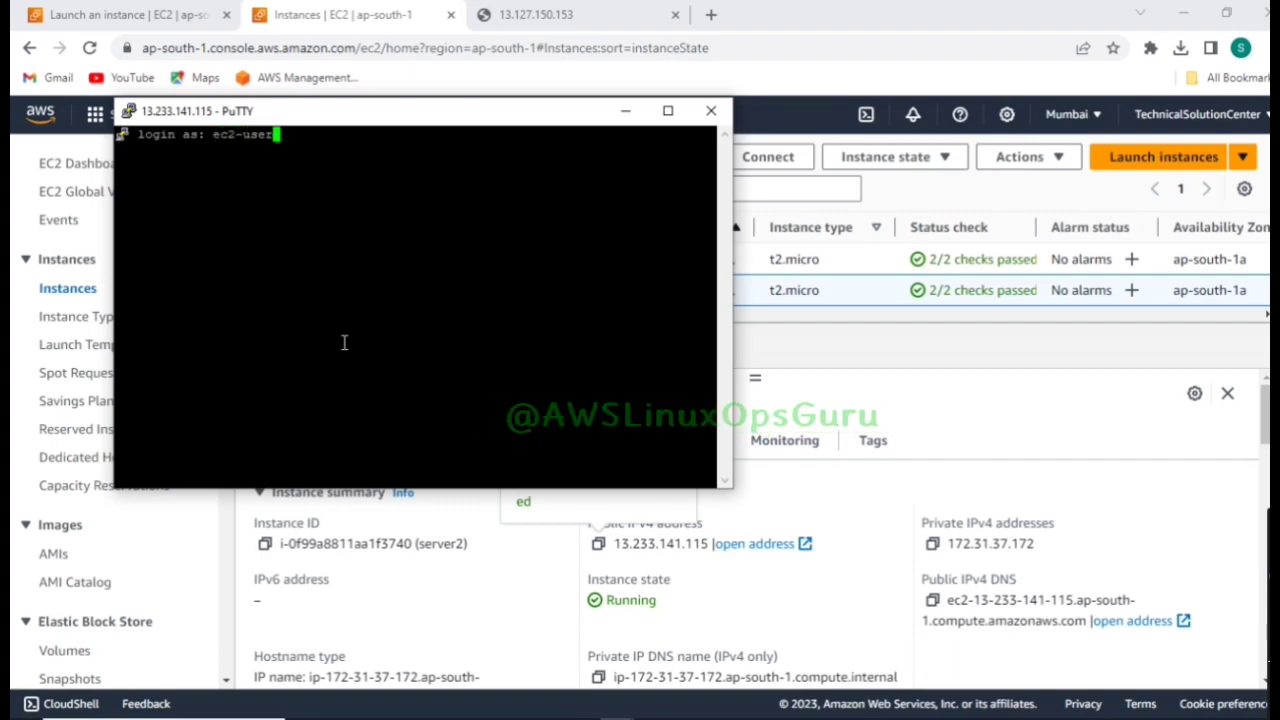
key("Return")
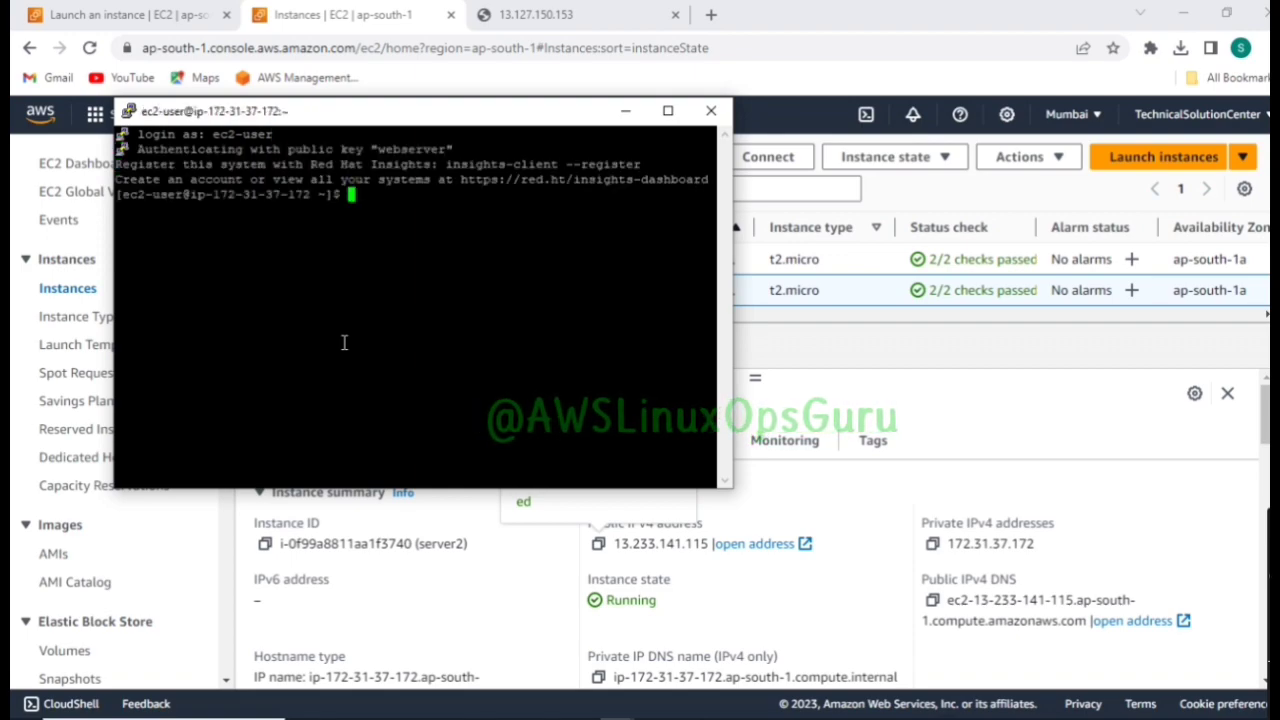
Move the terminal window aside so the server names and IDs in the instance list are uncovered
right_click(366, 117)
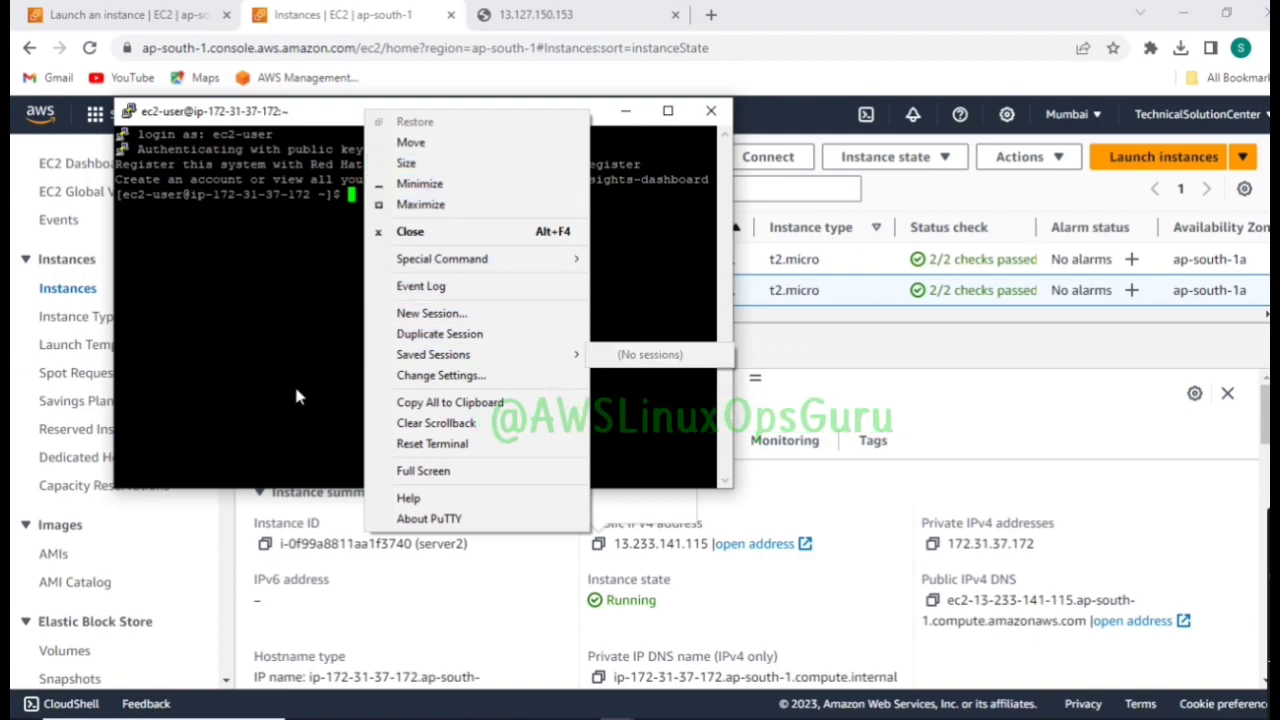
left_click(300, 333)
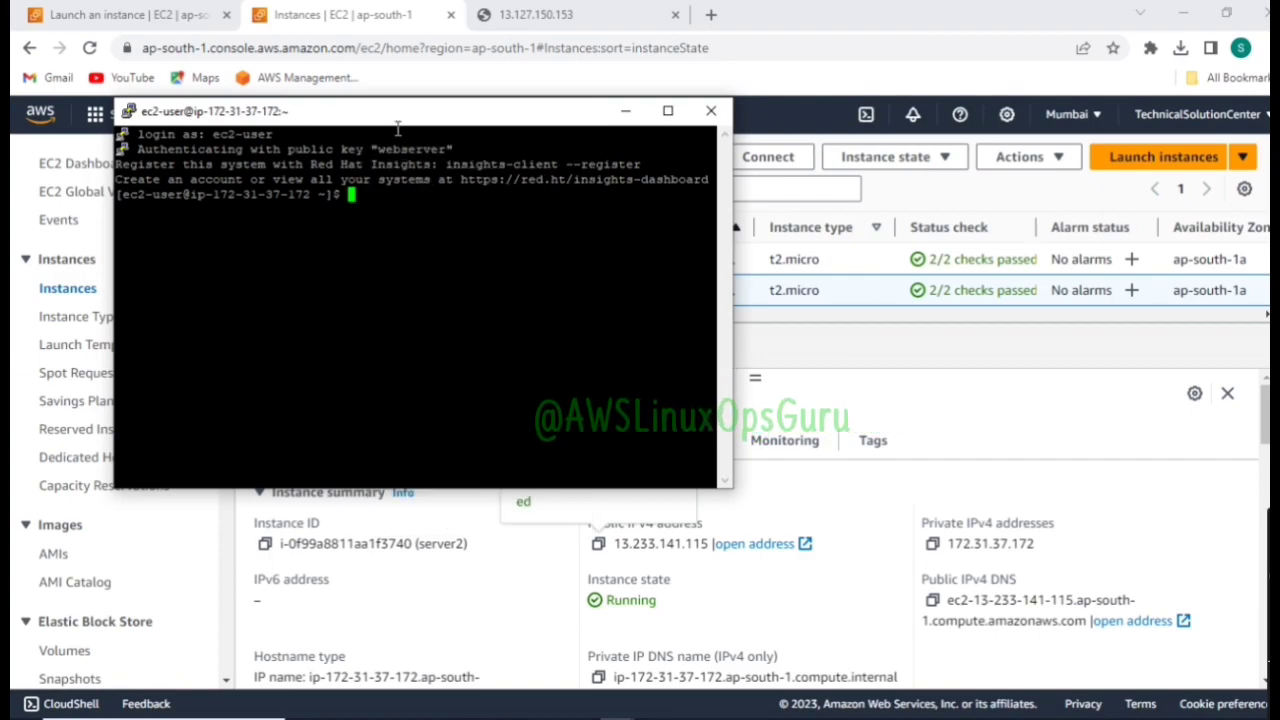
left_click_drag(453, 113, 905, 108)
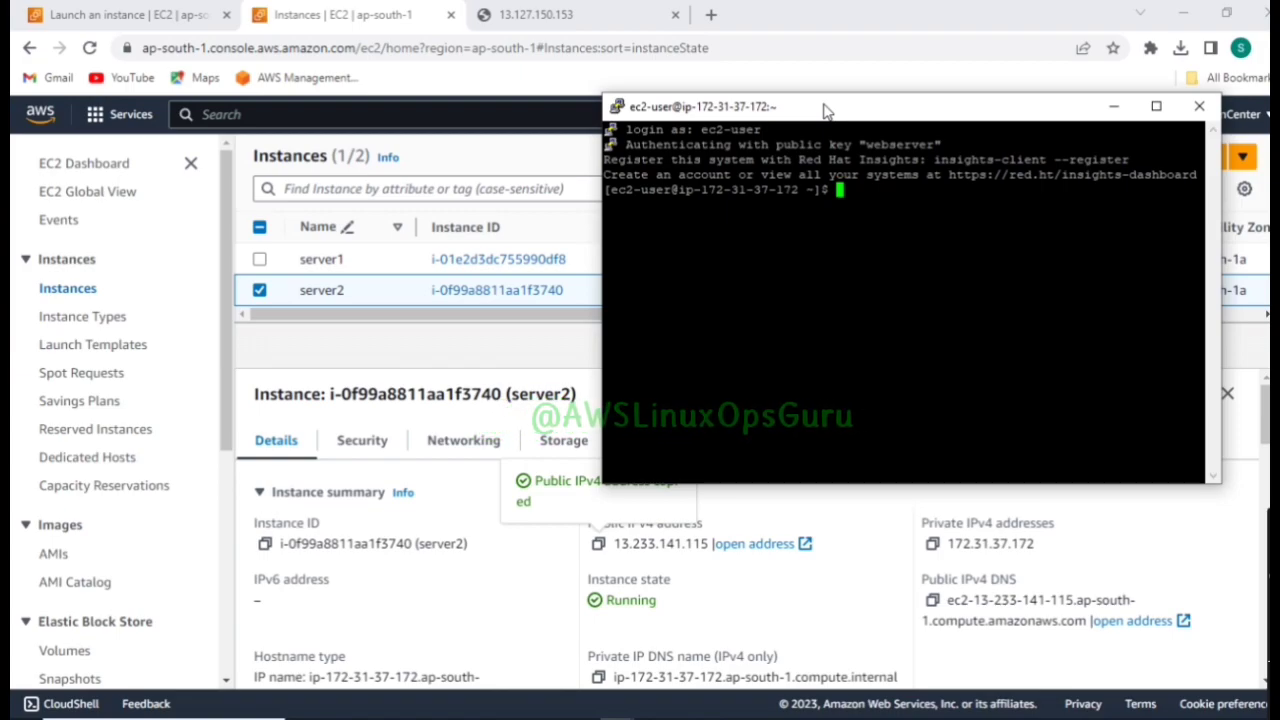
Check the logged-in user and the current working directory with whoami and pwd
type("whoami")
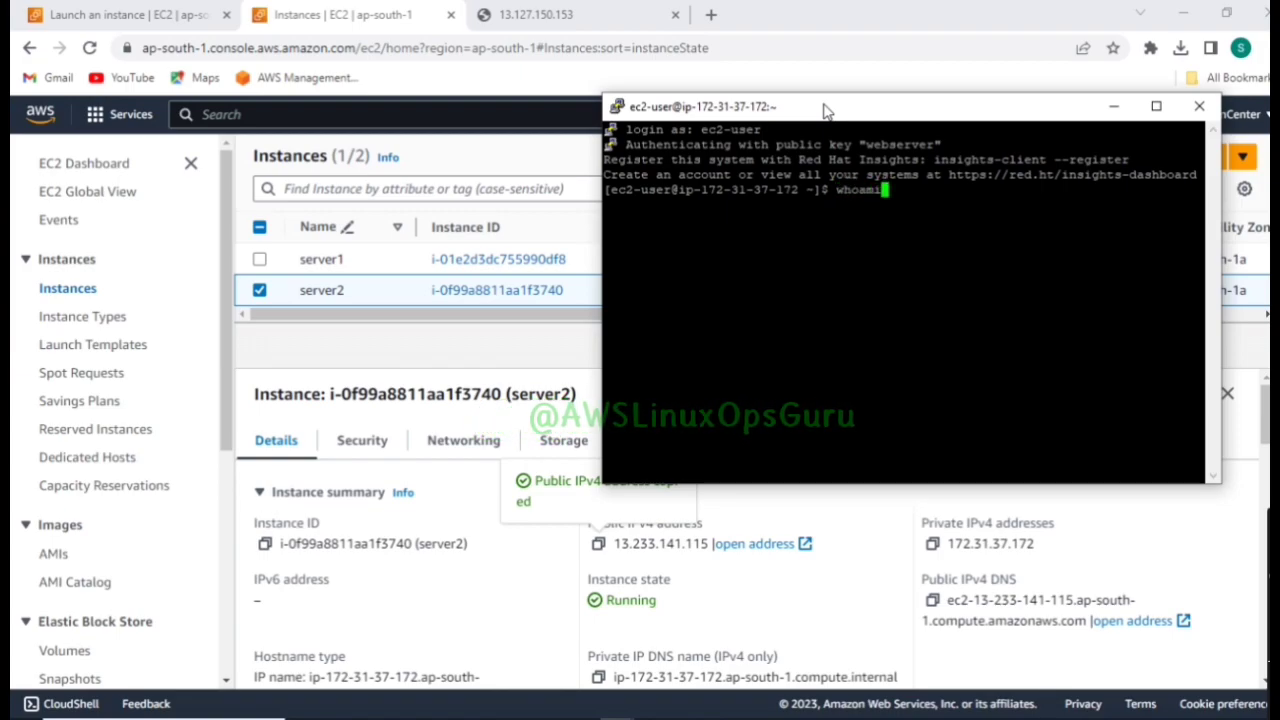
key("Return")
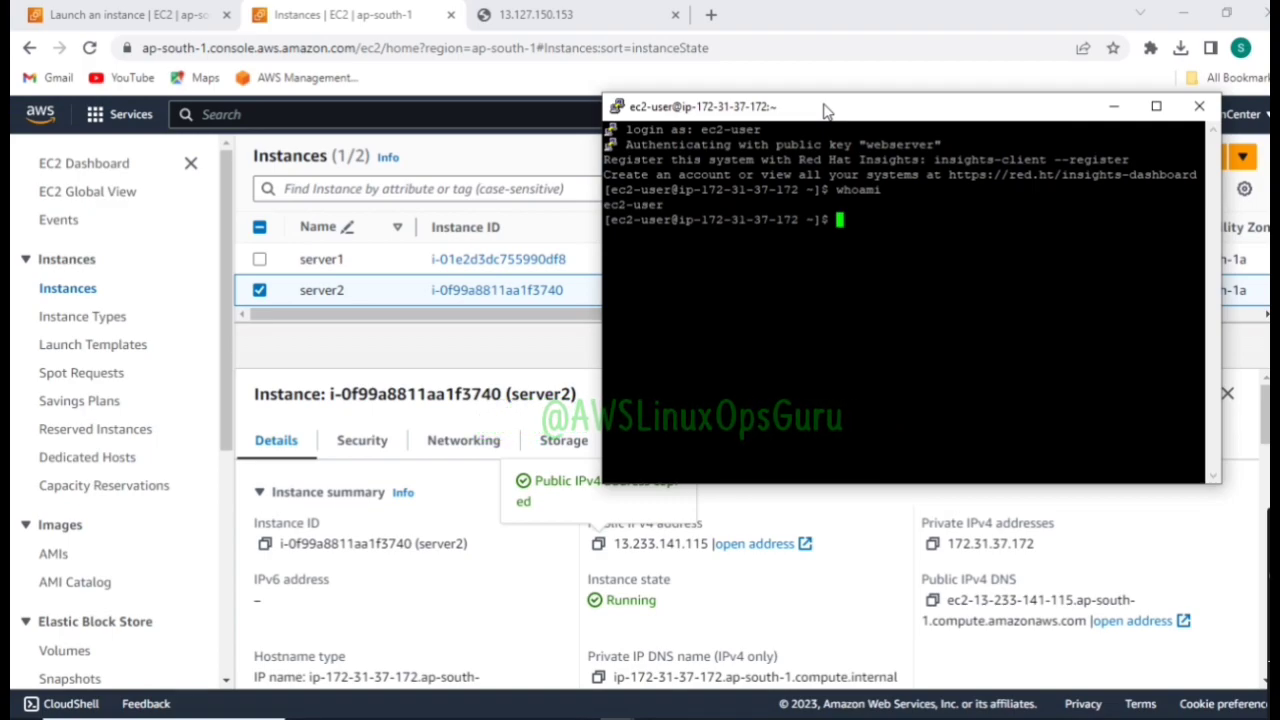
type("pwd")
key("Return")
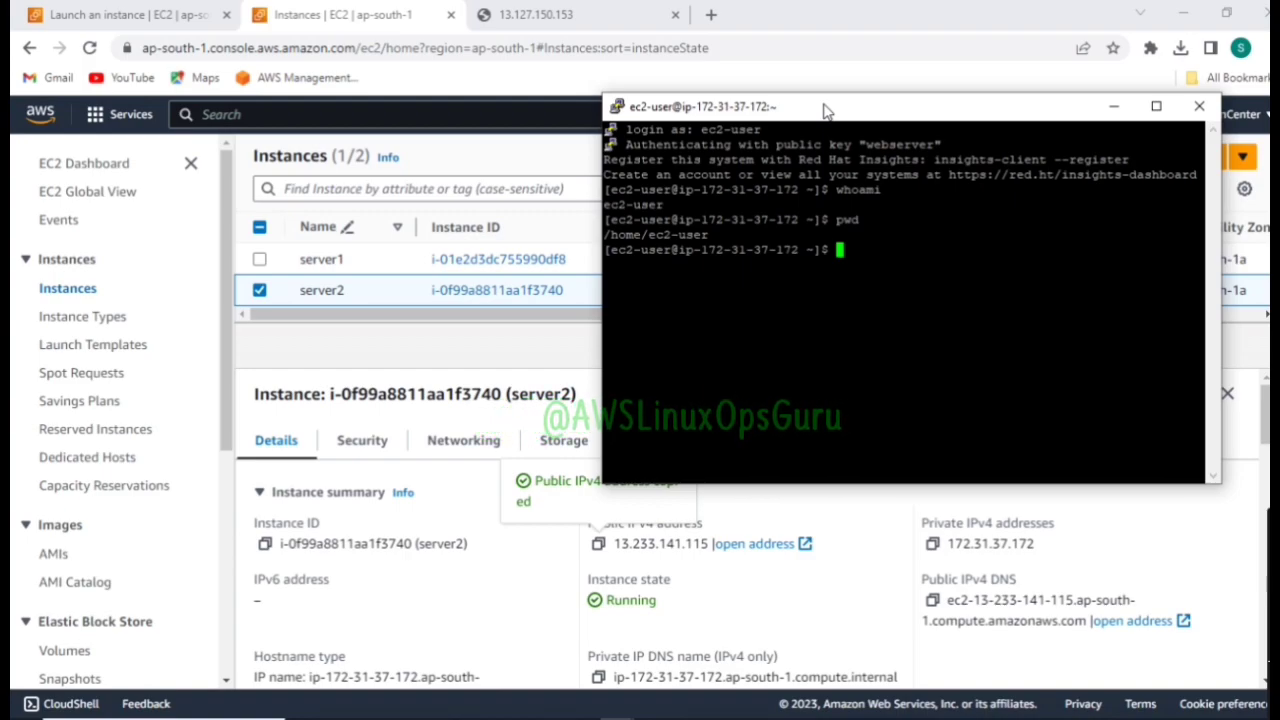
Try to list the current directory's contents with the command ls l
type("ls-")
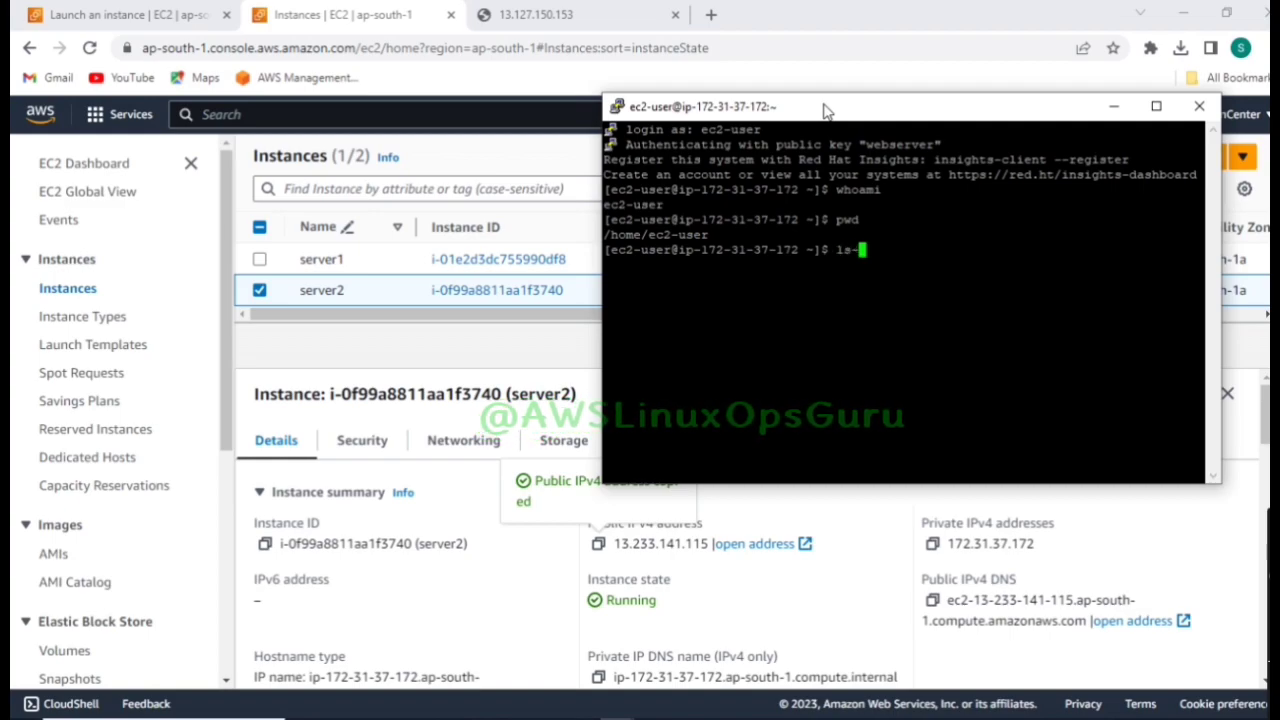
type("l")
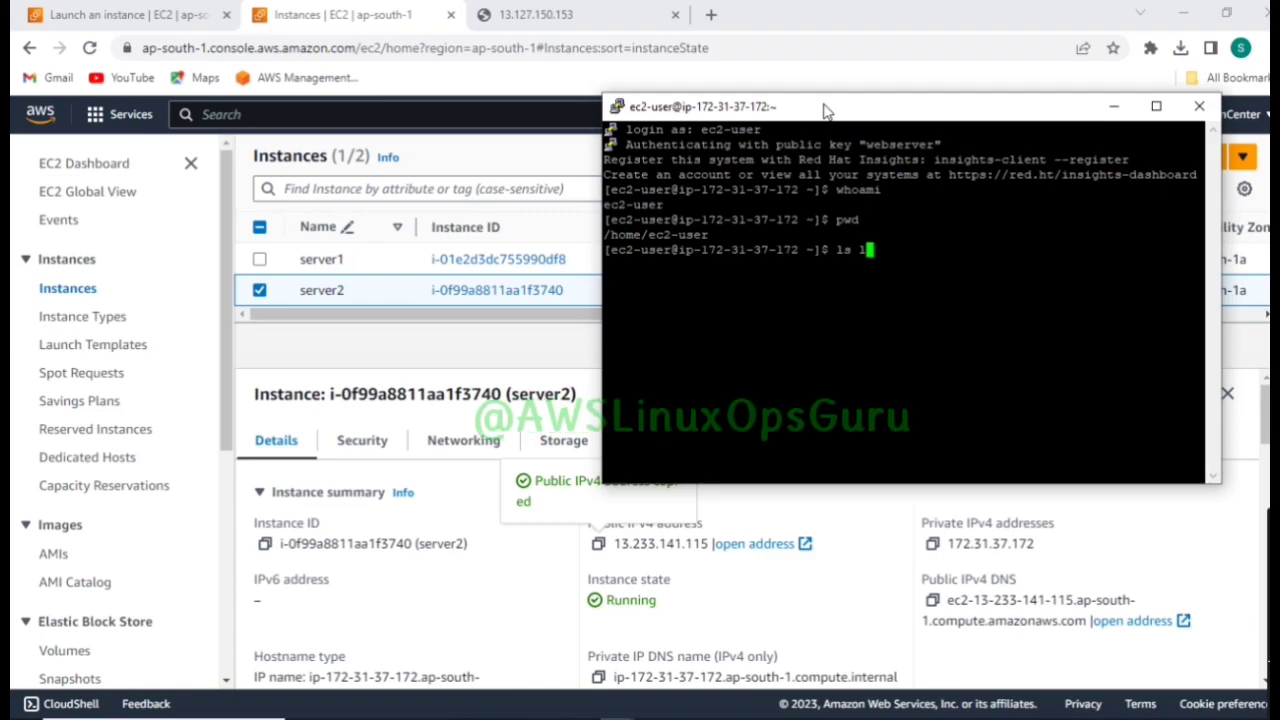
key("Return")
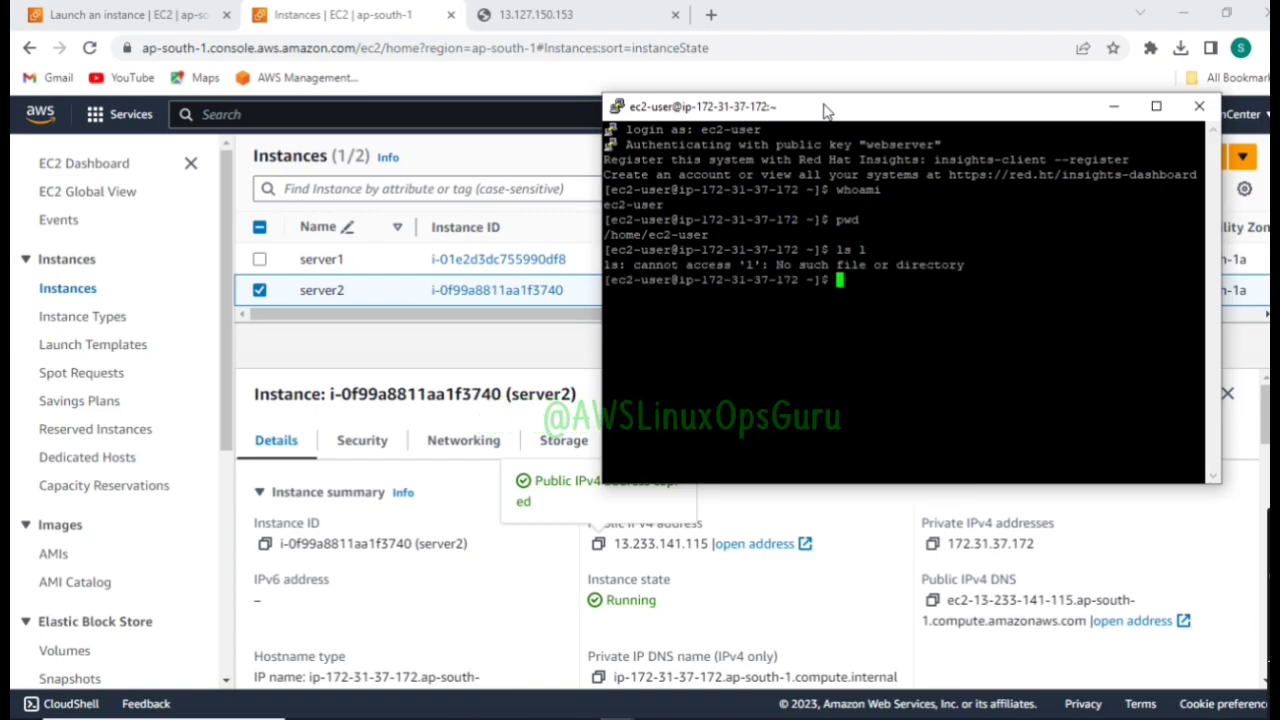
List the current directory's contents in long format with ls -l
type("ls -l")
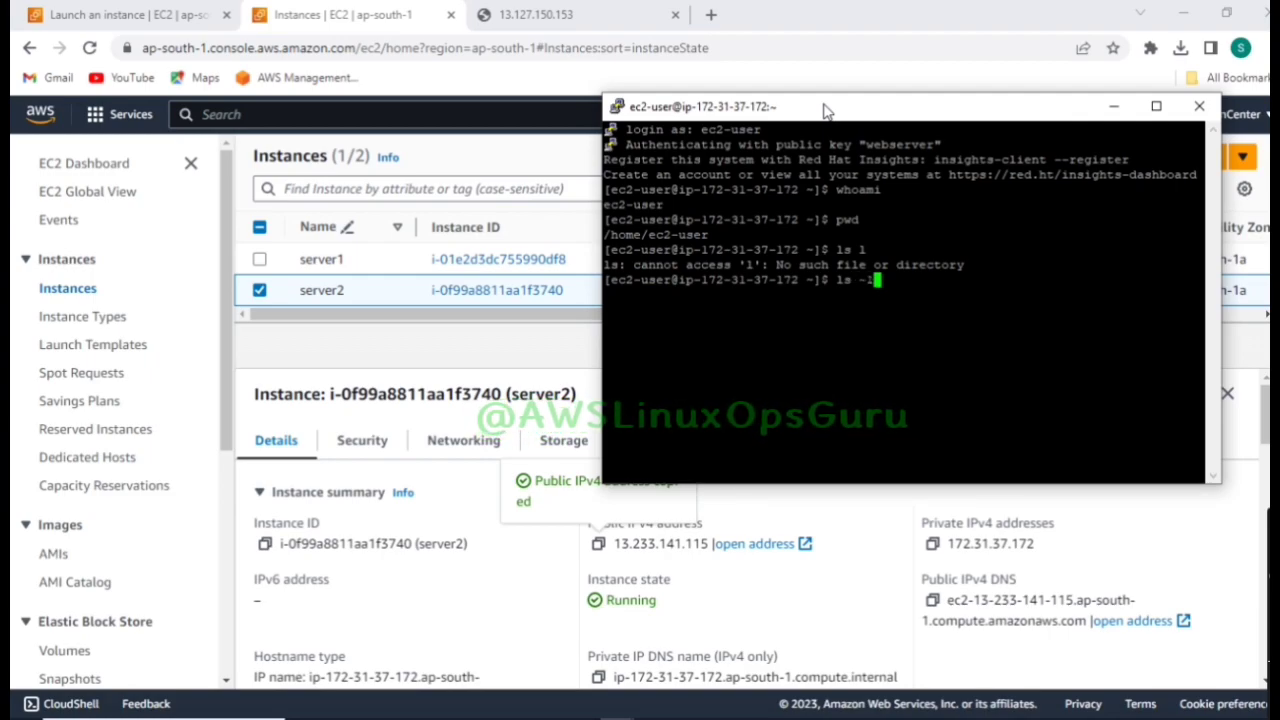
key("BackSpace")
type("l")
key("Return")
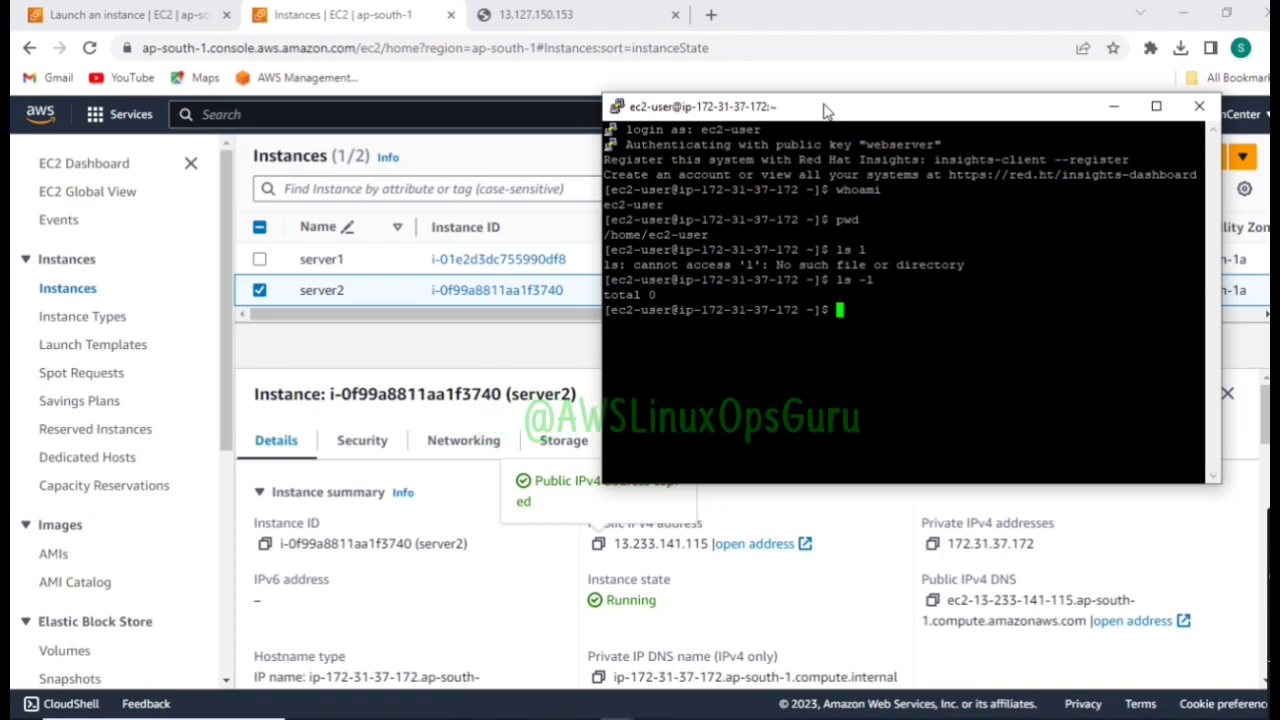
Switch from ec2-user to the root user with sudo su
type("sudo ")
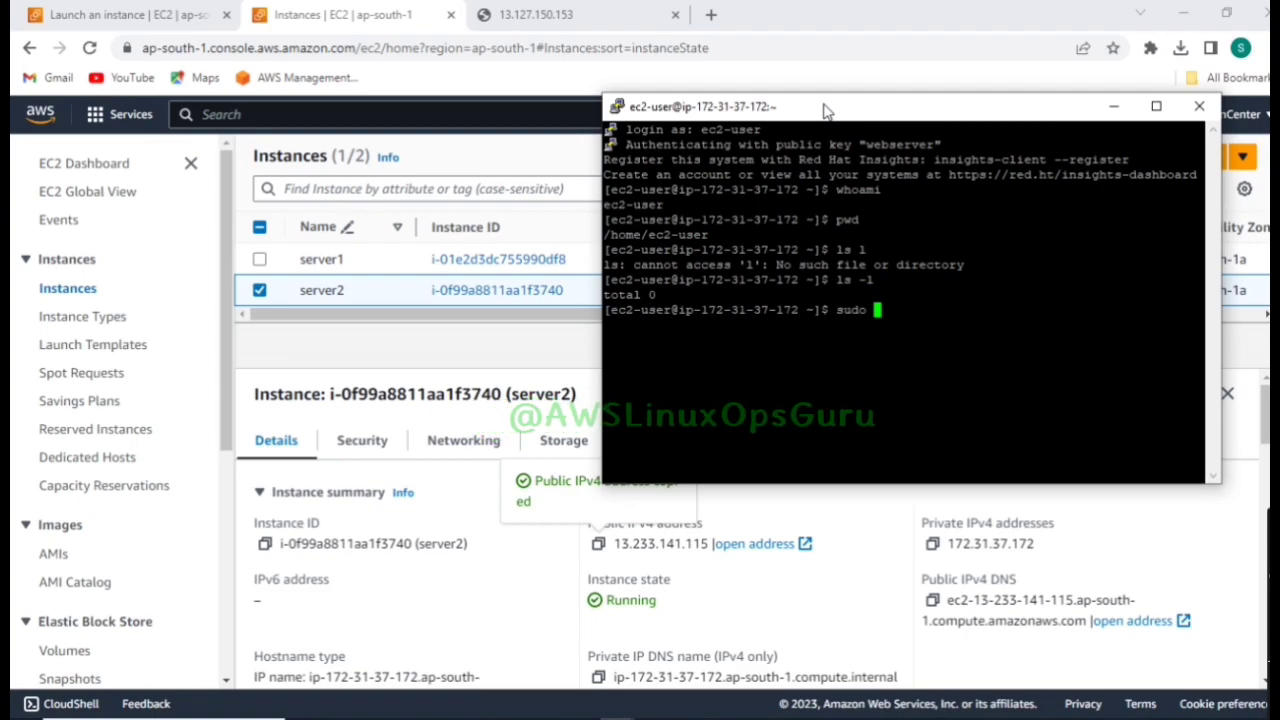
type("su")
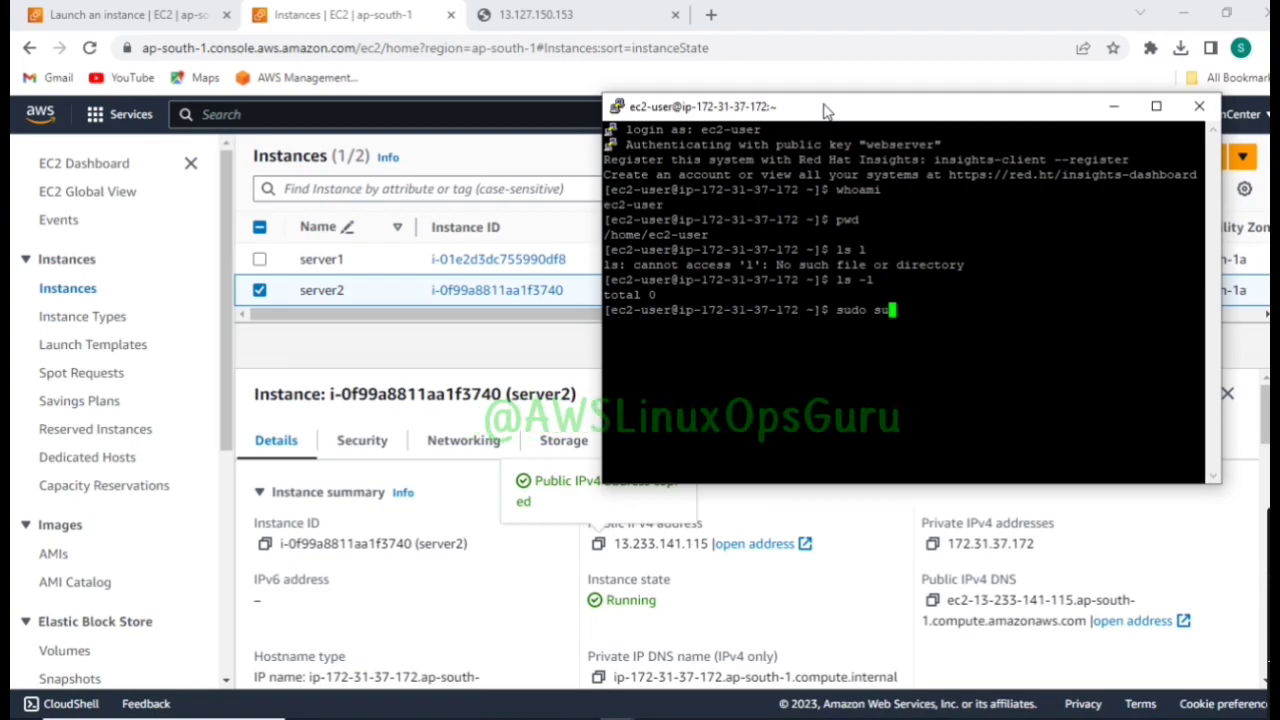
key("Return")
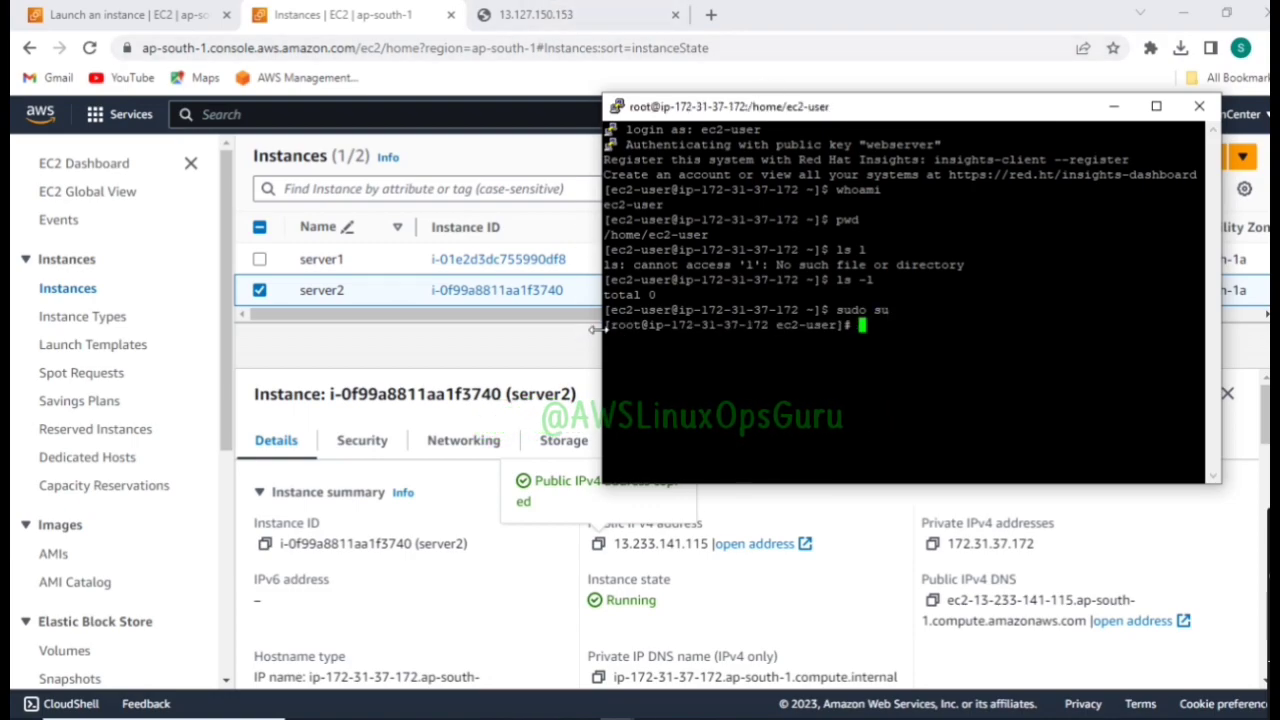
Examine the user name in the root shell prompt against the preceding ec2-user prompt
mouse_move(634, 324)
left_mouse_down()
mouse_move(620, 340)
mouse_move(648, 326)
left_mouse_up()
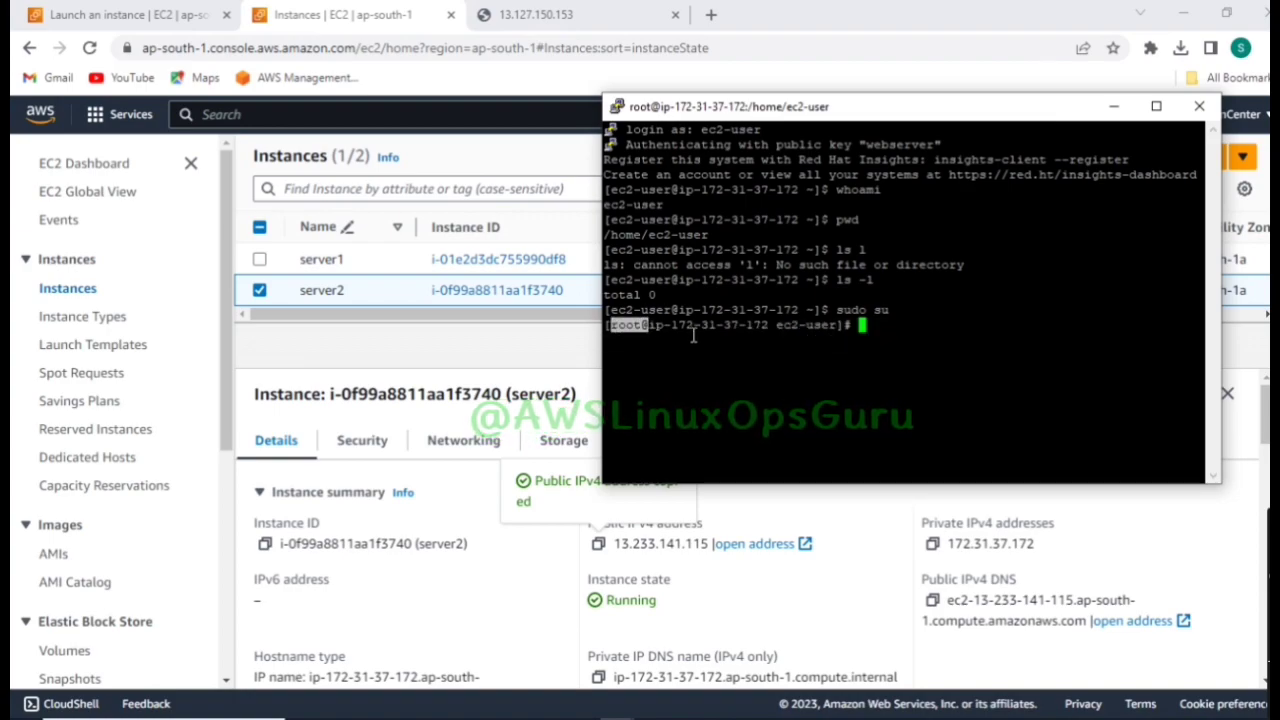
left_click(643, 337)
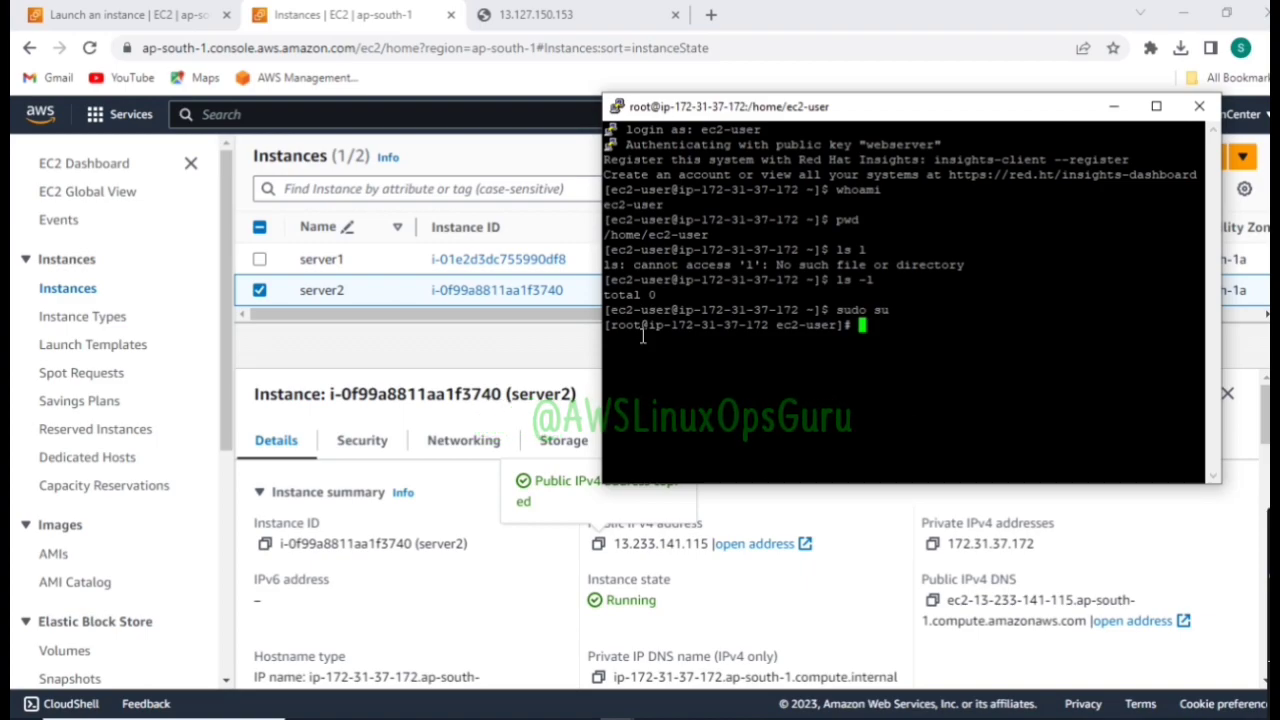
left_click_drag(646, 324, 617, 334)
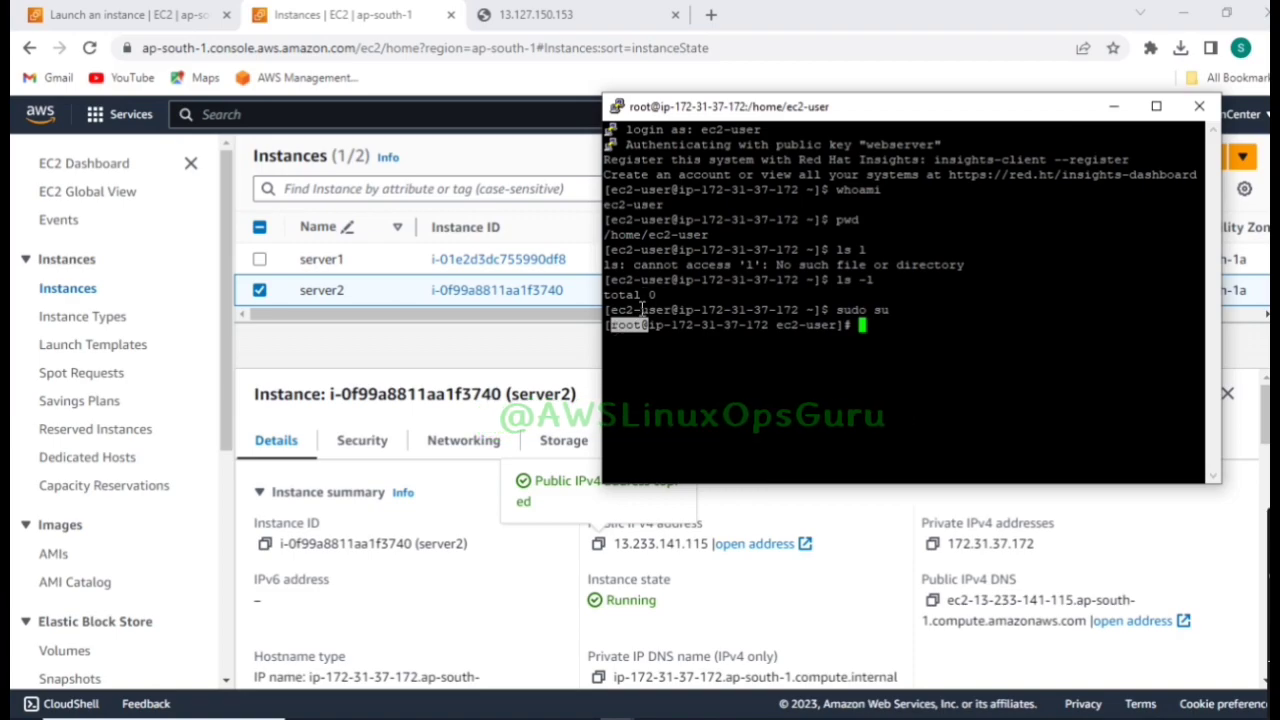
left_click_drag(668, 311, 620, 296)
left_click(624, 322)
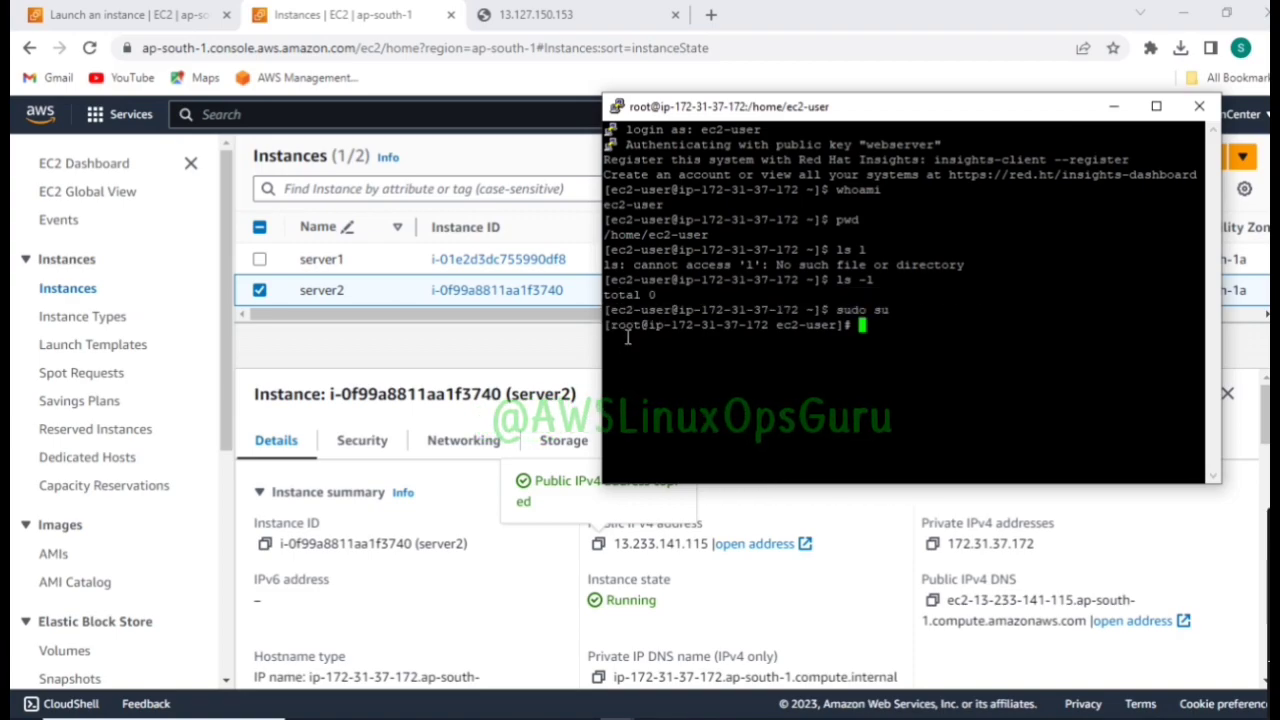
triple_click(640, 326)
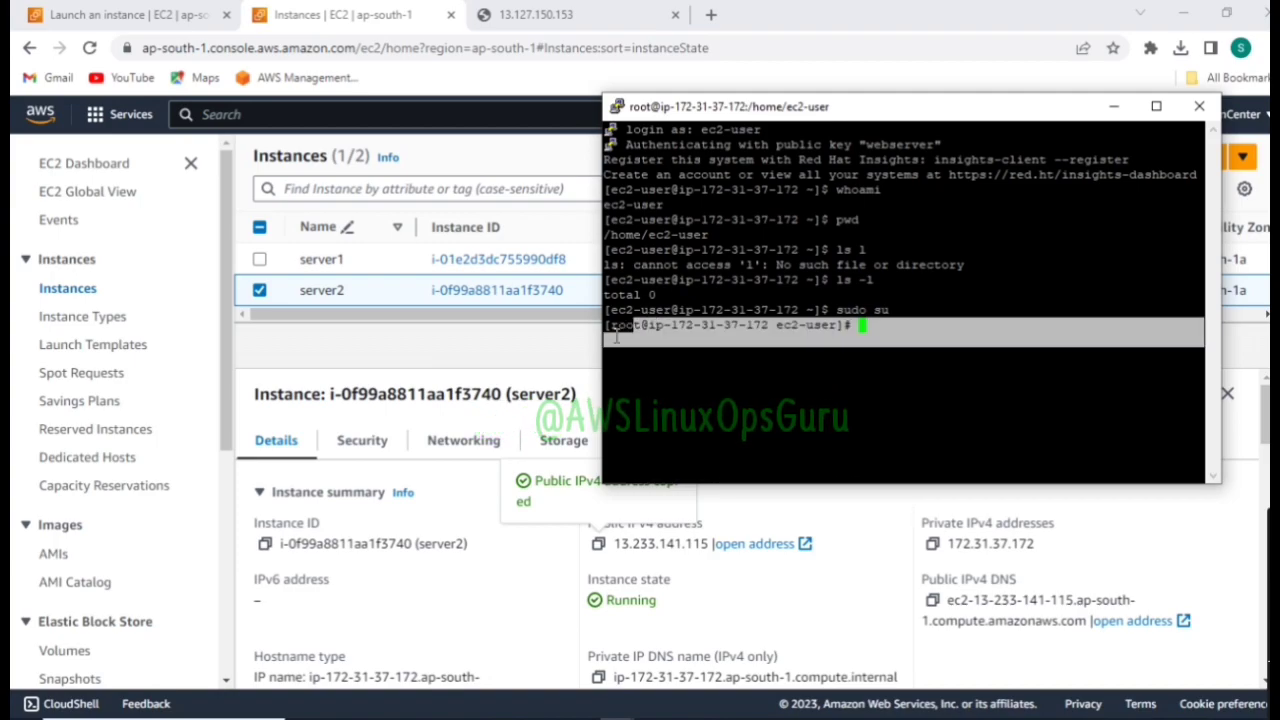
left_click(885, 357)
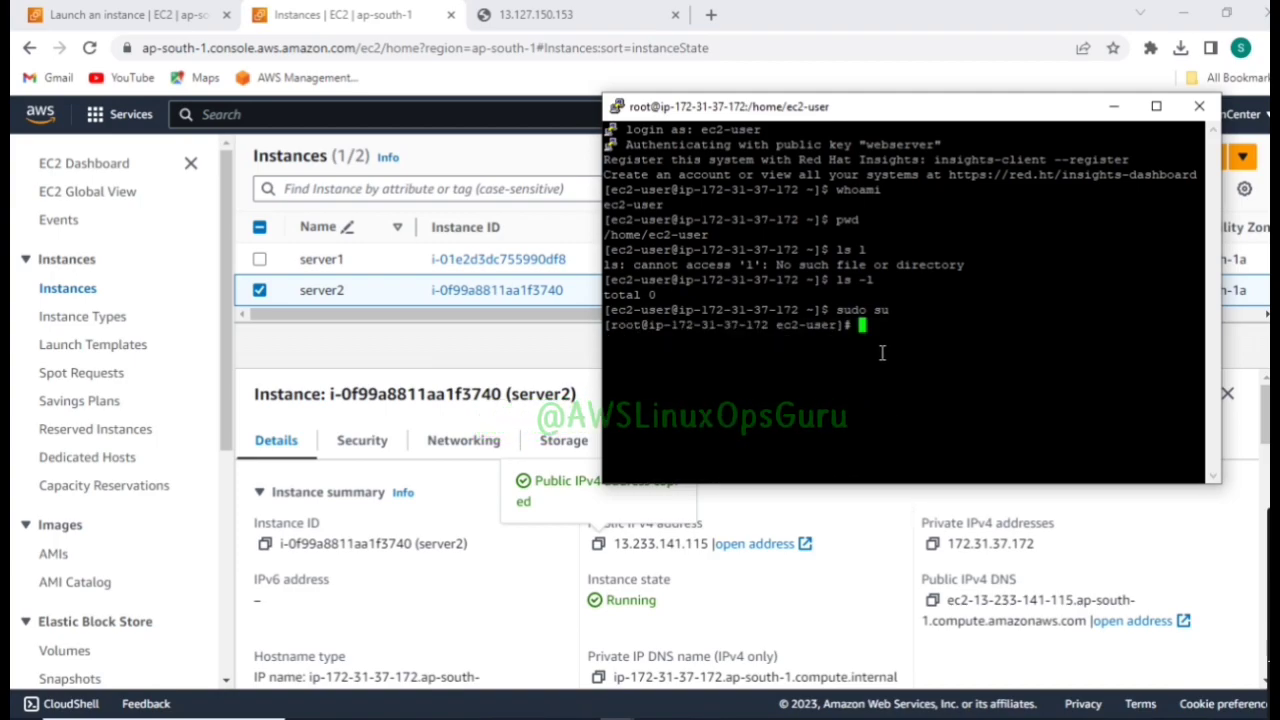
Try to update the system packages with the command sudo update update -y
type("sudo ")
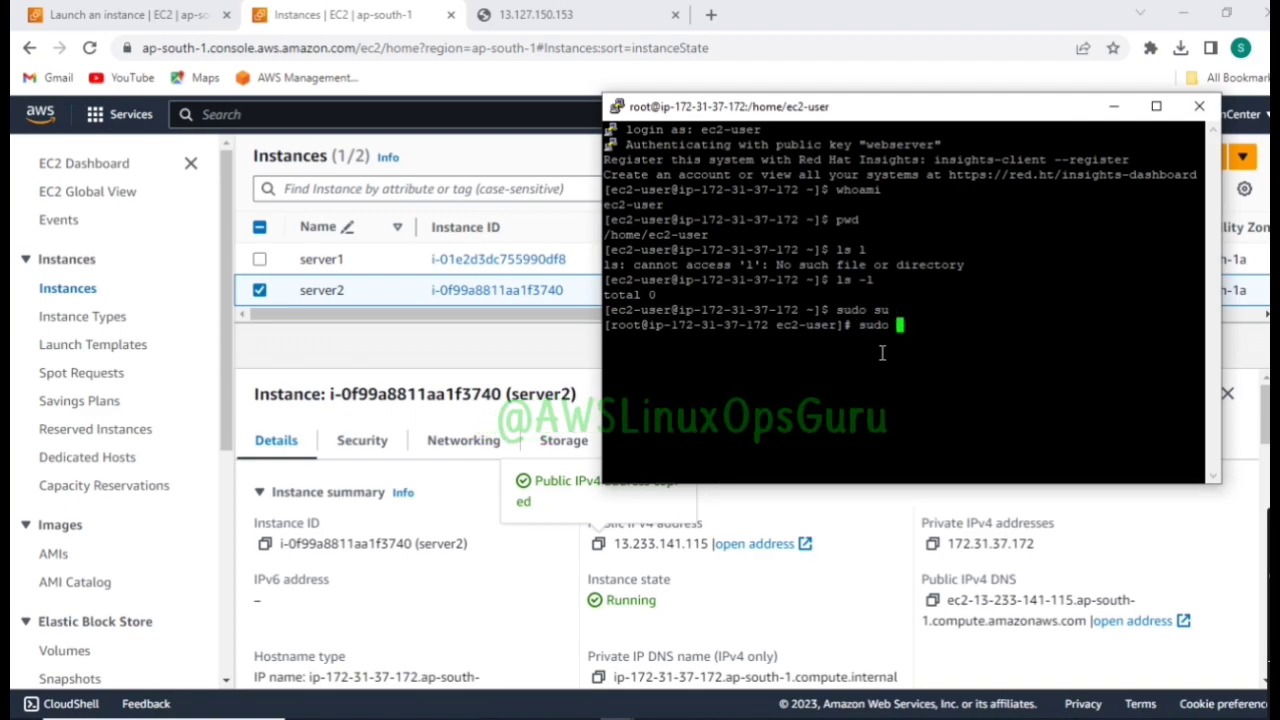
type("up")
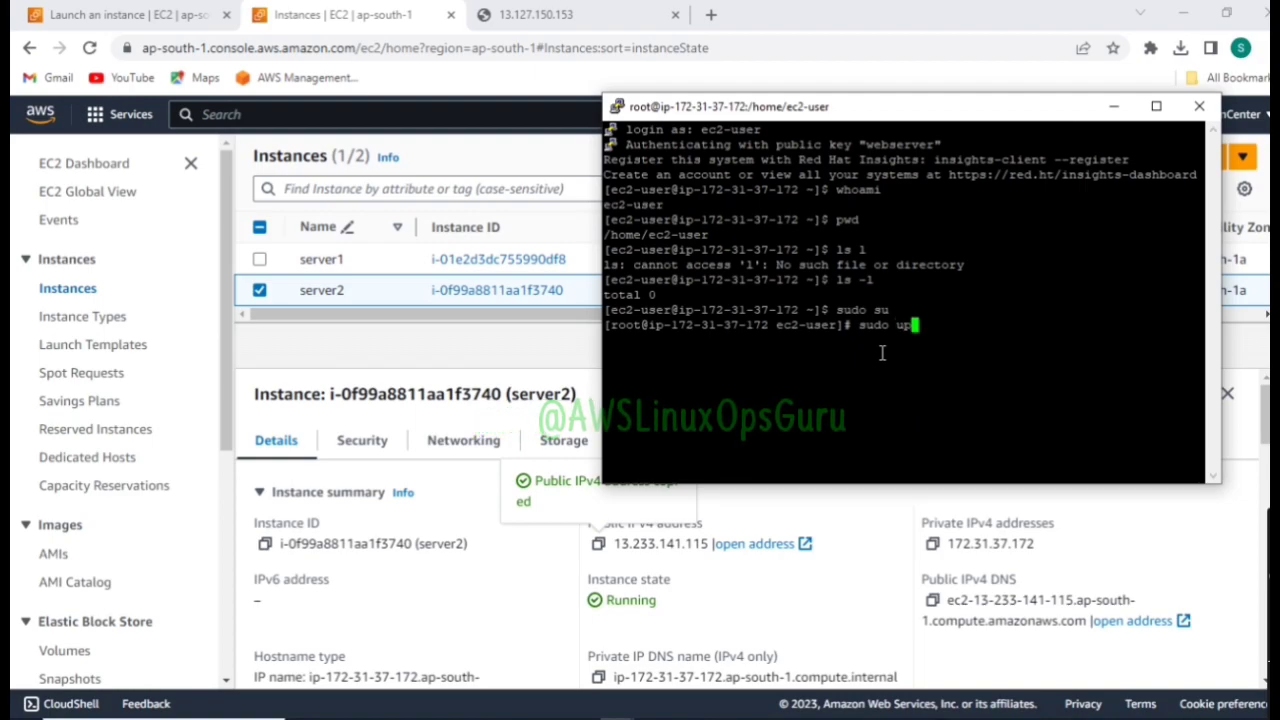
type("date ")
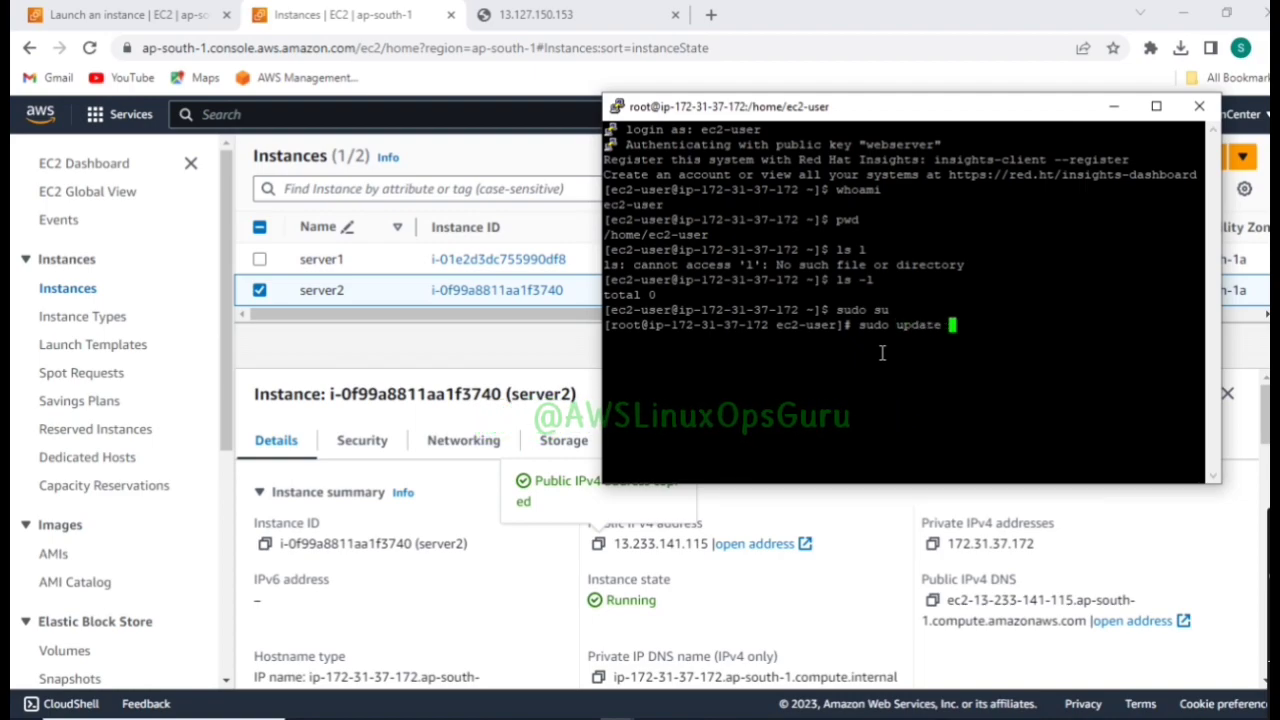
type("update")
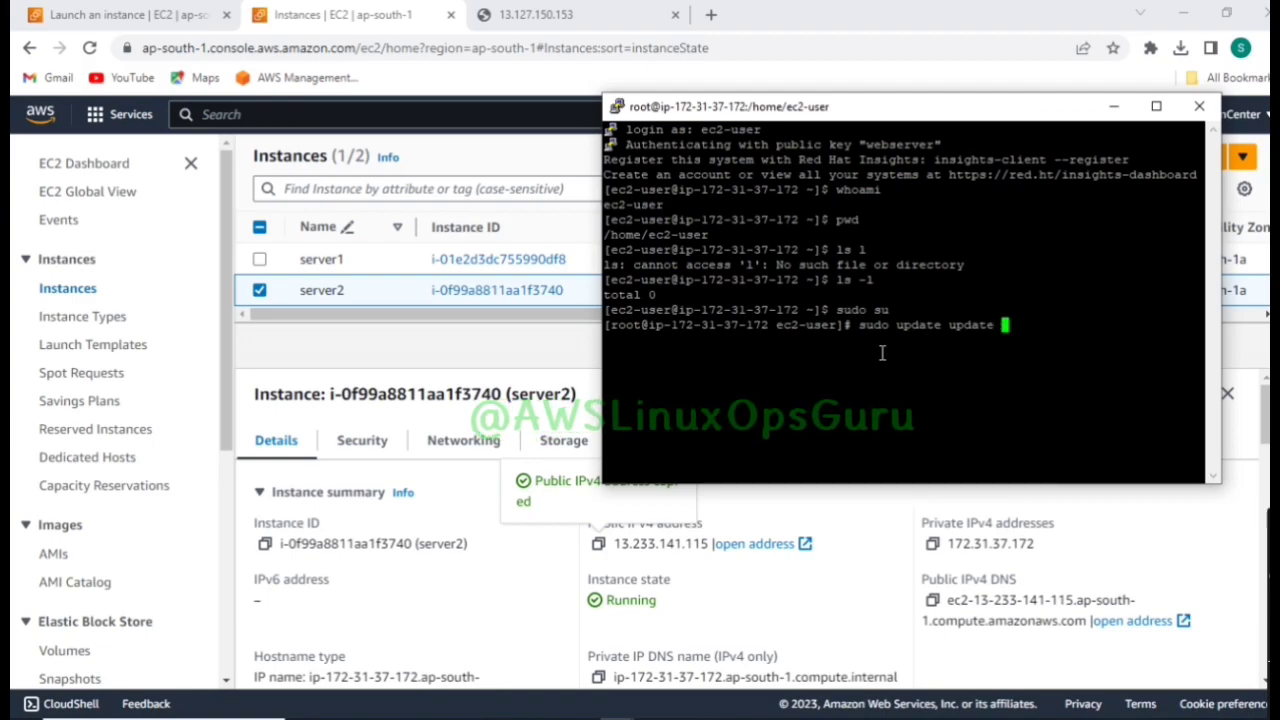
type(" -y")
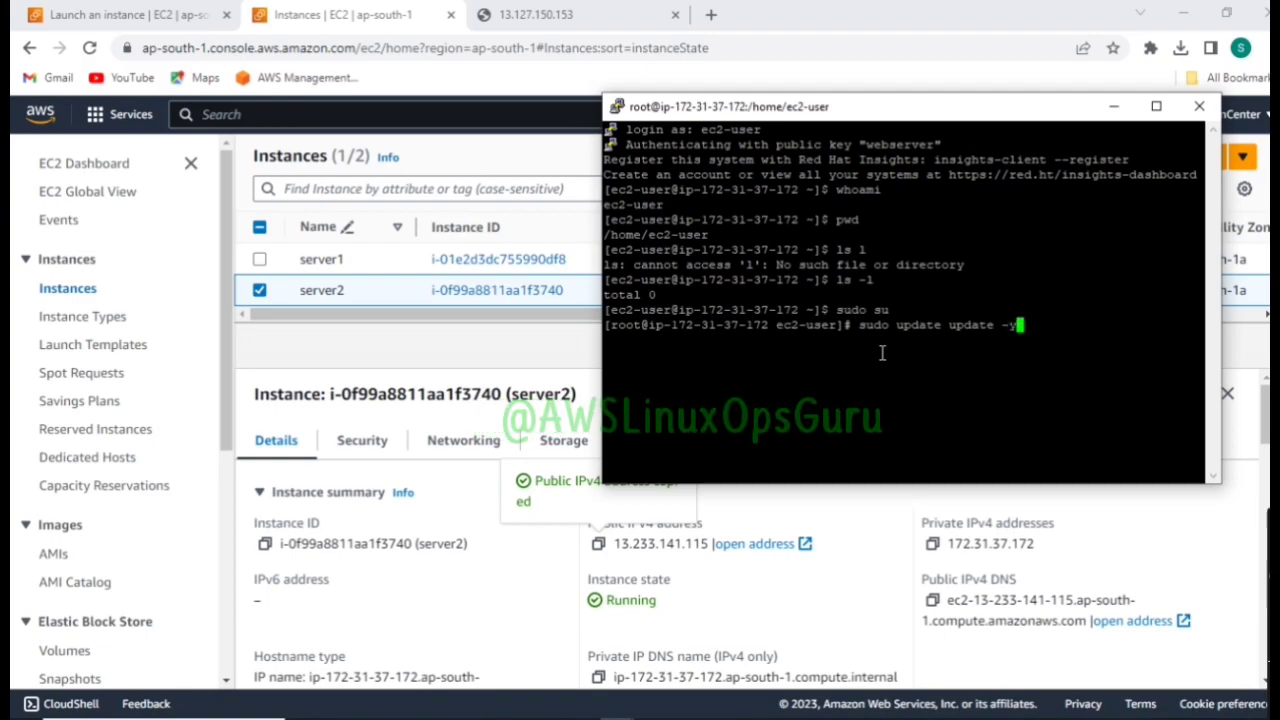
key("Return")
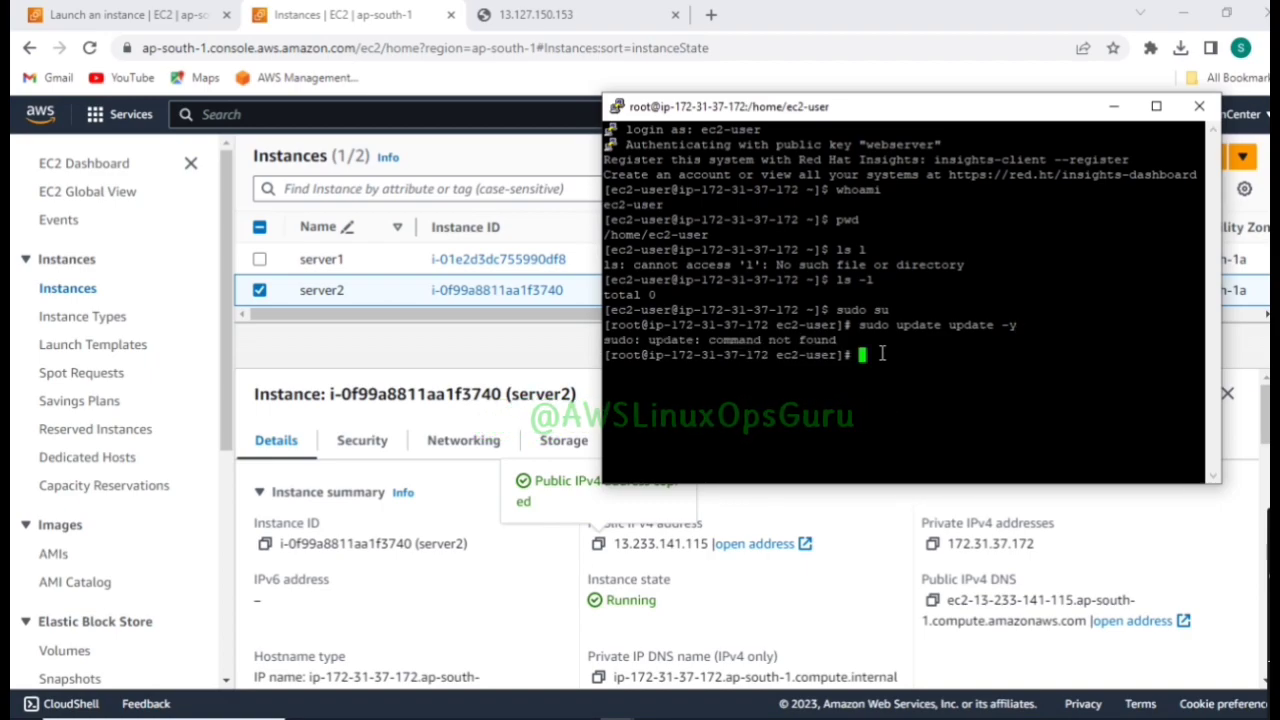
Update all system packages without confirmation prompts using sudo yum update -y
type("sudo")
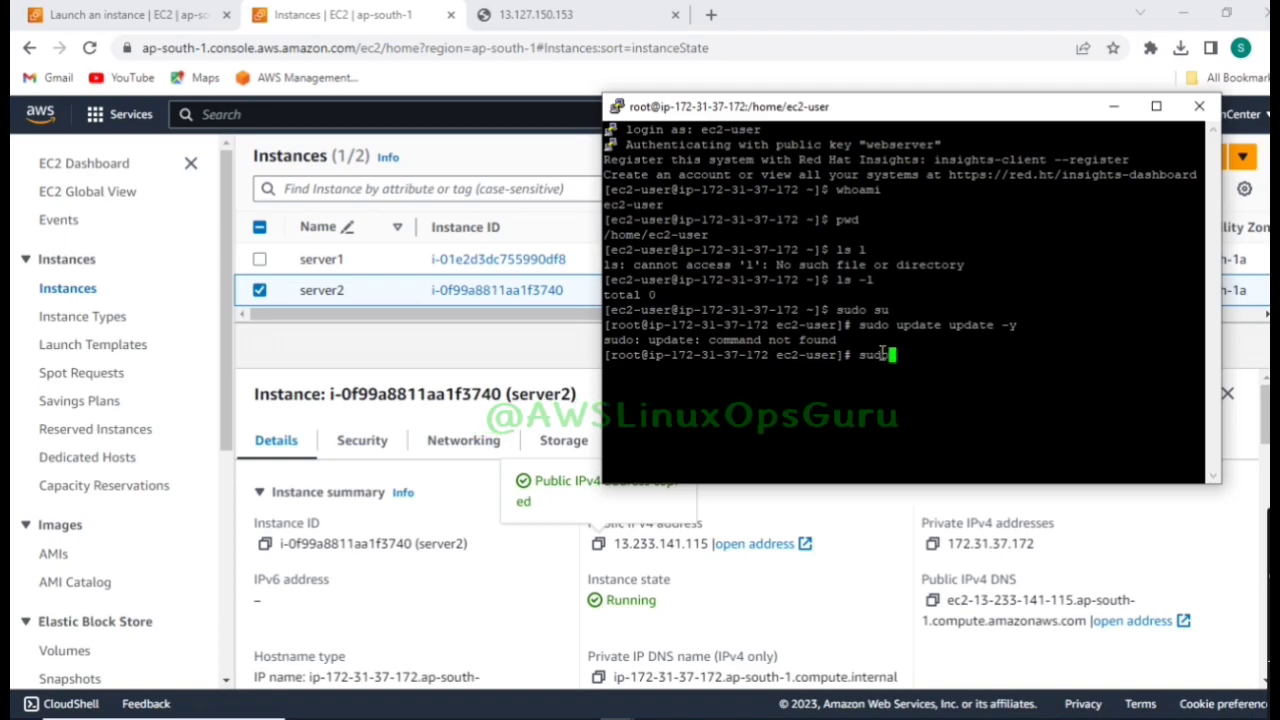
type(" update")
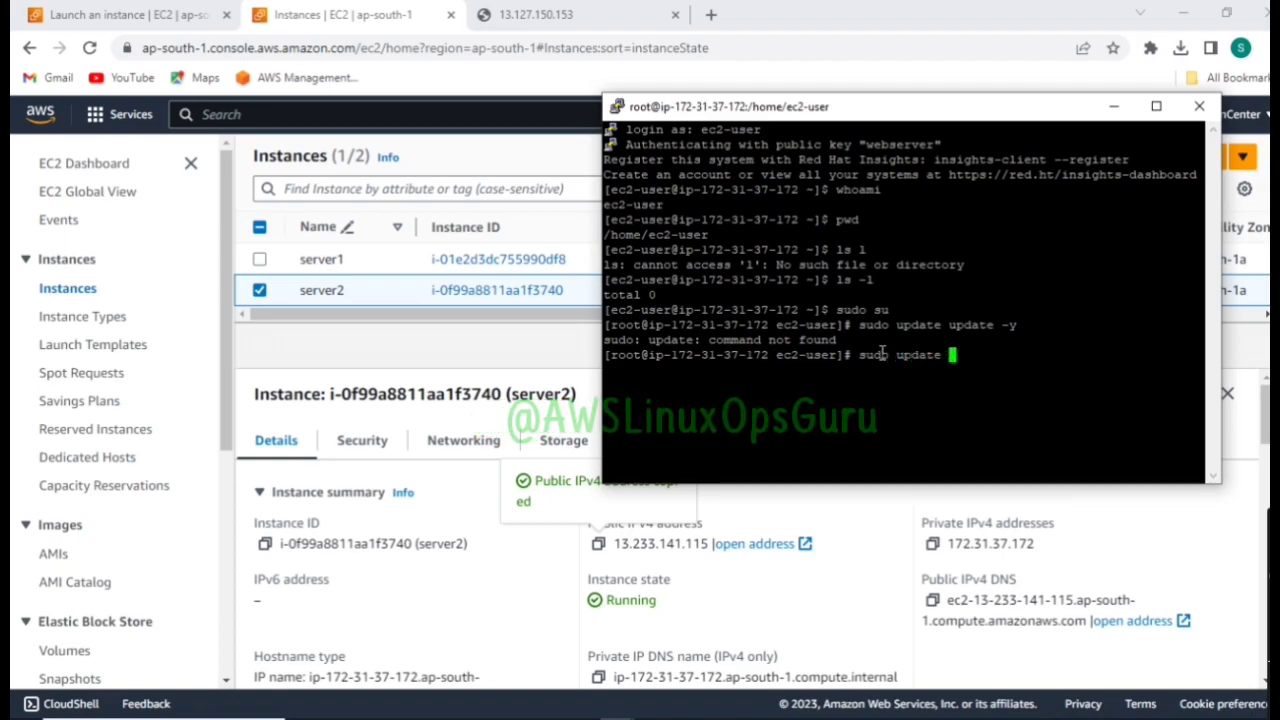
key("BackSpace")
key("BackSpace")
key("BackSpace")
key("BackSpace")
key("BackSpace")
key("BackSpace")
key("BackSpace")
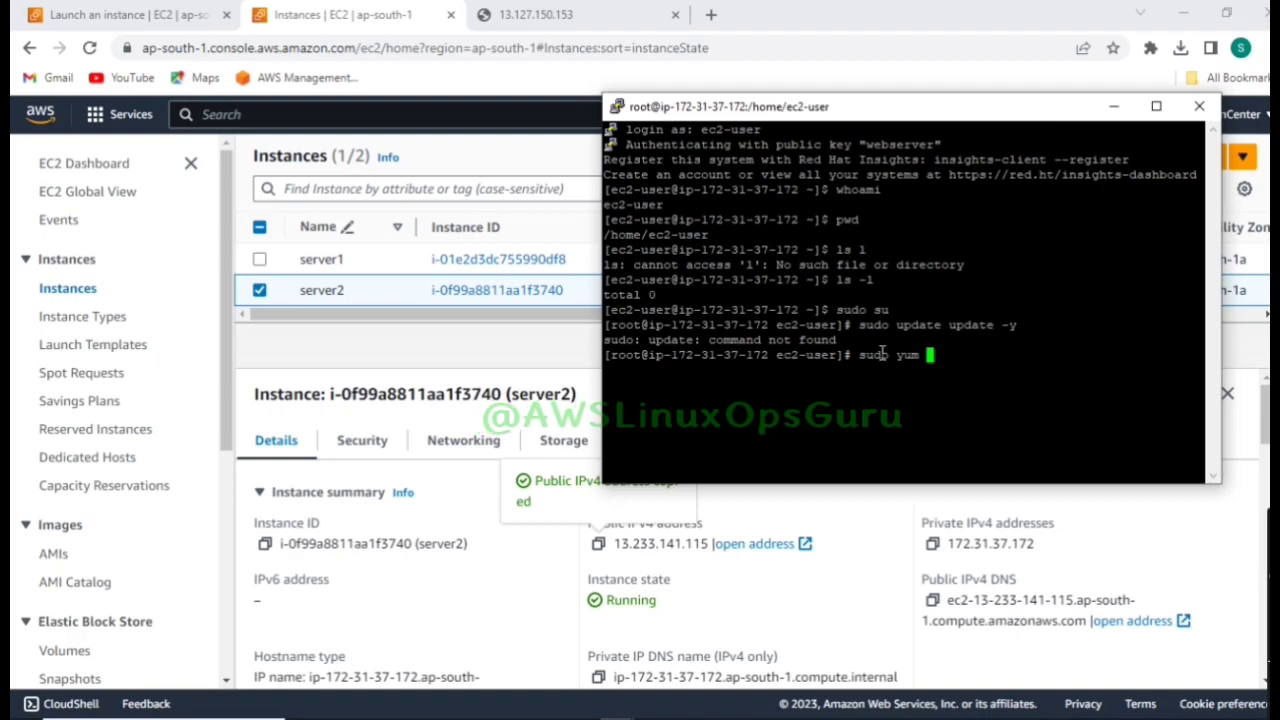
type("updat")
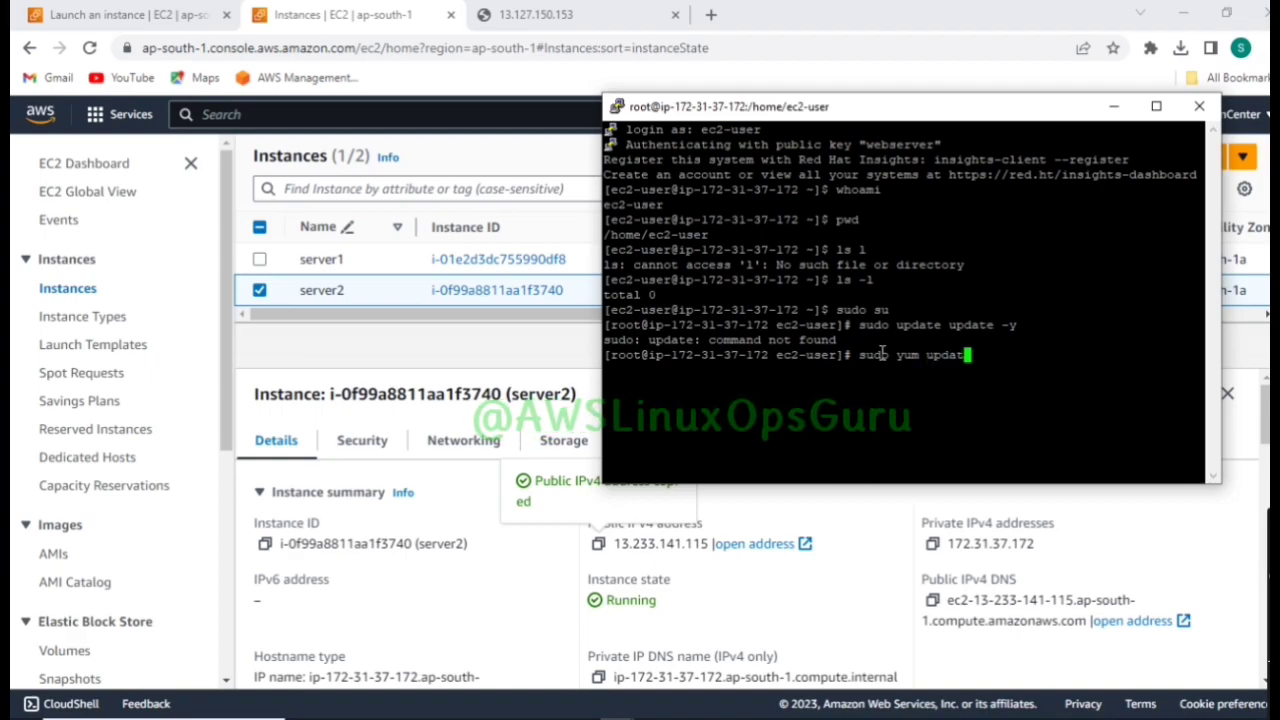
type("e -y")
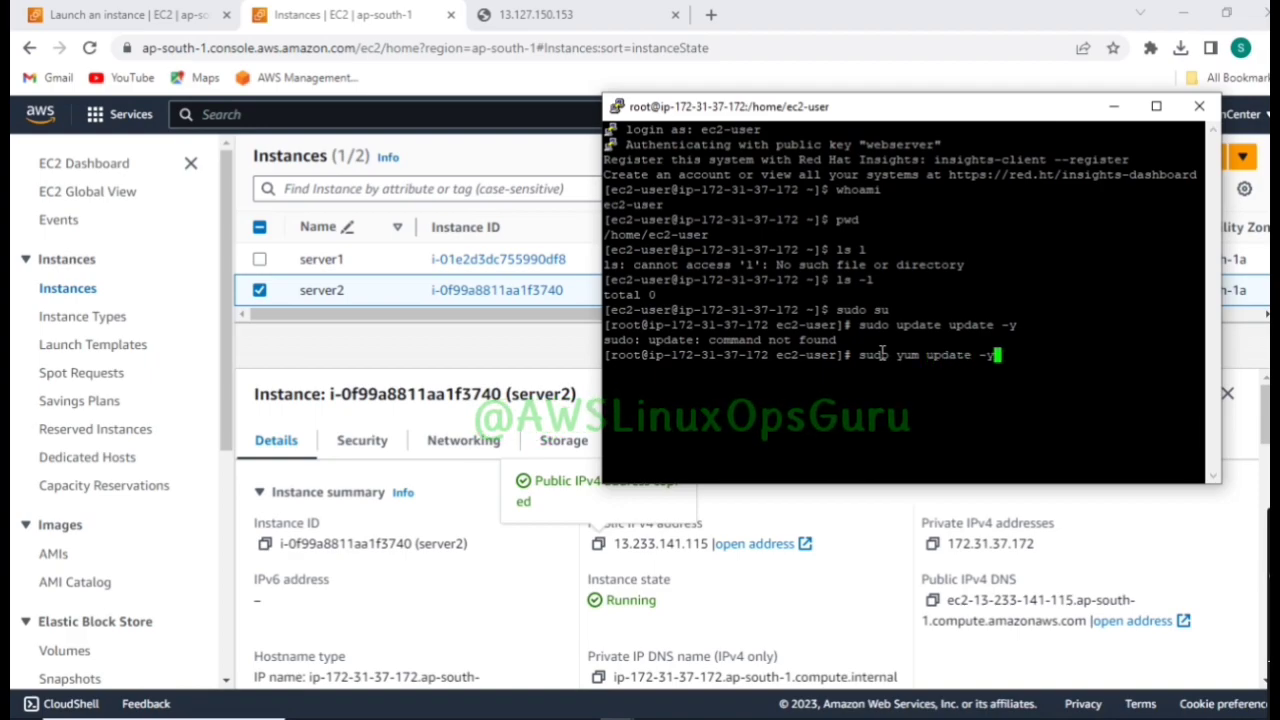
key("Return")
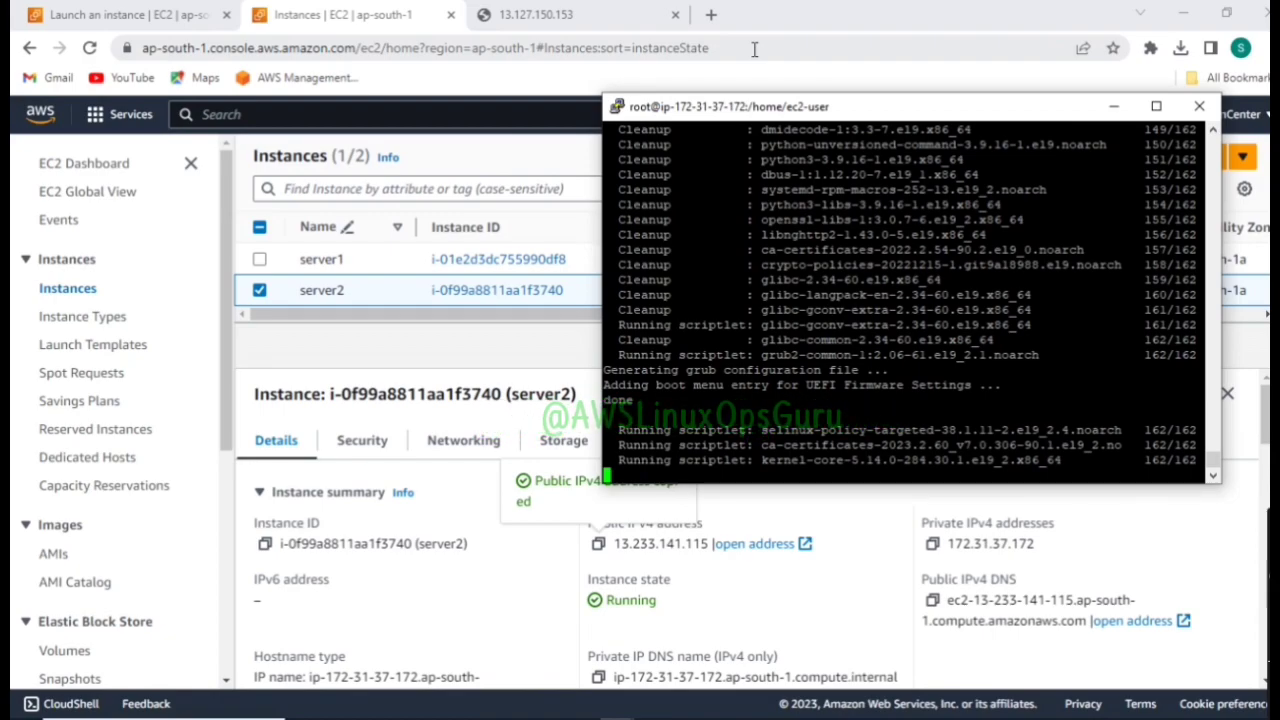
Check the web page served at 13.127.150.153 against the server2 instance details in the EC2 console
left_click(590, 18)
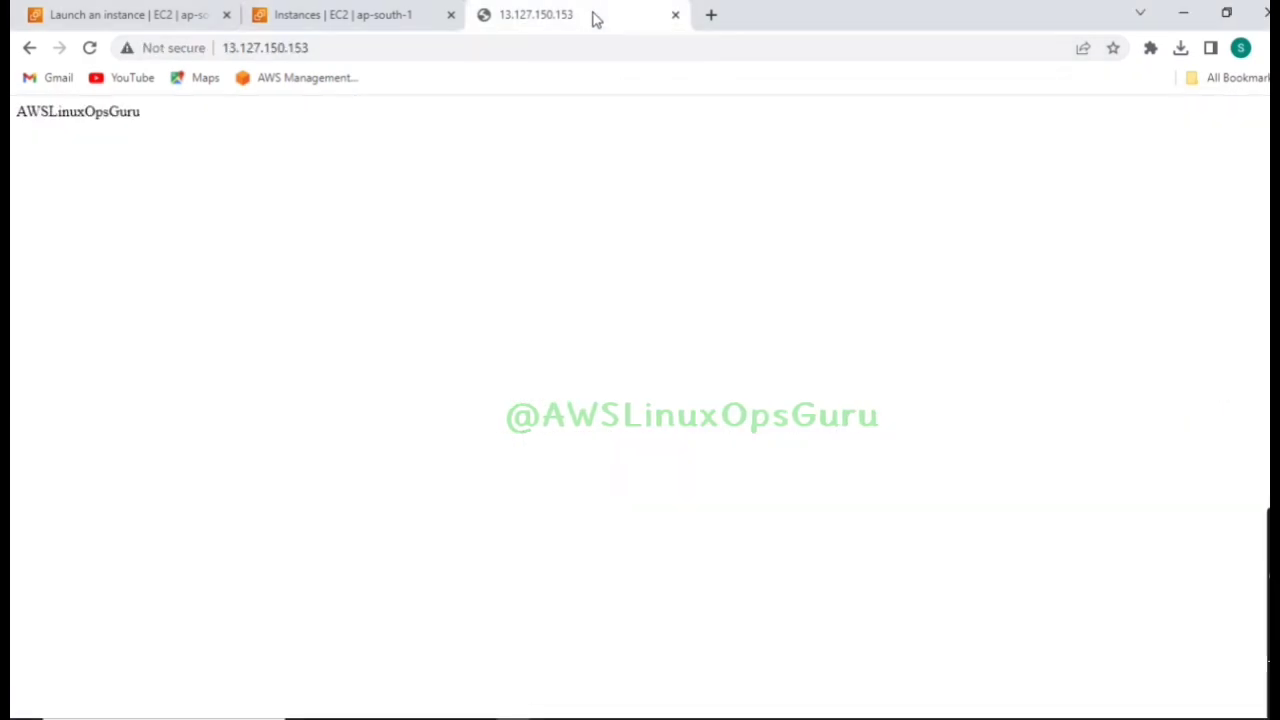
left_click(252, 55)
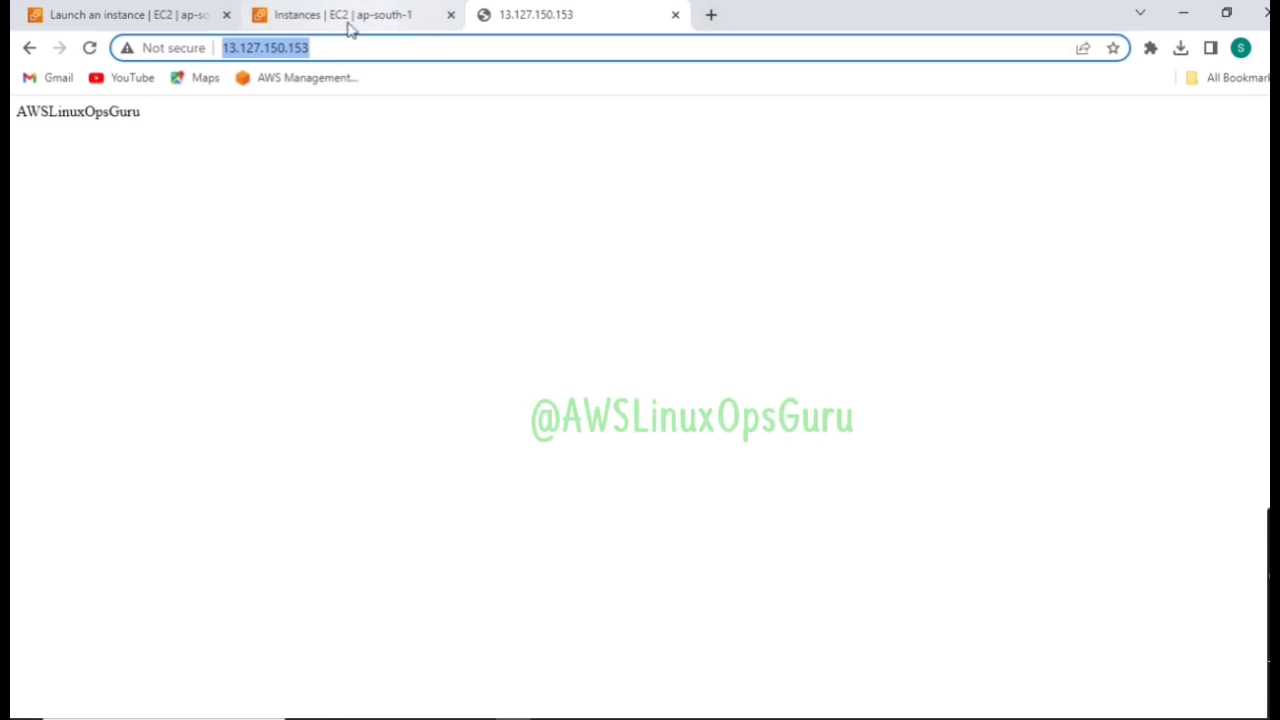
left_click(348, 22)
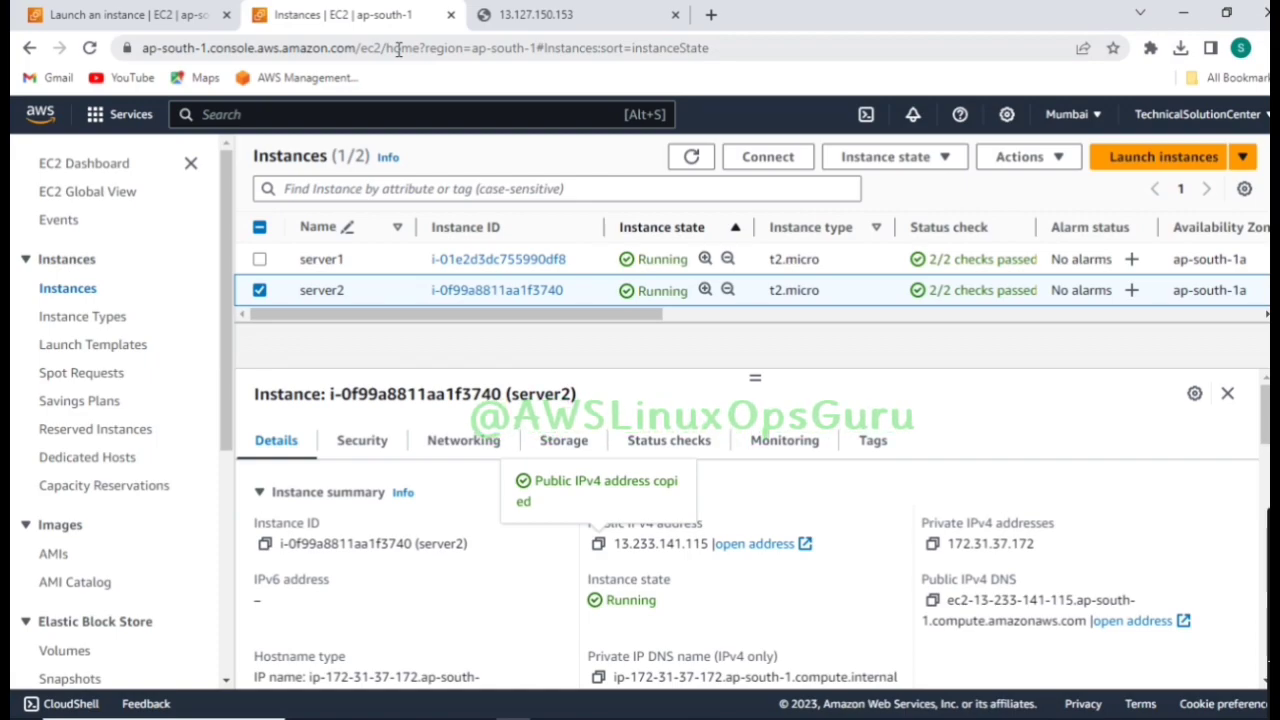
left_click(549, 14)
left_click(329, 16)
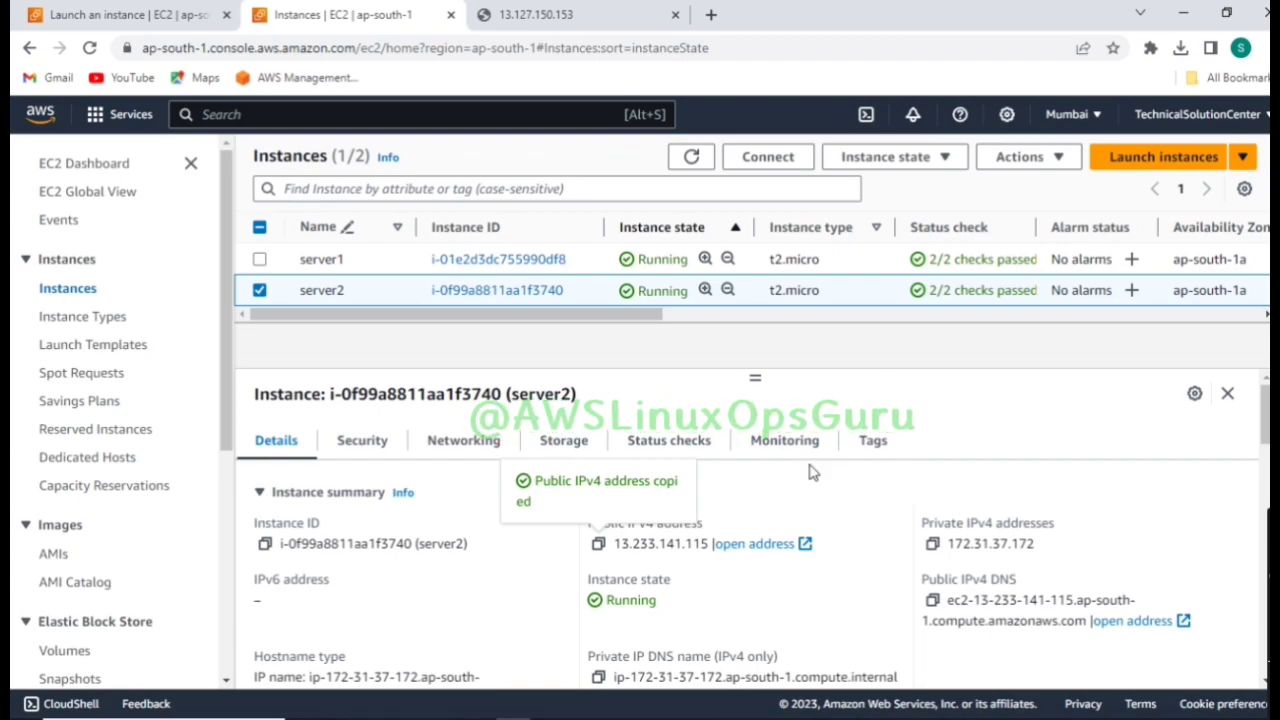
Switch to the PuTTY session of server2 and maximize its window
mouse_move(617, 706)
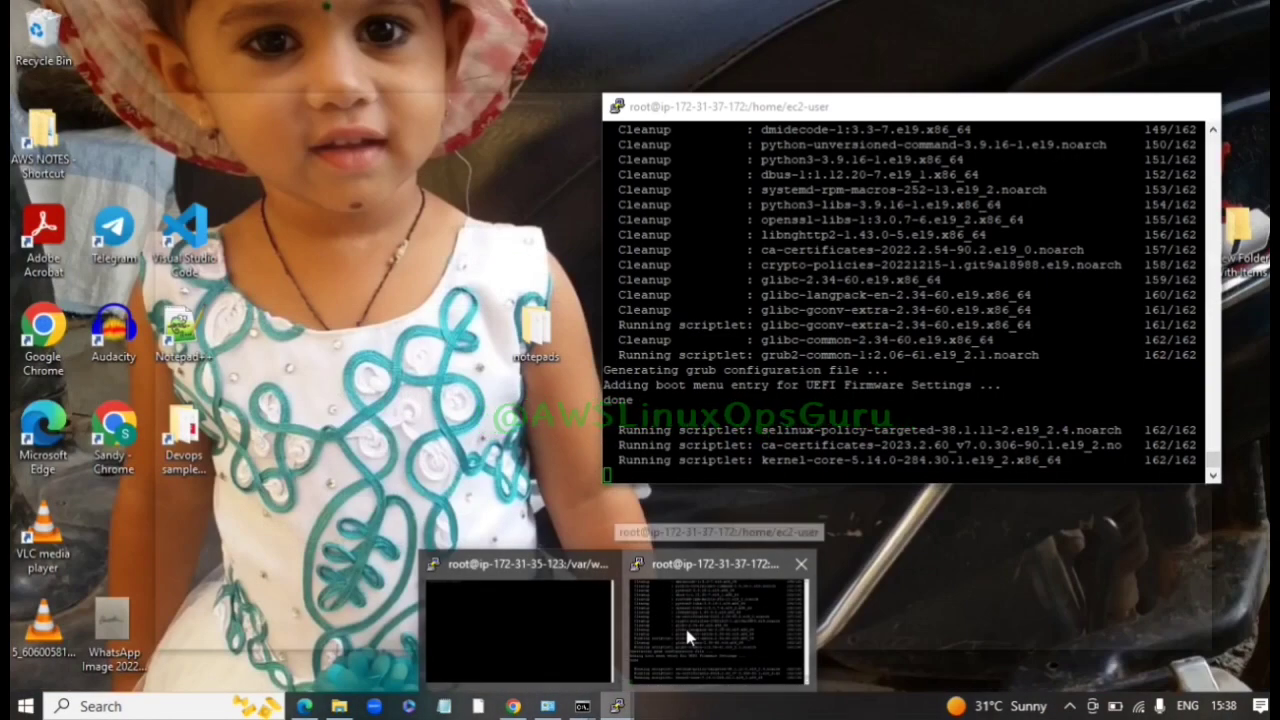
left_click(684, 624)
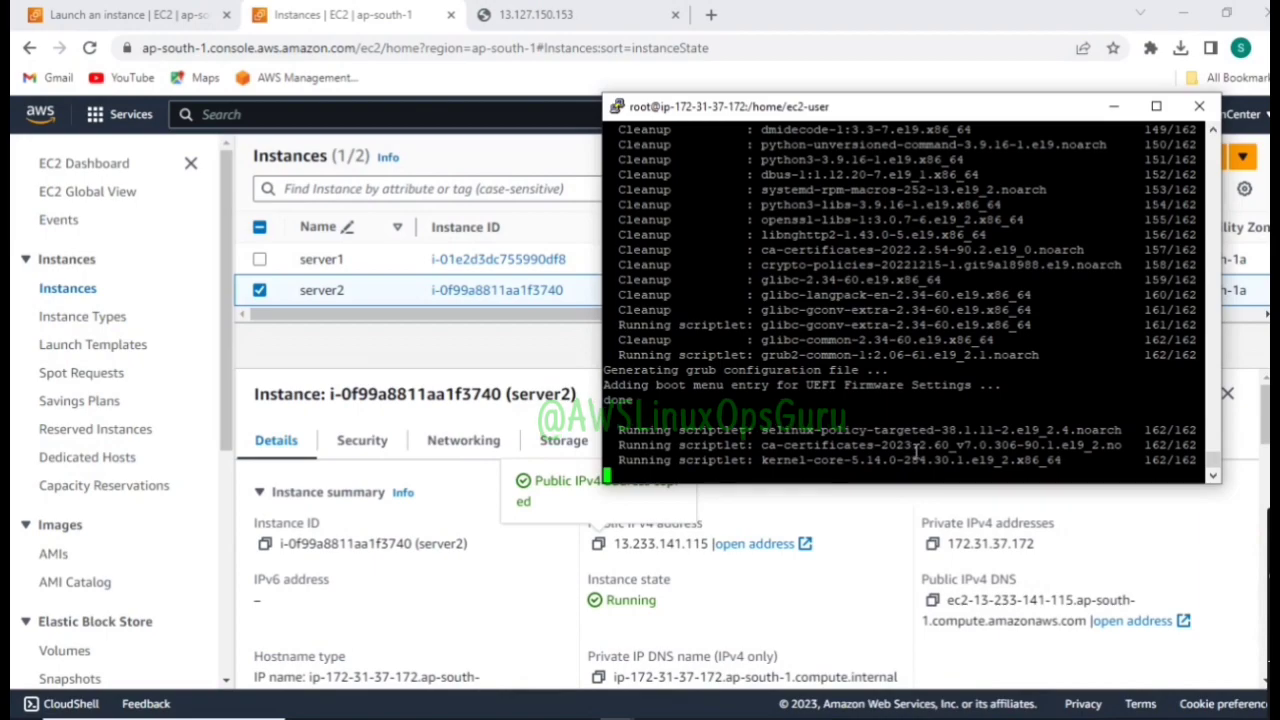
left_click(1156, 106)
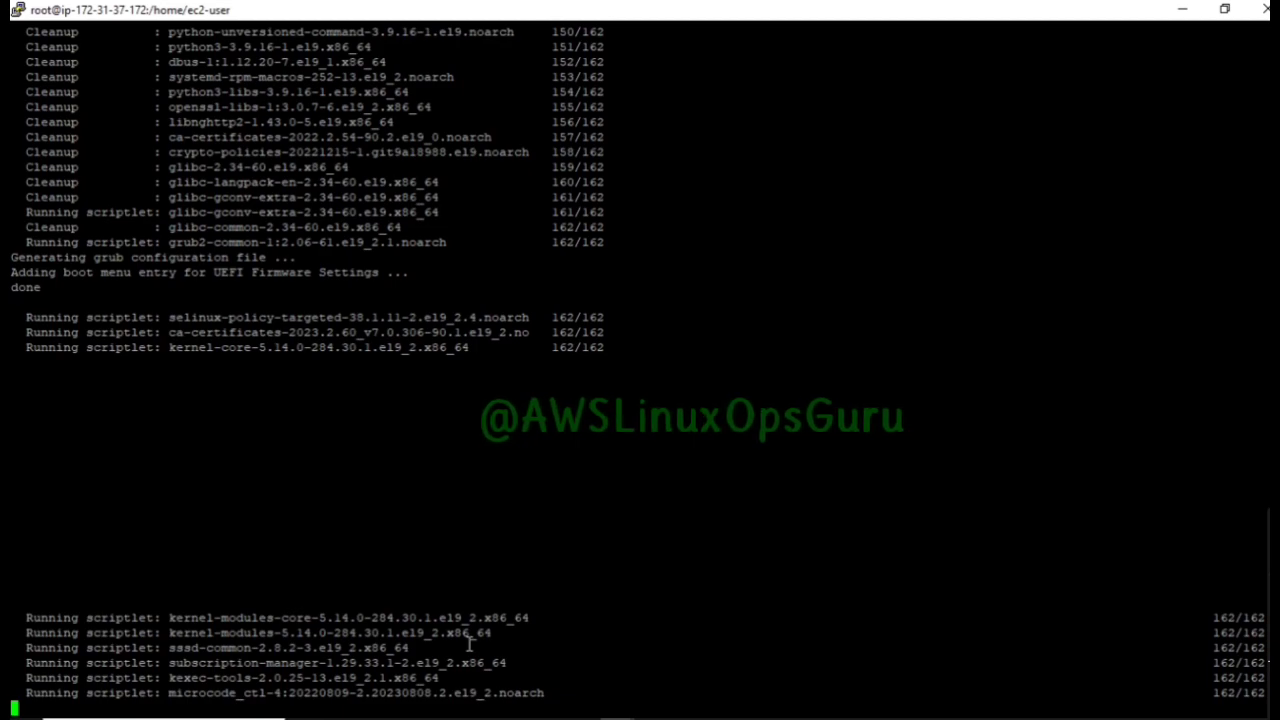
Minimize the terminal and view the list of available AWS regions in the EC2 console
left_click(1182, 9)
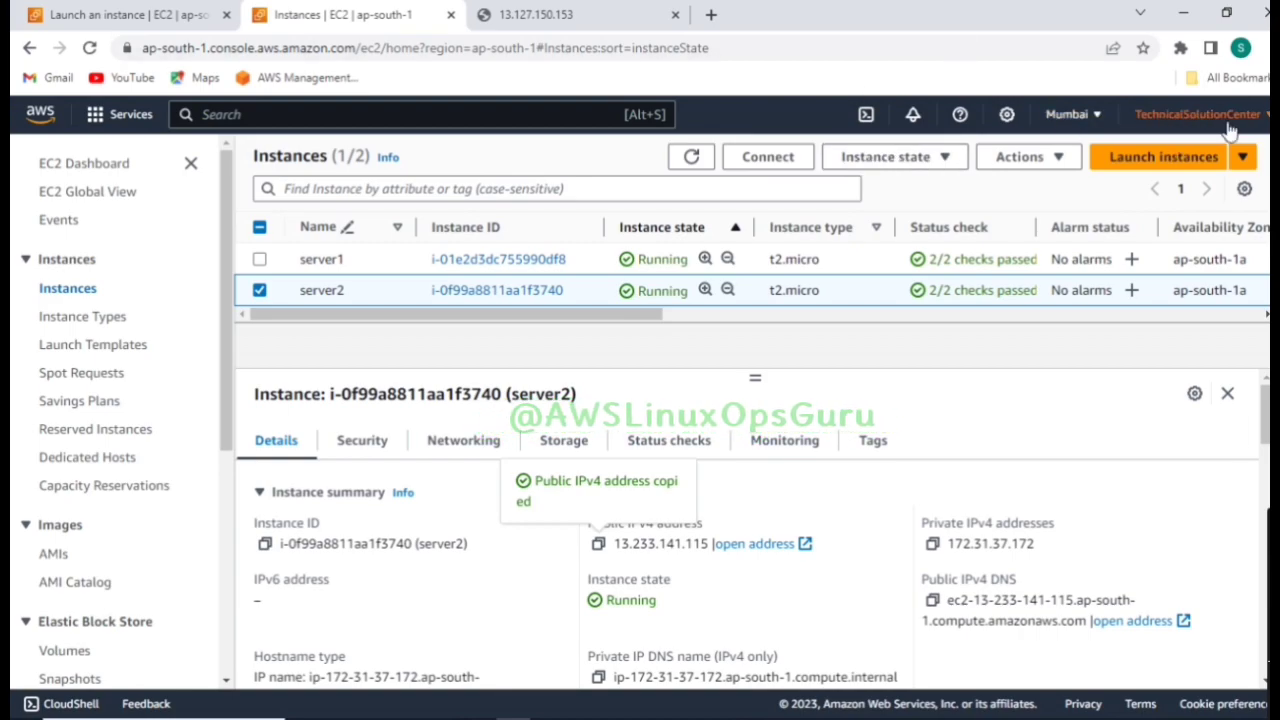
left_click(1080, 116)
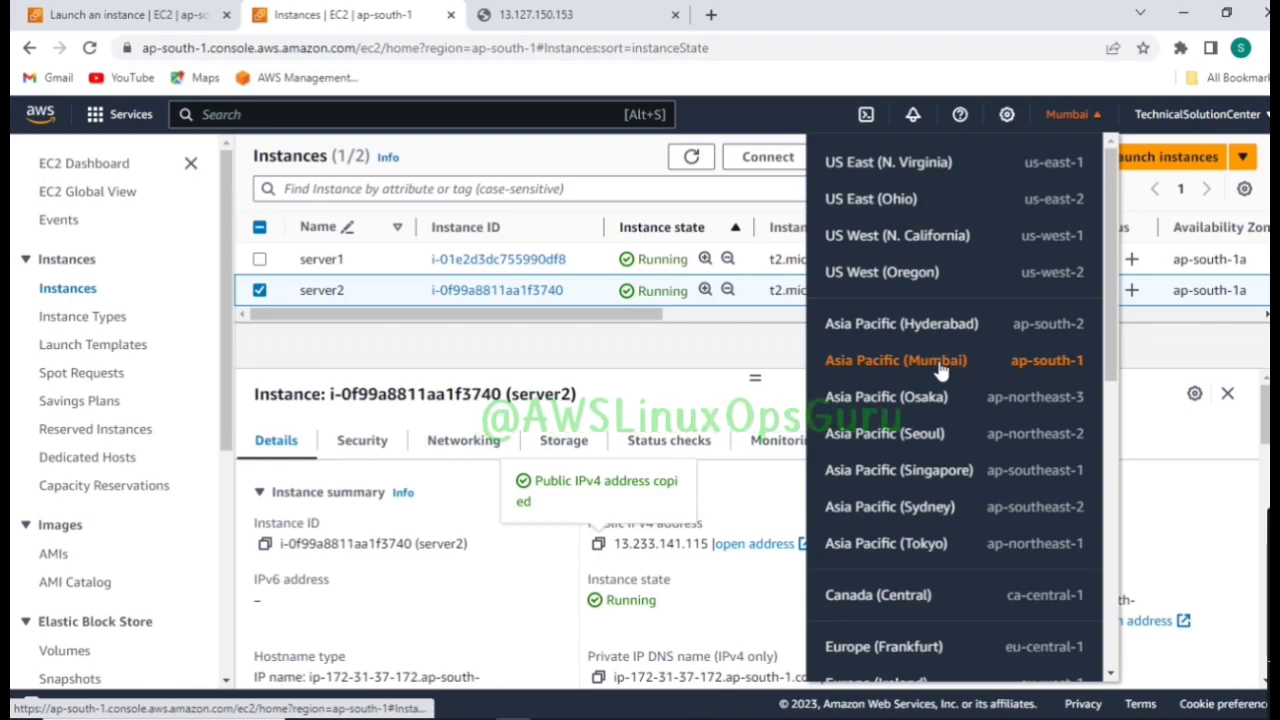
left_click(785, 406)
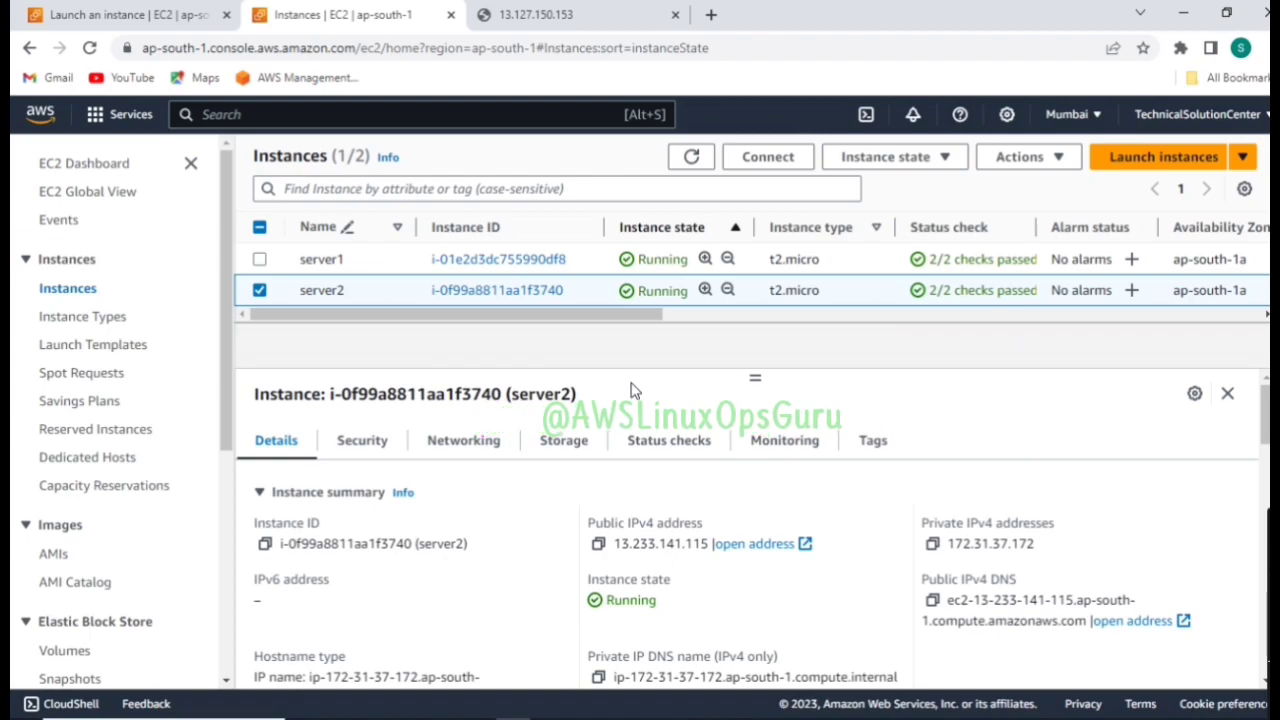
Close both open Command Prompt windows
mouse_move(583, 706)
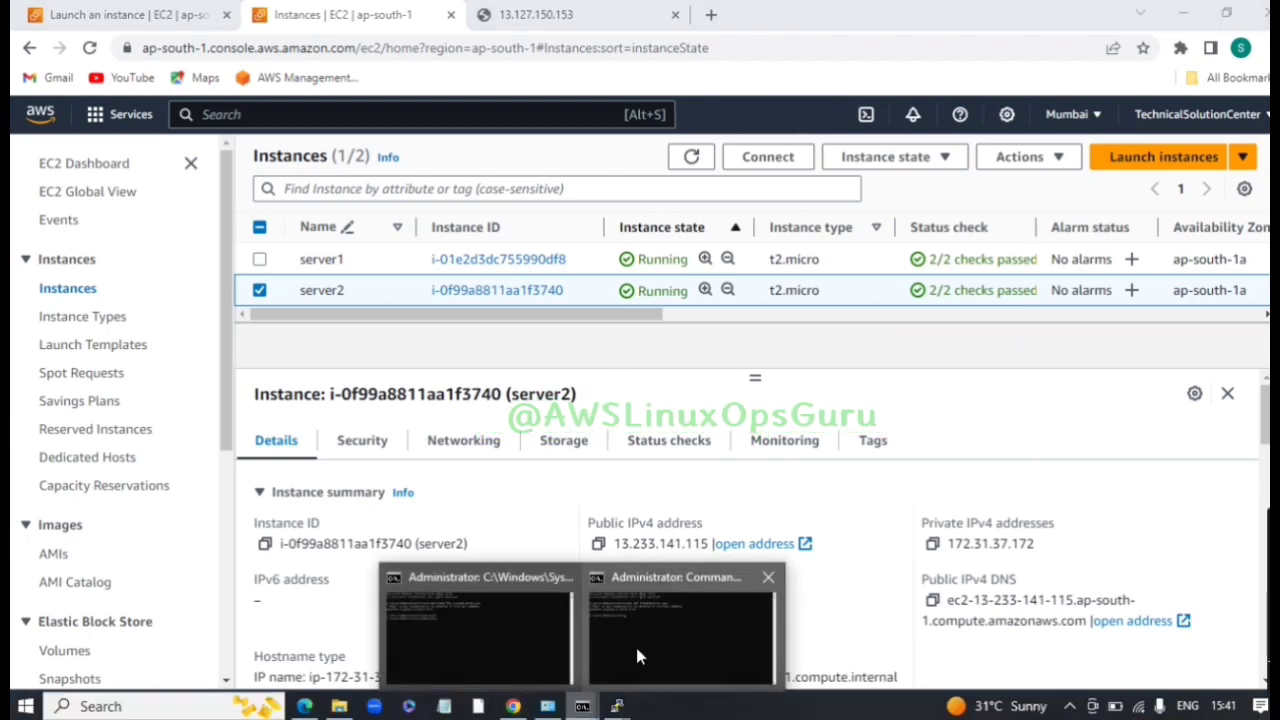
mouse_move(638, 646)
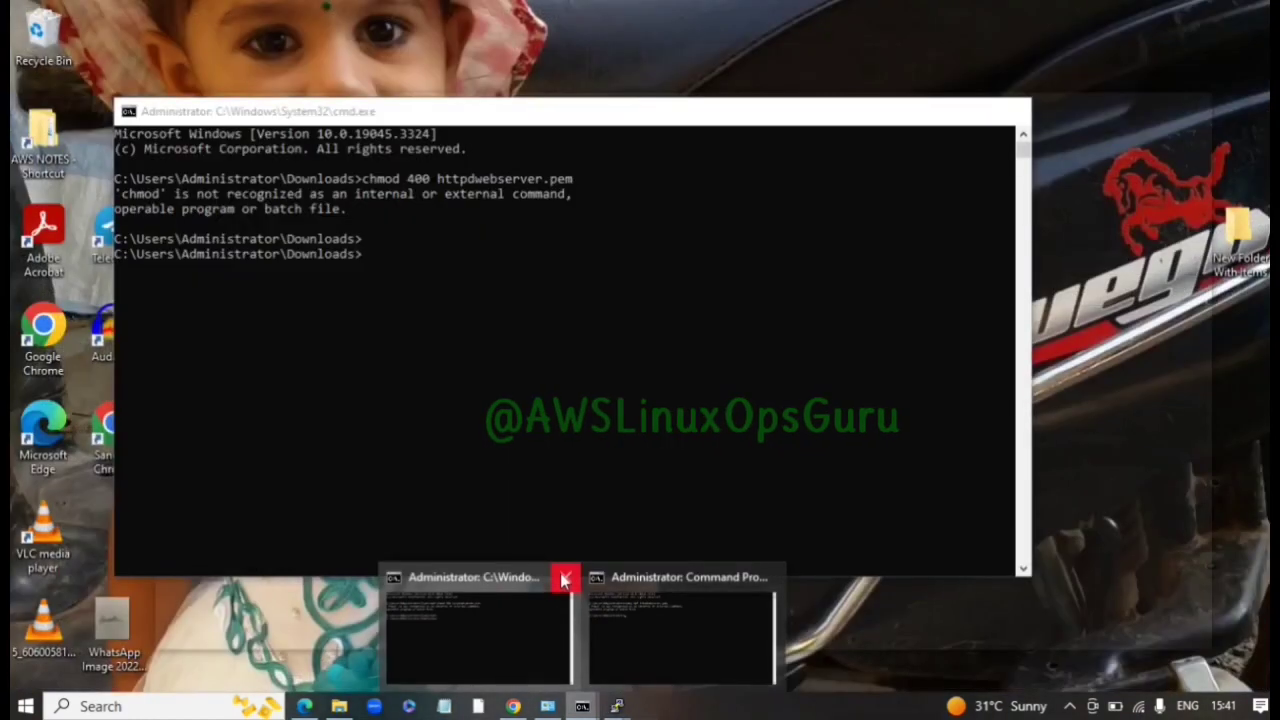
left_click(564, 580)
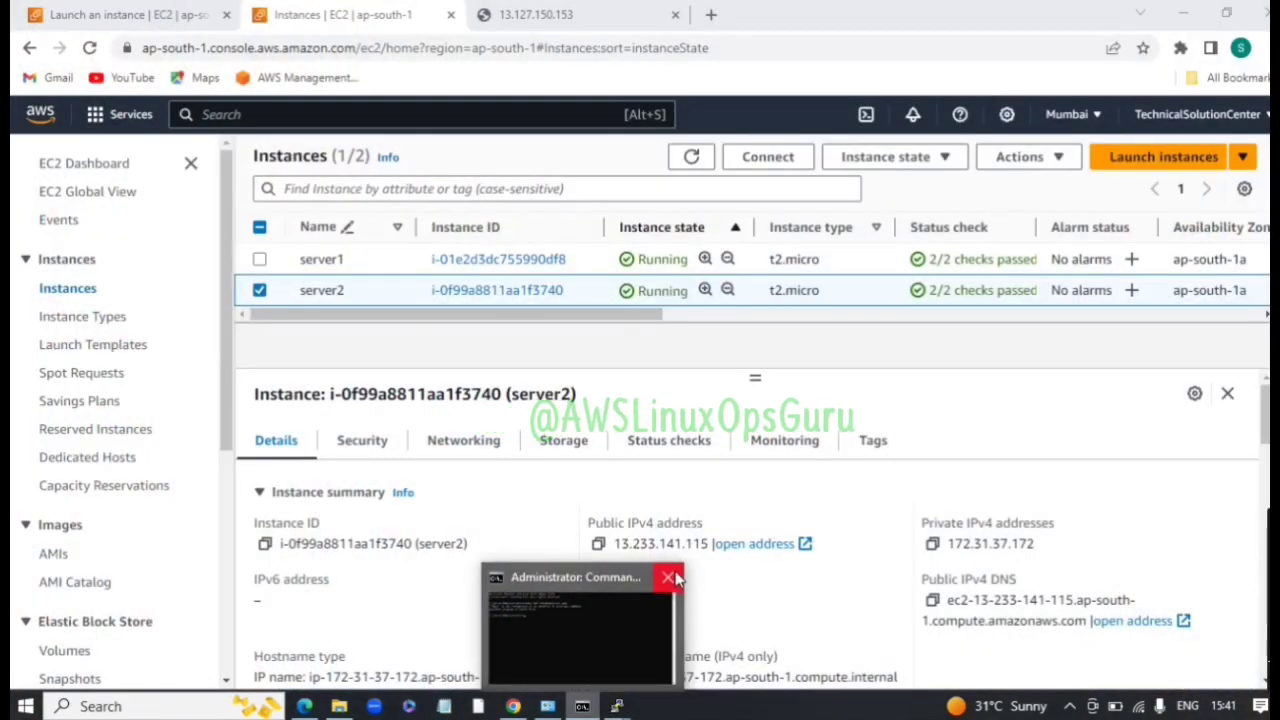
left_click(670, 578)
Return to the server2 PuTTY session and clear the terminal screen with clear
mouse_move(605, 677)
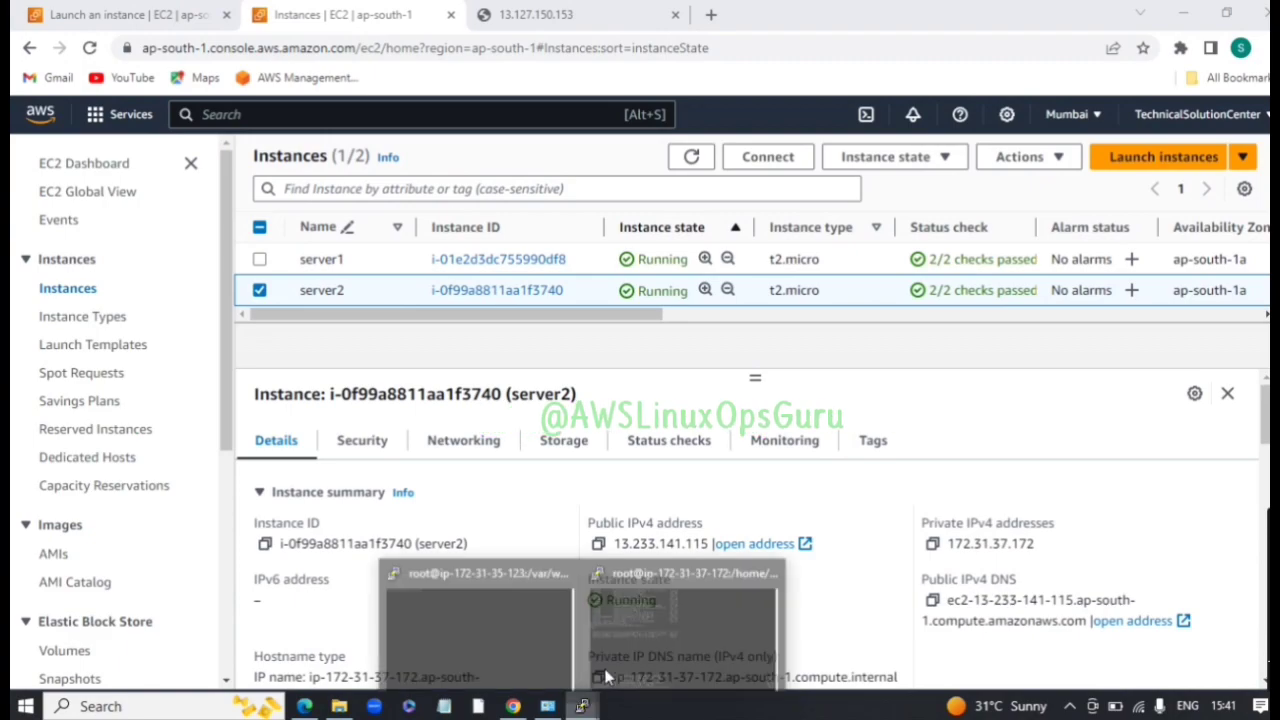
left_click(629, 647)
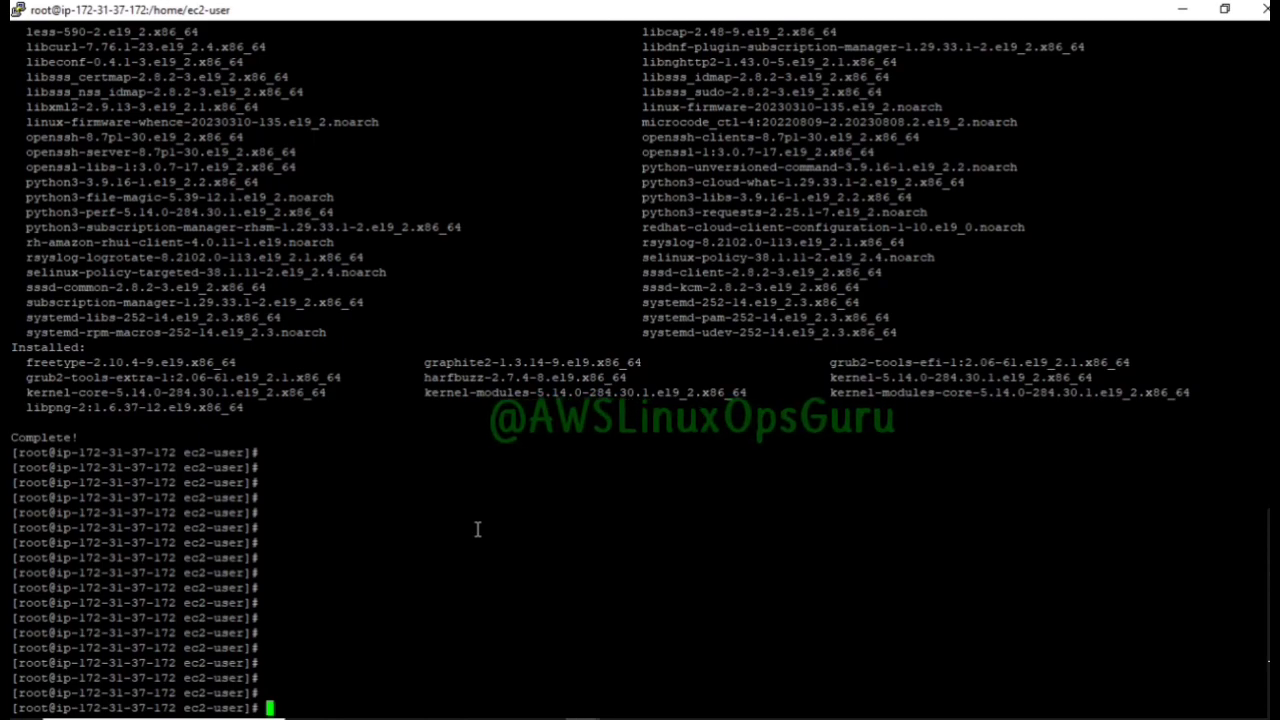
type("cl")
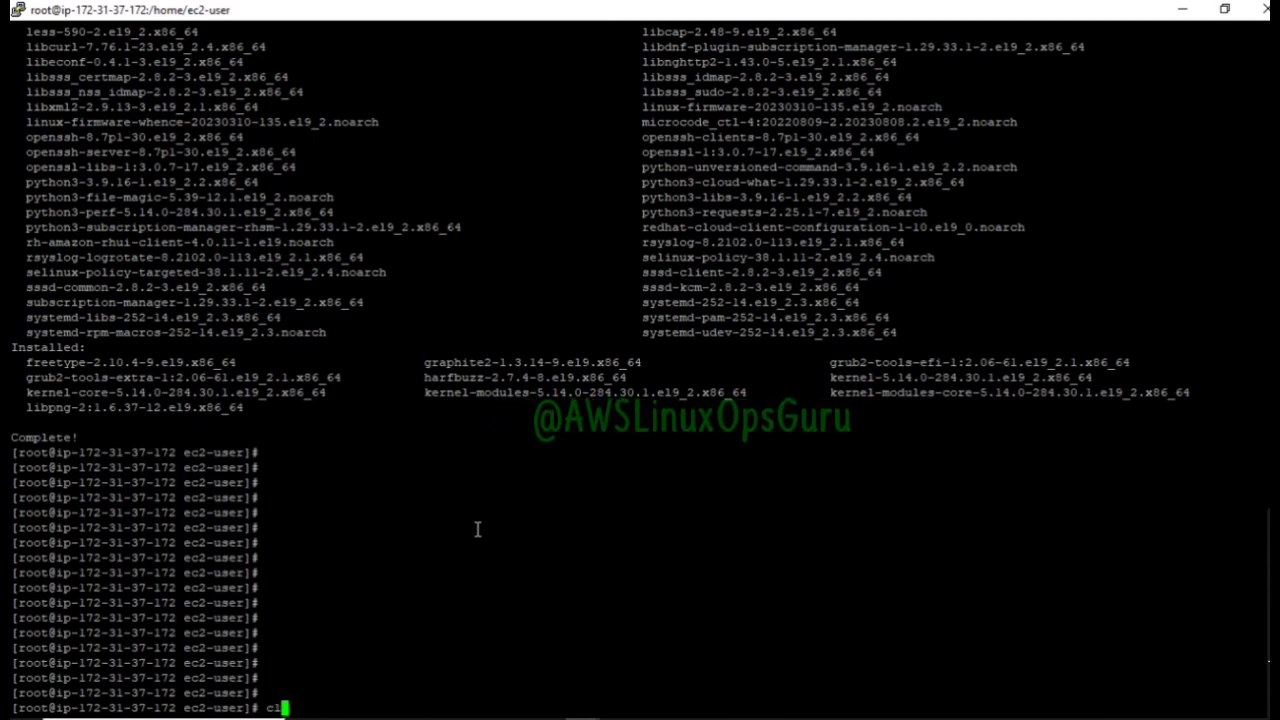
type("ear")
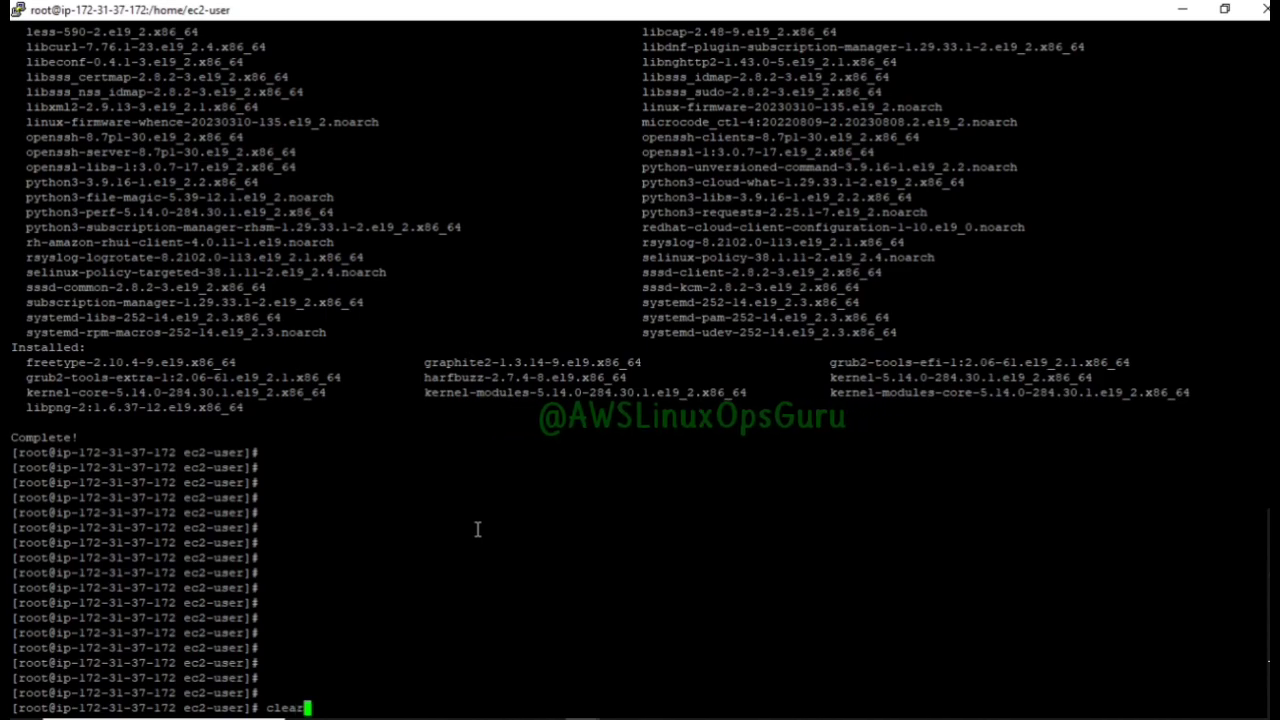
key("Return")
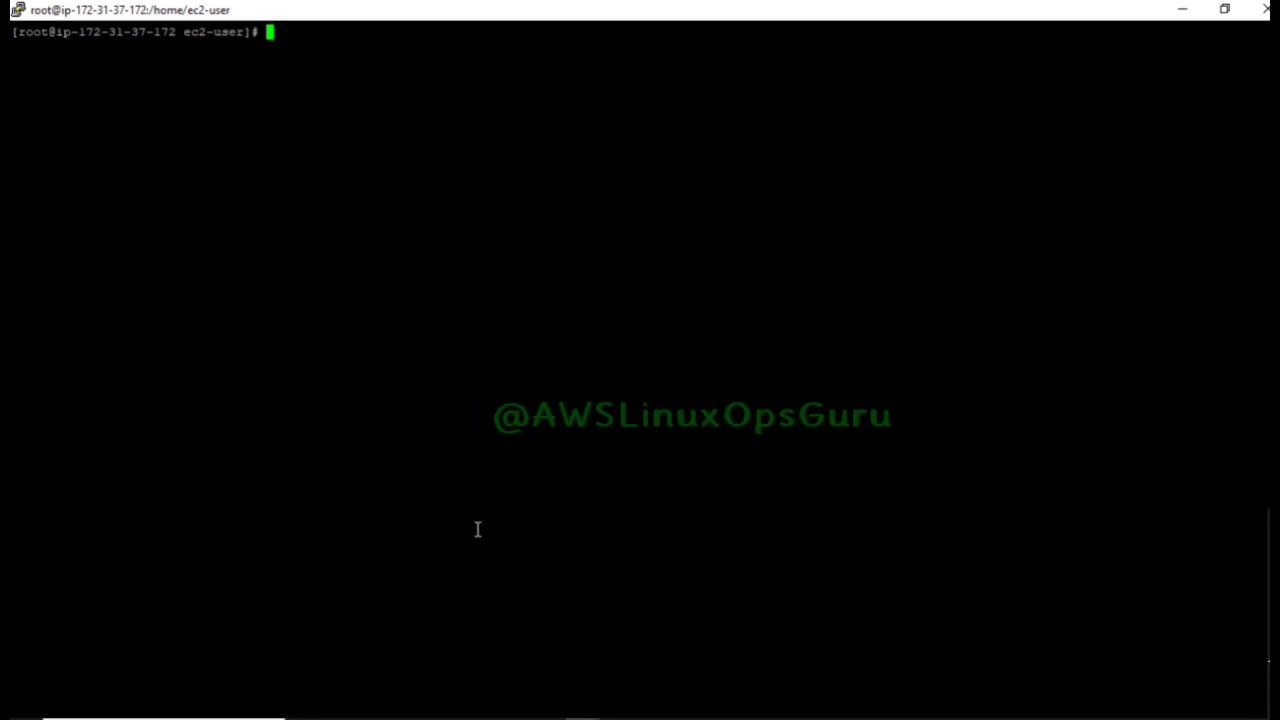
Install the Apache web server package without confirmation prompts using sudo yum install -y httpd
type("sudo ")
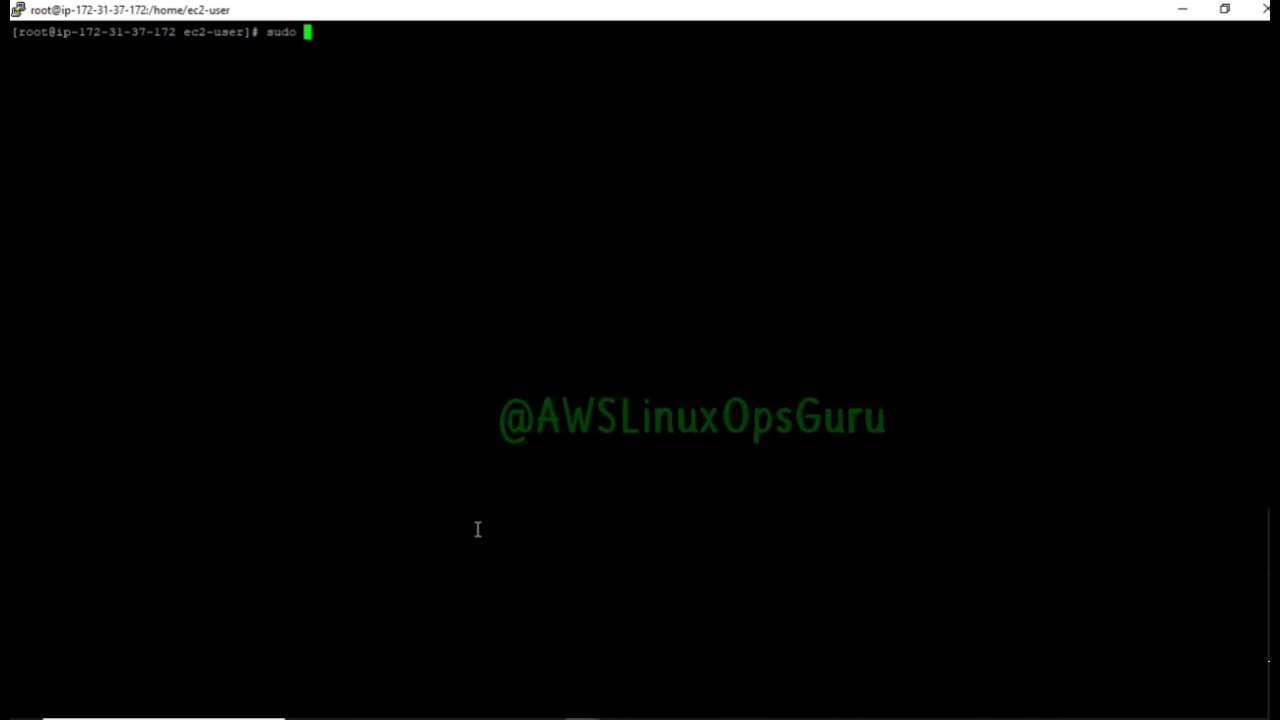
type("yum insta")
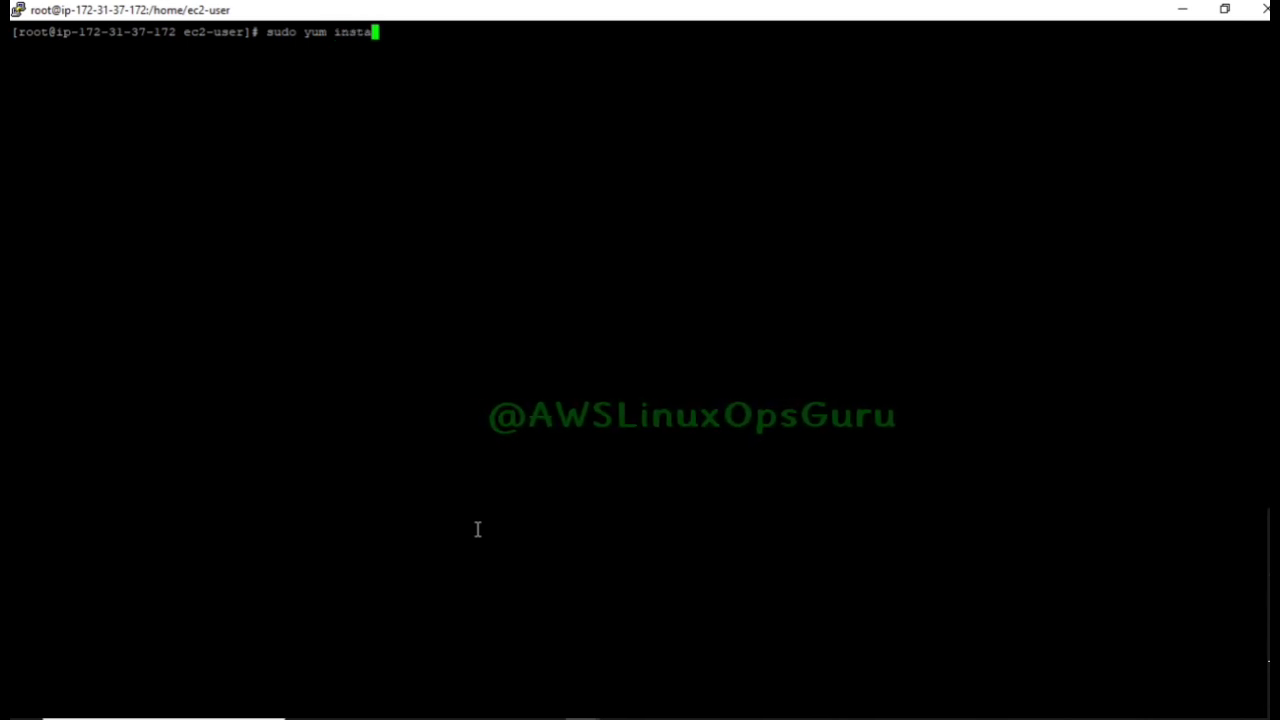
type("ll -y httpd")
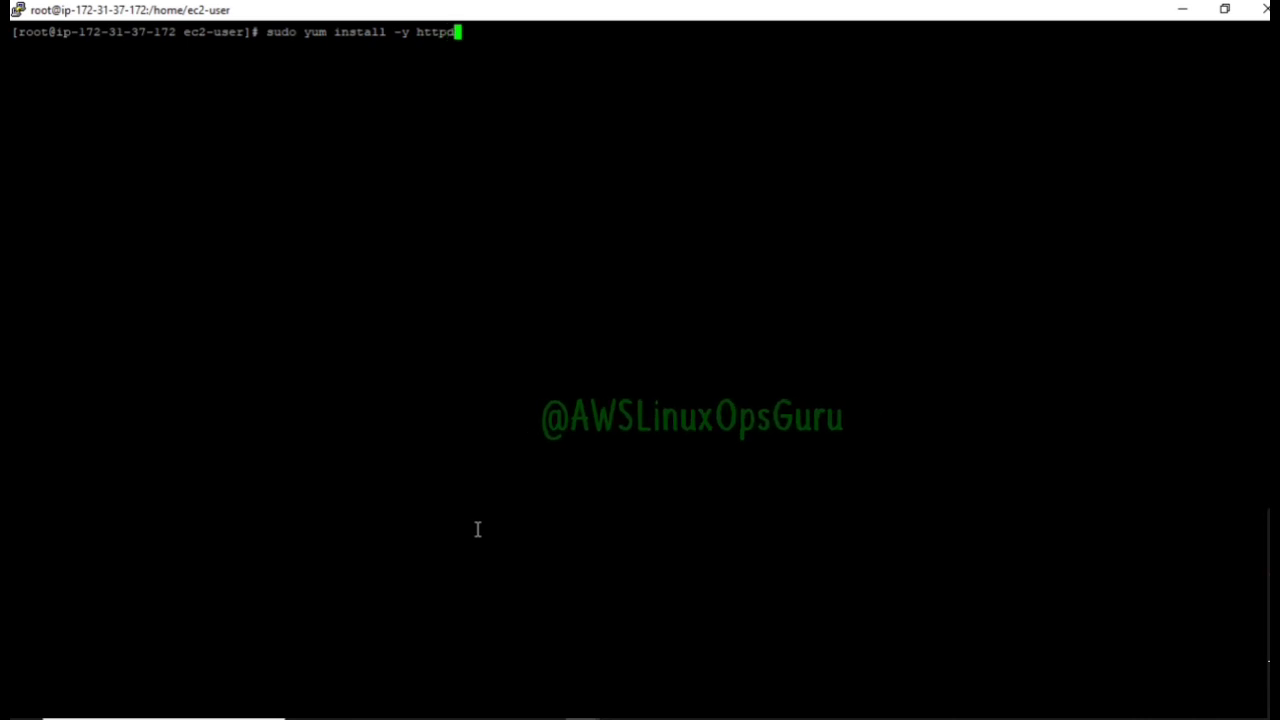
key("Return")
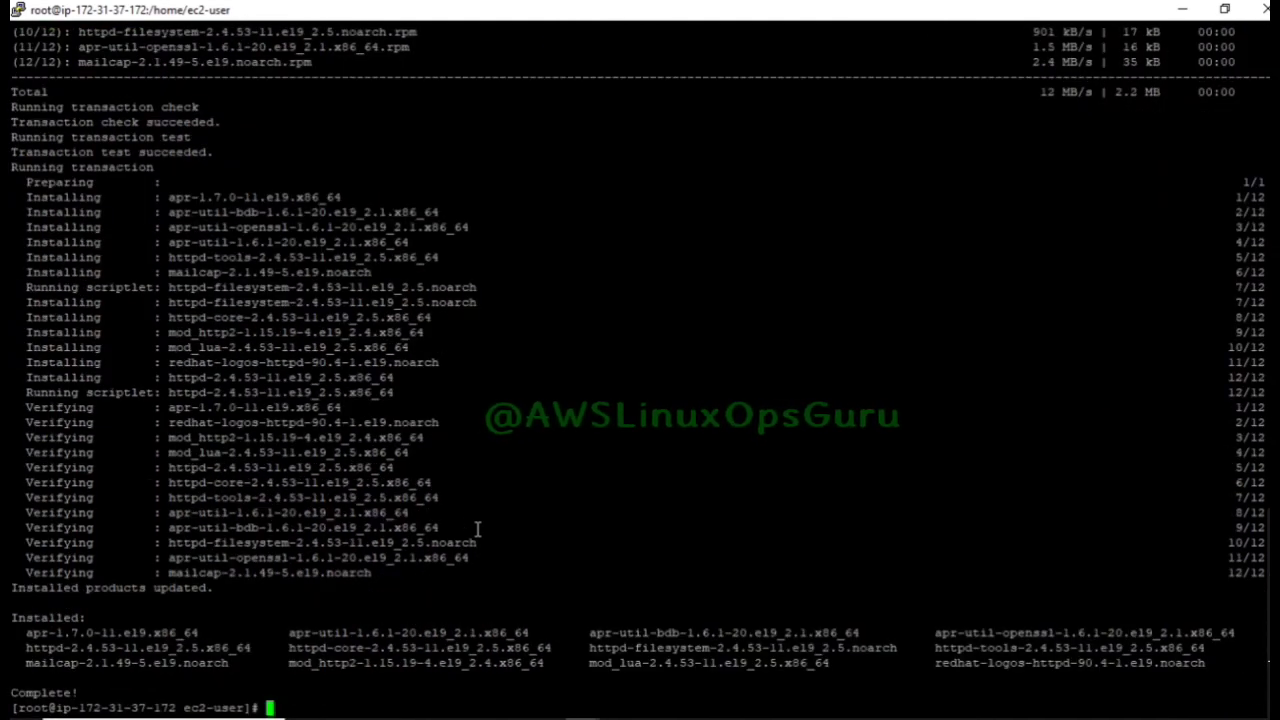
Show the package details of the installed Apache web server with yum info httpd
type("yum info")
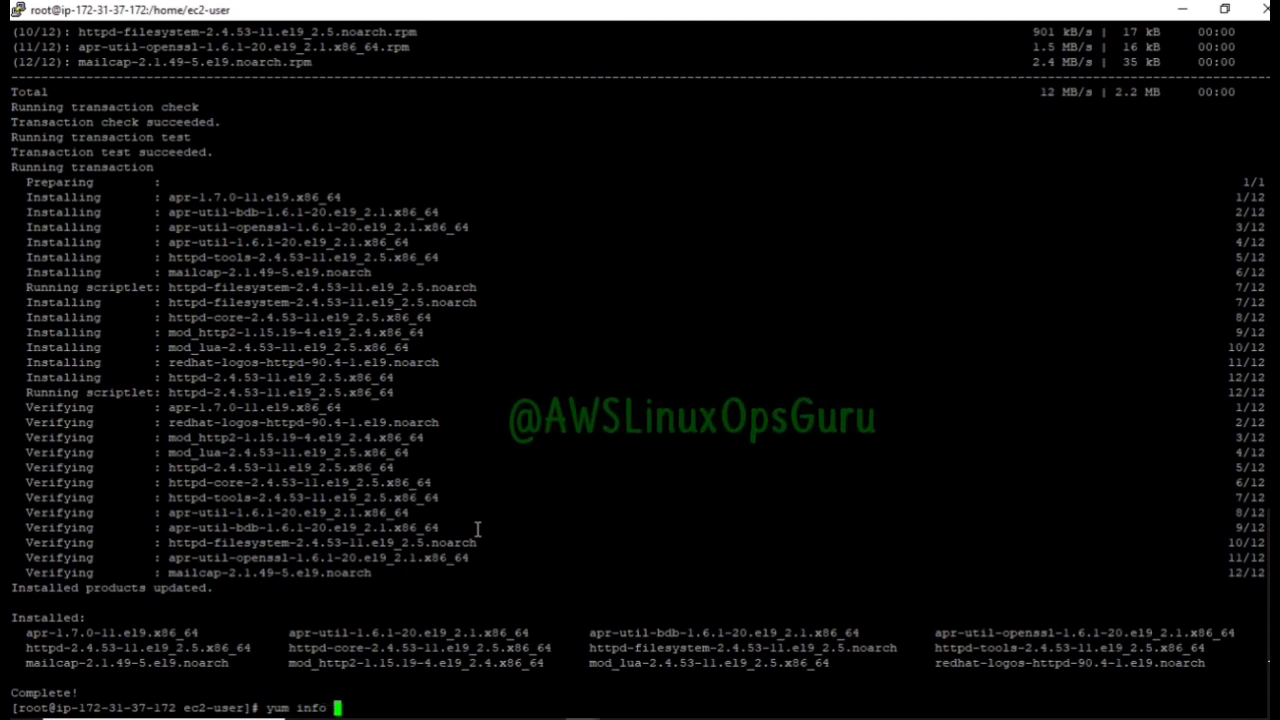
type(" httpd")
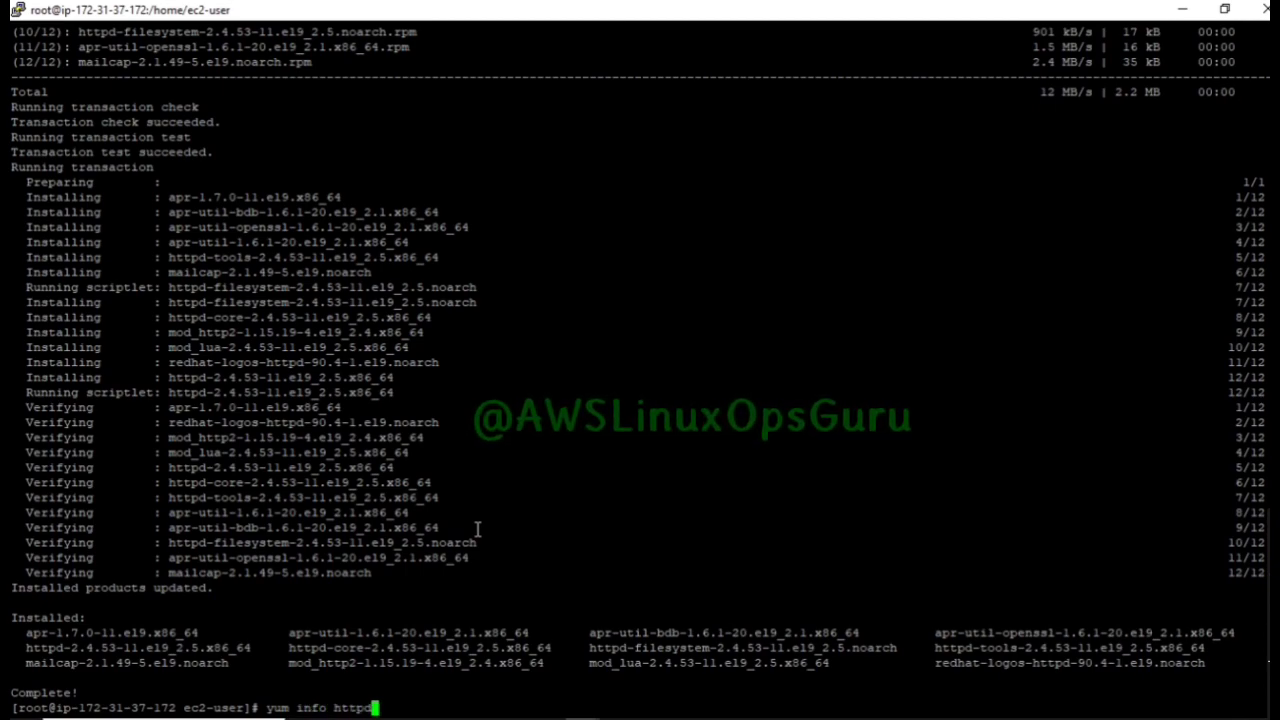
key("Return")
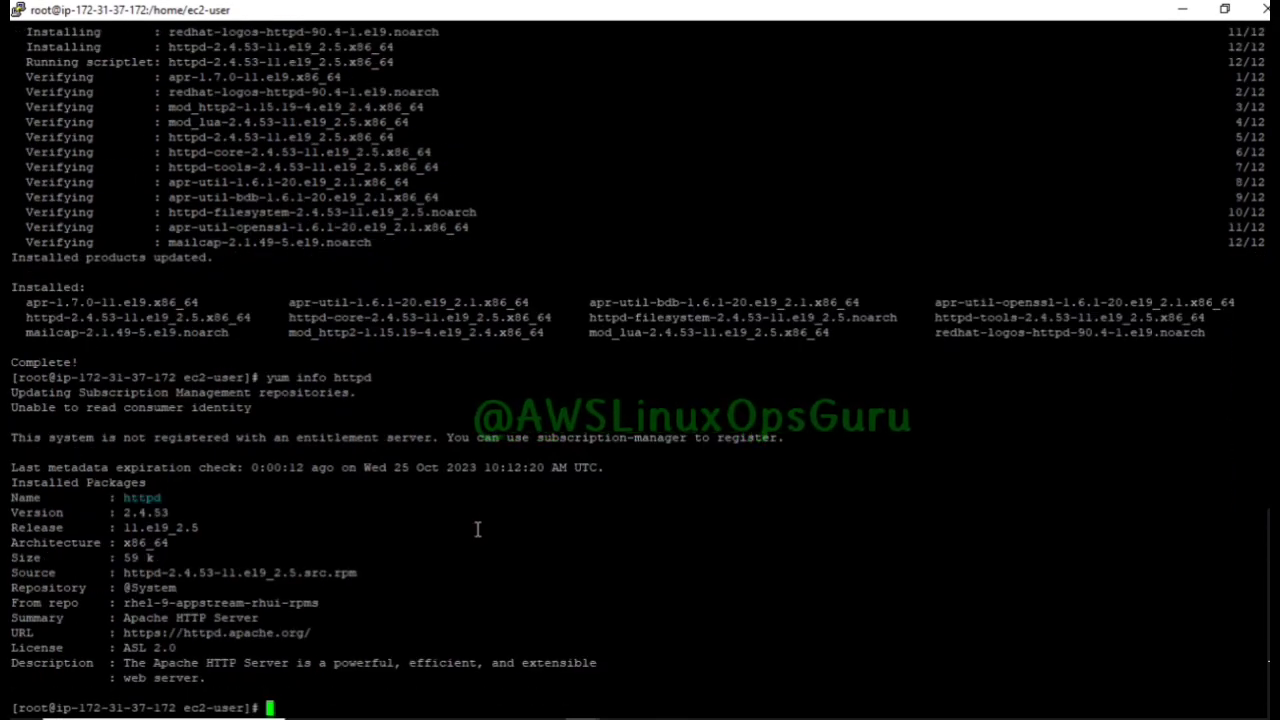
Change the working directory to the web root /var/www/html
type("cd")
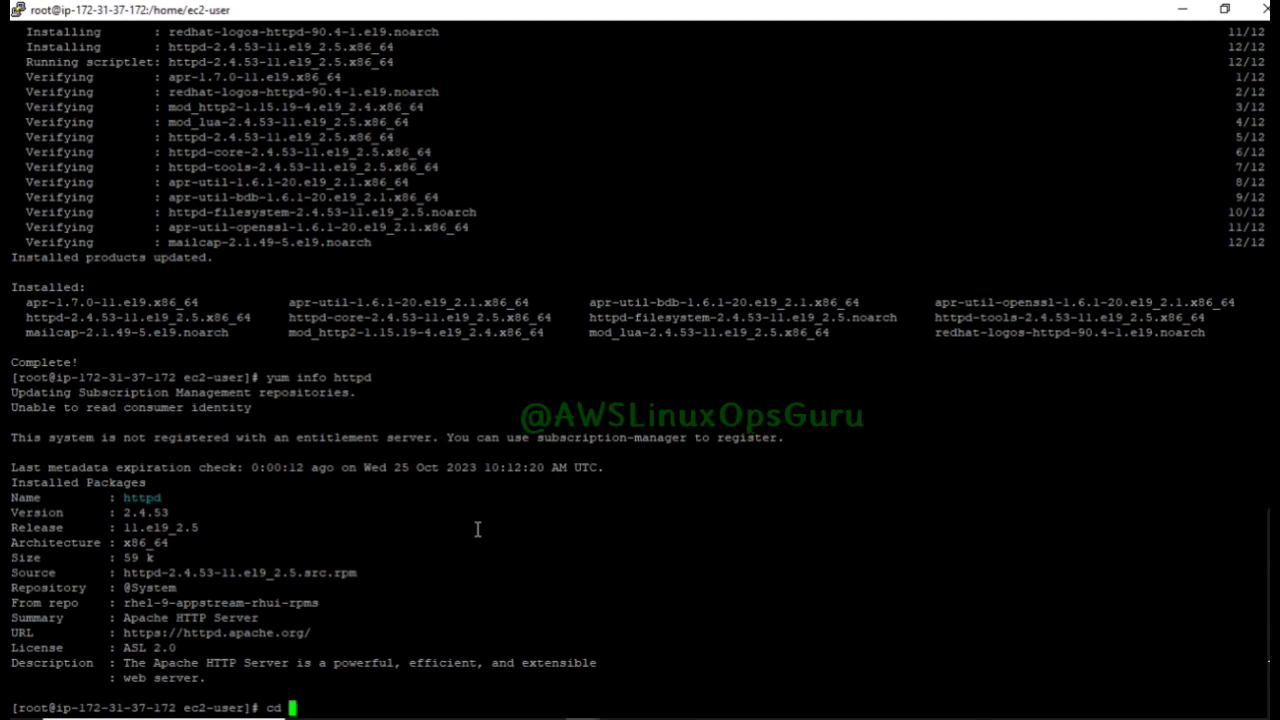
type(" /")
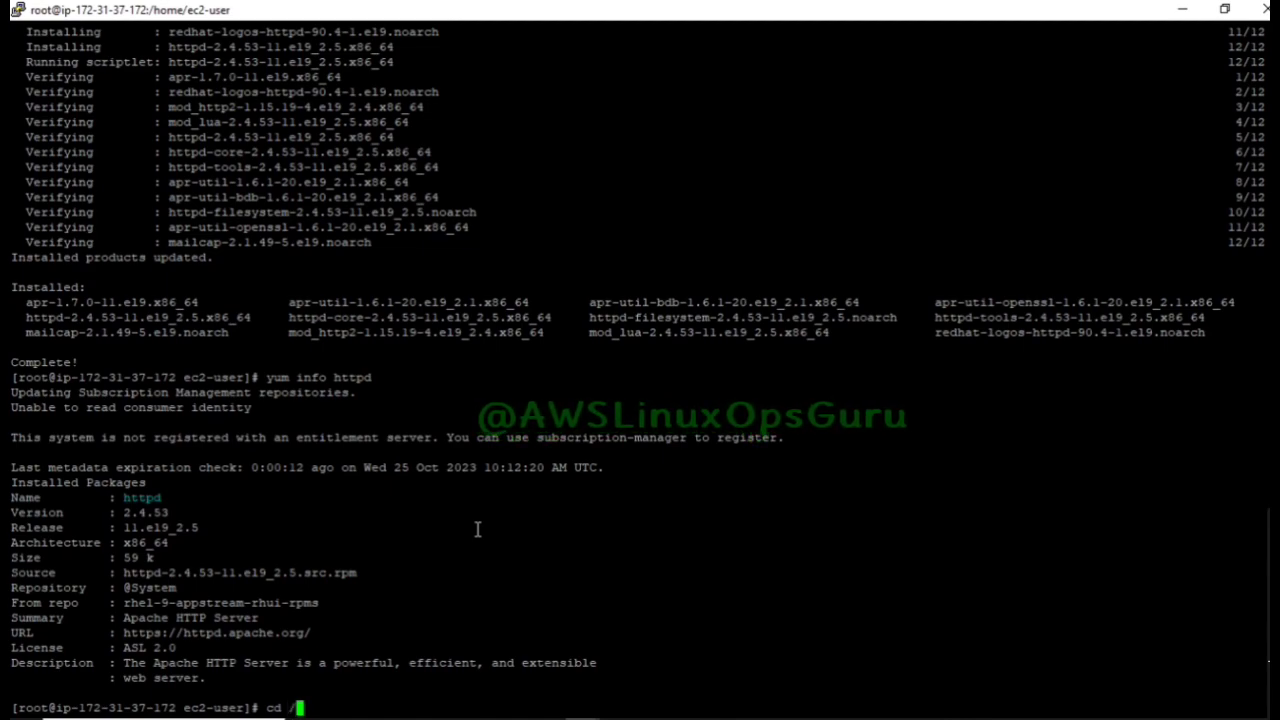
type("var/www/")
type("html")
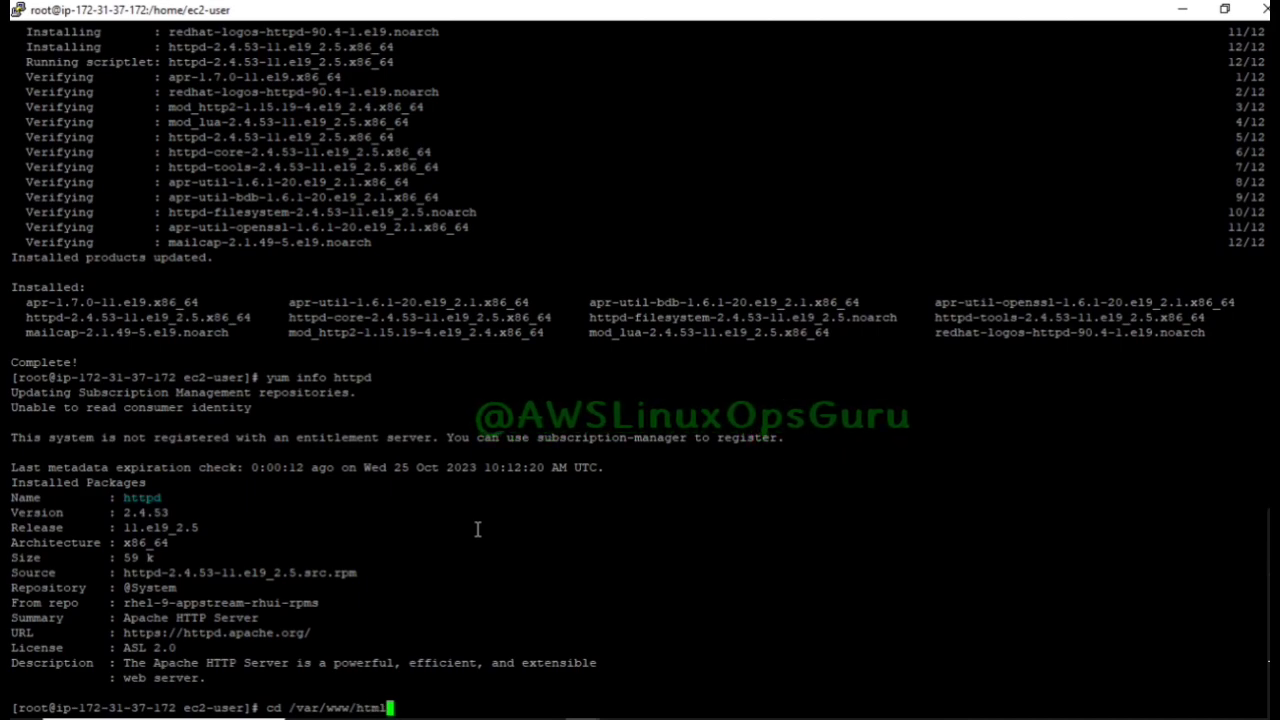
key("Return")
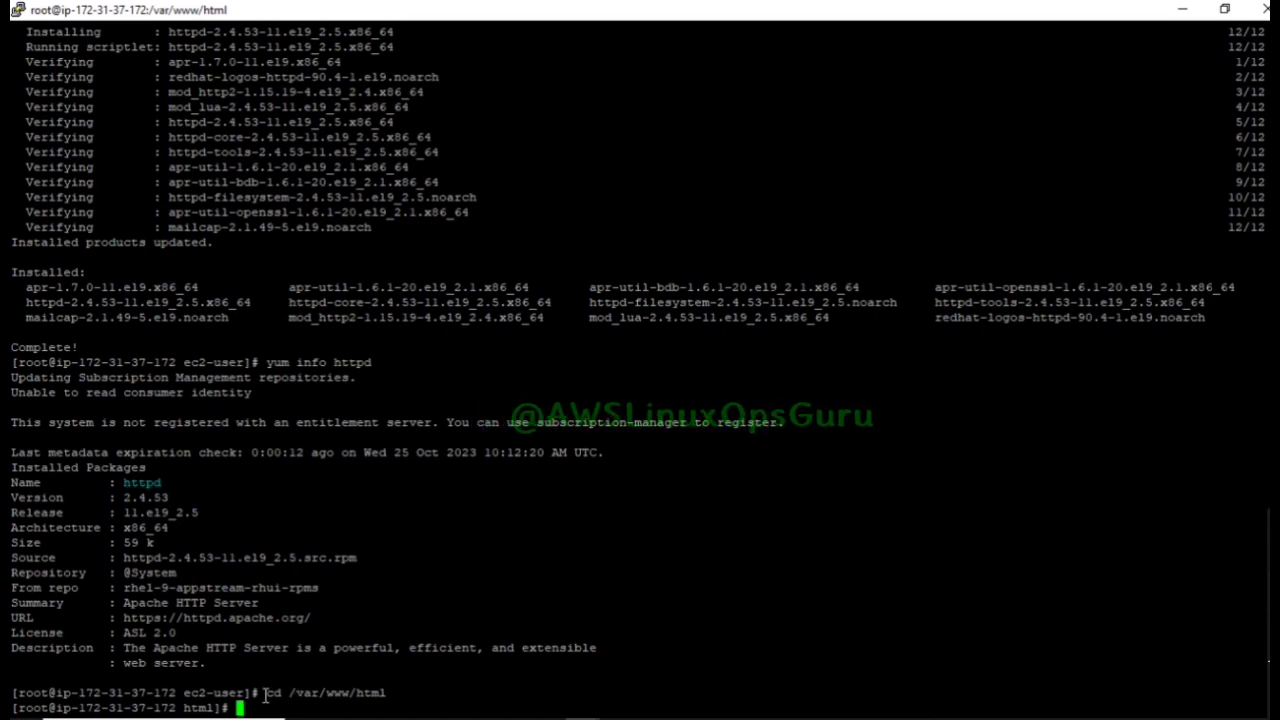
left_click_drag(290, 692, 416, 692)
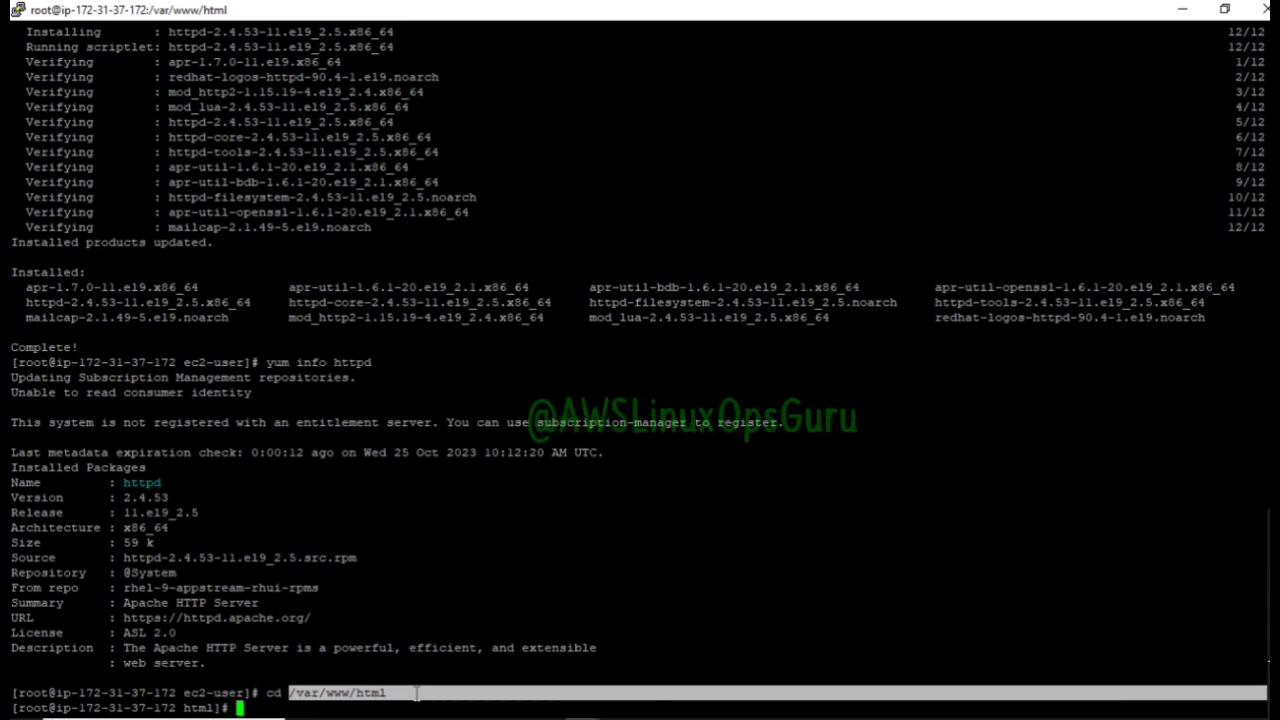
left_click_drag(416, 692, 410, 690)
left_click(408, 690)
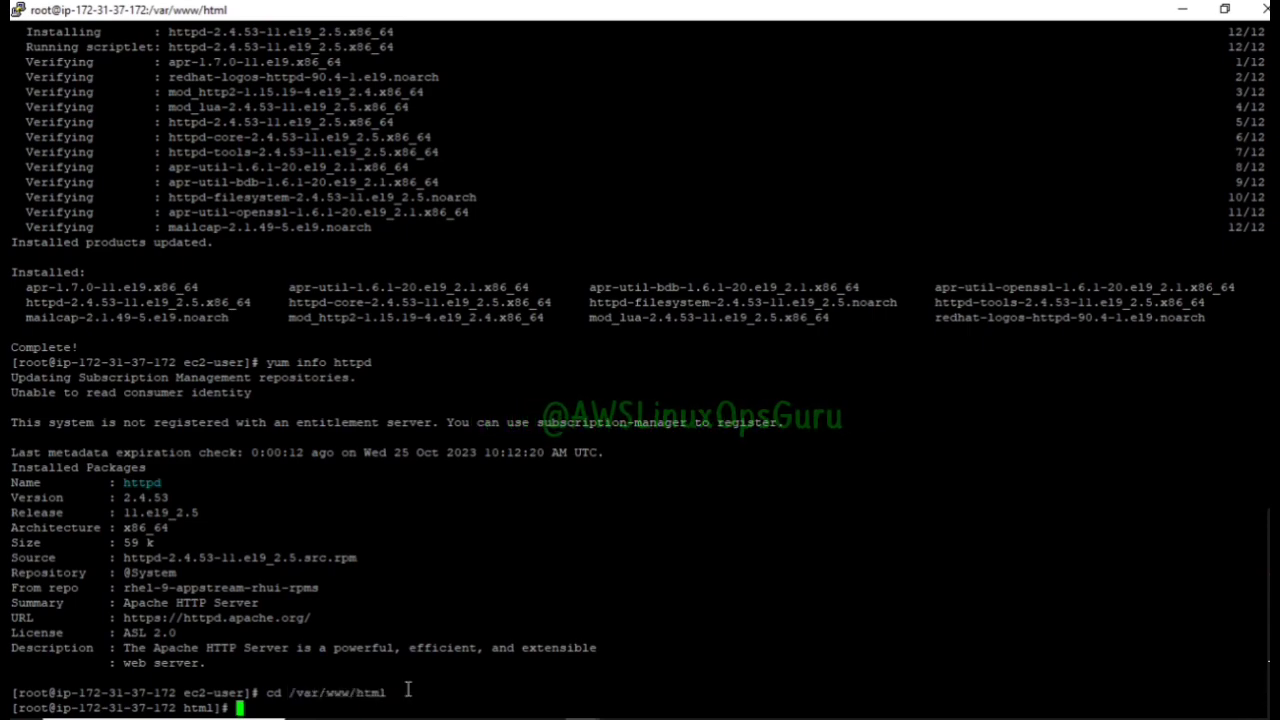
double_click(272, 692)
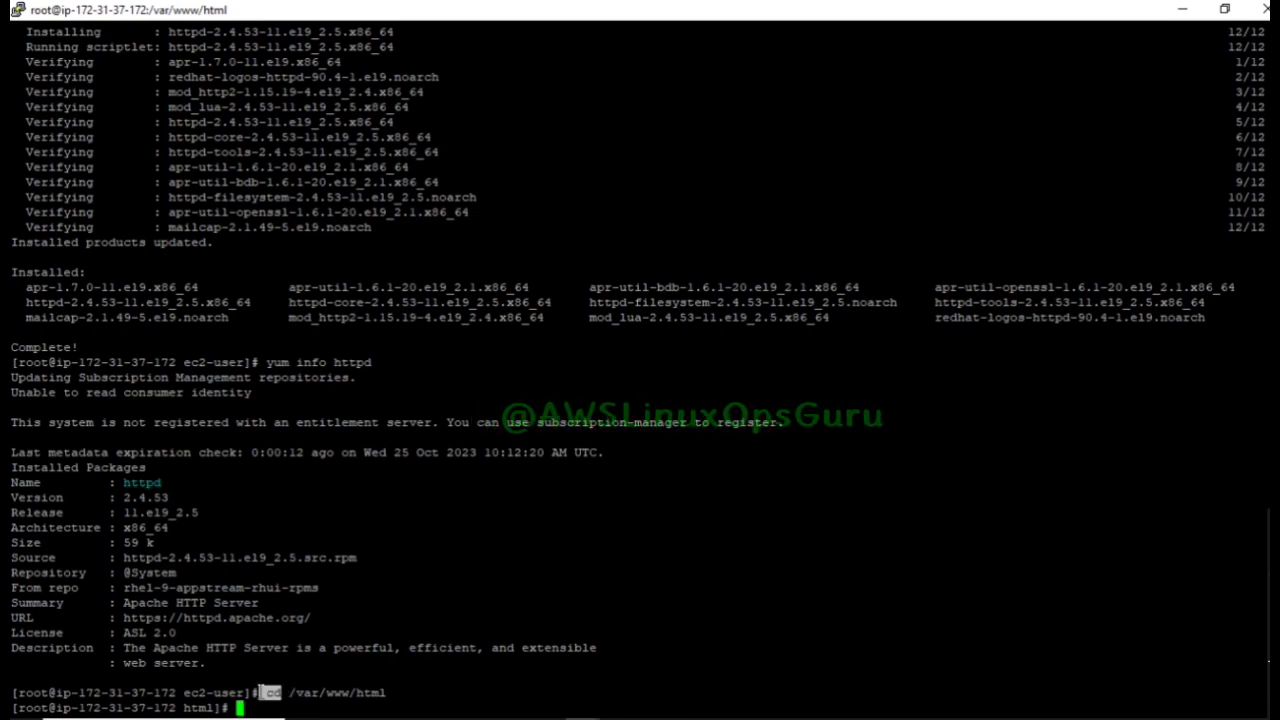
left_click(424, 702)
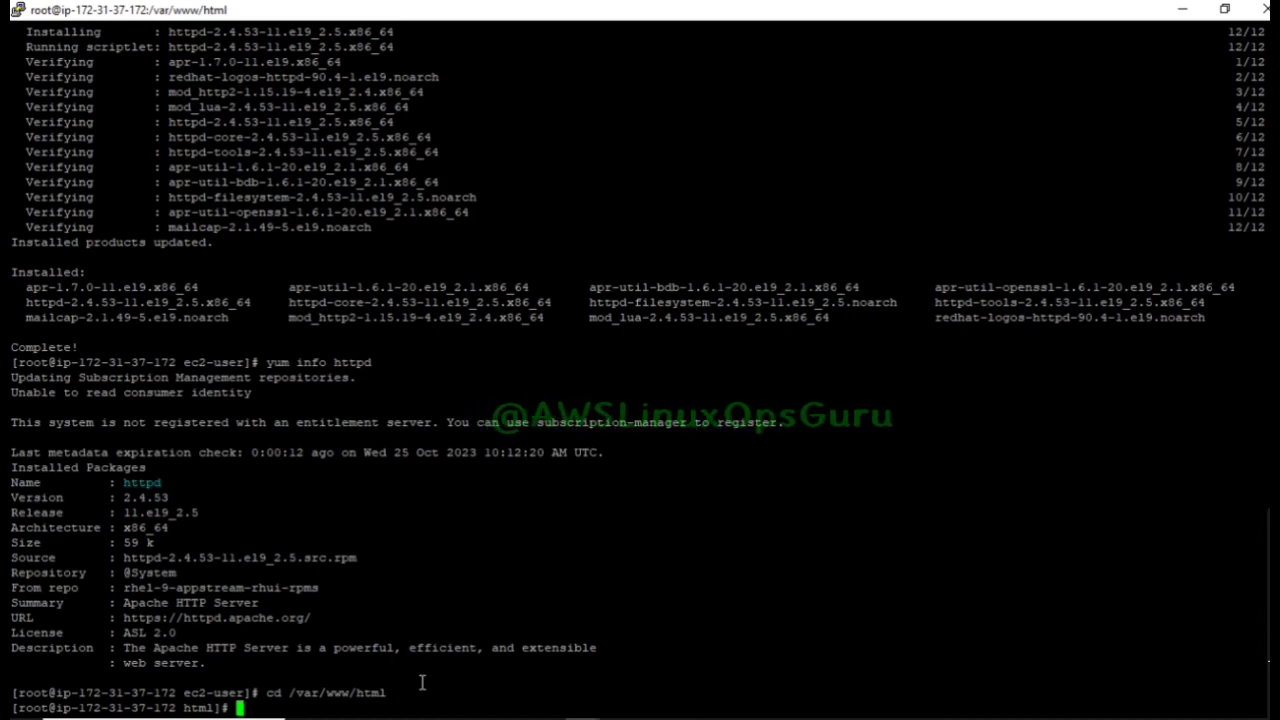
List the contents of the html directory in long format with ls -l, and clear the terminal screen
type("ls -l")
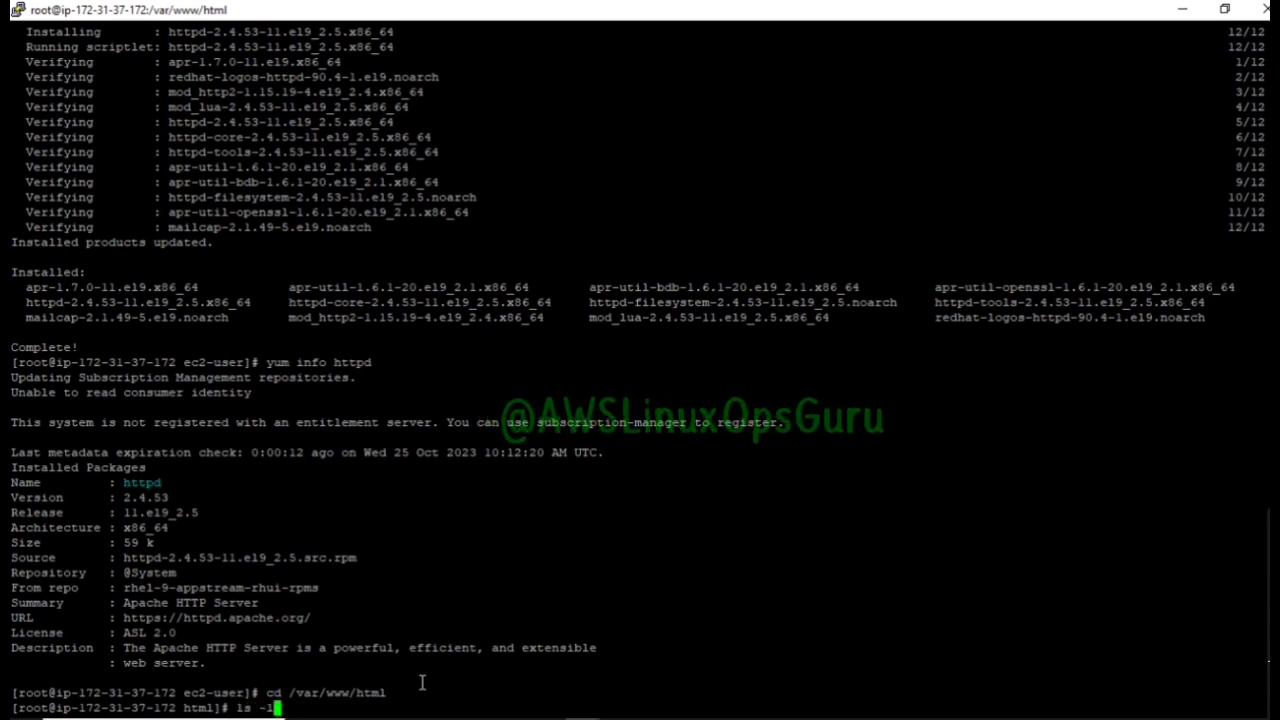
key("Return")
type("clear")
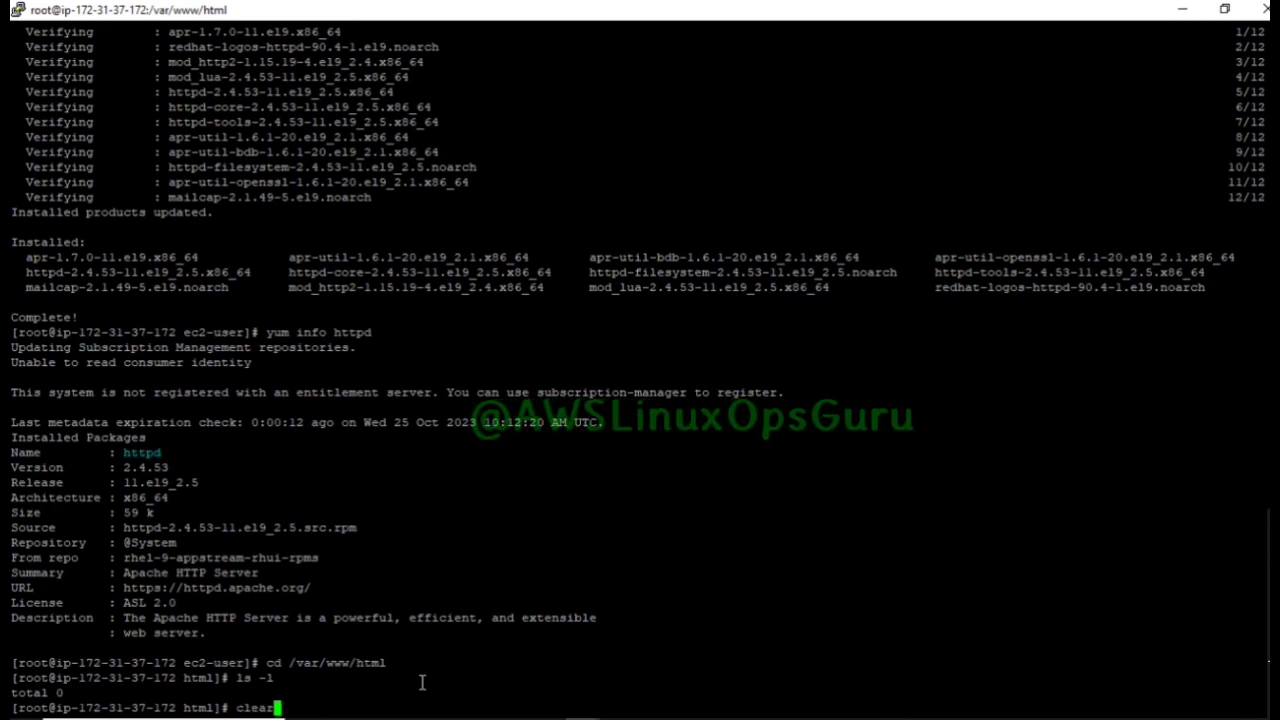
key("Return")
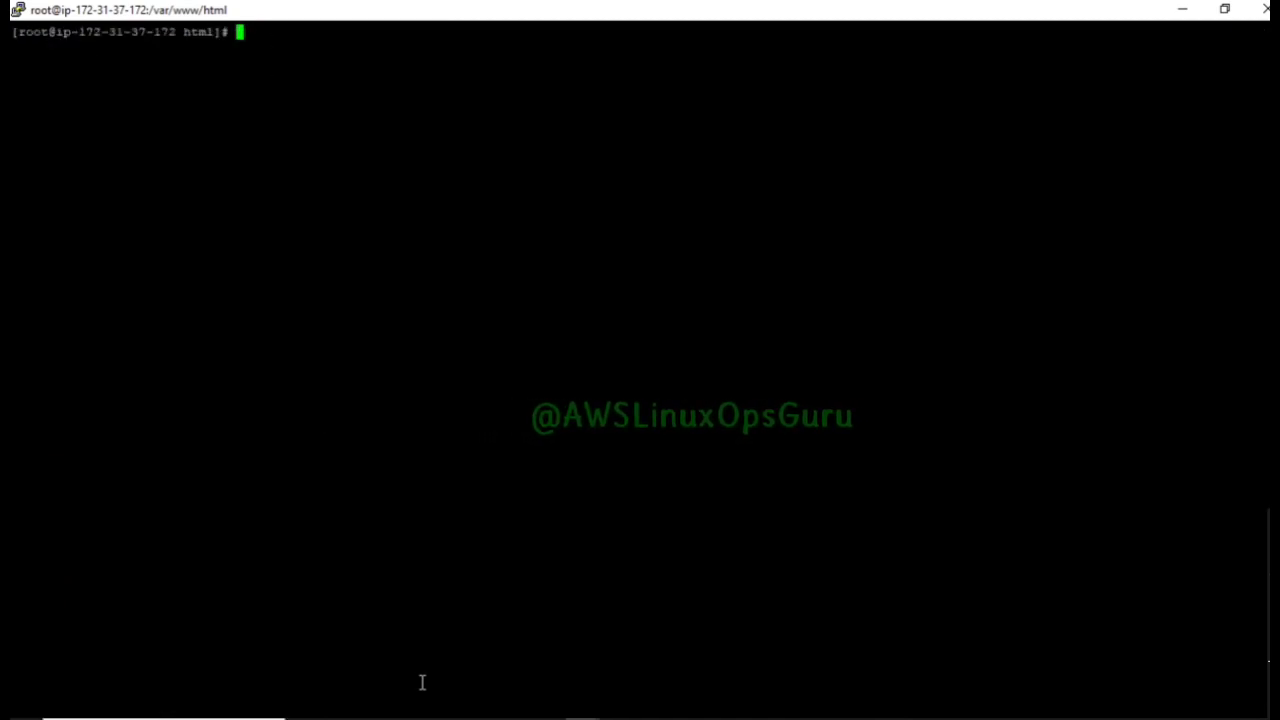
Compose the command echo "awslinuxopsguru" > index.html without running it
type("echo ")
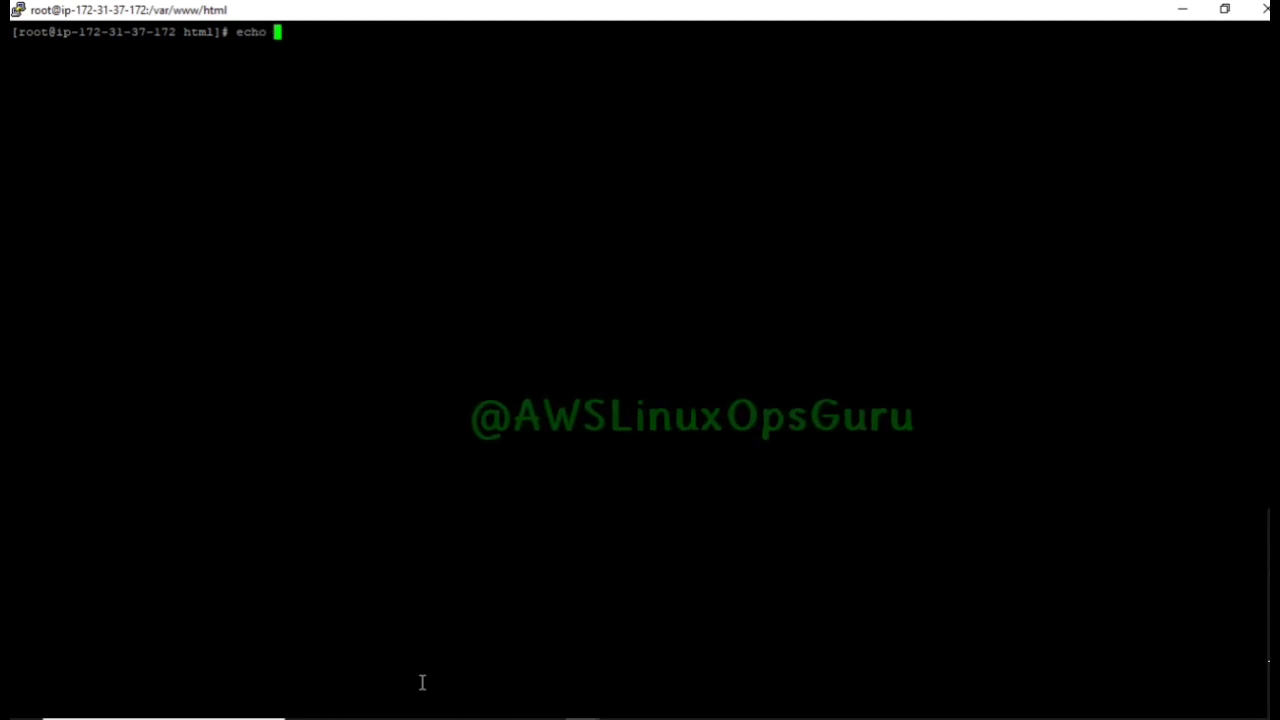
type("\"")
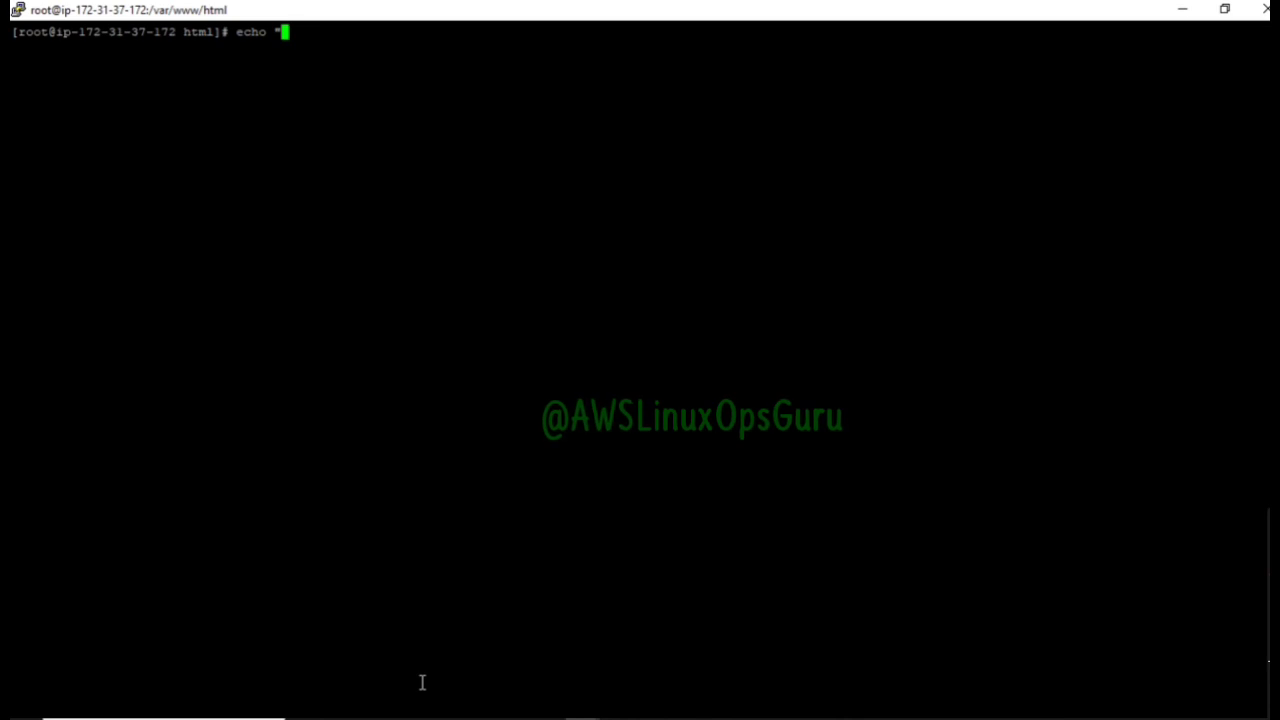
type("AWS")
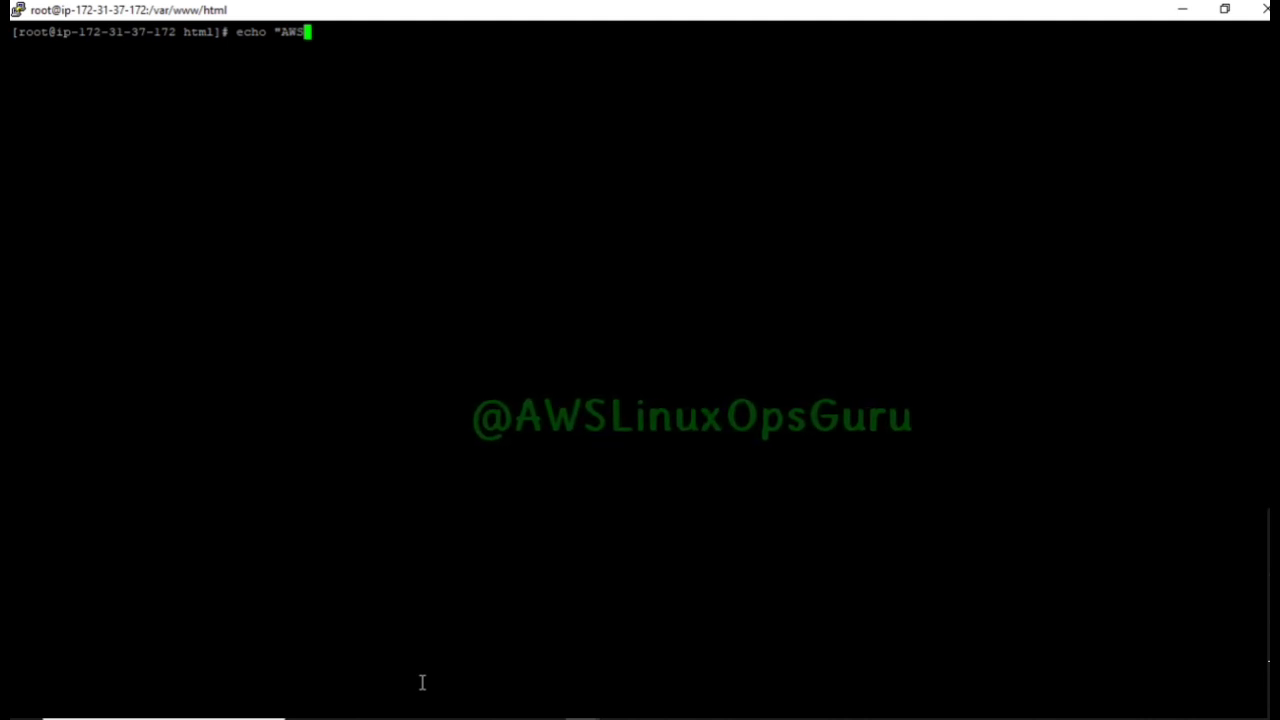
type("Linux")
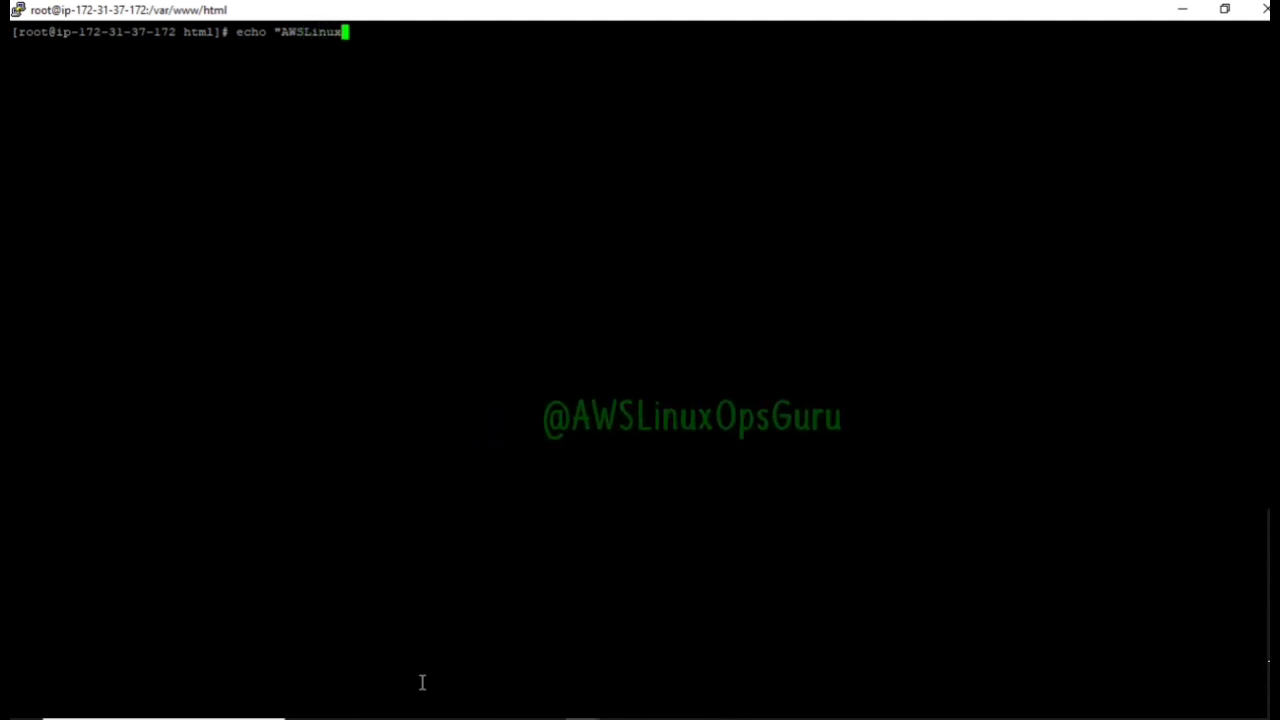
key("BackSpace")
key("BackSpace")
key("BackSpace")
key("BackSpace")
key("BackSpace")
key("BackSpace")
key("BackSpace")
key("BackSpace")
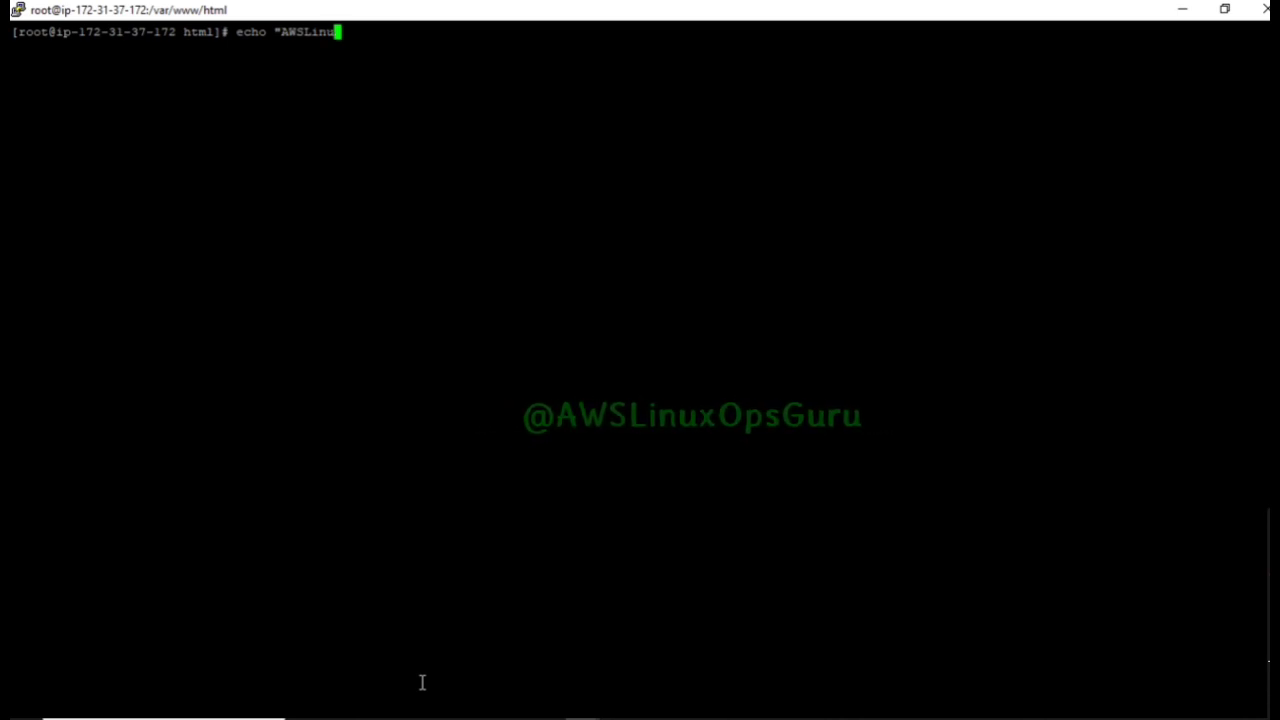
type("a")
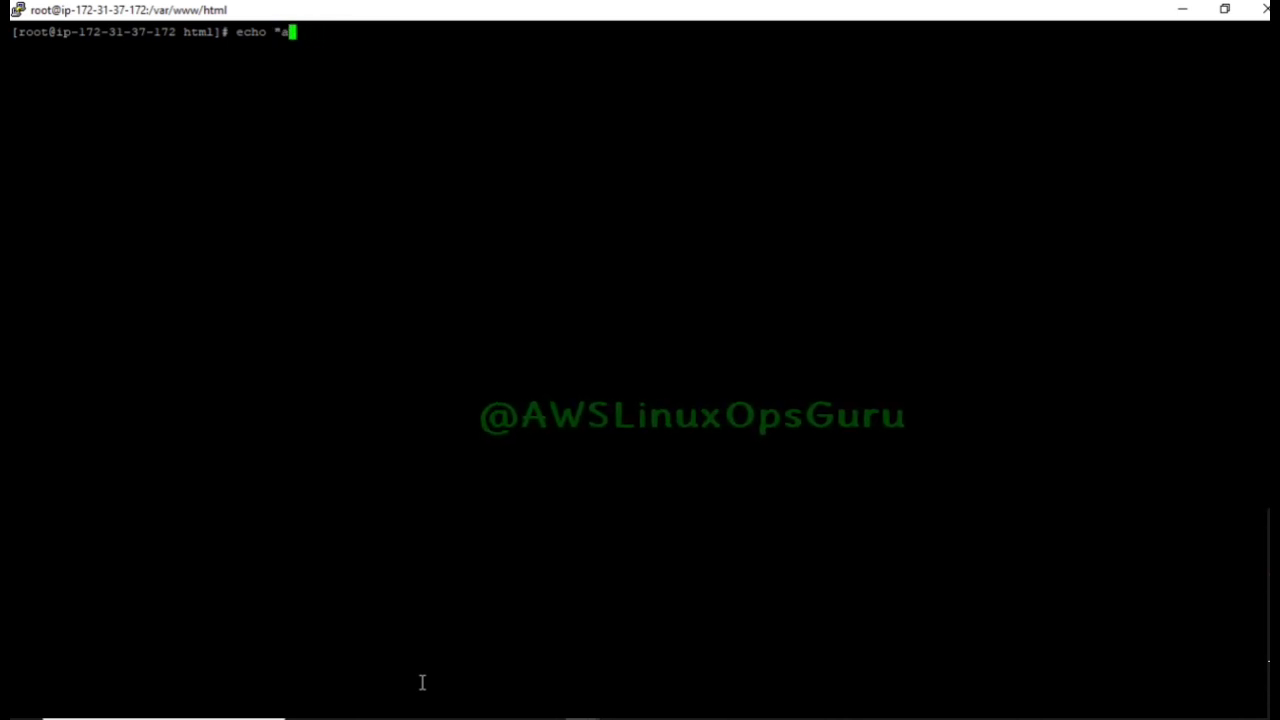
type("wslinuxops")
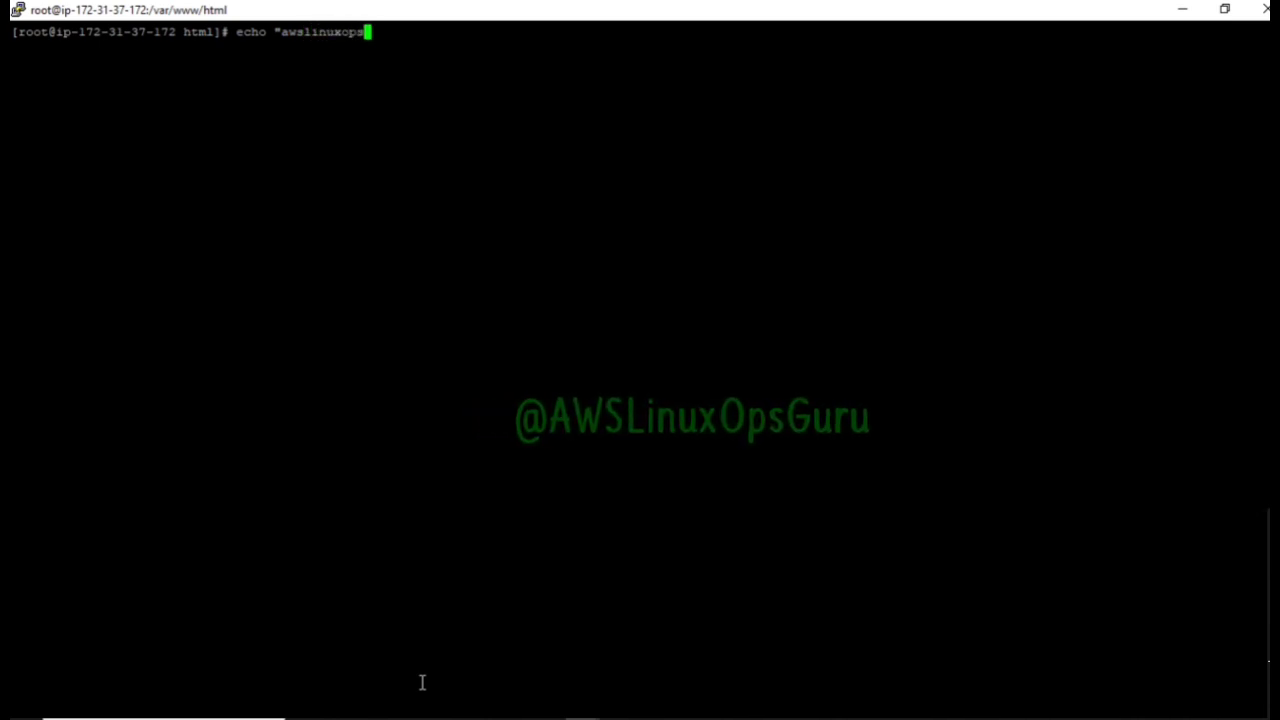
type("guru")
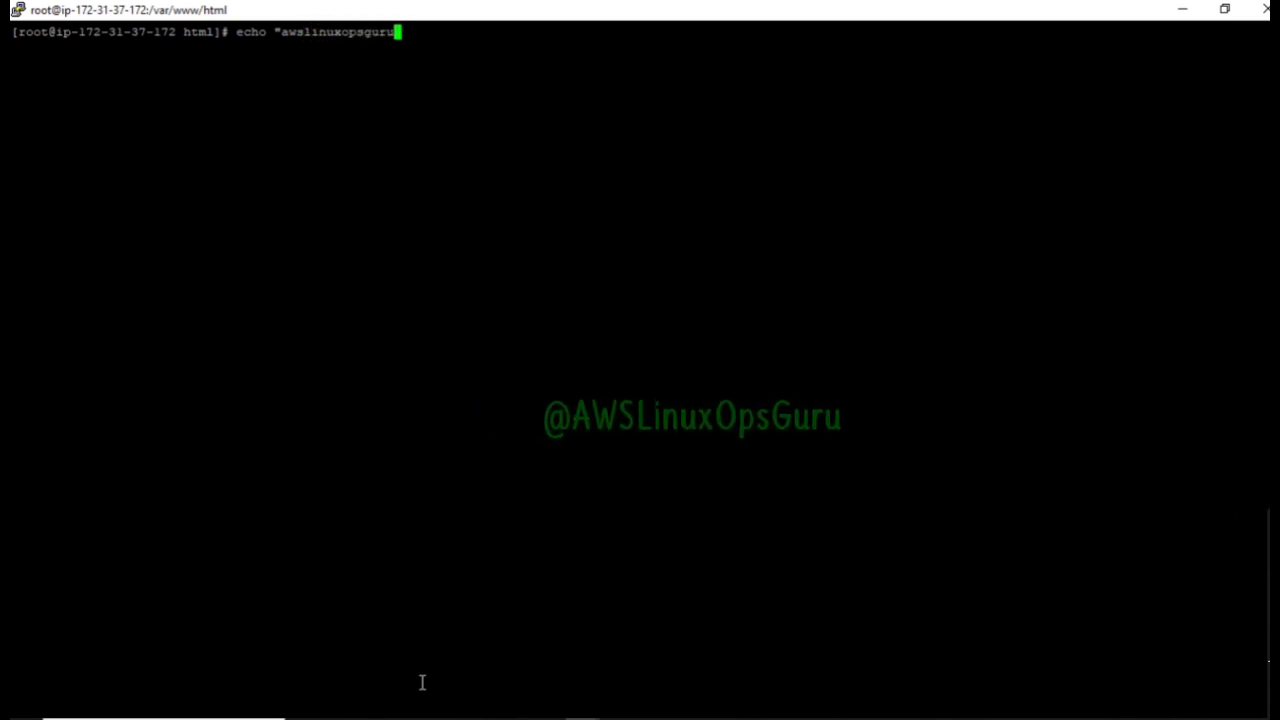
type("\"")
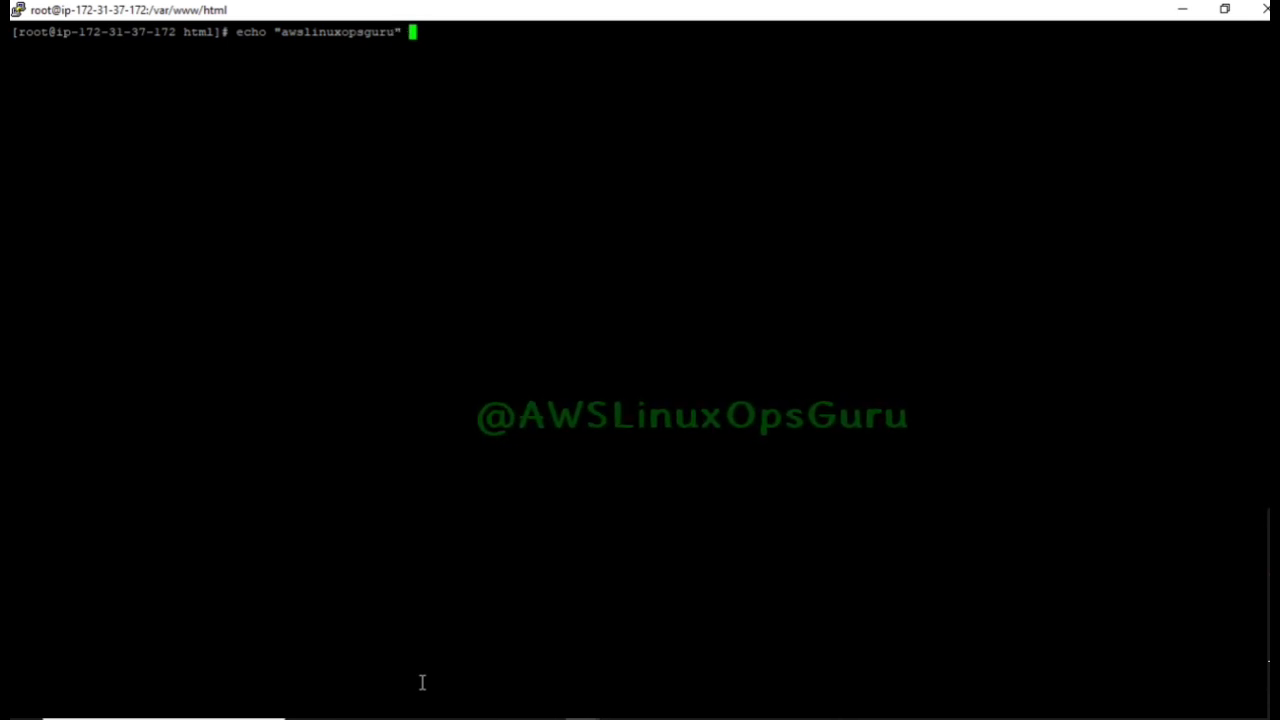
type(" > i")
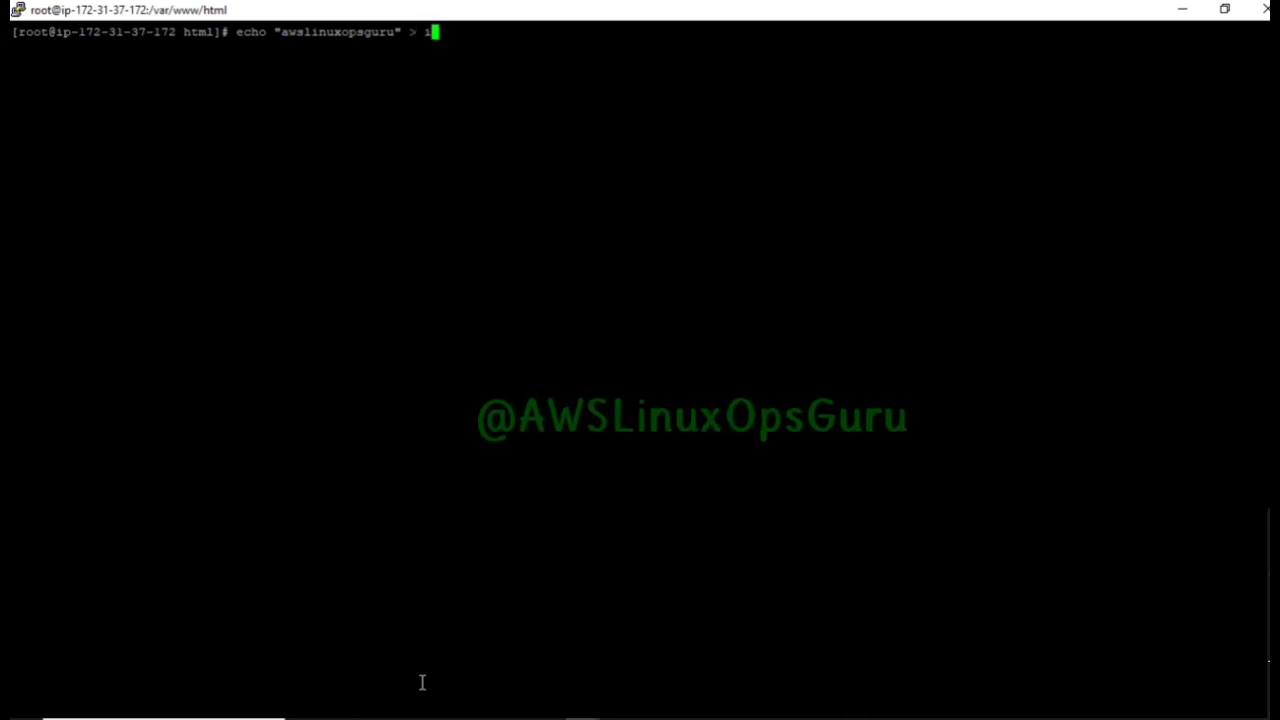
type("ndex.html")
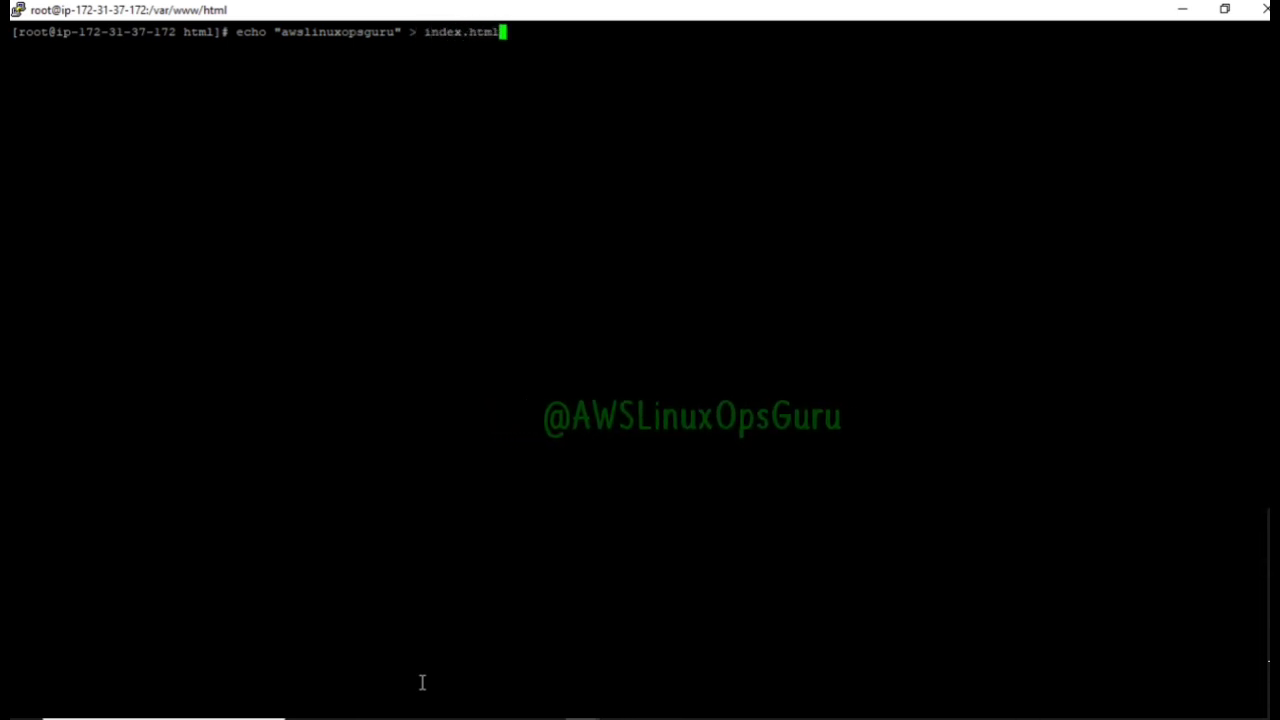
Extend the quoted text to "awslinuxopsguru How are you guys!!!" and run the echo command to write it into index.html
key("Left")
key("Left")
key("Left")
key("Left")
key("Left")
key("Left")
key("Left")
key("Left")
key("Left")
key("Left")
key("Left")
key("Left")
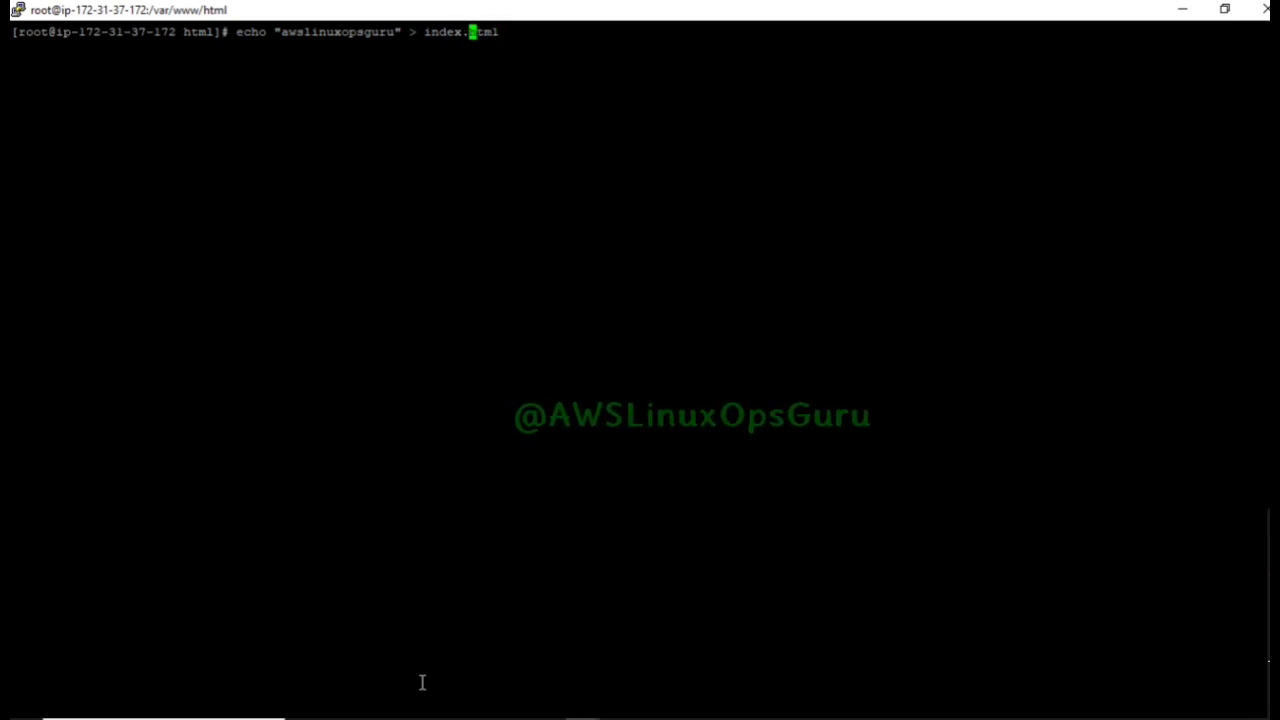
key("Left")
key("Left")
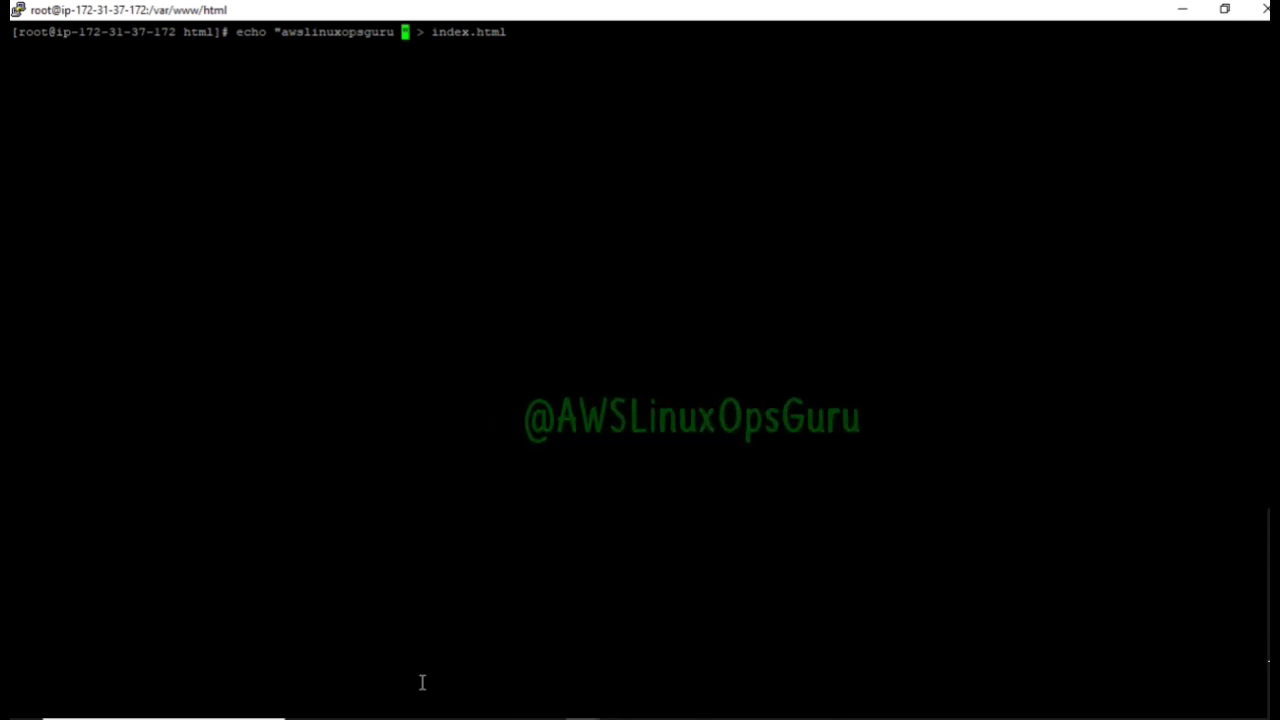
type("How are ")
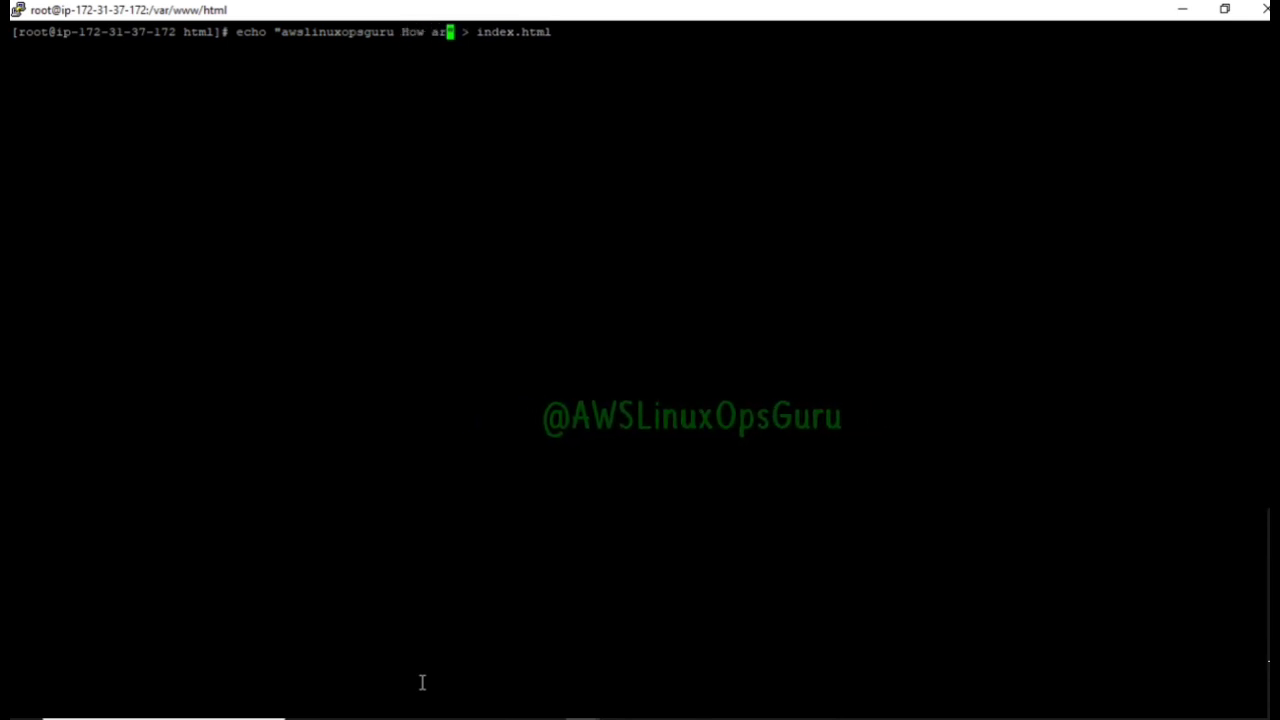
type("you")
type("???")
key("BackSpace")
key("BackSpace")
key("BackSpace")
key("BackSpace")
key("BackSpace")
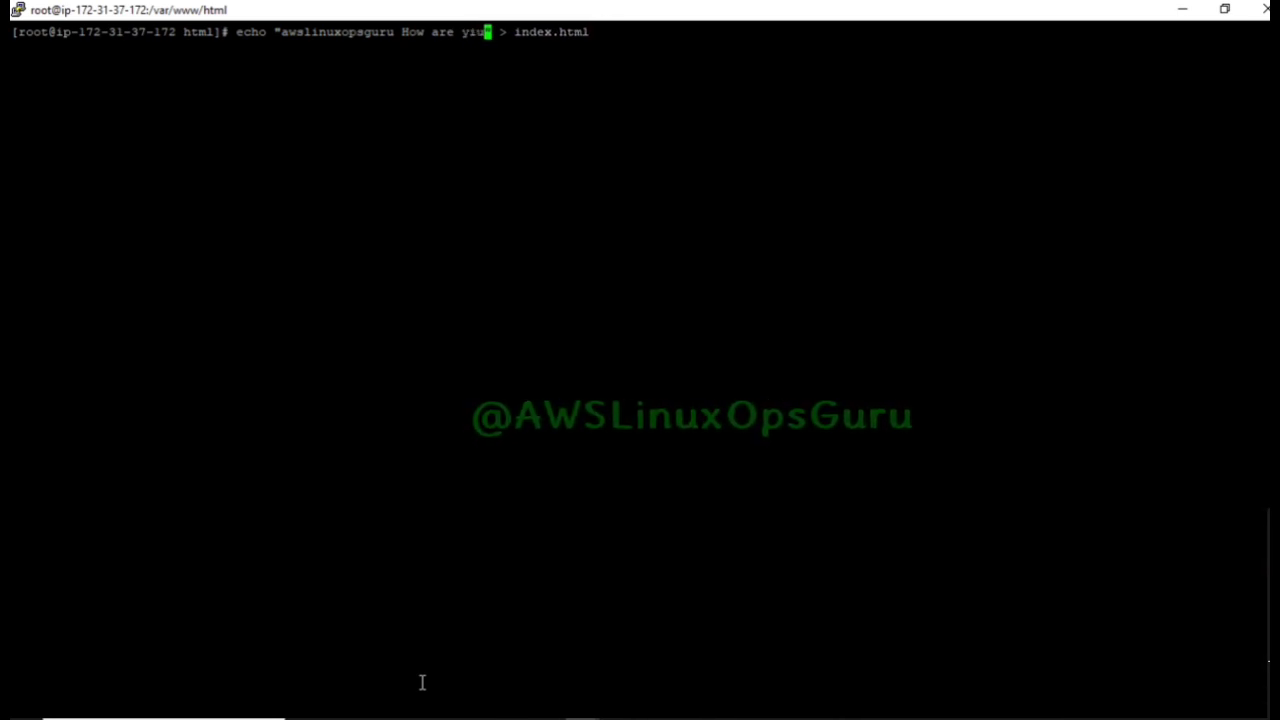
type("ou guys")
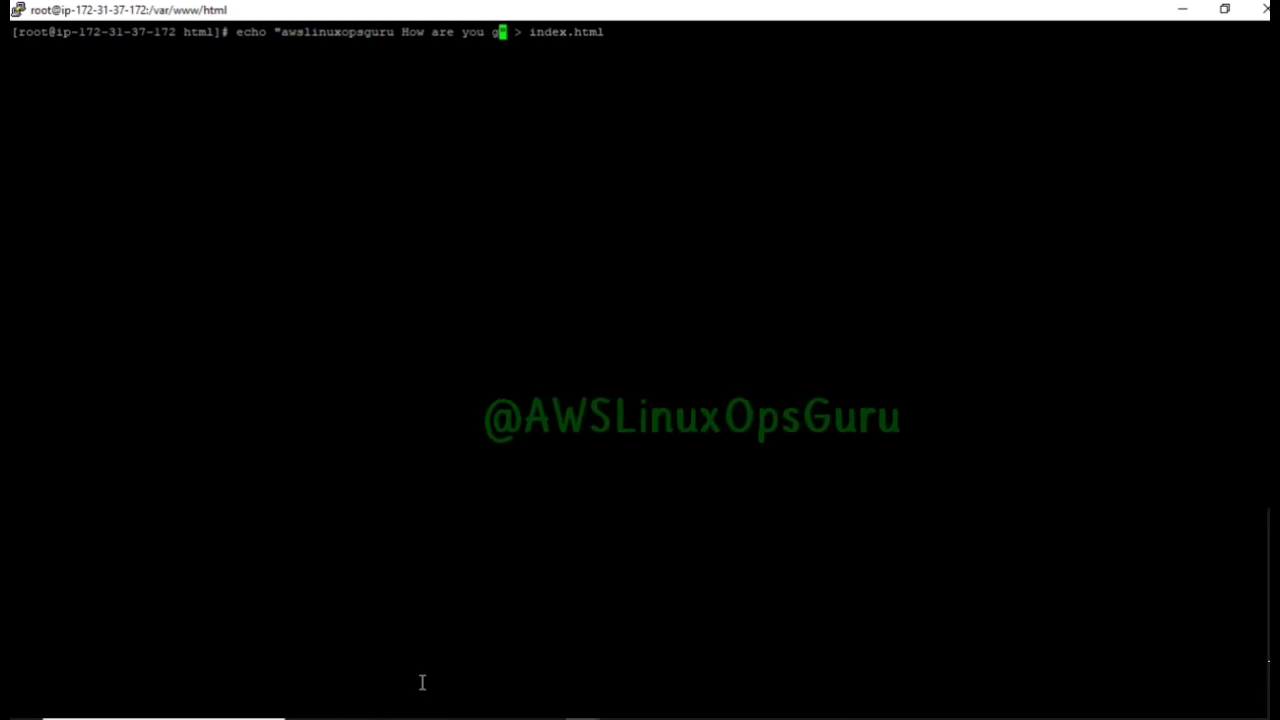
type("!!!")
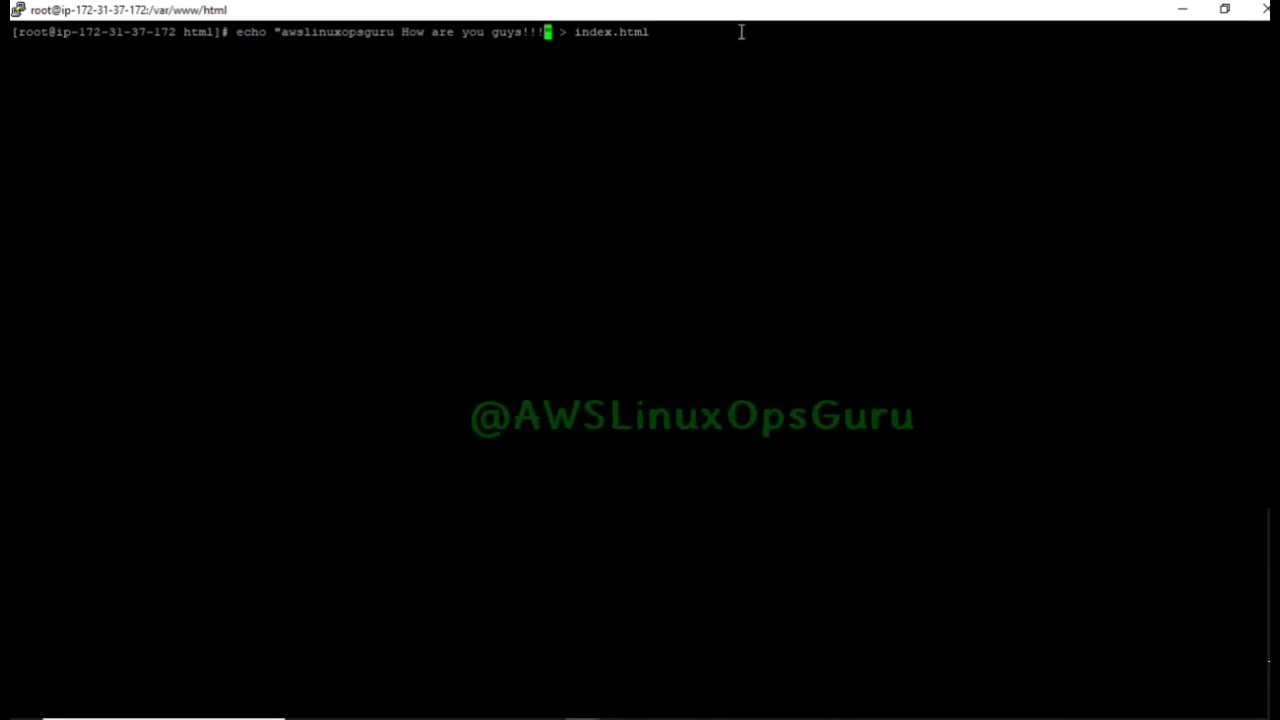
key("Return")
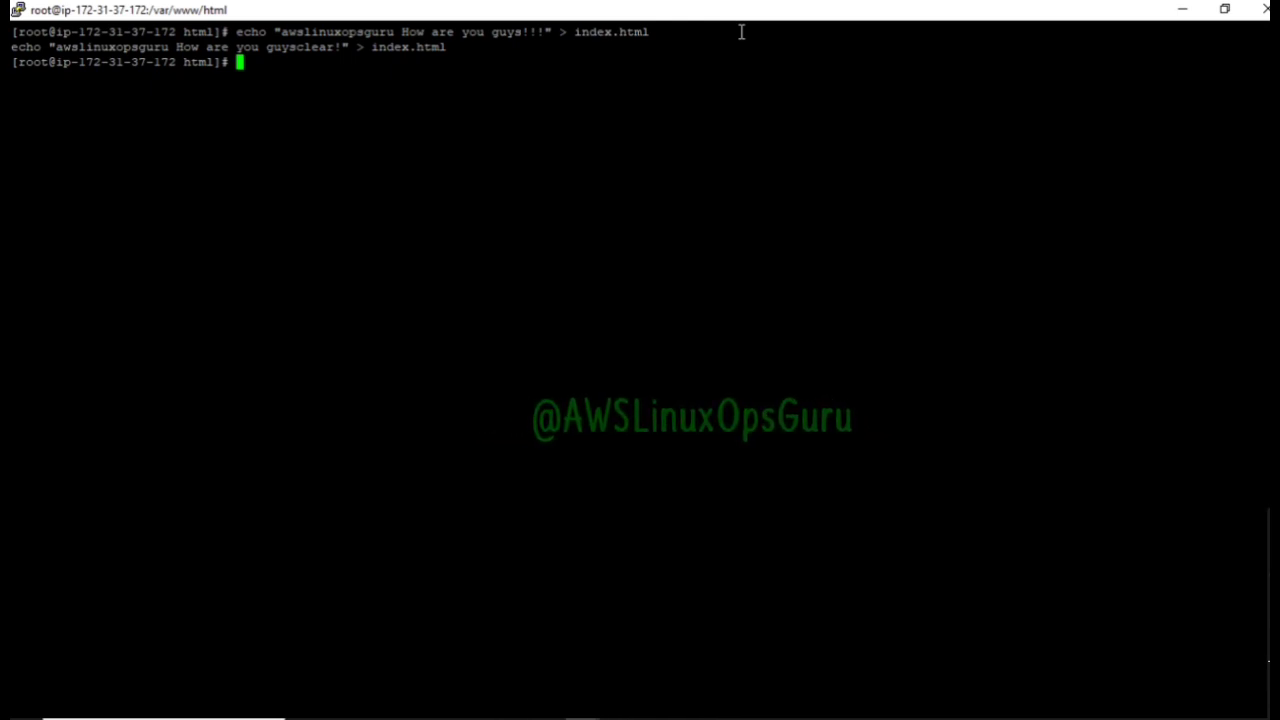
Rerun the echo command that writes "awslinuxopsguru How are you guysclear!" to index.html, and print the file with cat
key("Up")
key("Return")
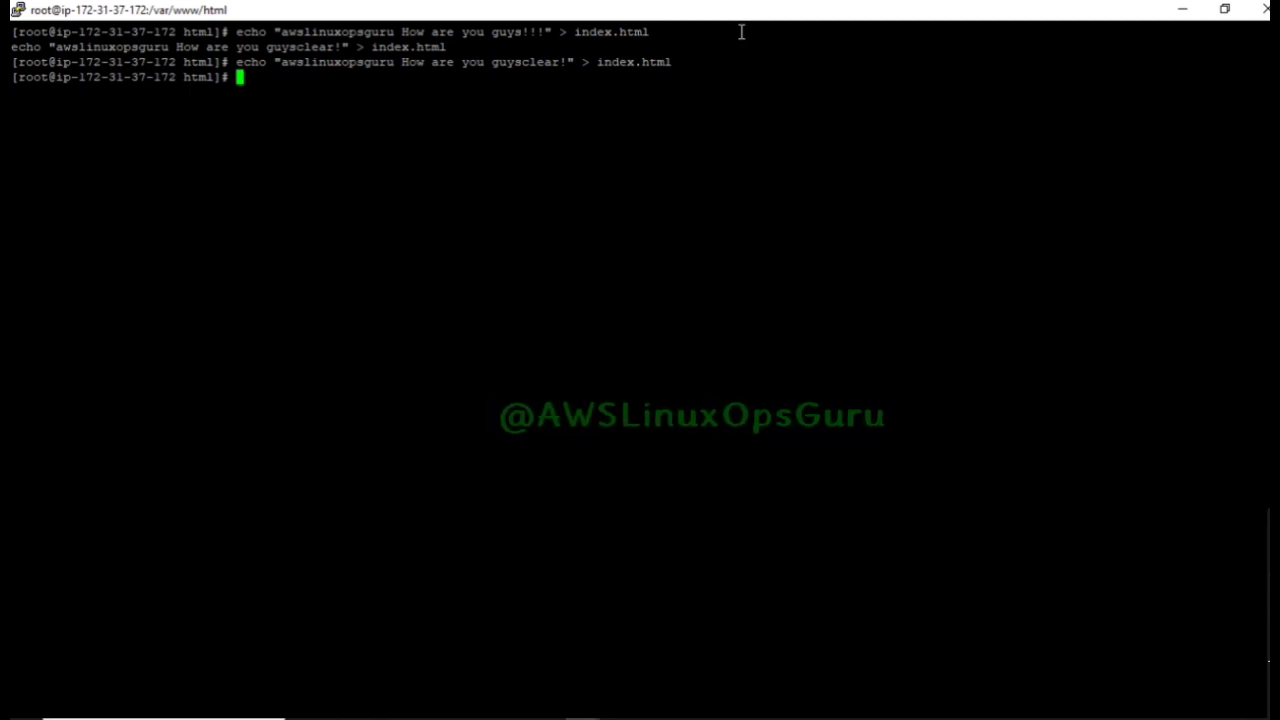
type("cat ")
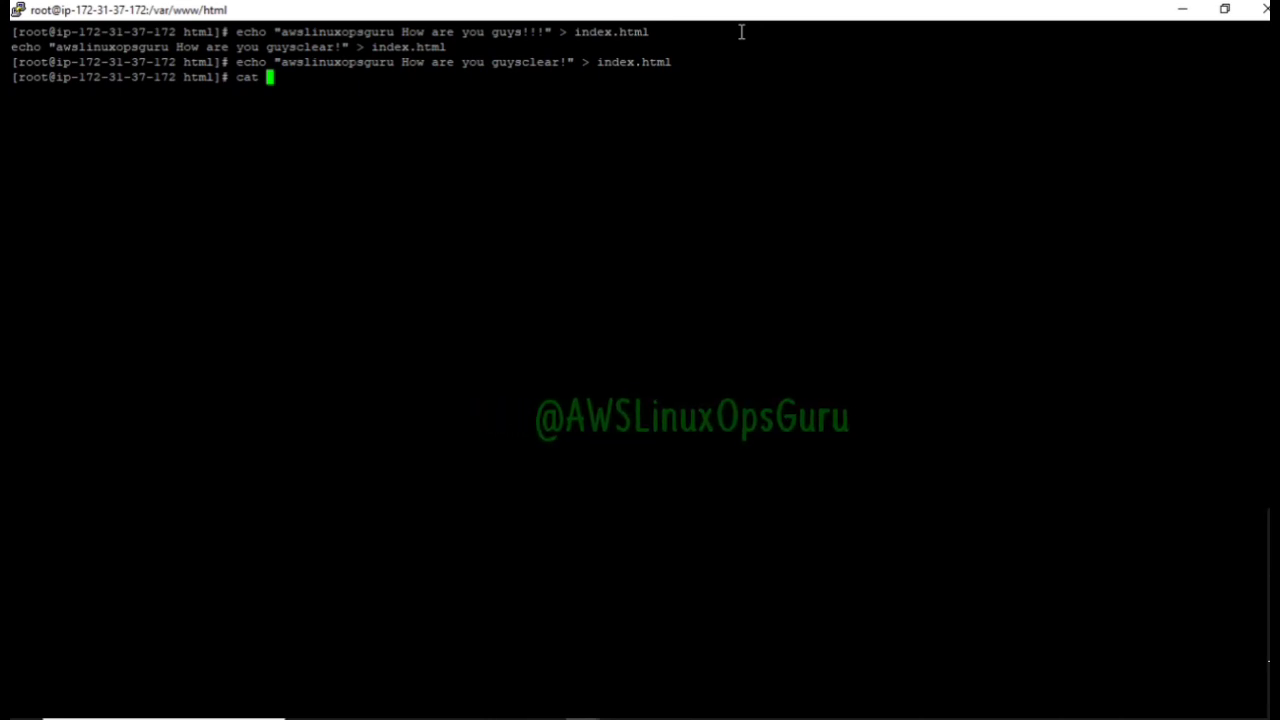
type("inde")
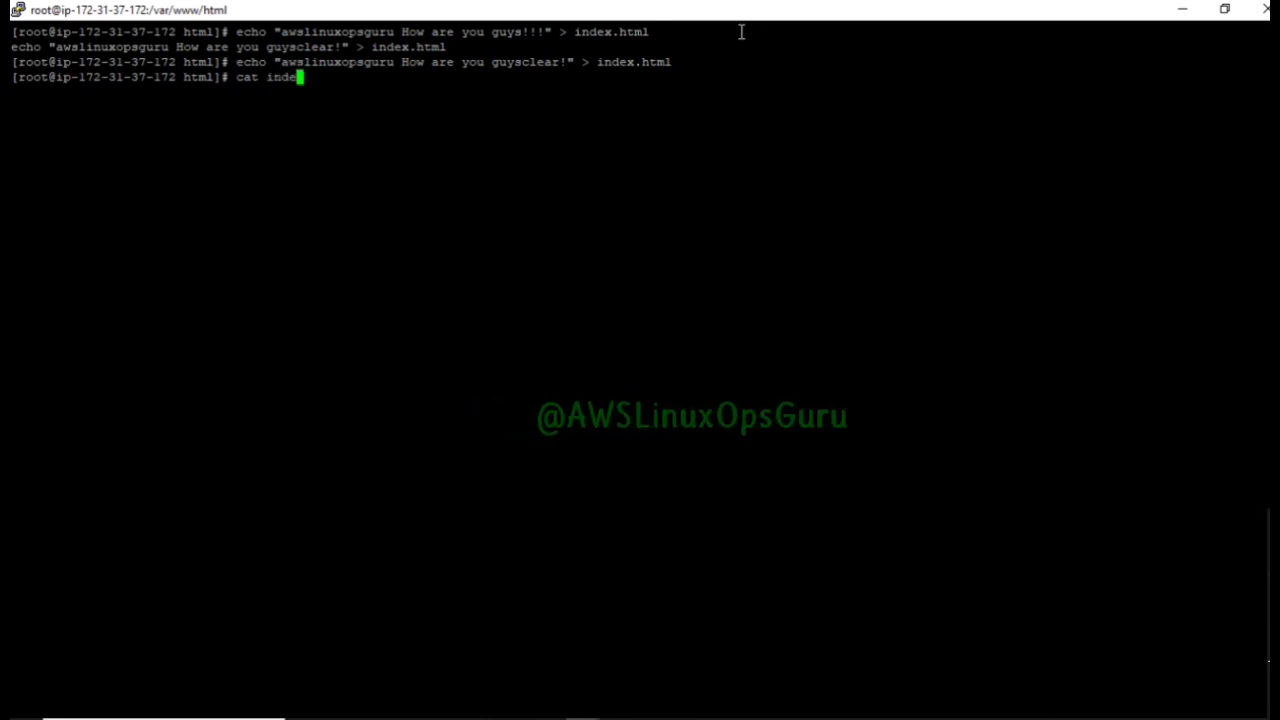
type("x.html")
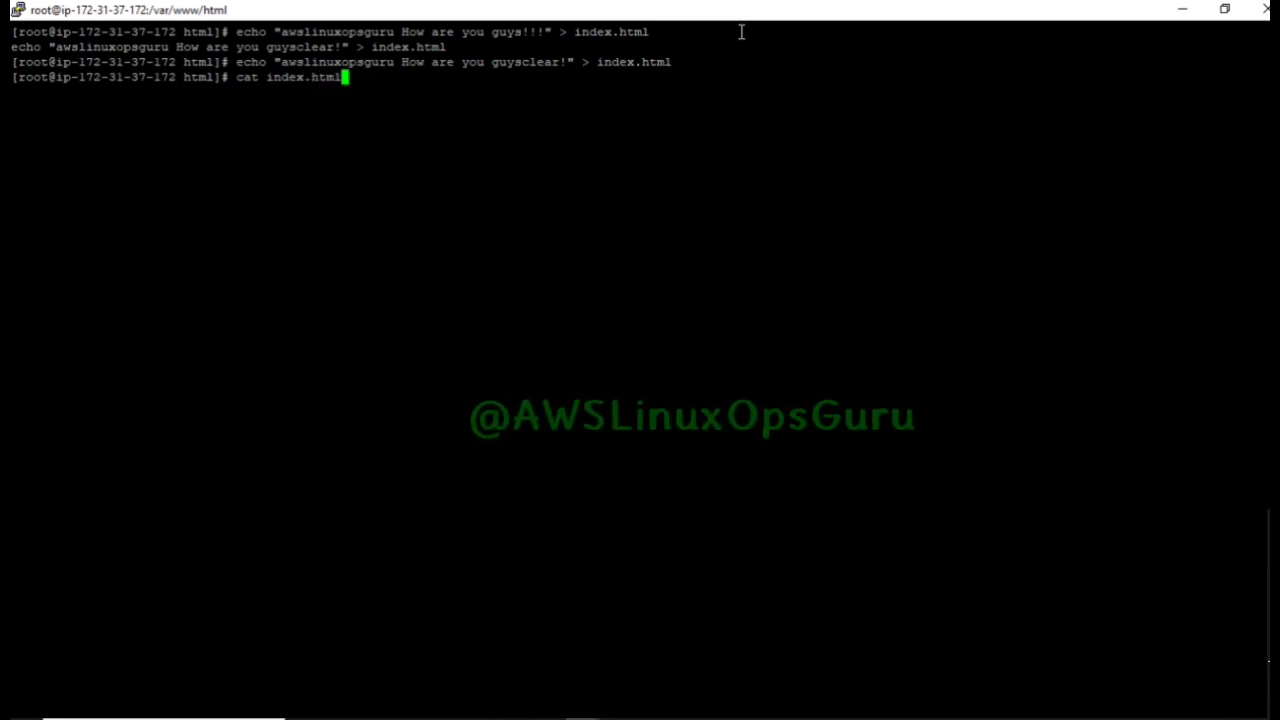
key("Return")
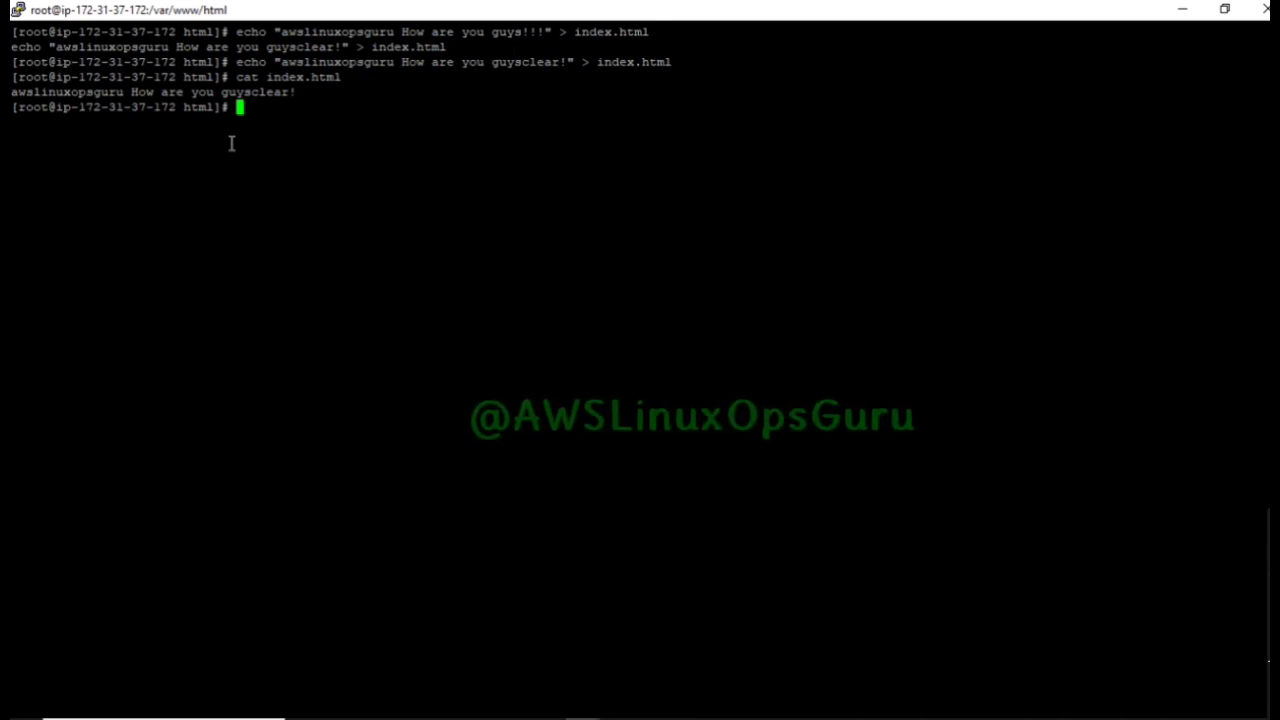
double_click(276, 120)
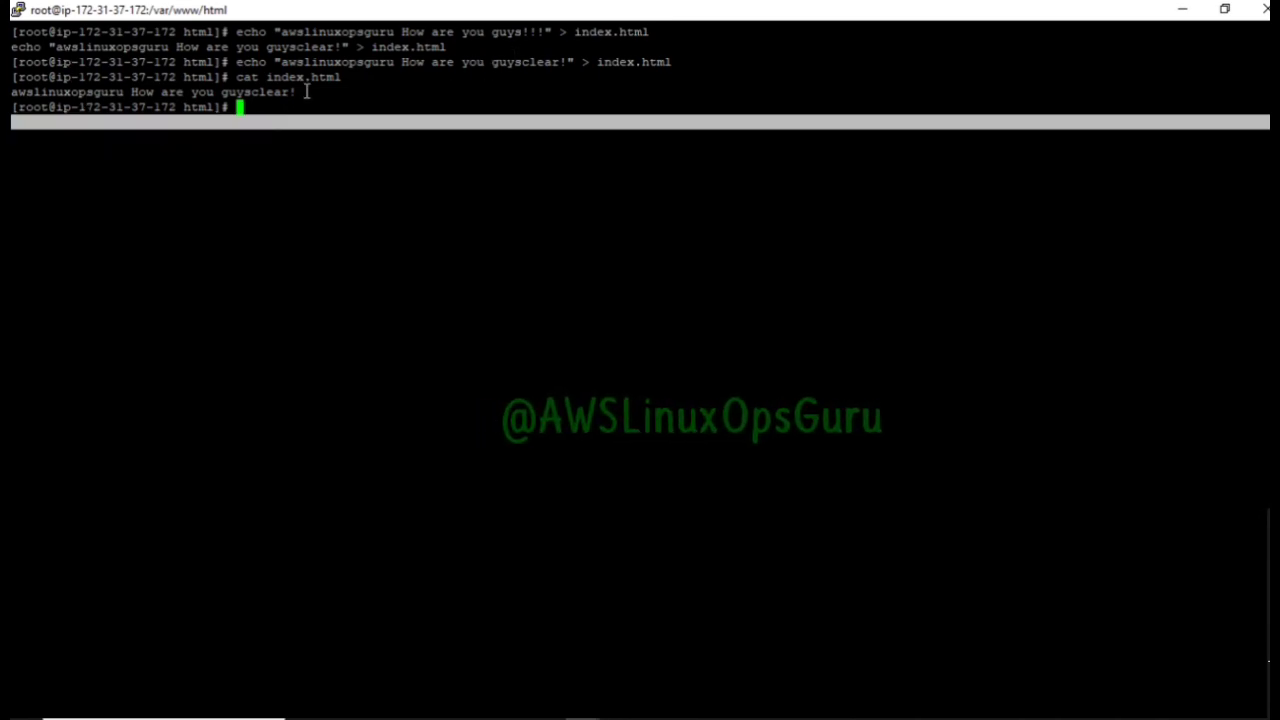
left_click(307, 116)
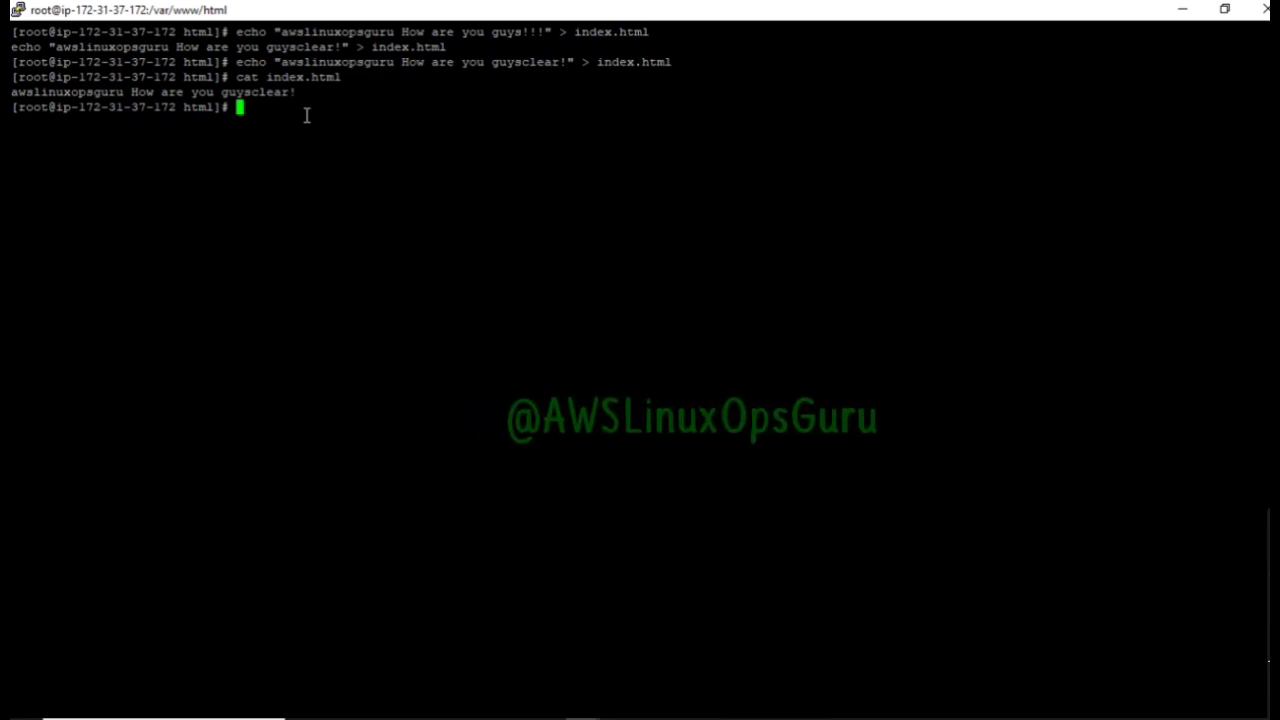
Start the Apache web server service by running sudo systemctl start httpd
type("sudo ")
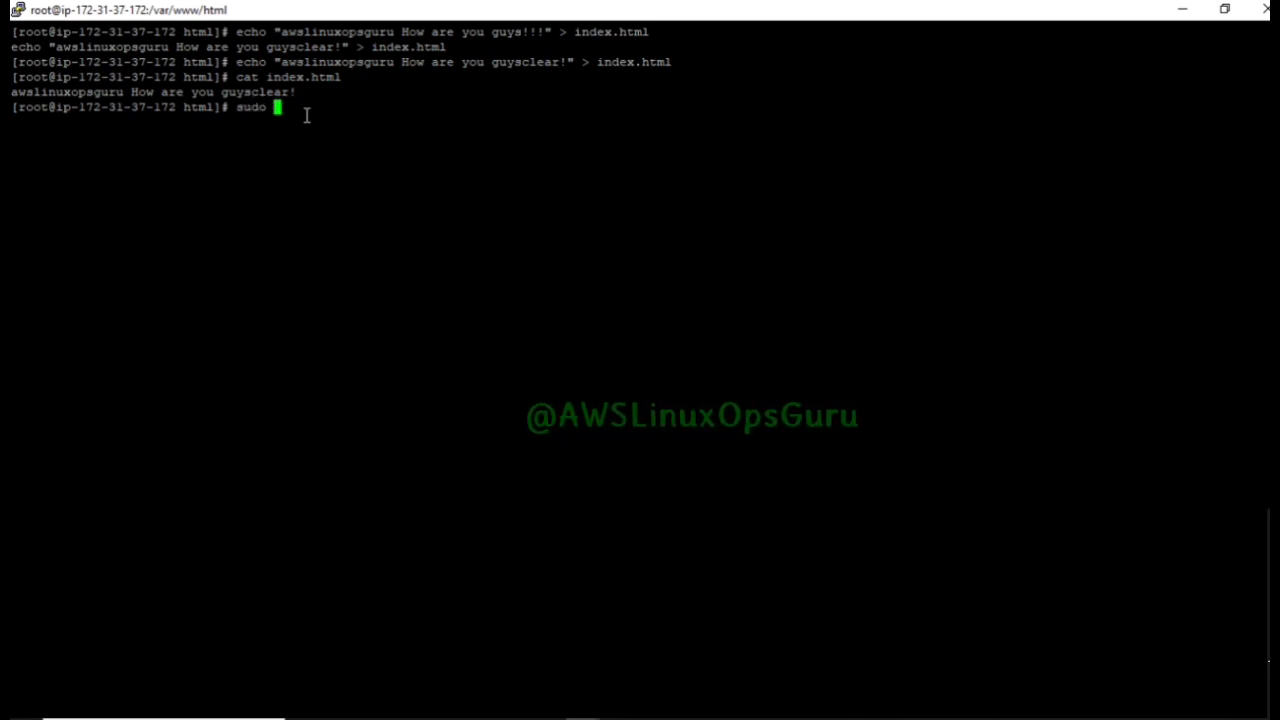
type("s")
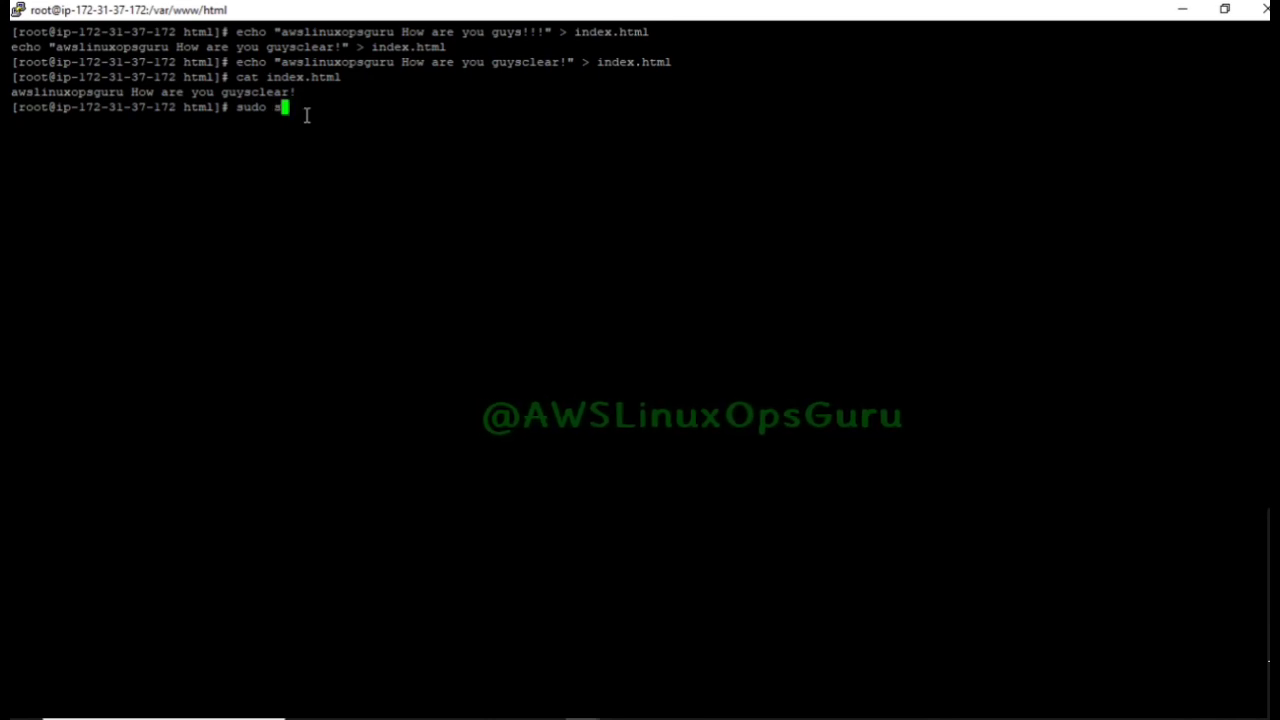
type("ystemc")
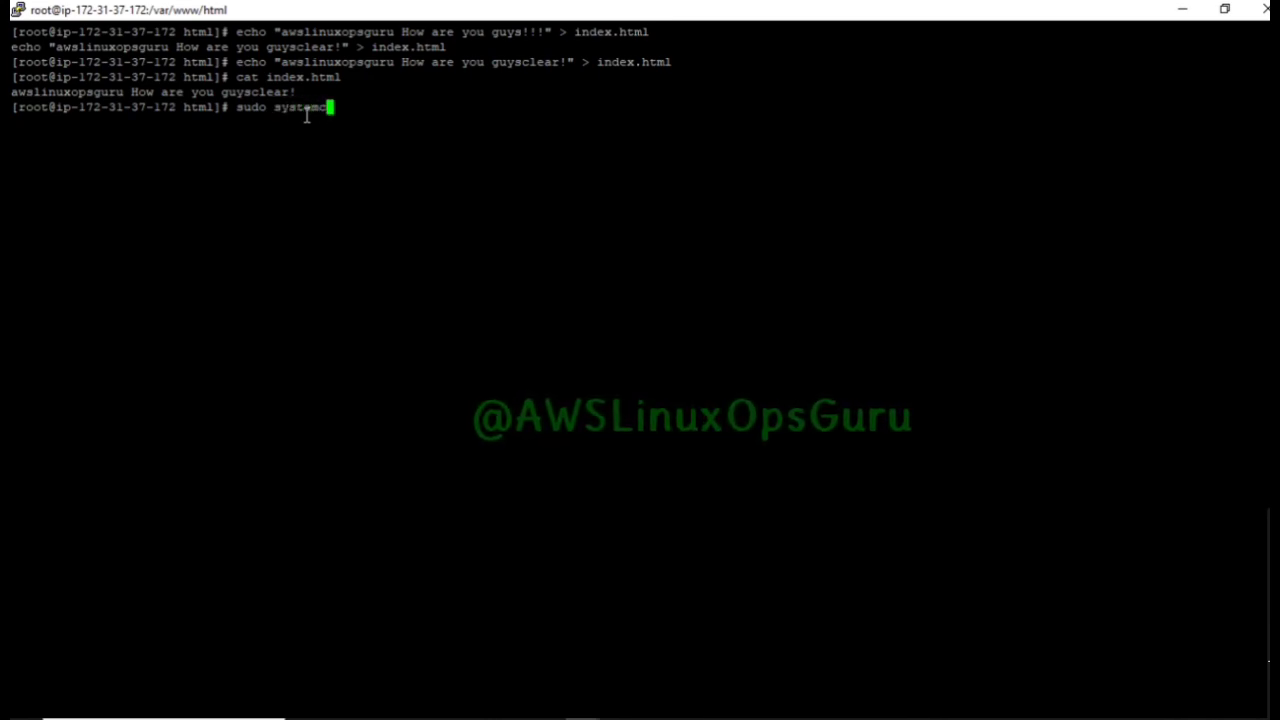
type("tl start ")
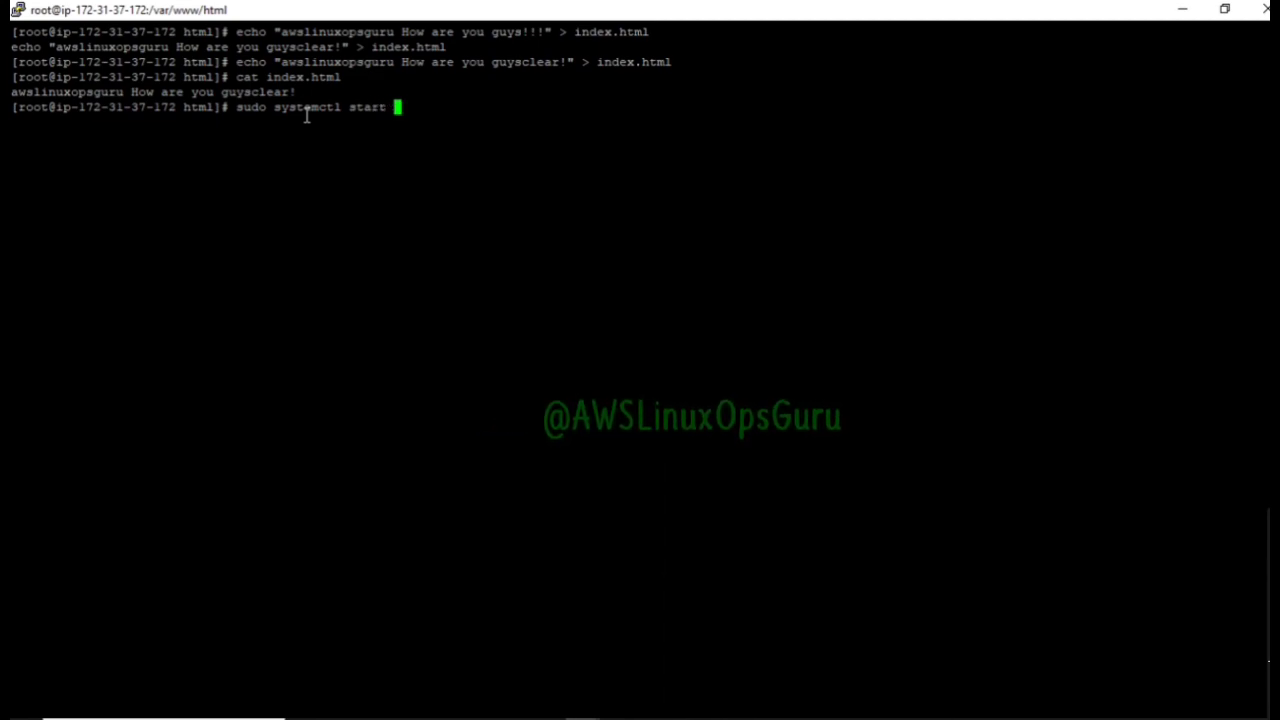
type("ht")
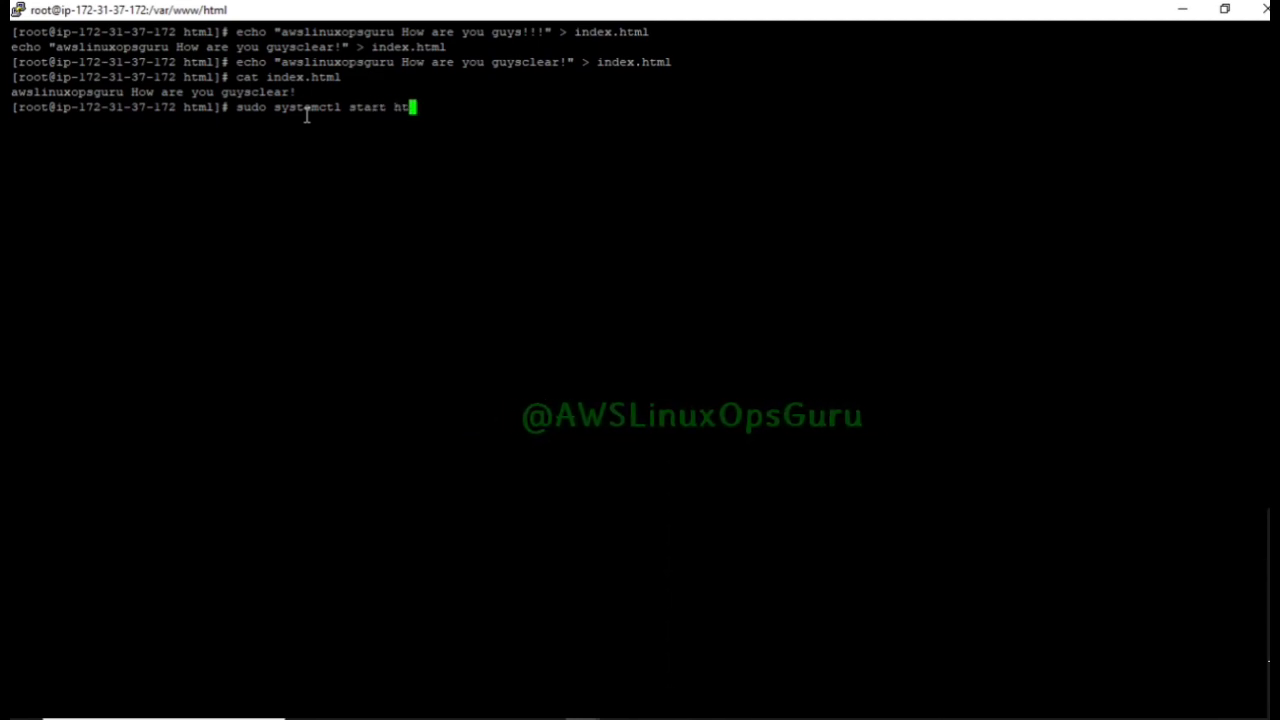
type("tpd")
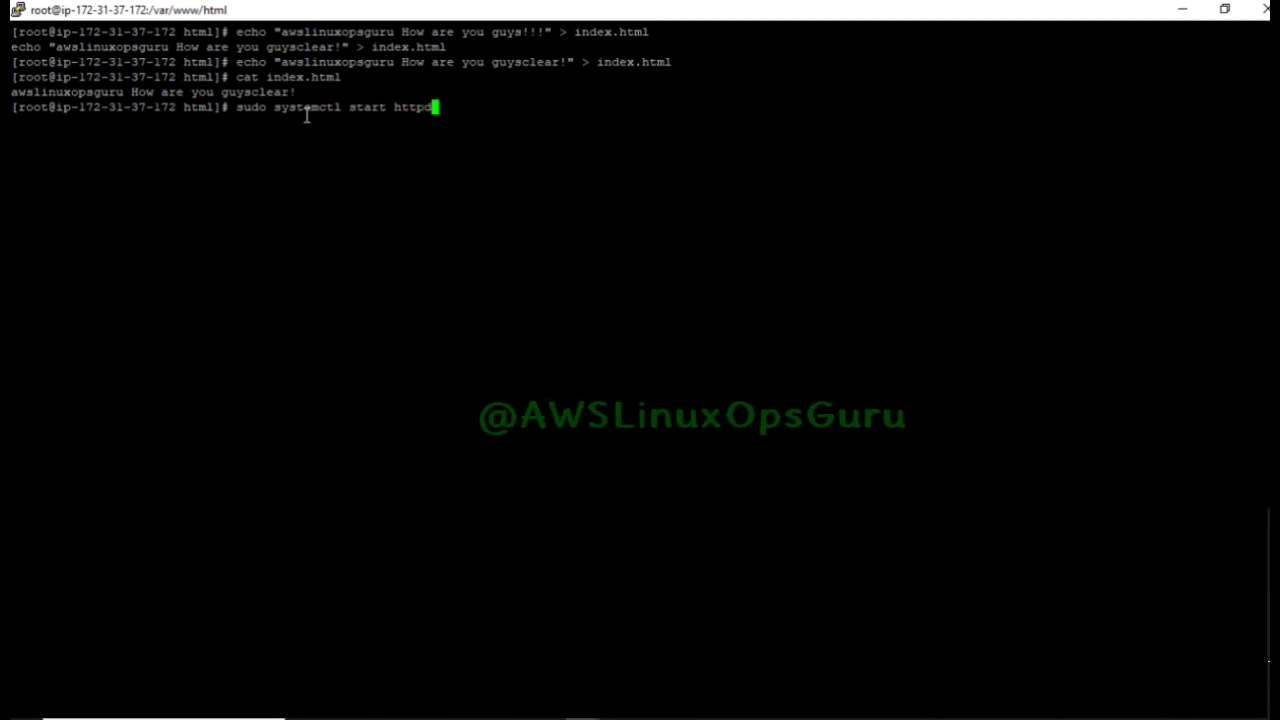
key("Return")
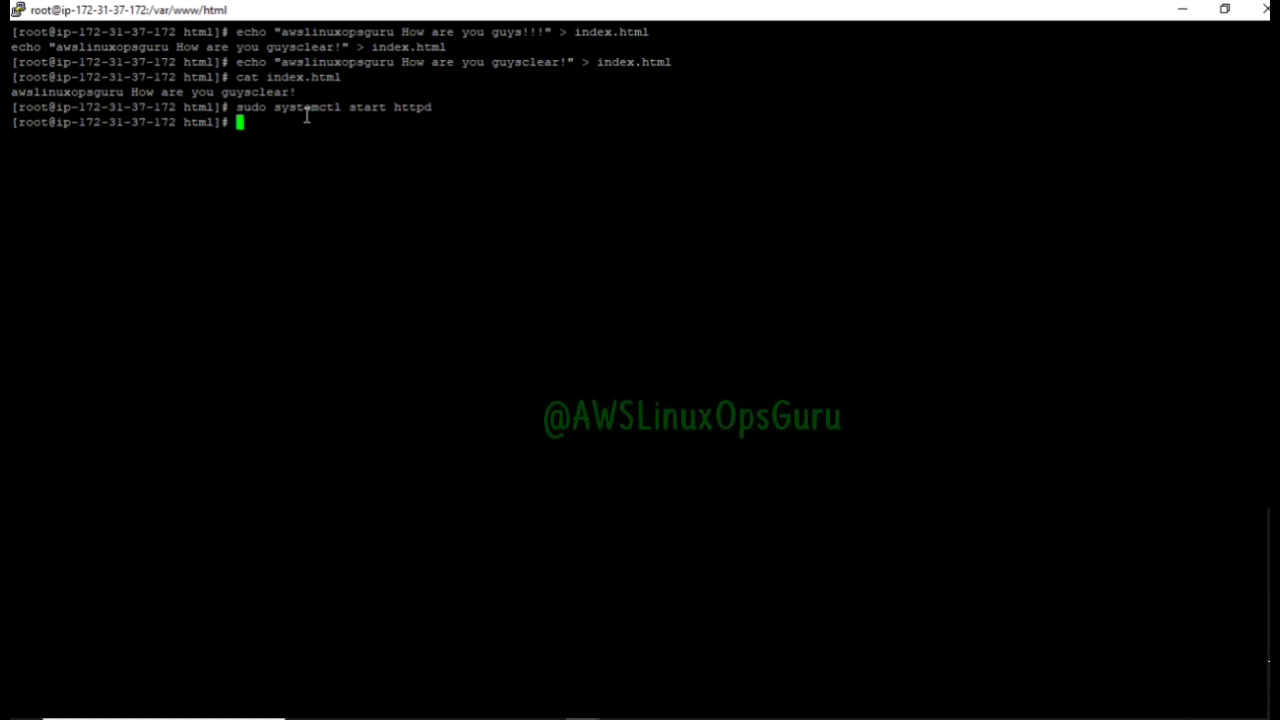
Edit the recalled start command into sudo systemctl status httpd and run it to check the web server service
key("Up")
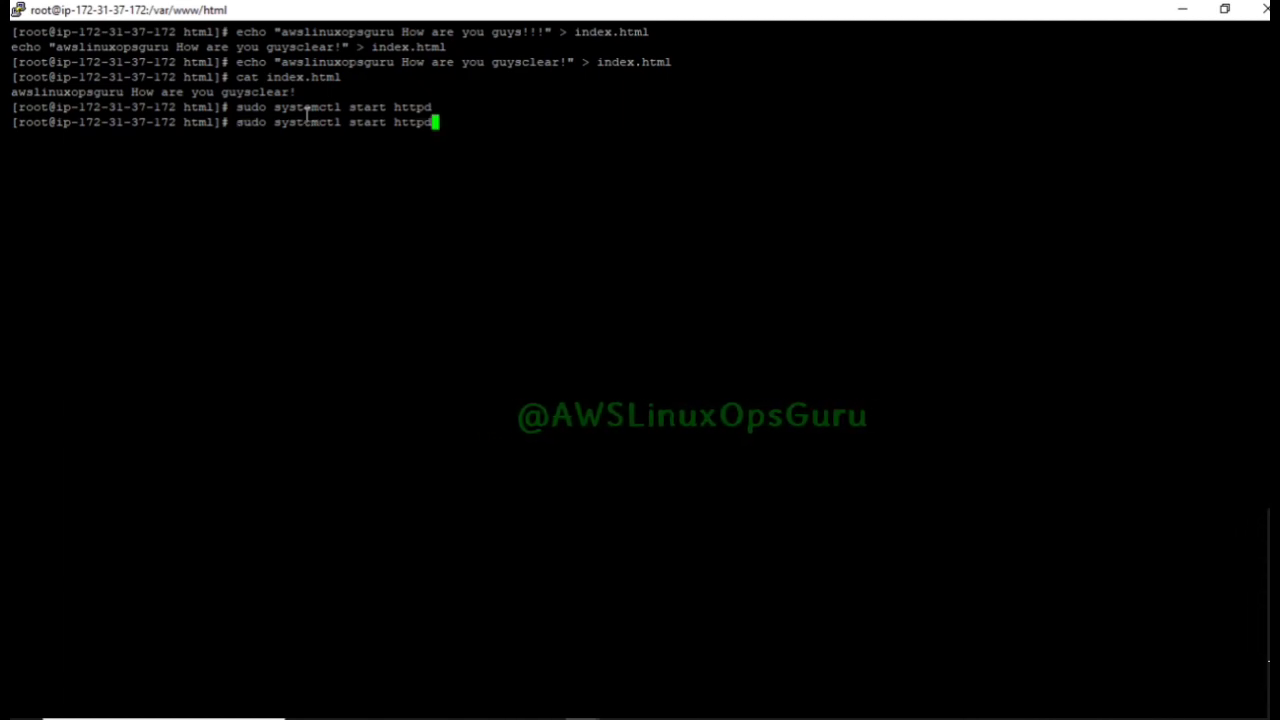
key("BackSpace")
key("Left")
key("Left")
key("Left")
key("Left")
key("Left")
key("Left")
key("Left")
key("Left")
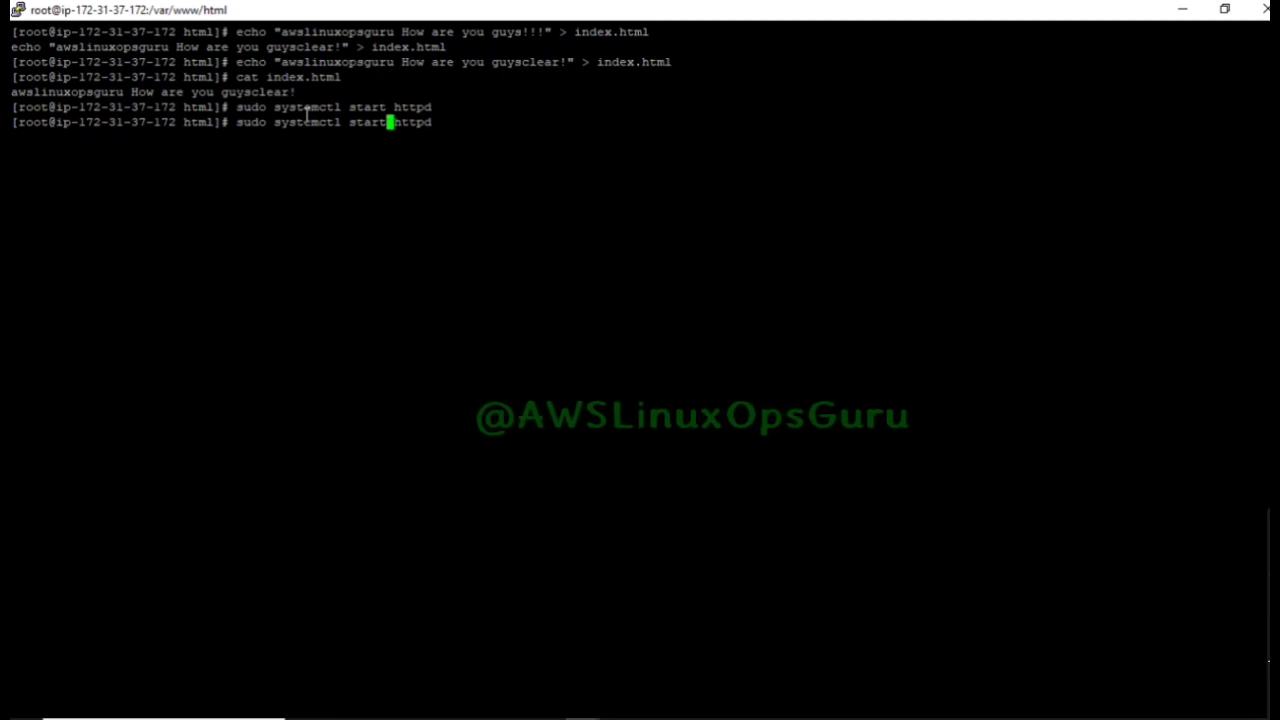
key("Right")
key("Right")
key("BackSpace")
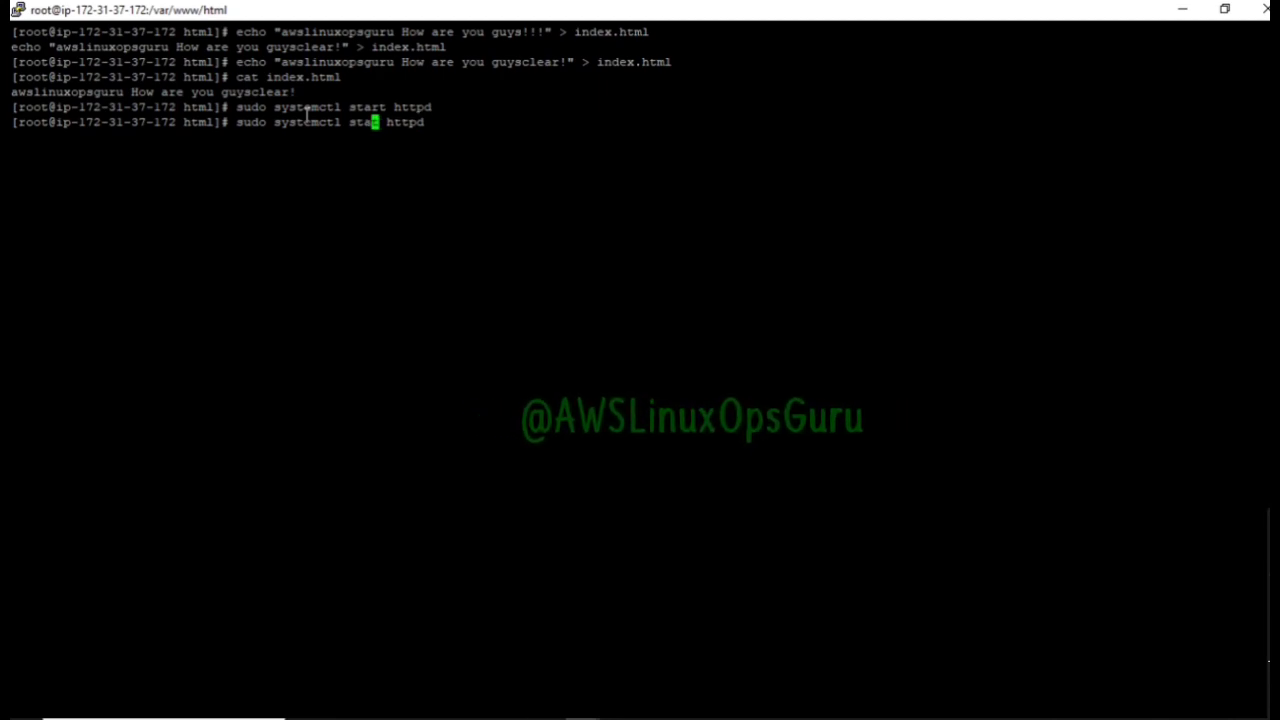
key("Delete")
key("BackSpace")
type("atus")
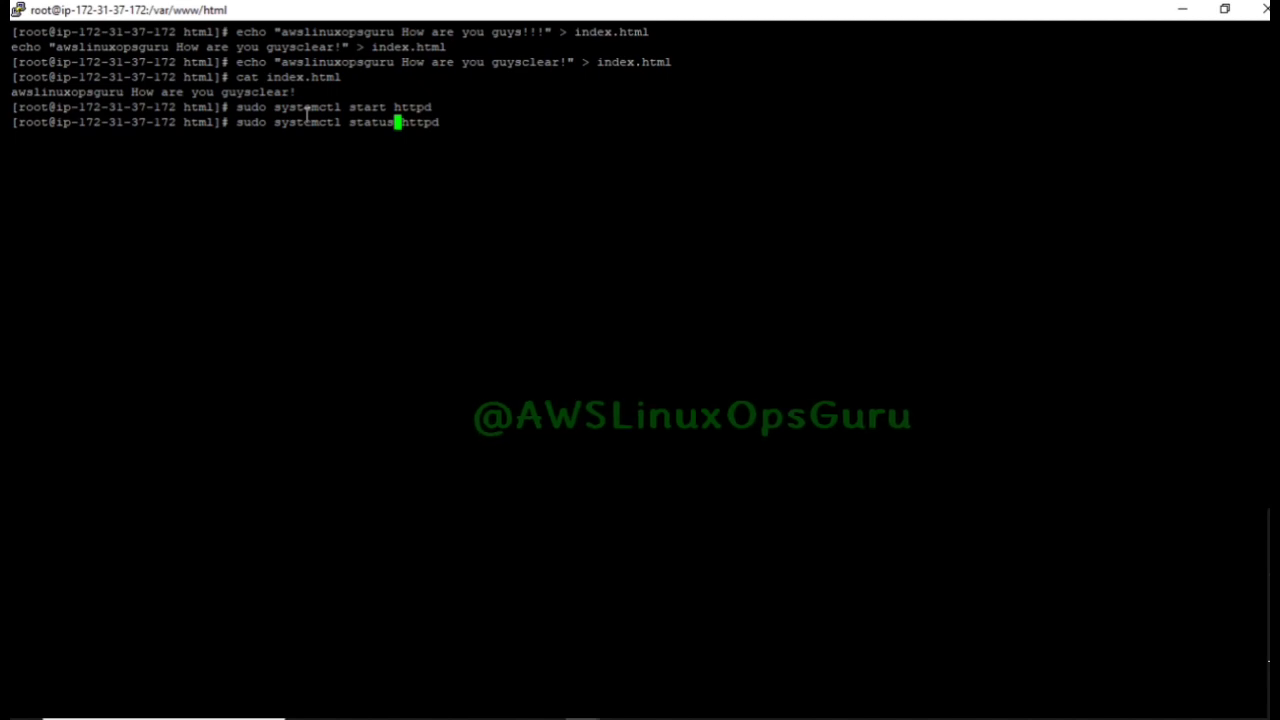
key("Right")
key("Right")
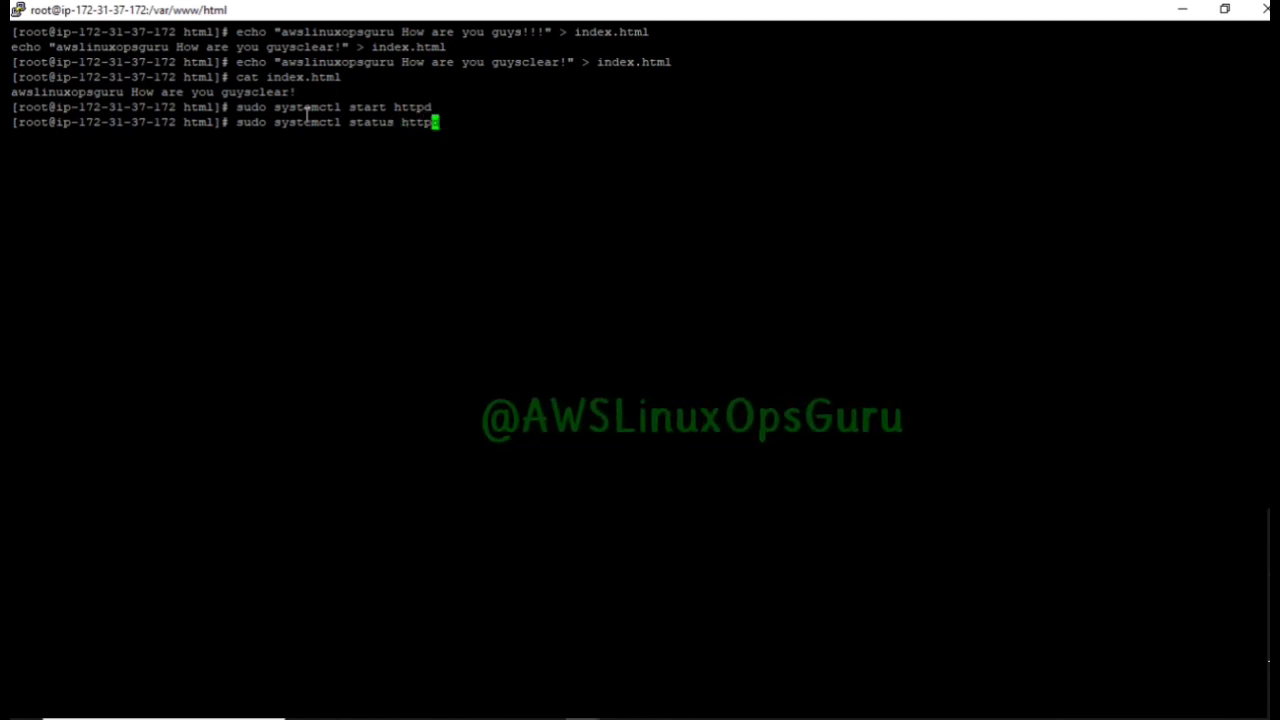
type("d")
key("Return")
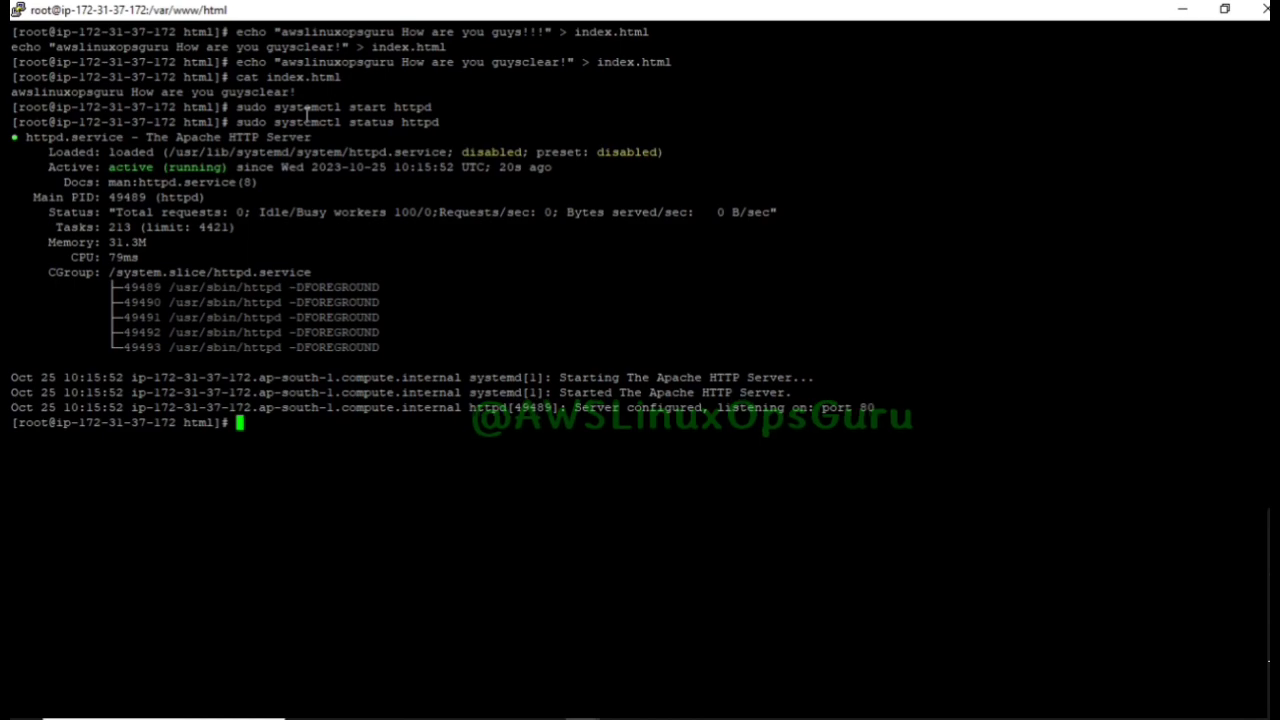
Switch to the EC2 console in the browser and copy server2's public IPv4 address
left_click(1180, 14)
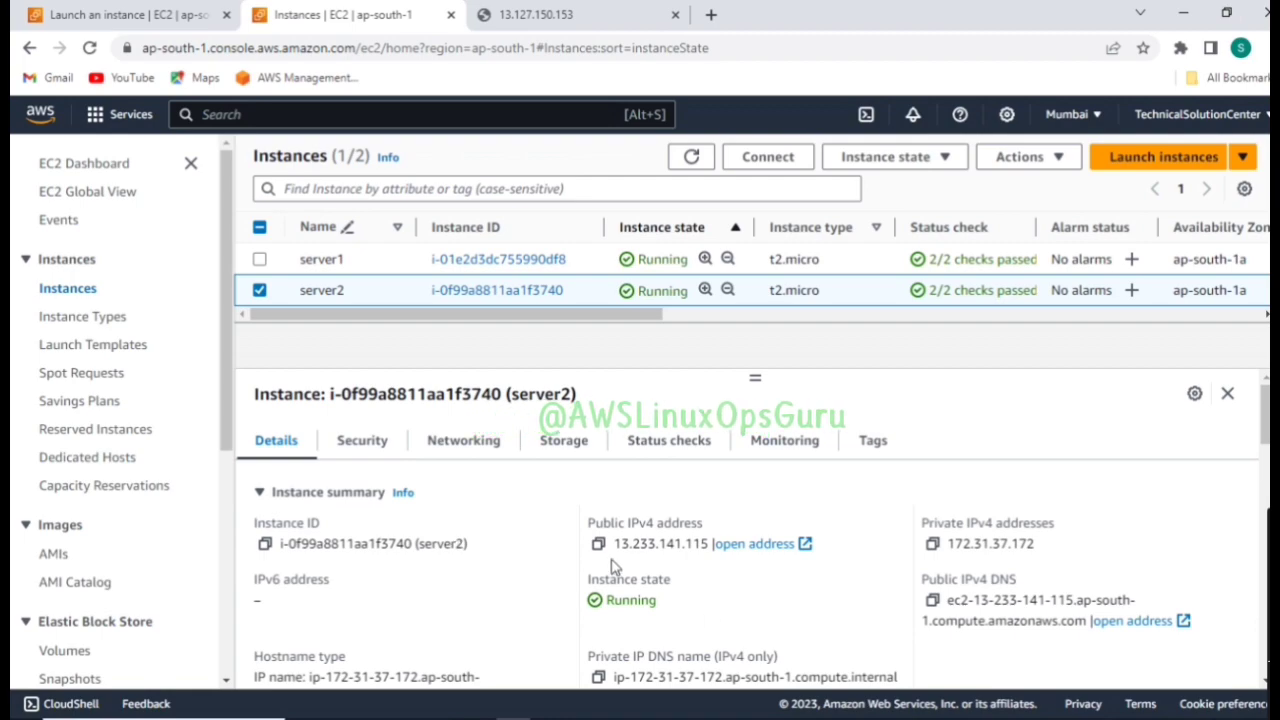
scroll(608, 557, "down", 1)
scroll(608, 534, "up", 1)
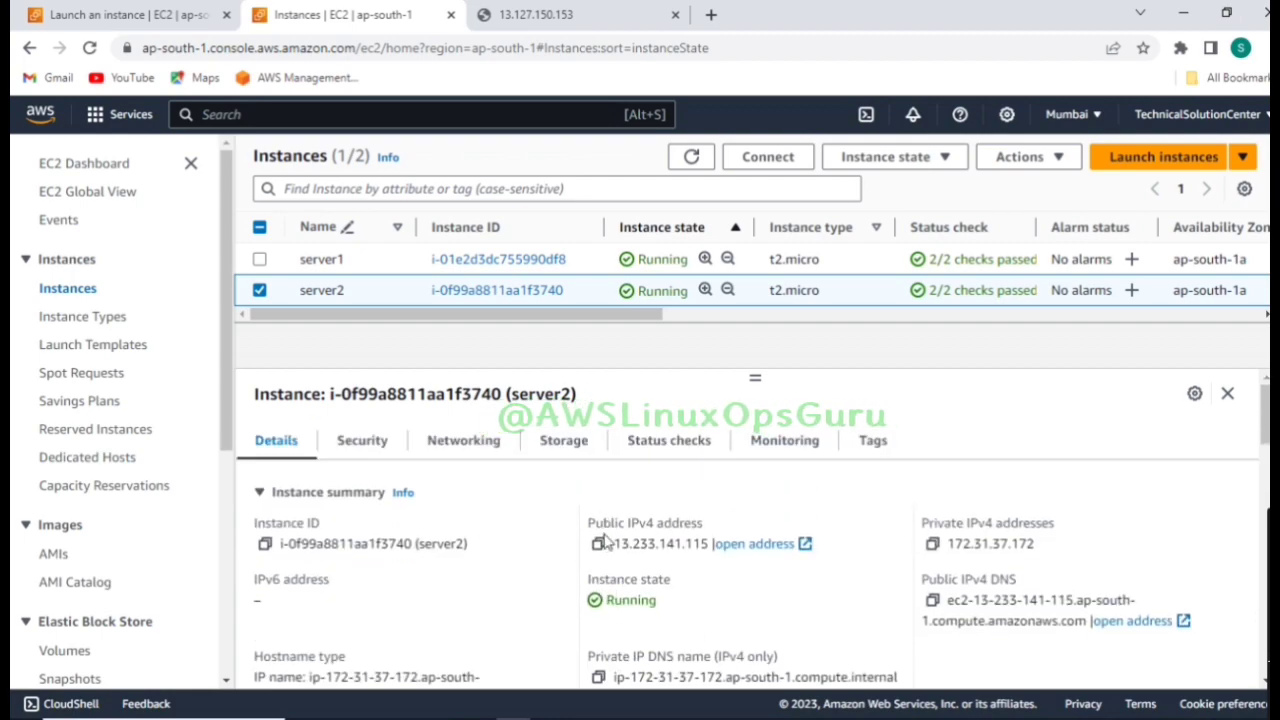
left_click(599, 546)
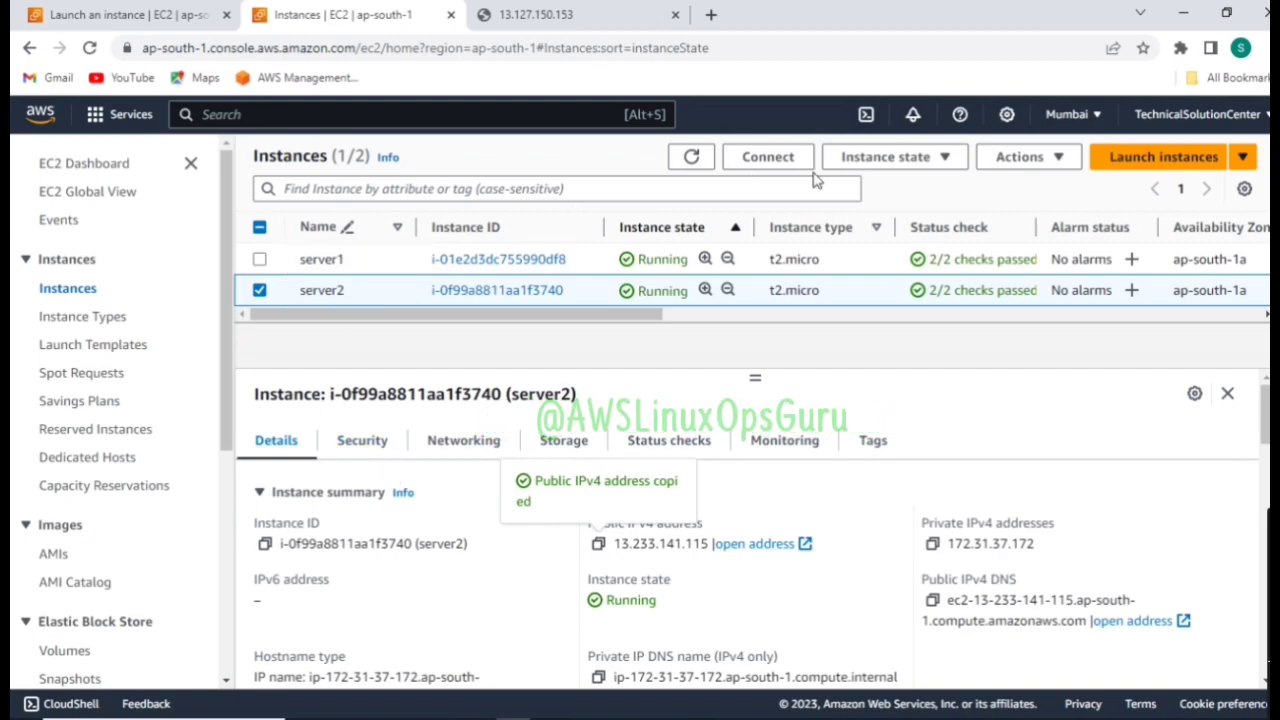
Open the Change security groups page for server2 and go to its associated security groups
left_click(1058, 157)
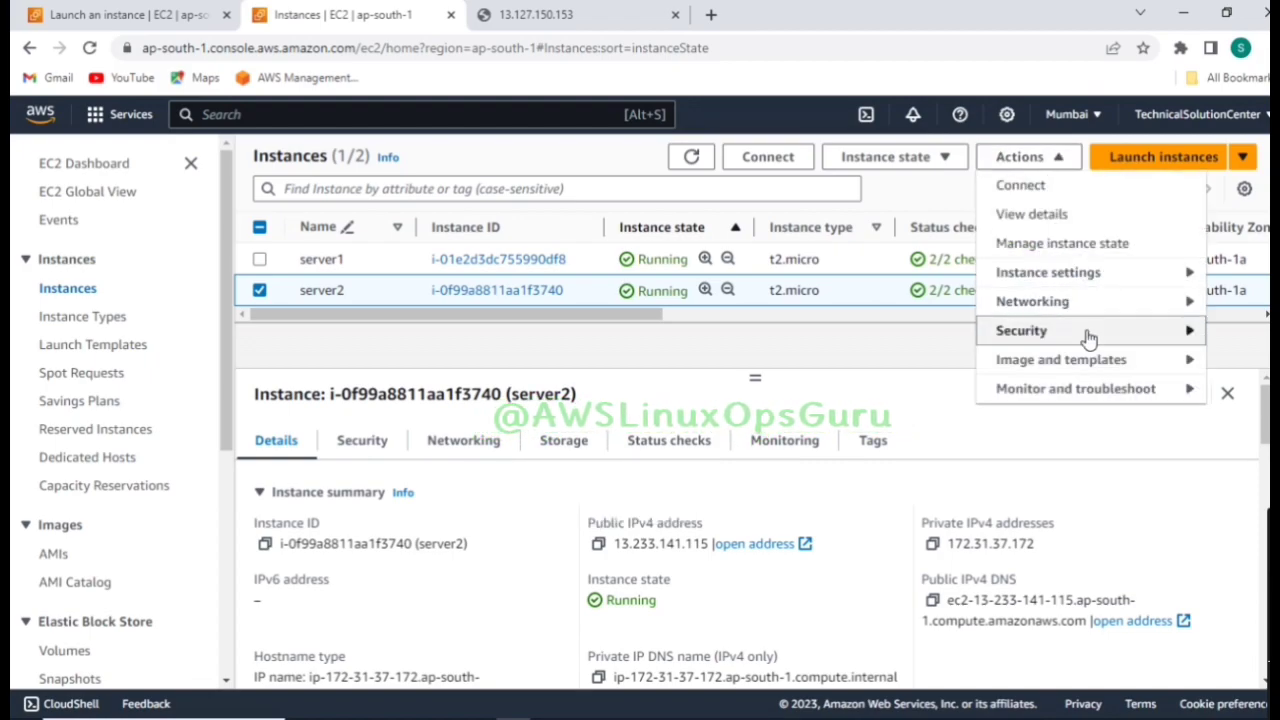
left_click(1033, 338)
left_click(906, 334)
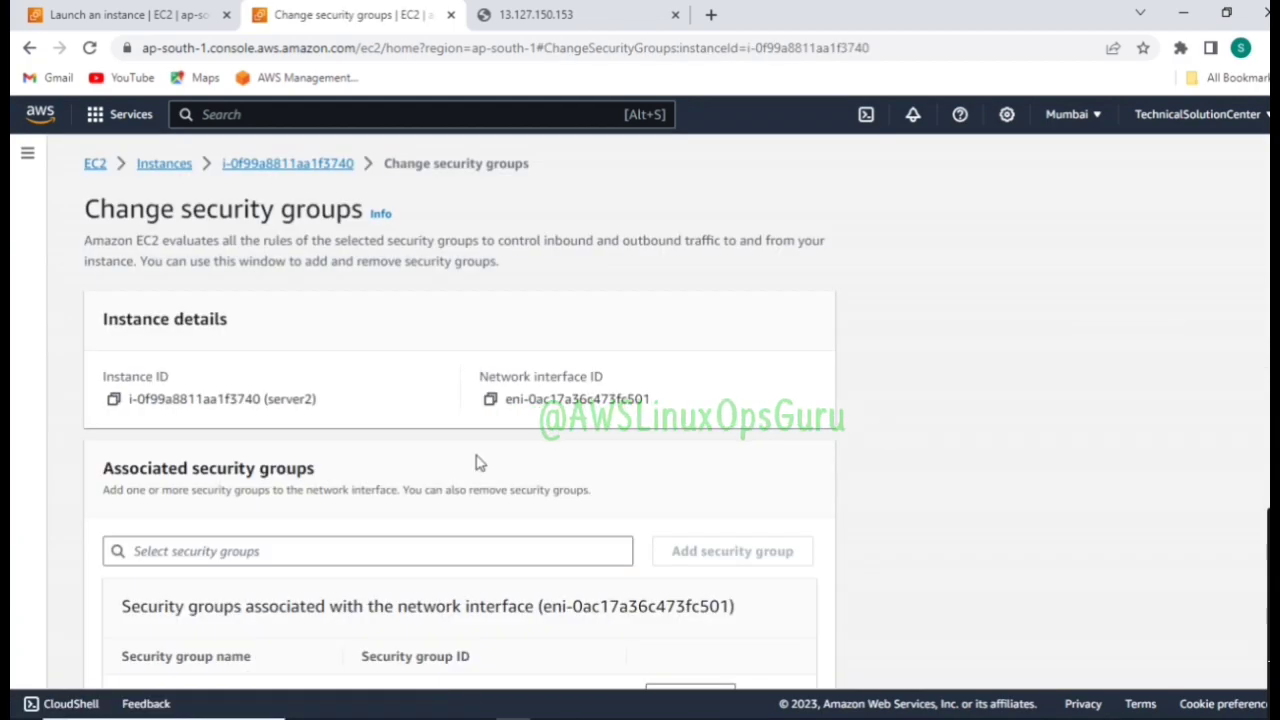
scroll(497, 532, "down", 2)
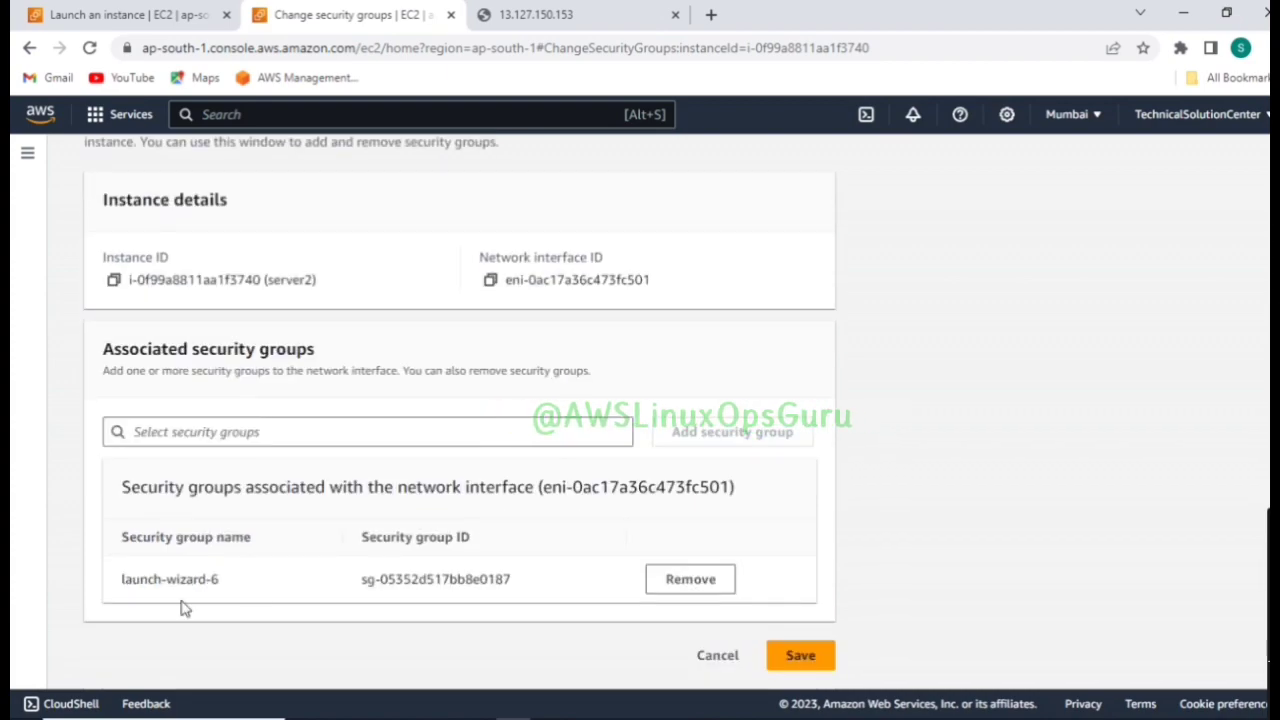
Add the webserver security group to server2 alongside launch-wizard-6 and save the security group change
left_click(256, 432)
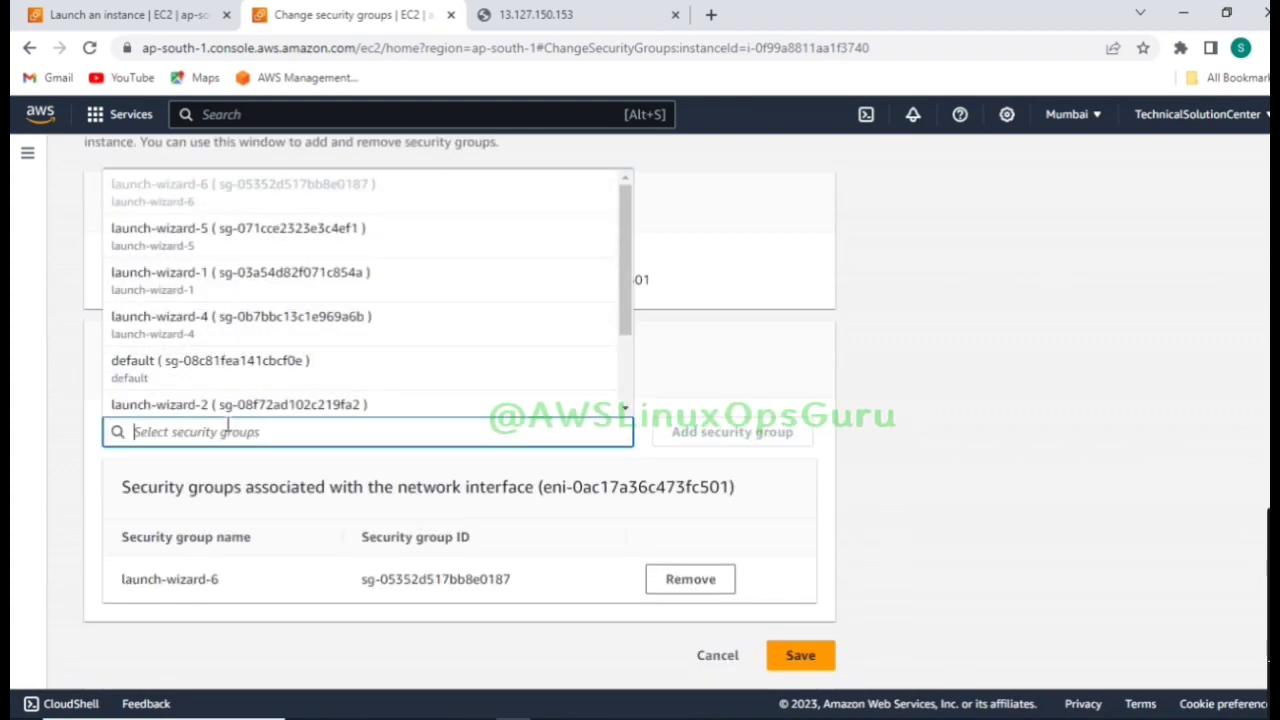
scroll(214, 400, "down", 2)
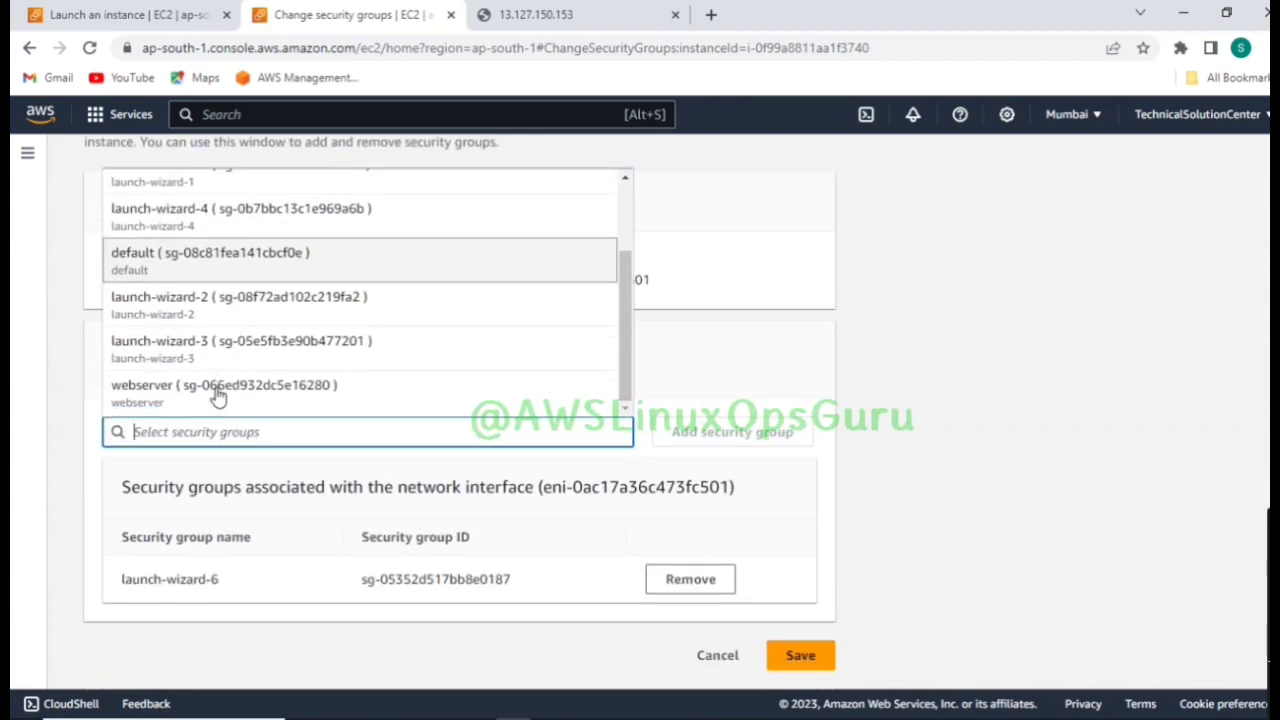
left_click(218, 397)
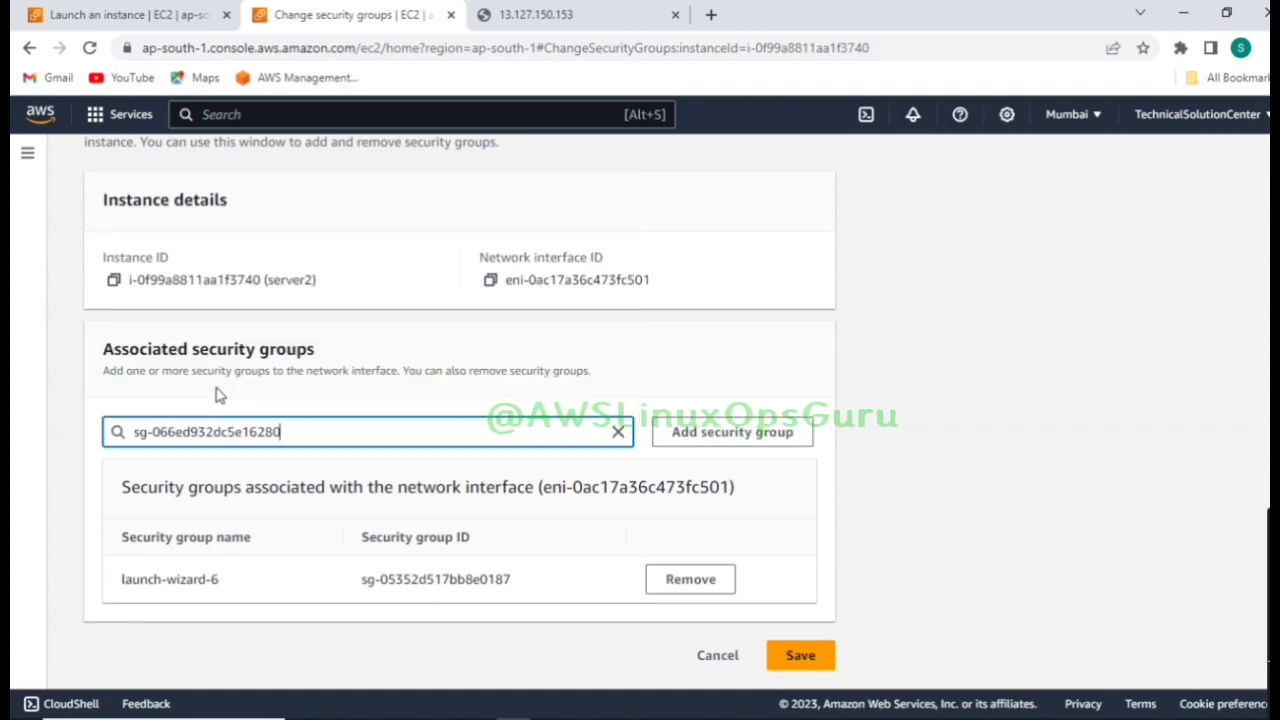
left_click(619, 434)
scroll(294, 363, "down", 3)
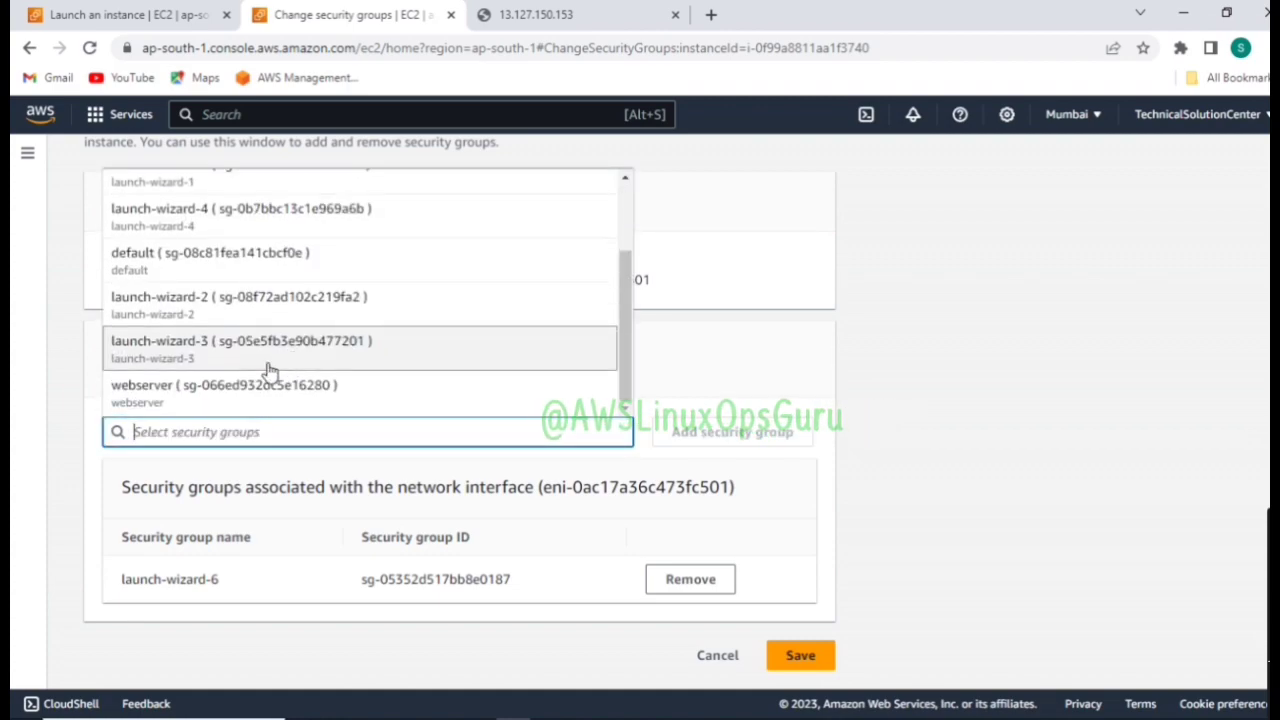
left_click(199, 398)
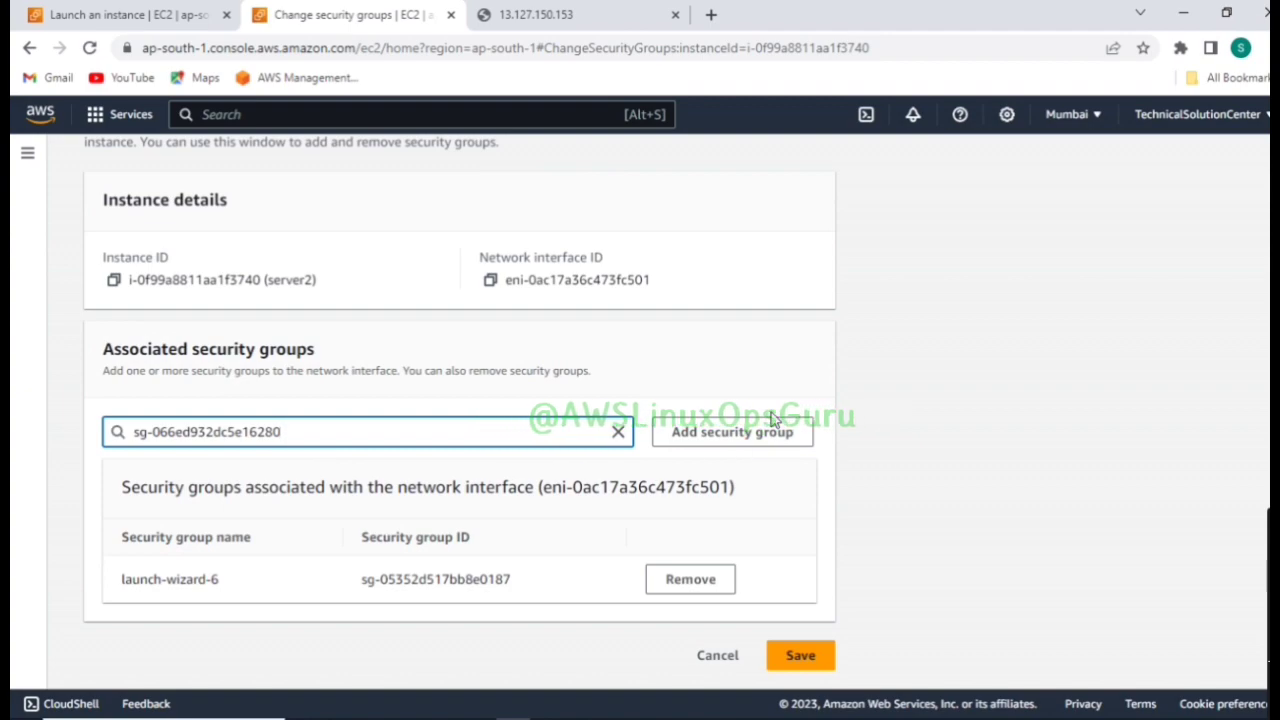
left_click(745, 445)
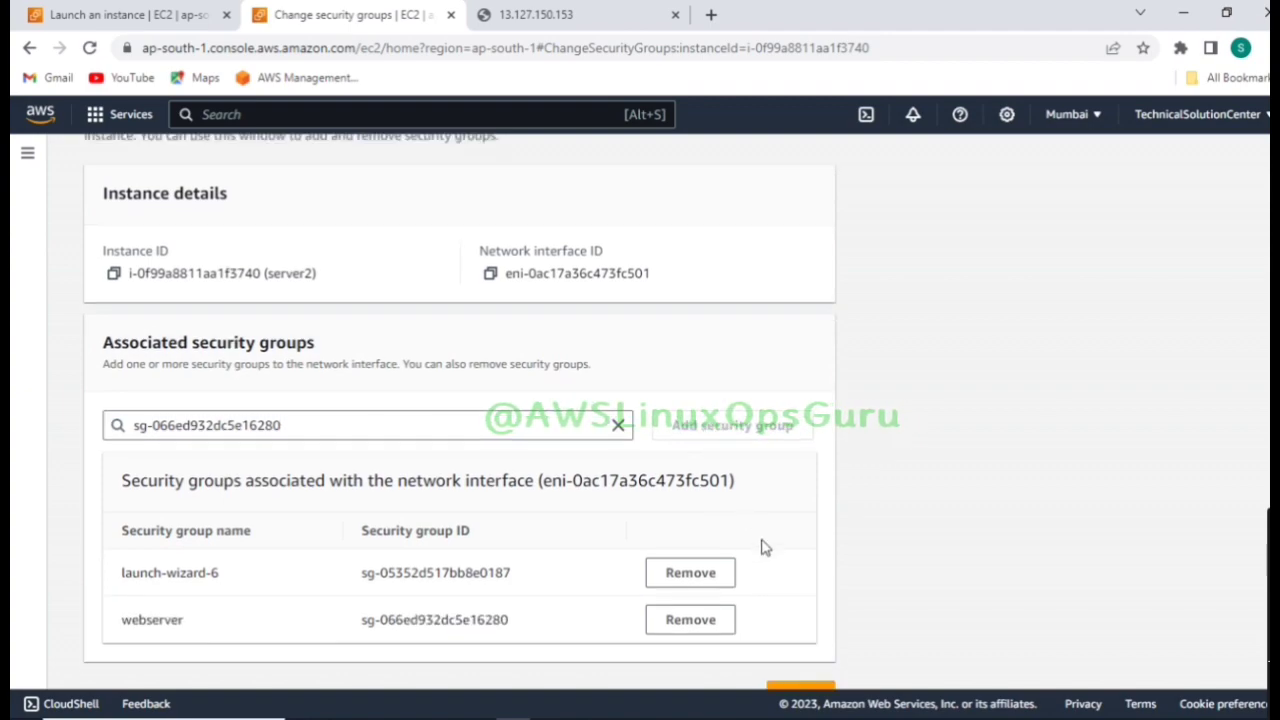
scroll(790, 610, "down", 1)
left_click(818, 672)
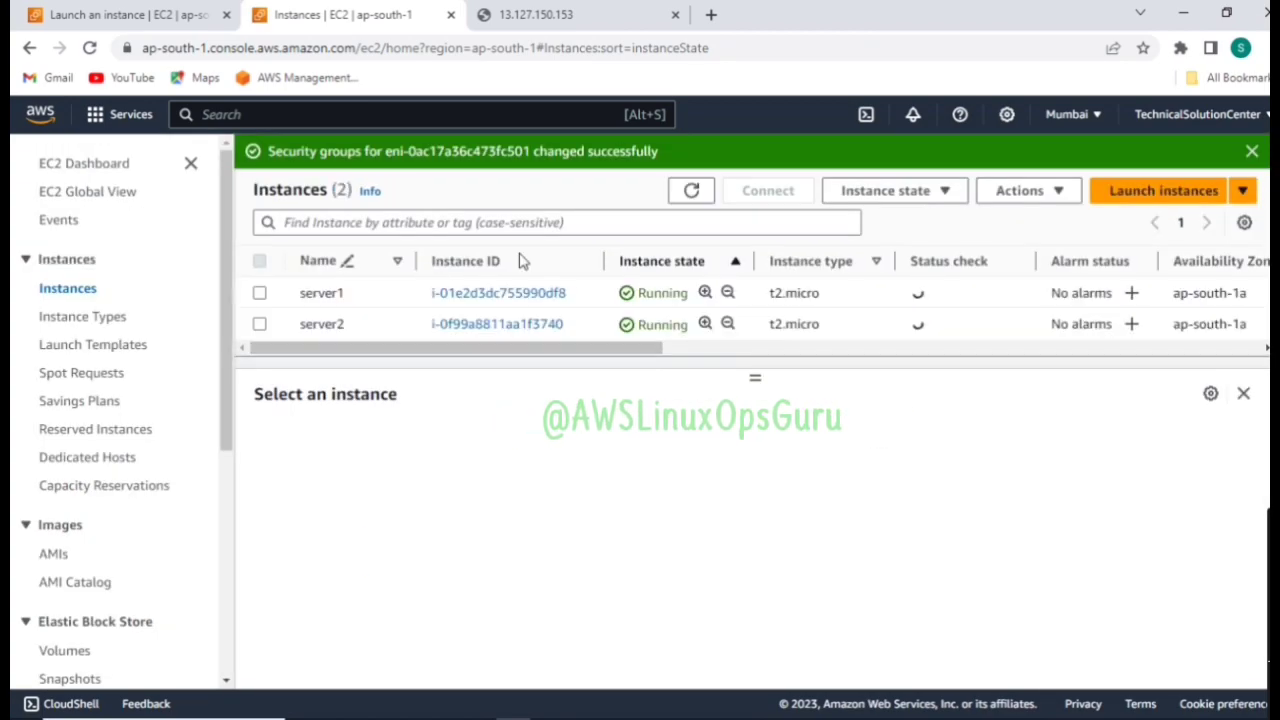
Select server2 and load its copied public IP address, 13.233.141.115, in a new browser tab
left_click(259, 325)
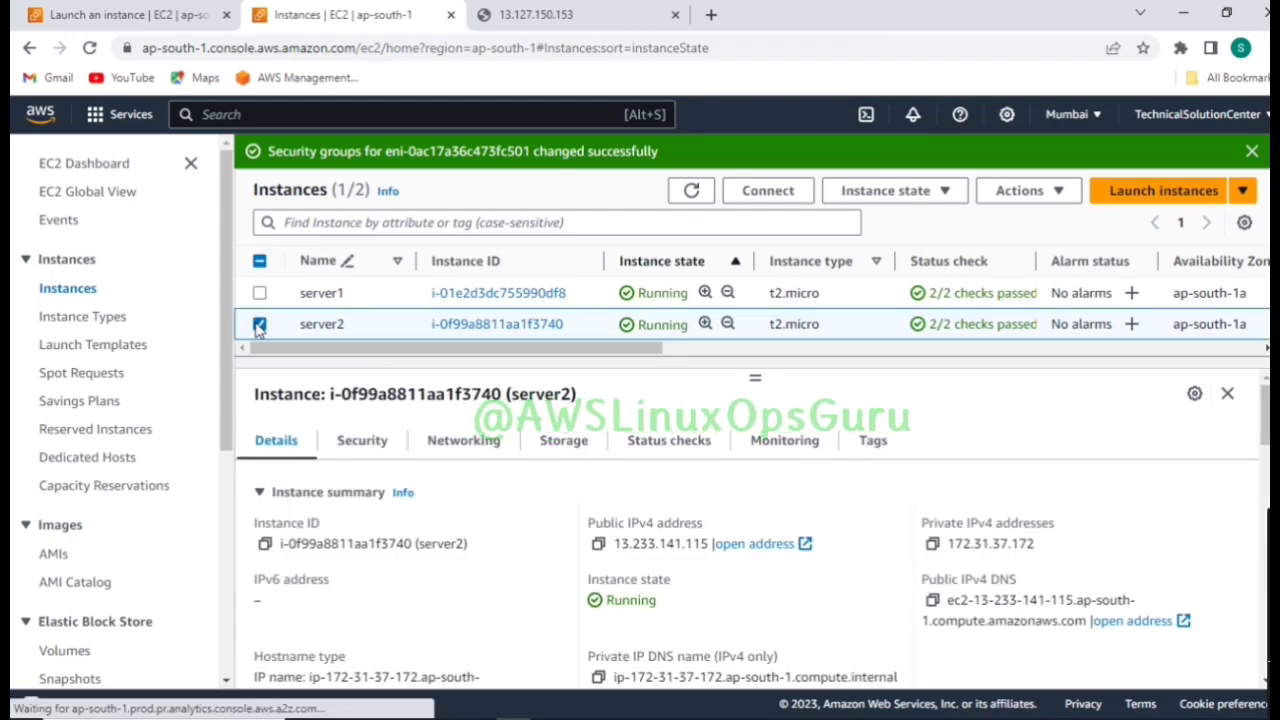
key("ctrl+t")
key("ctrl+v")
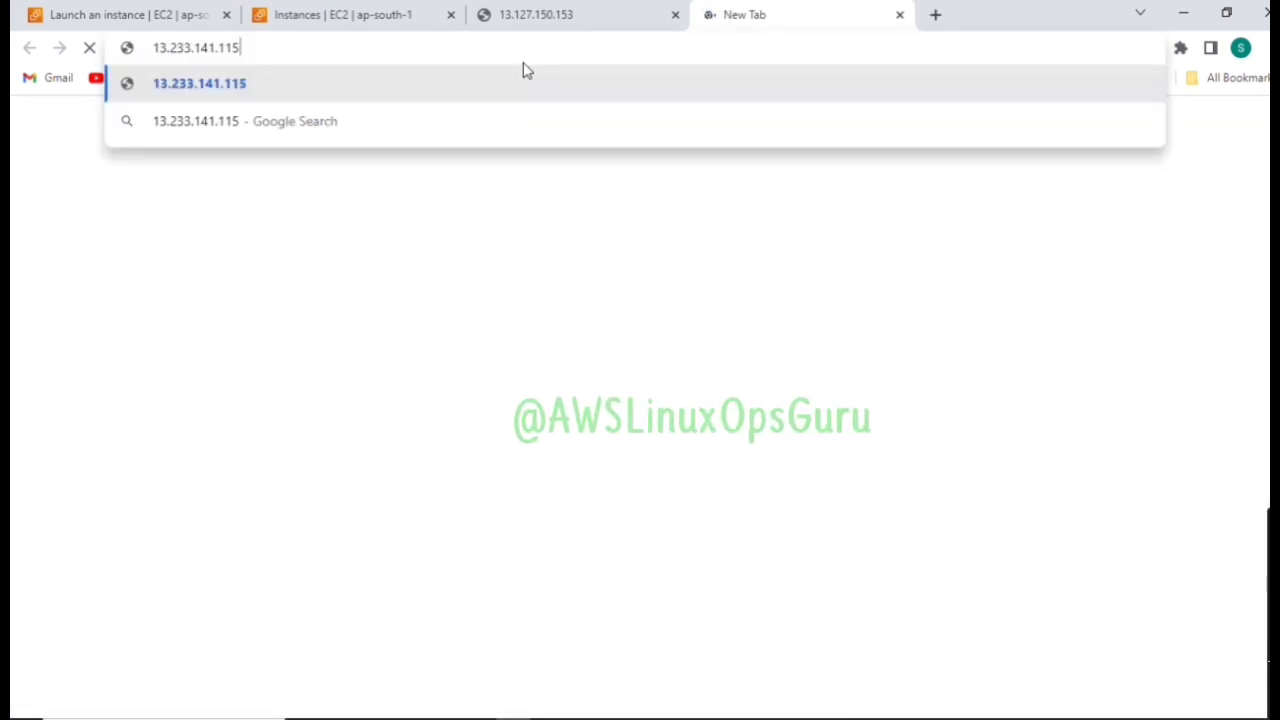
key("Return")
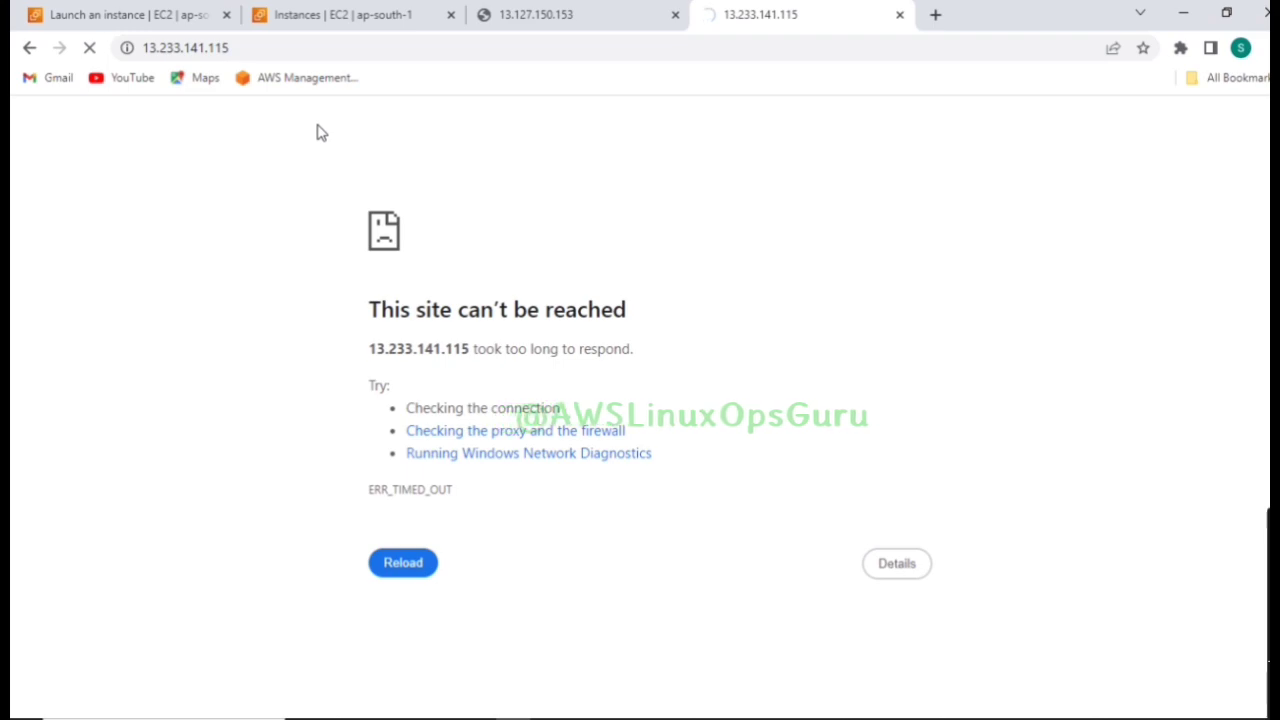
Retry loading the page at 13.233.141.115 several times
left_click(273, 49)
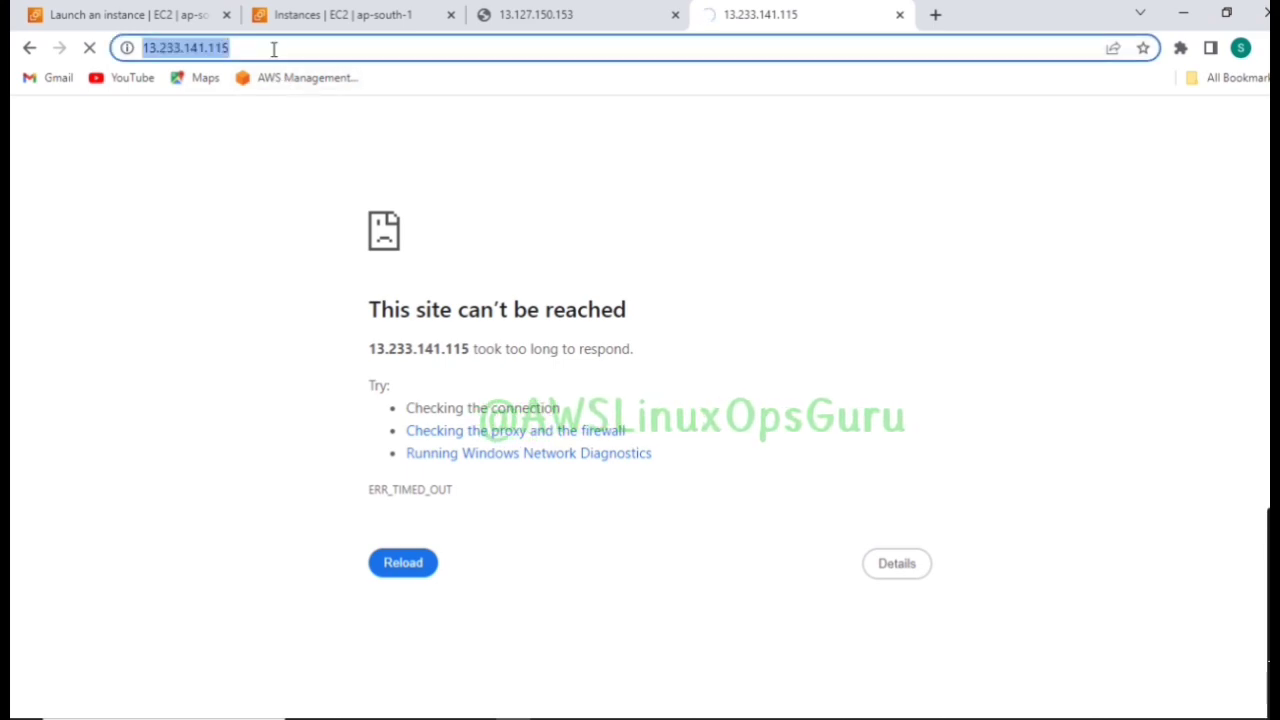
key("Return")
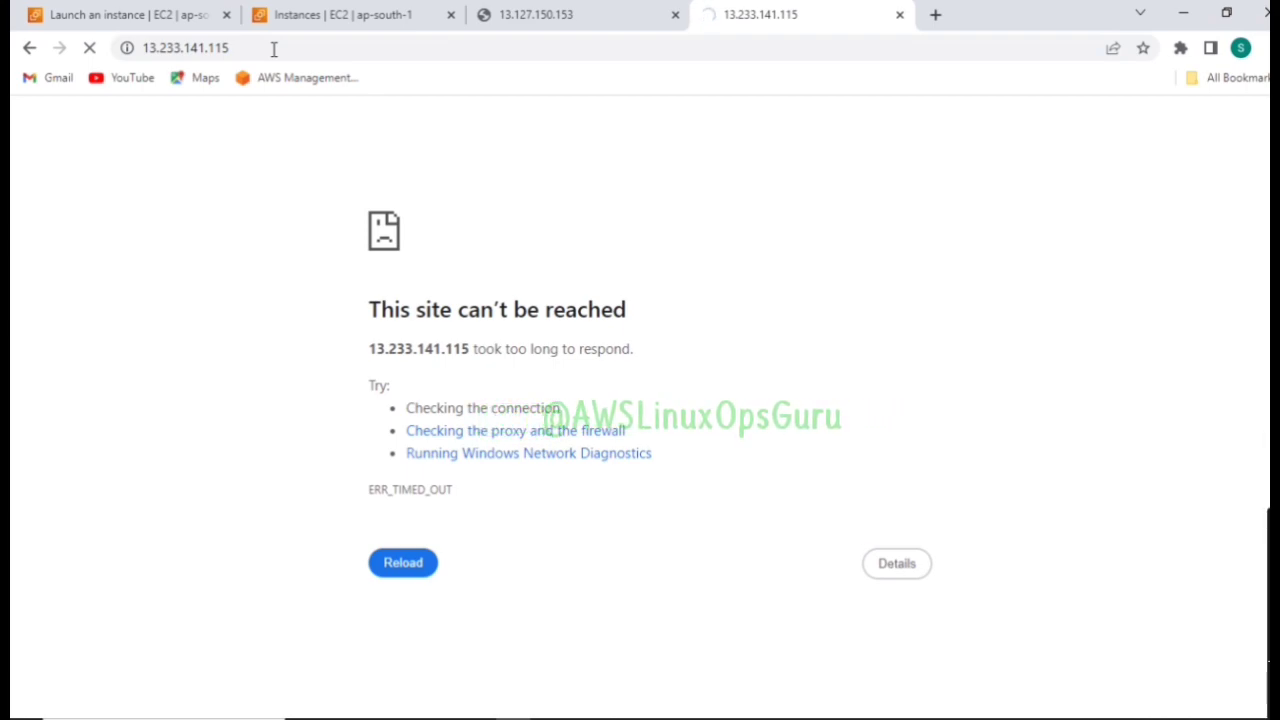
key("F5")
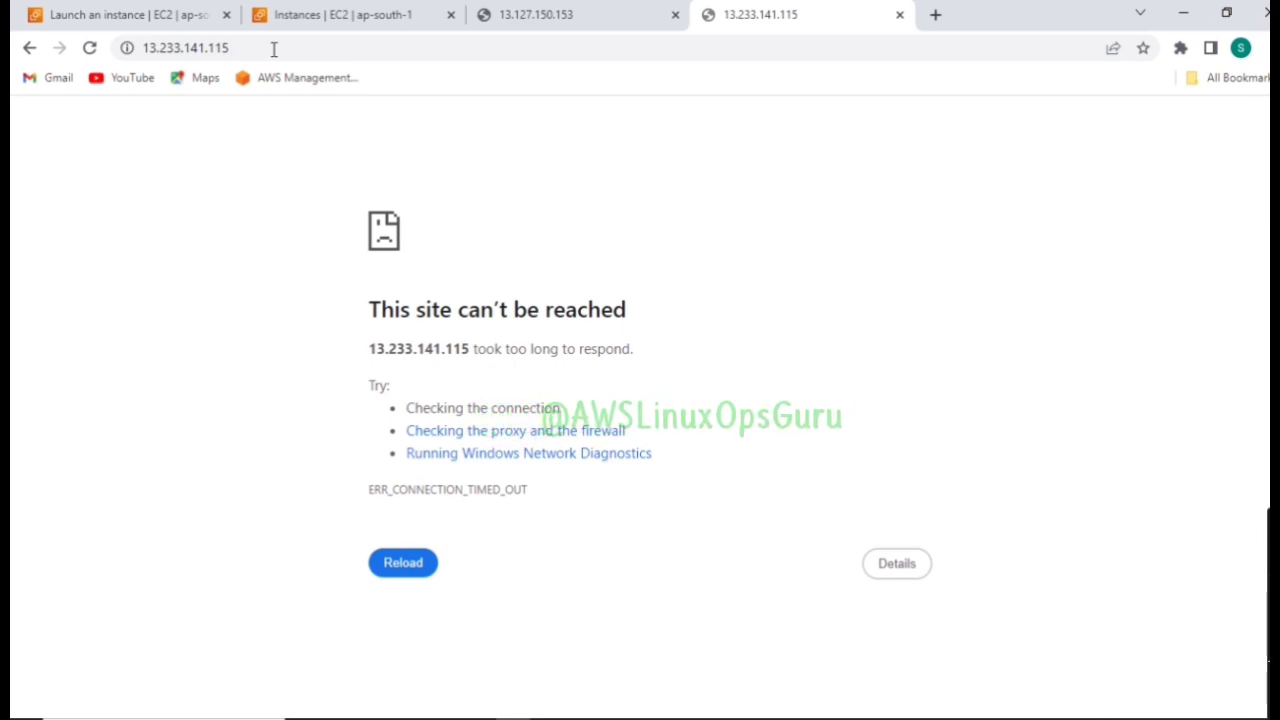
left_click(89, 48)
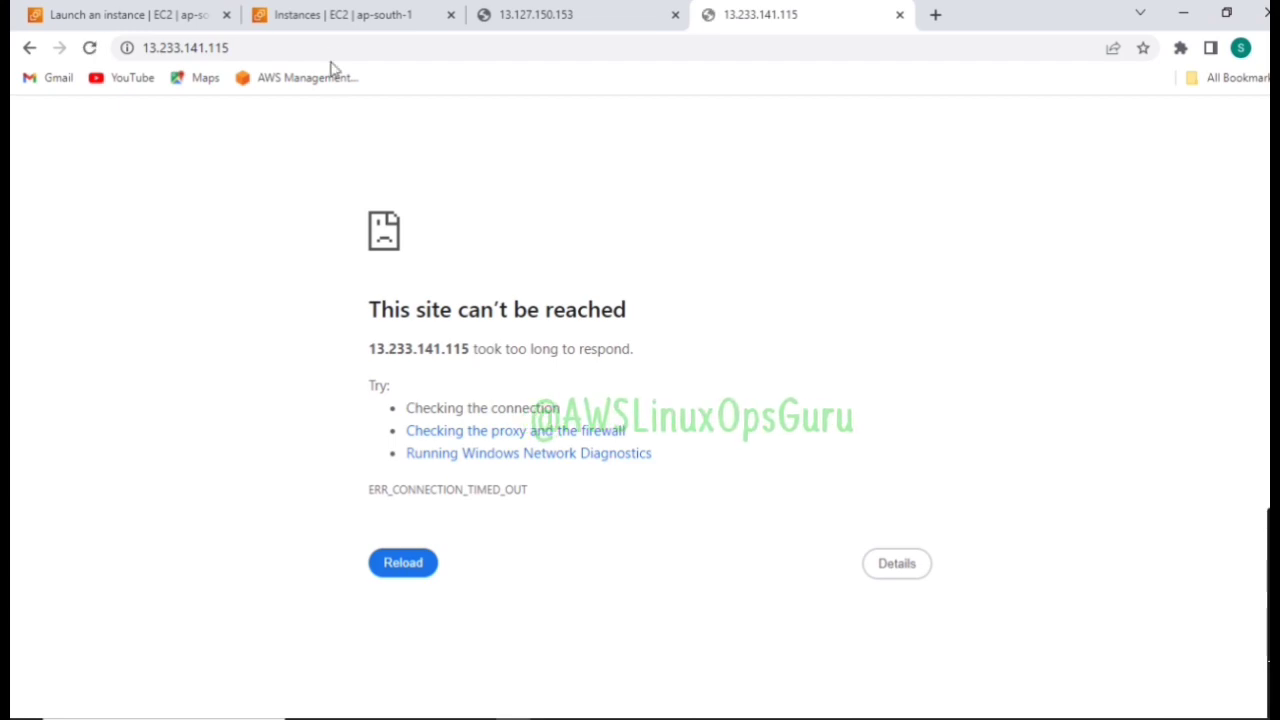
Remove the webserver security group from server2 in the EC2 console and save the change
left_click(345, 16)
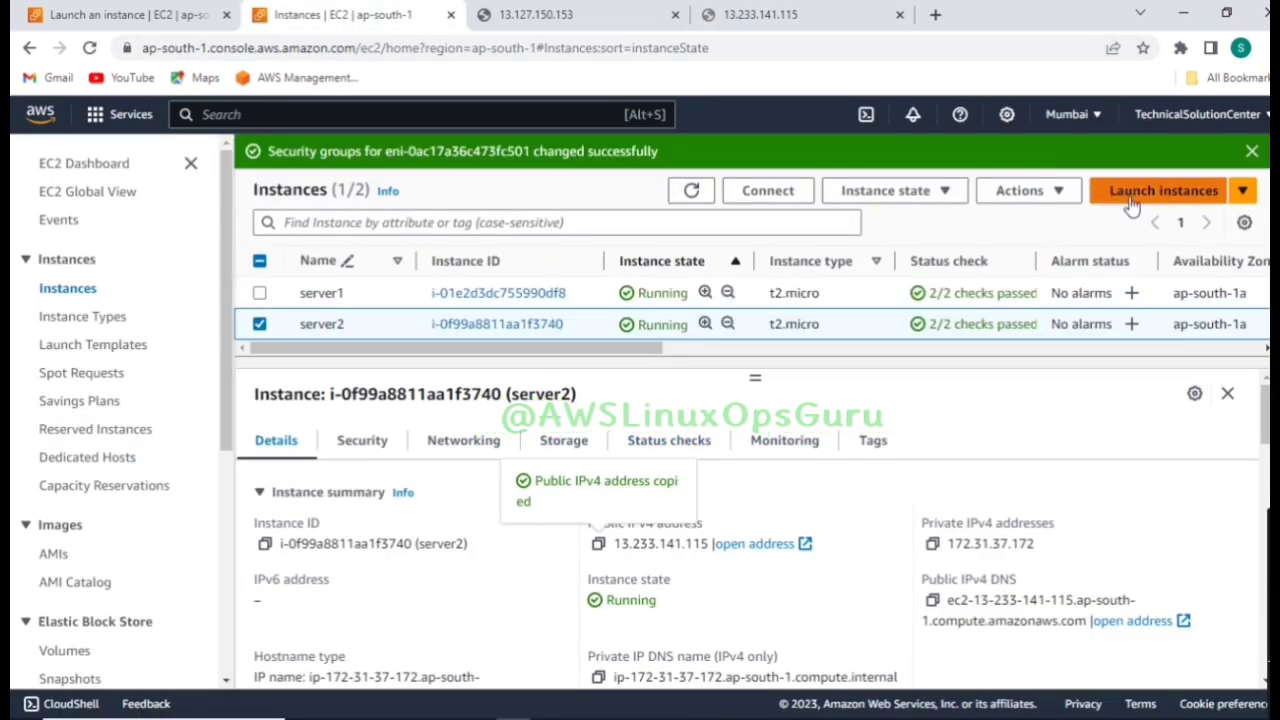
left_click(1060, 195)
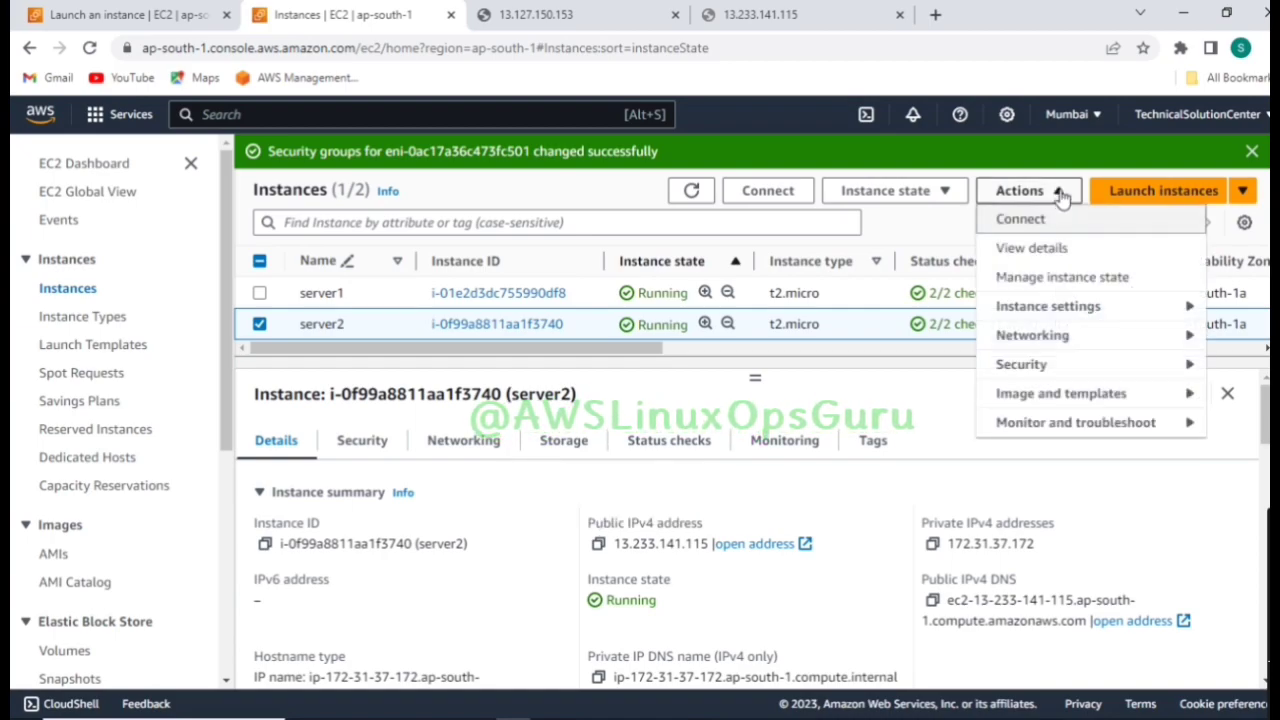
mouse_move(1088, 375)
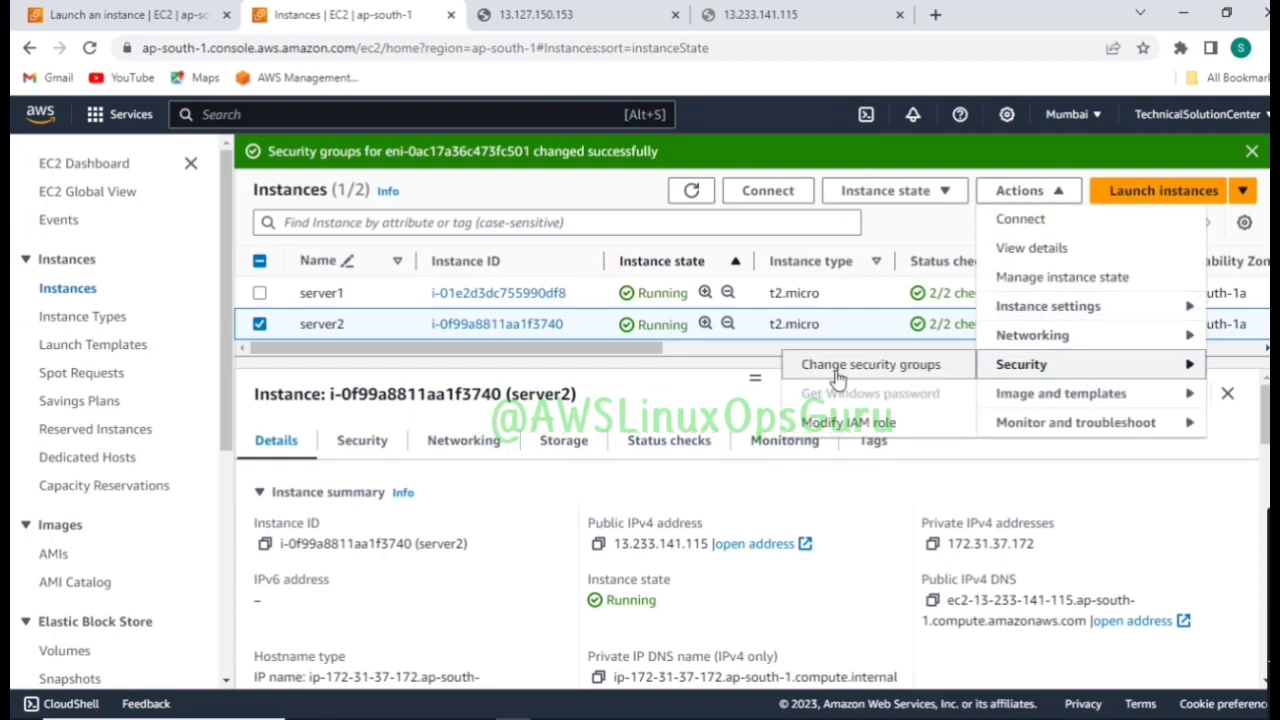
left_click(853, 367)
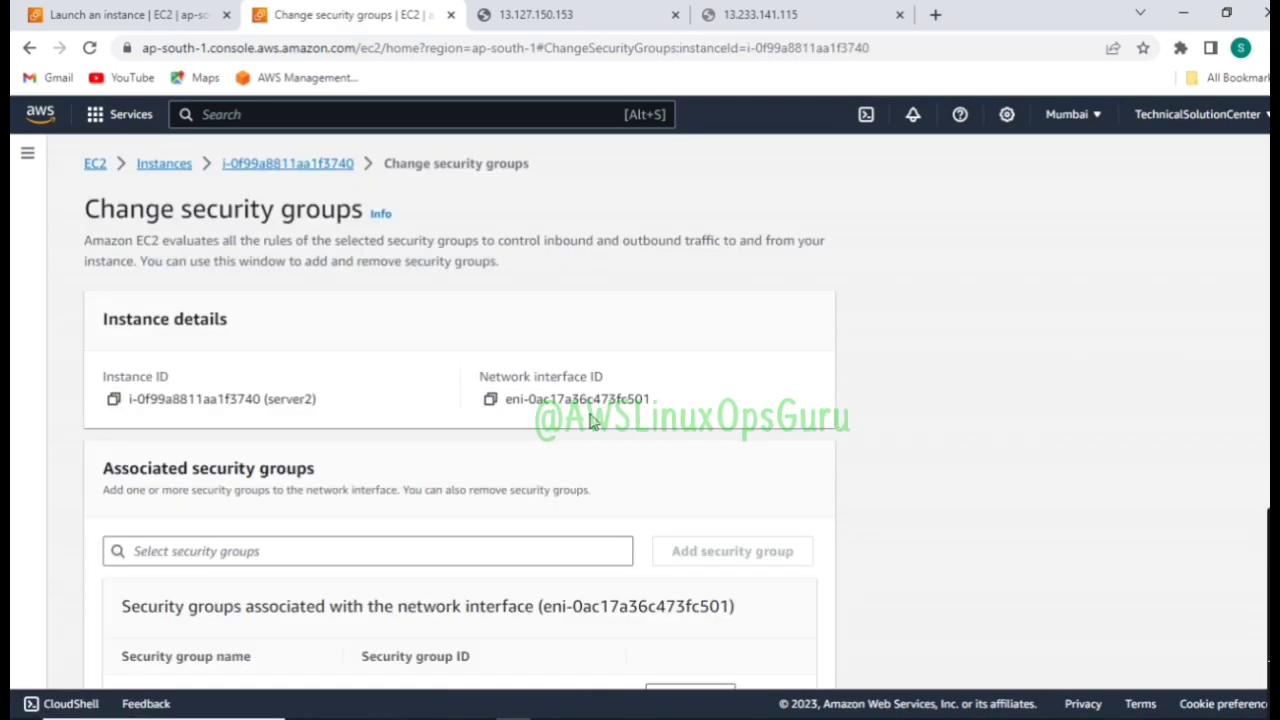
scroll(543, 447, "down", 3)
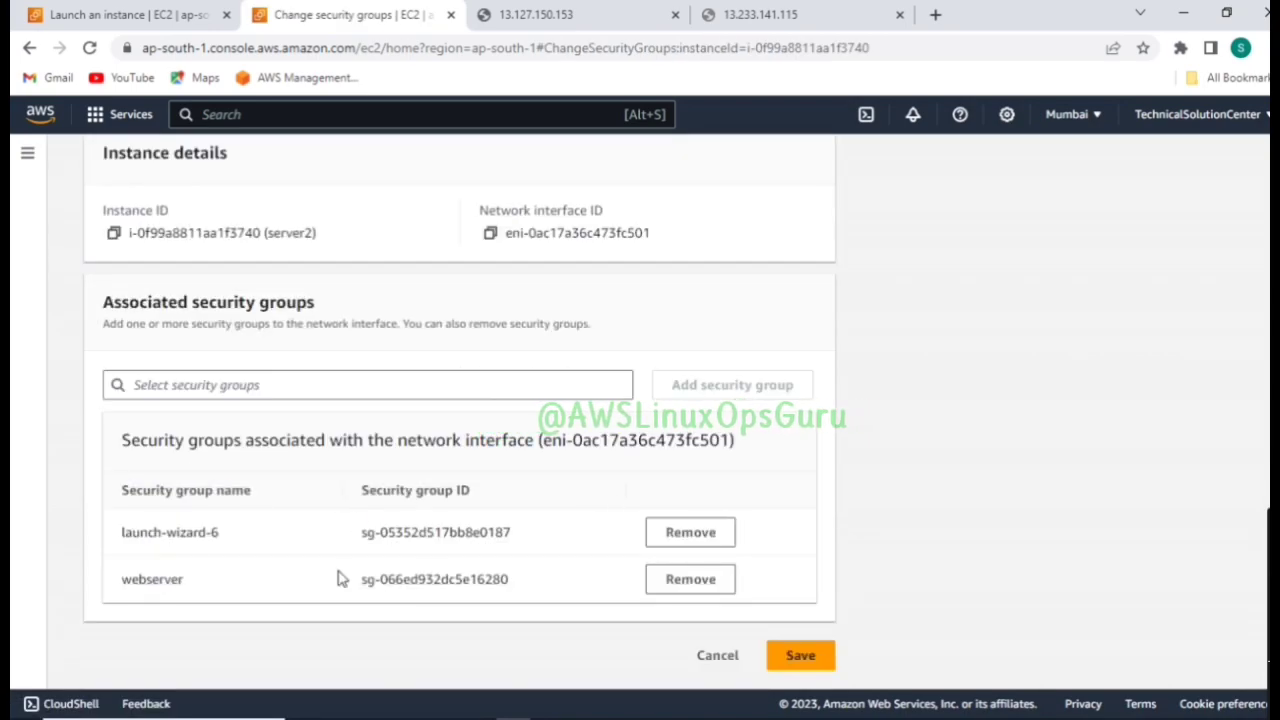
left_click(688, 582)
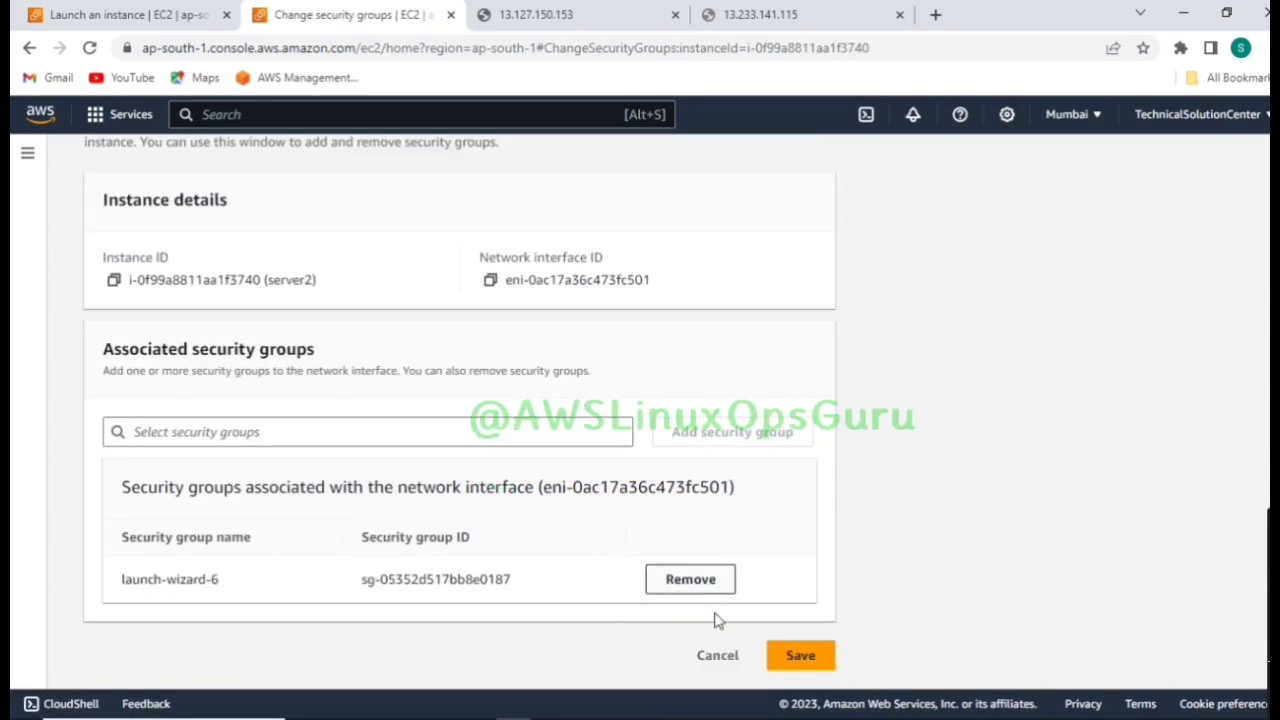
left_click(800, 655)
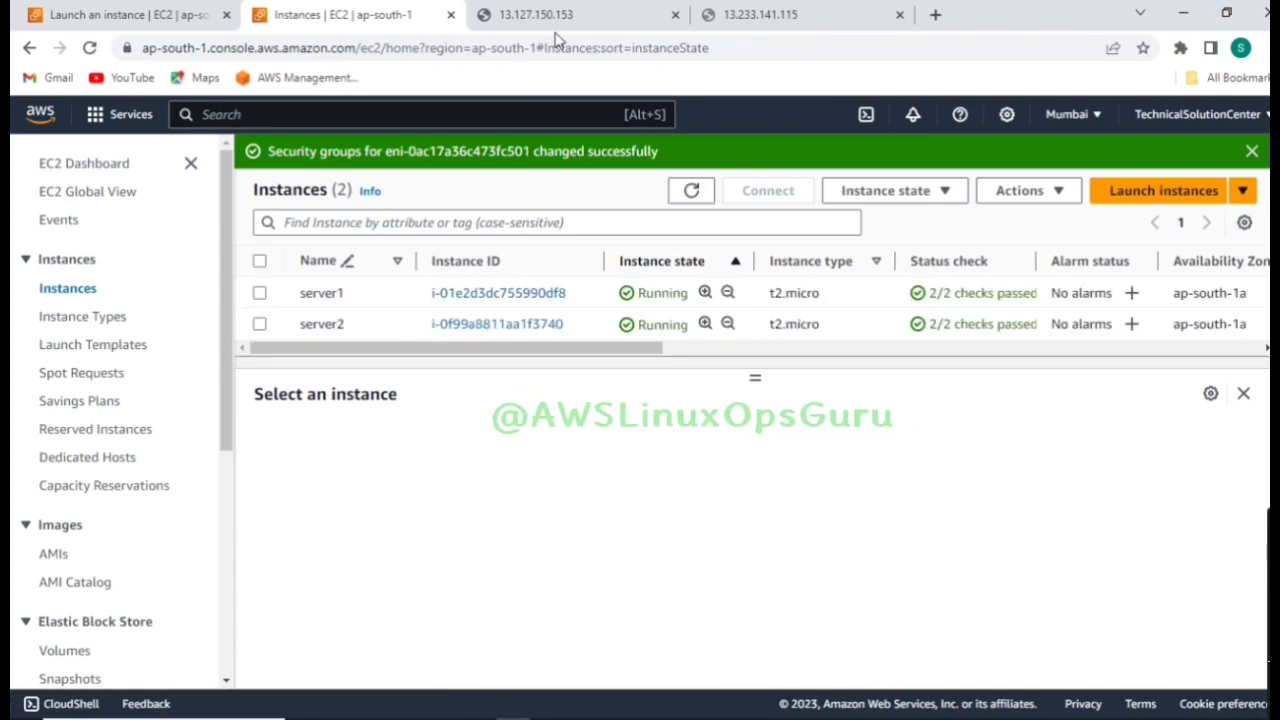
Return to the 13.233.141.115 page and reload it to test access with the changed security groups
left_click(752, 15)
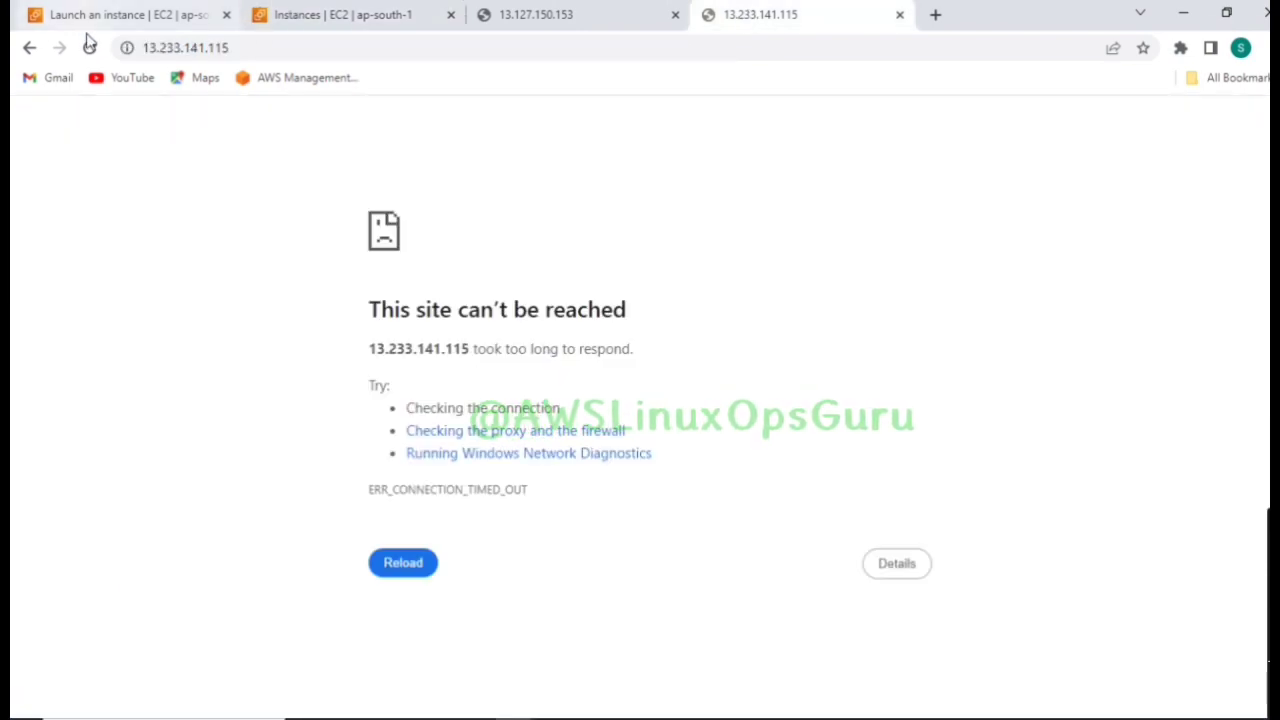
left_click(89, 47)
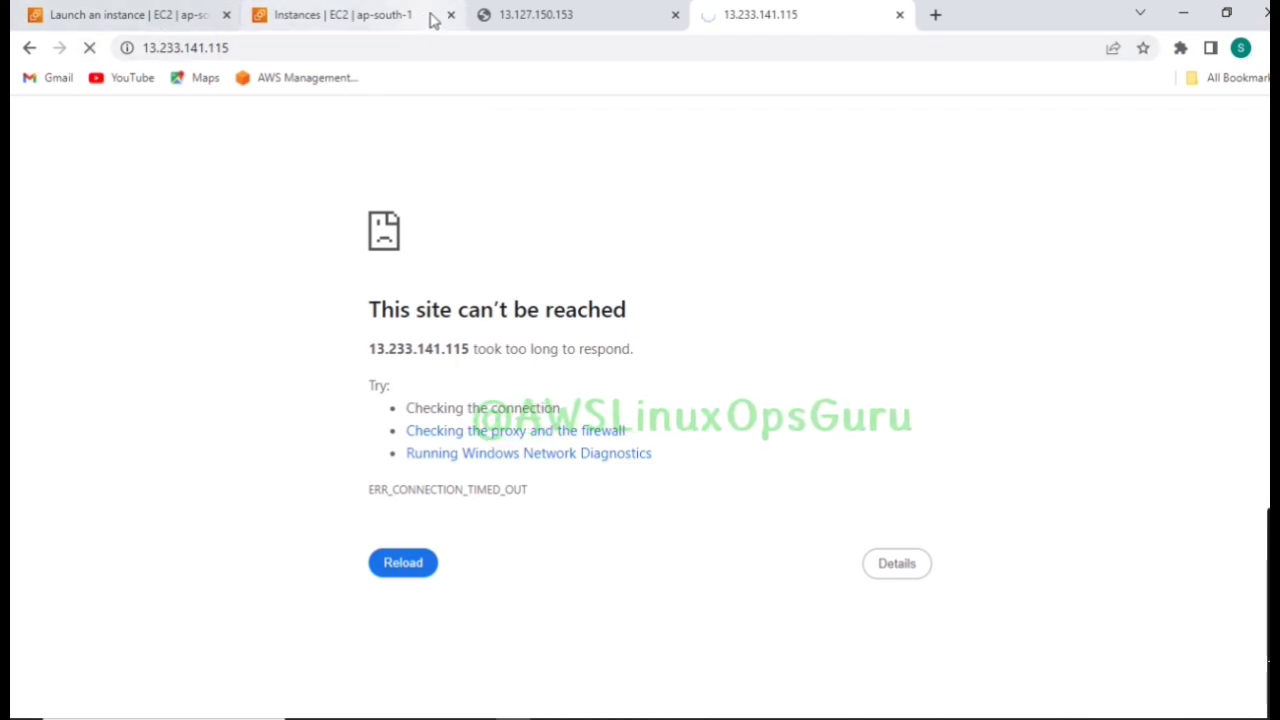
mouse_move(401, 31)
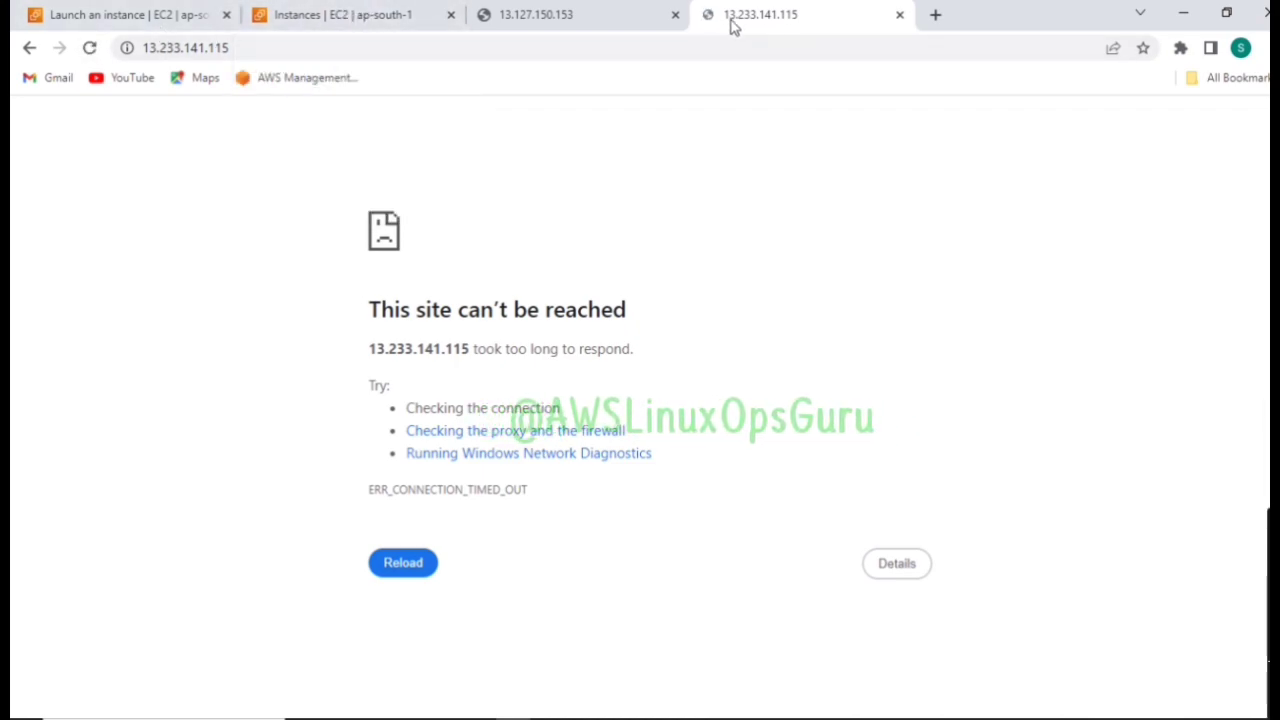
left_click(89, 47)
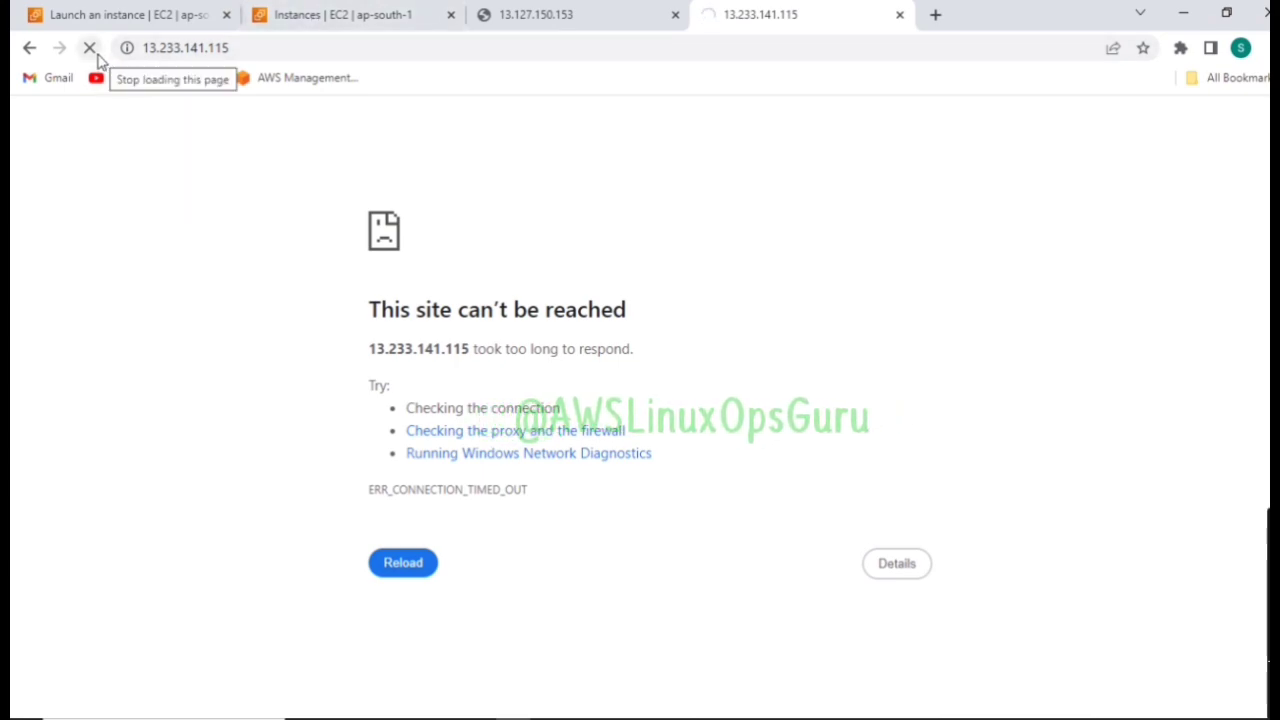
Go back to the EC2 instances list and open the Change security groups page for server2
left_click(330, 14)
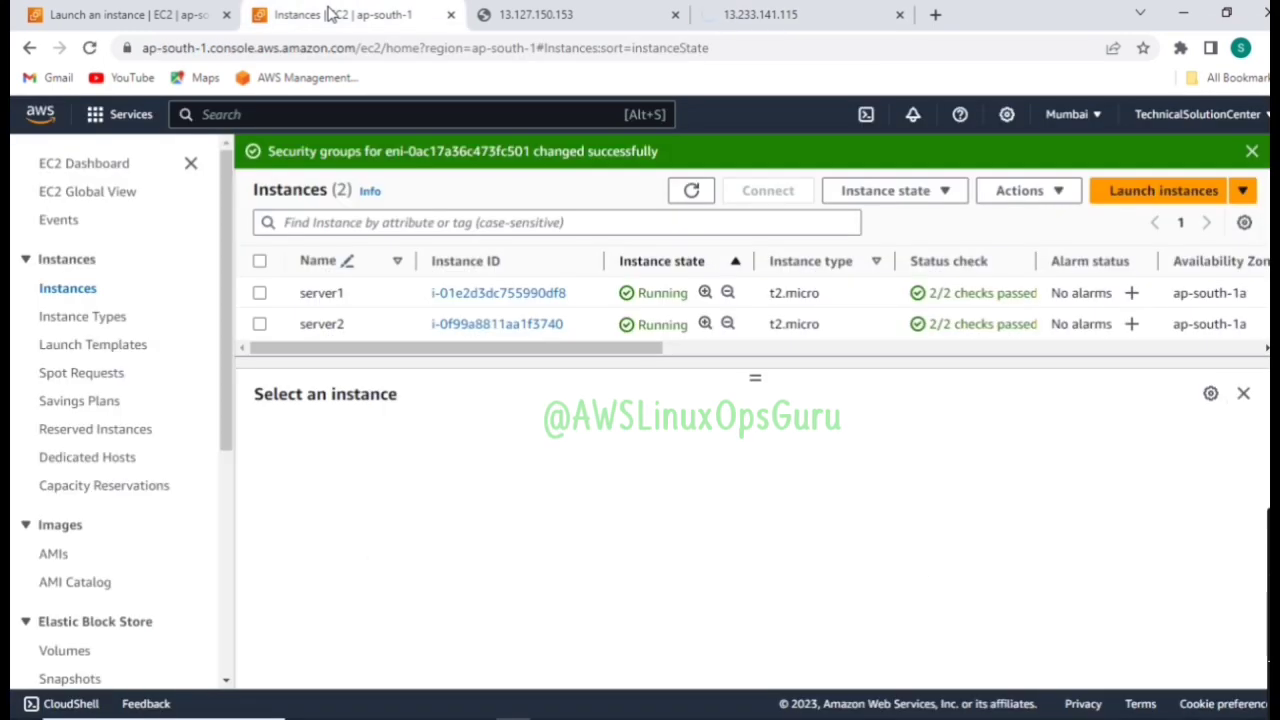
left_click(259, 324)
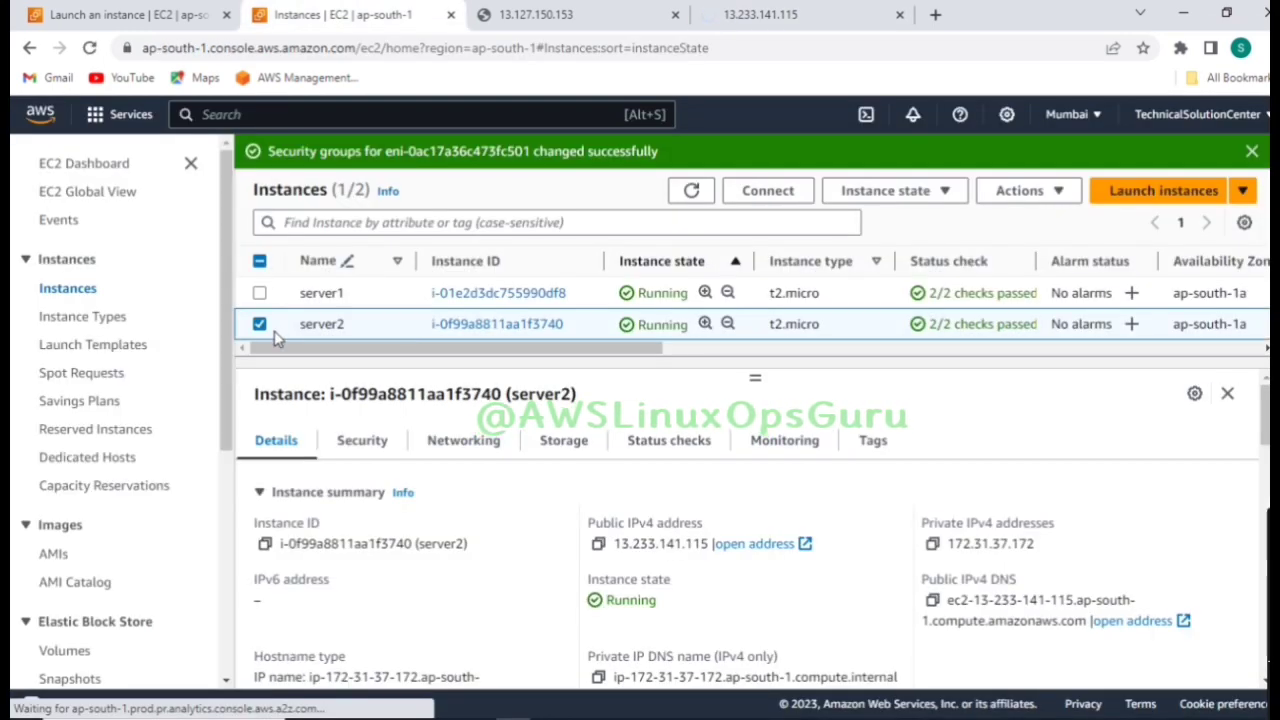
left_click(1048, 198)
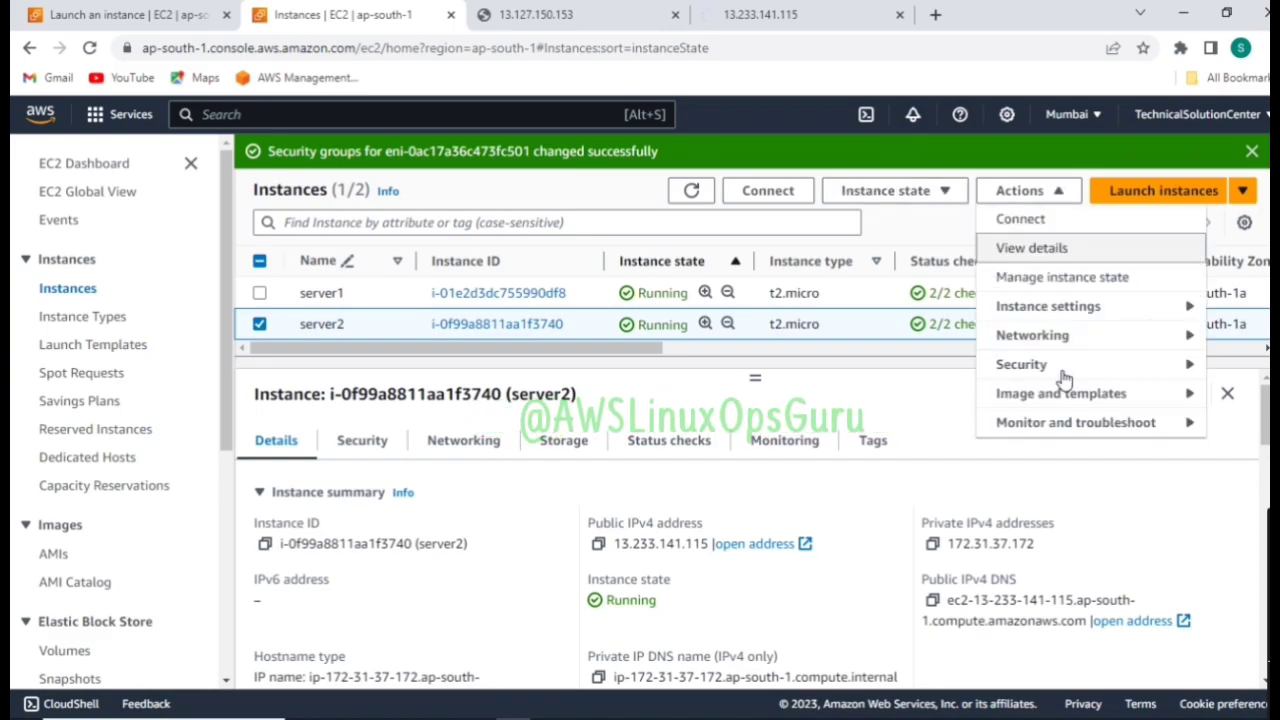
mouse_move(1040, 366)
left_click(866, 366)
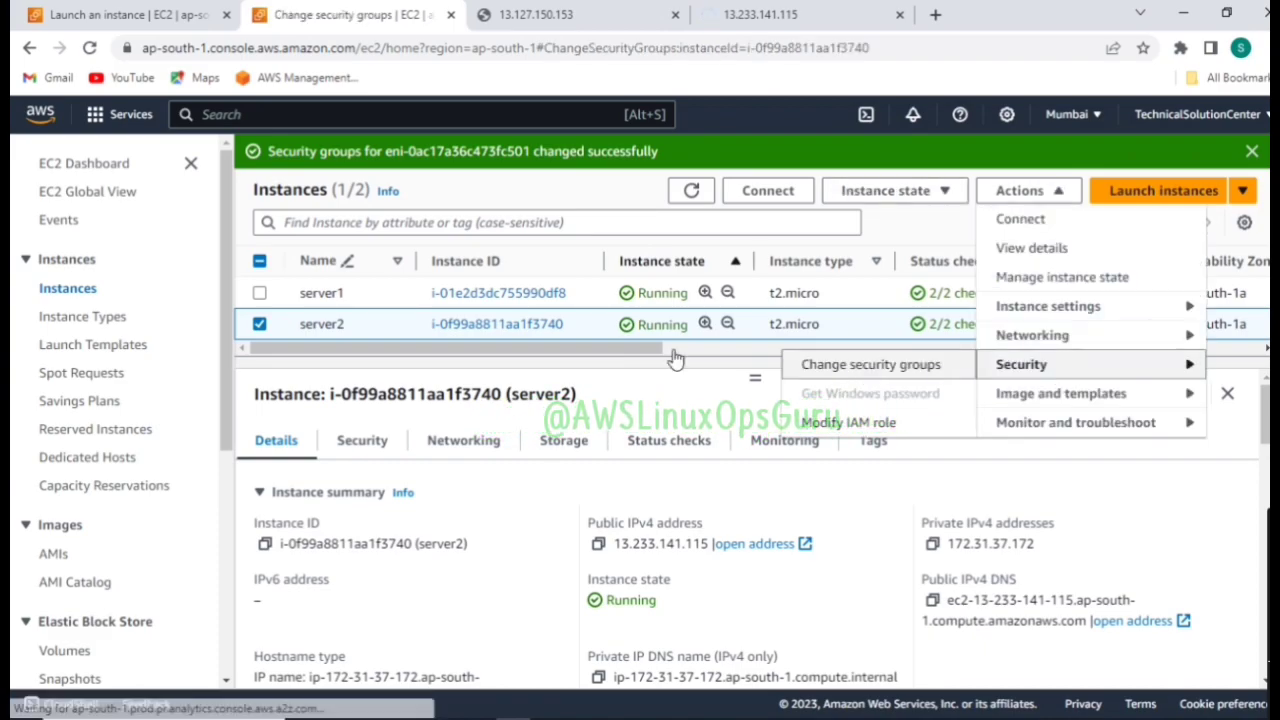
scroll(394, 451, "down", 1)
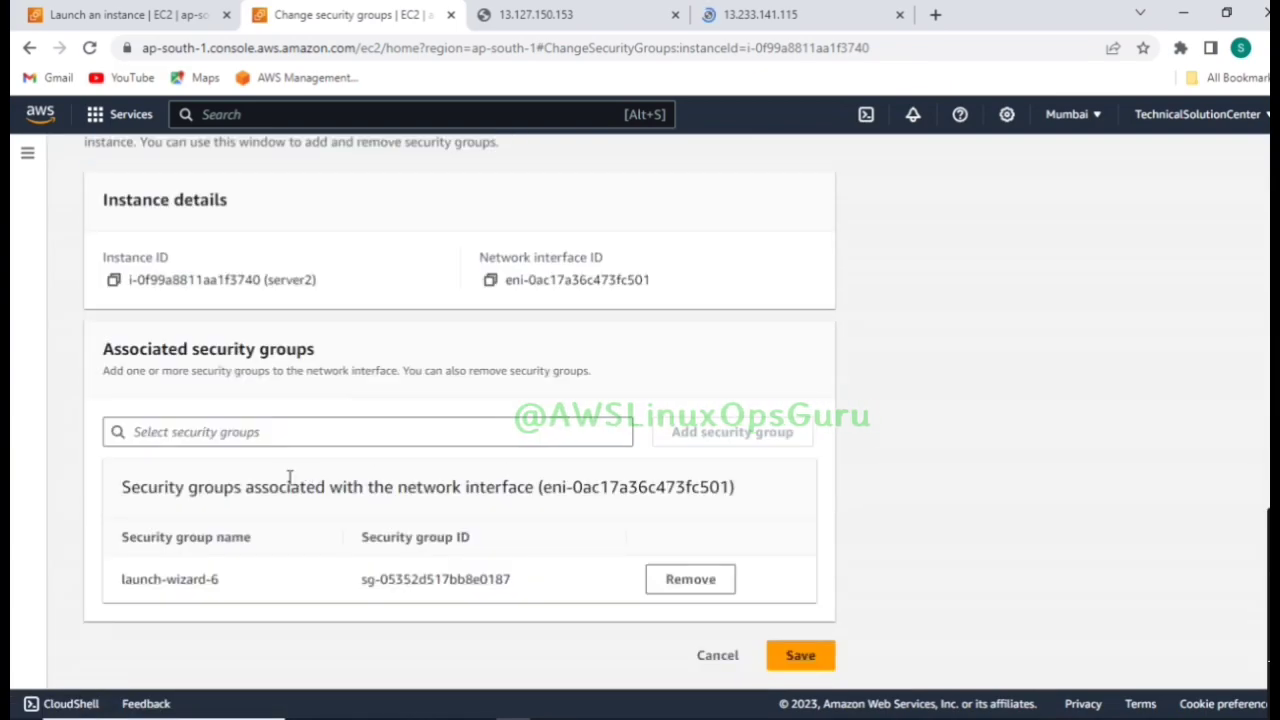
Replace launch-wizard-6 with the webserver security group on server2 and save the change
left_click(320, 428)
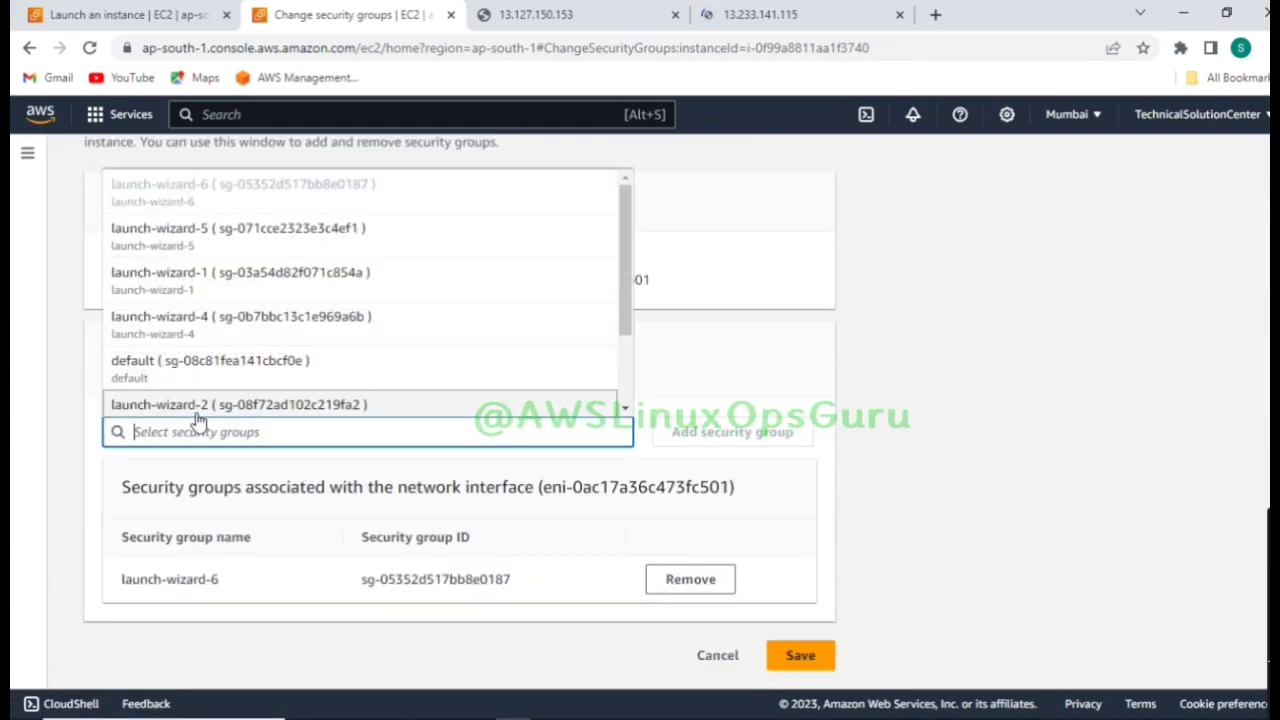
scroll(230, 378, "down", 2)
left_click(205, 395)
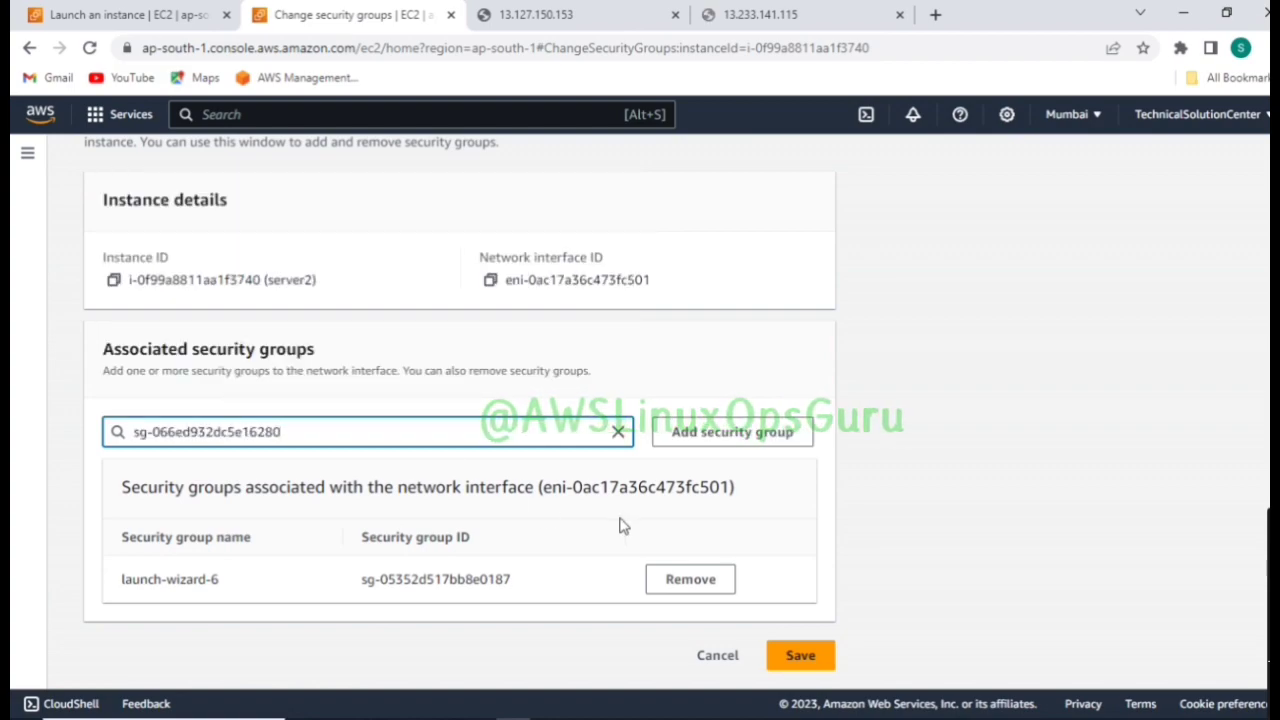
left_click(690, 437)
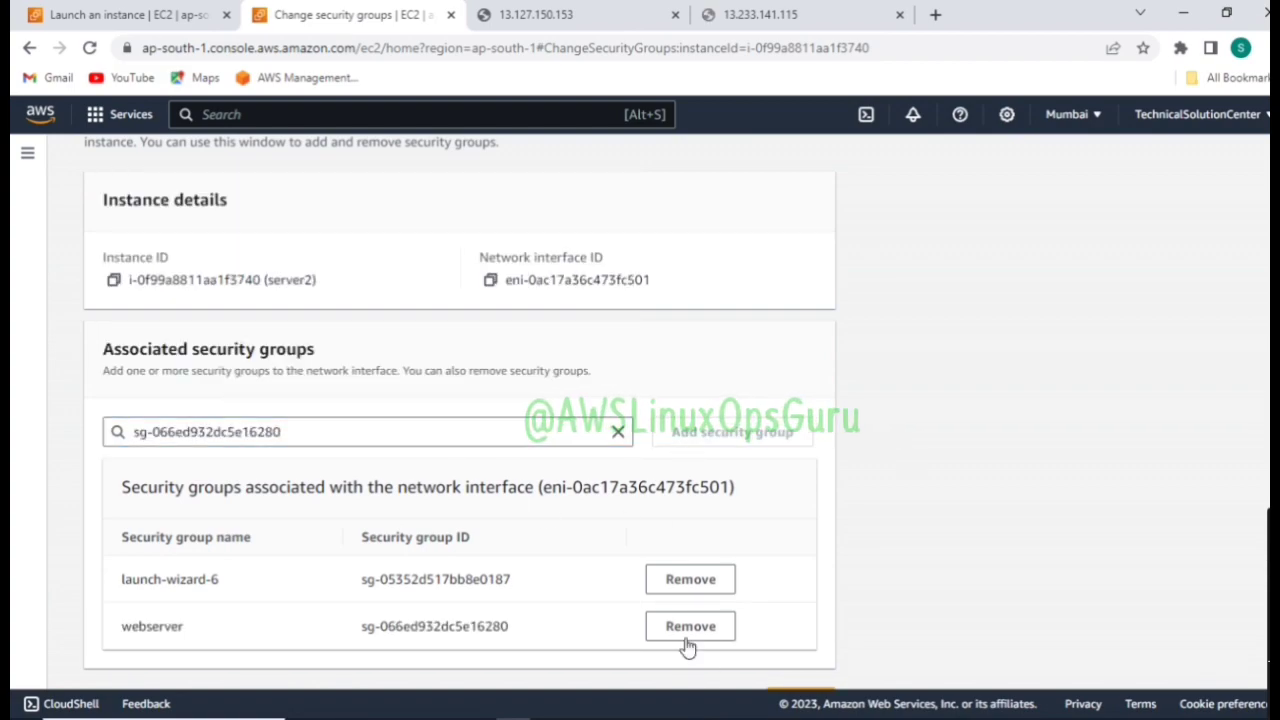
left_click(712, 590)
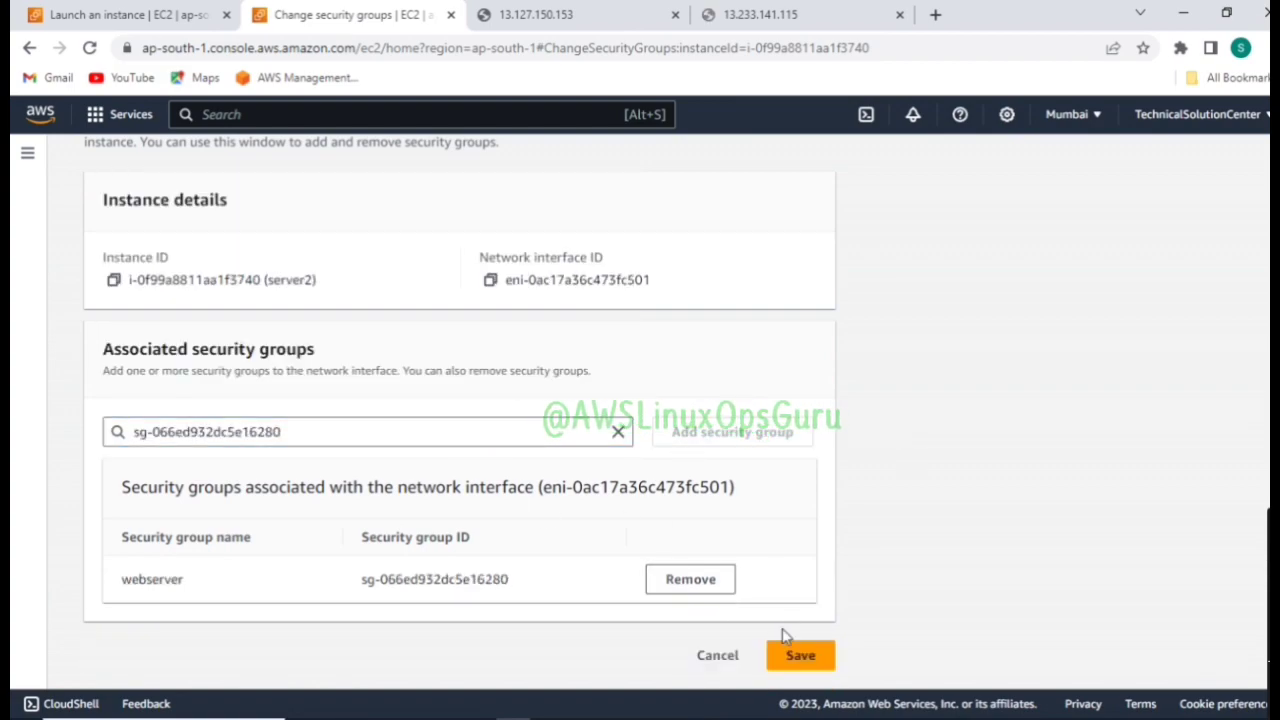
left_click(800, 660)
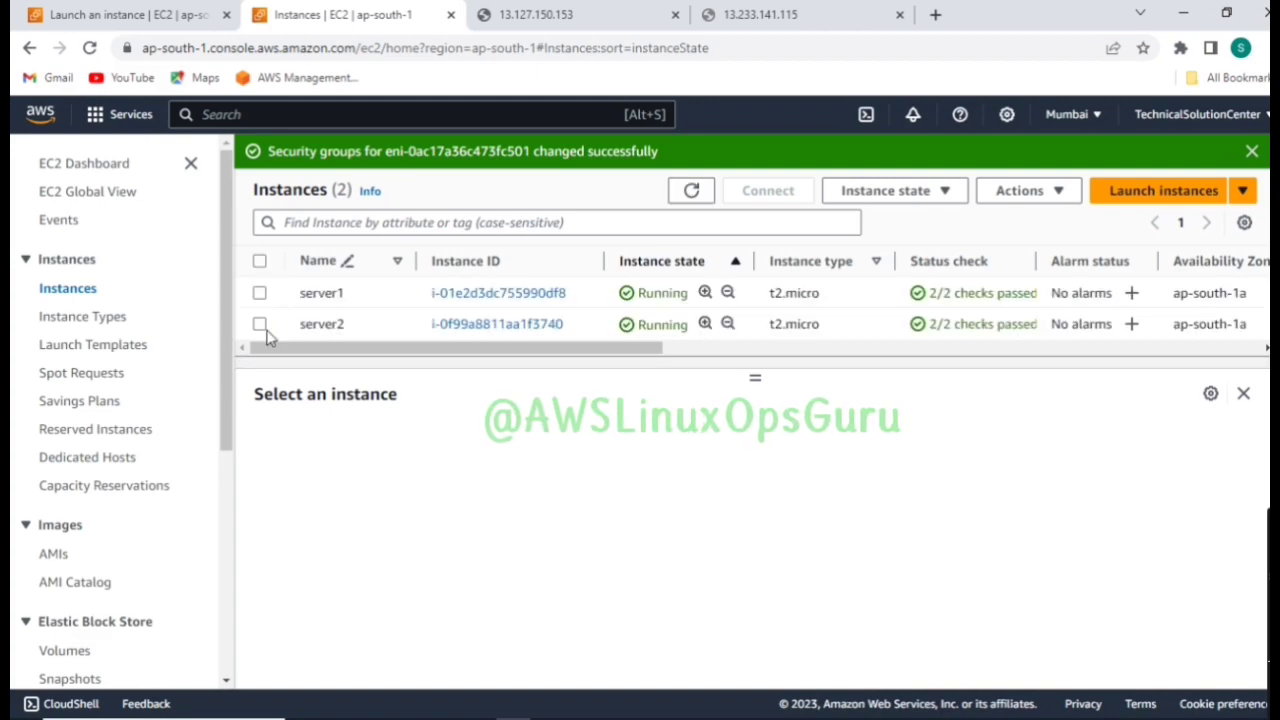
Copy server2's public IPv4 address from its details and reload the 13.233.141.115 page
left_click(259, 324)
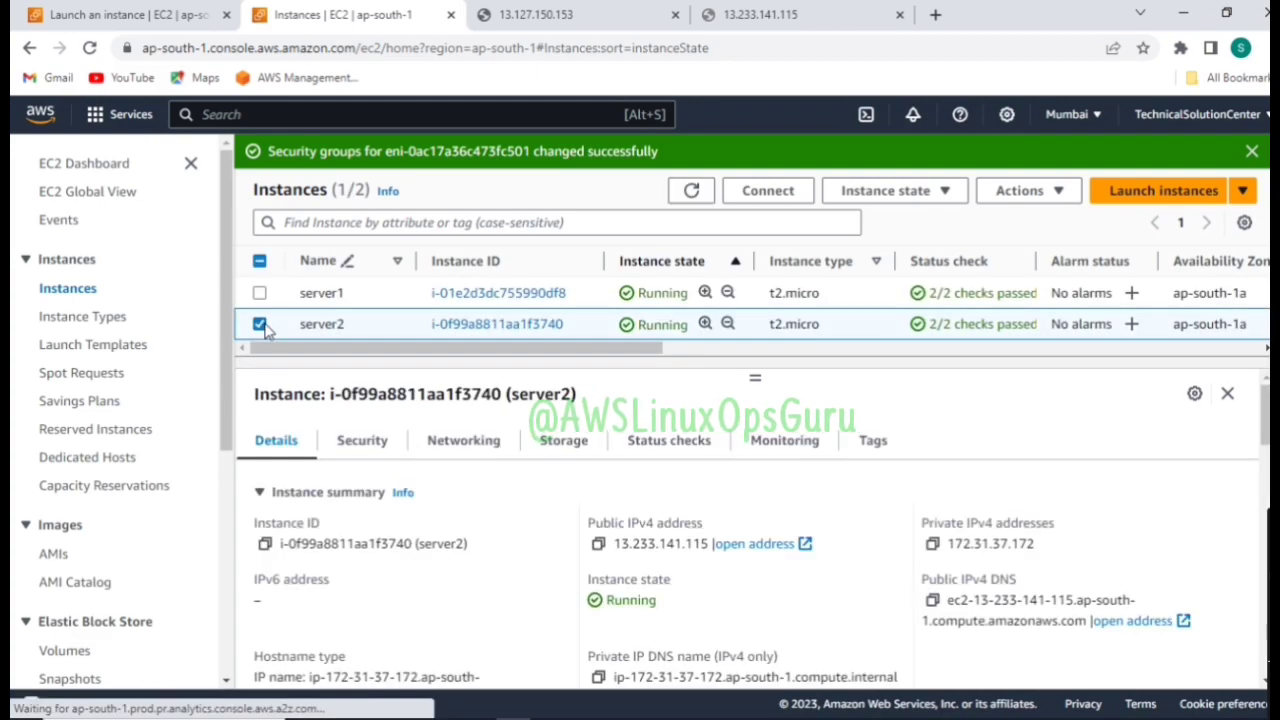
left_click(598, 546)
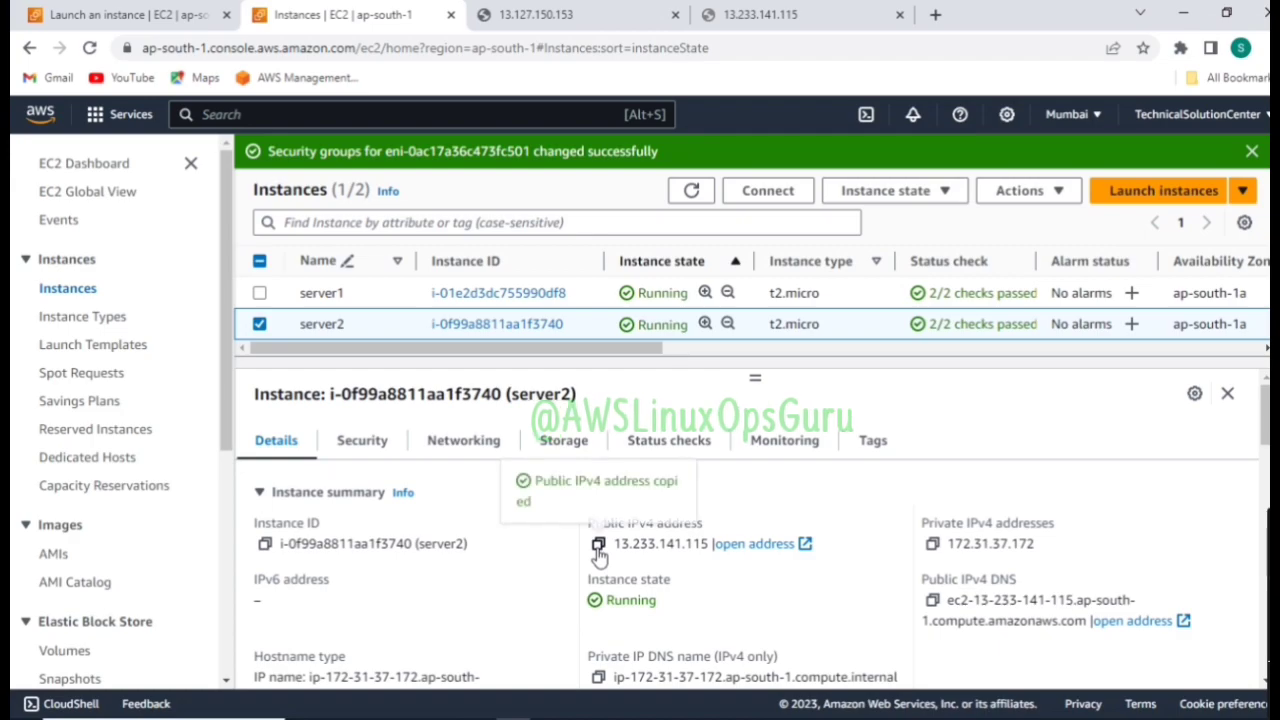
left_click(745, 16)
left_click(88, 48)
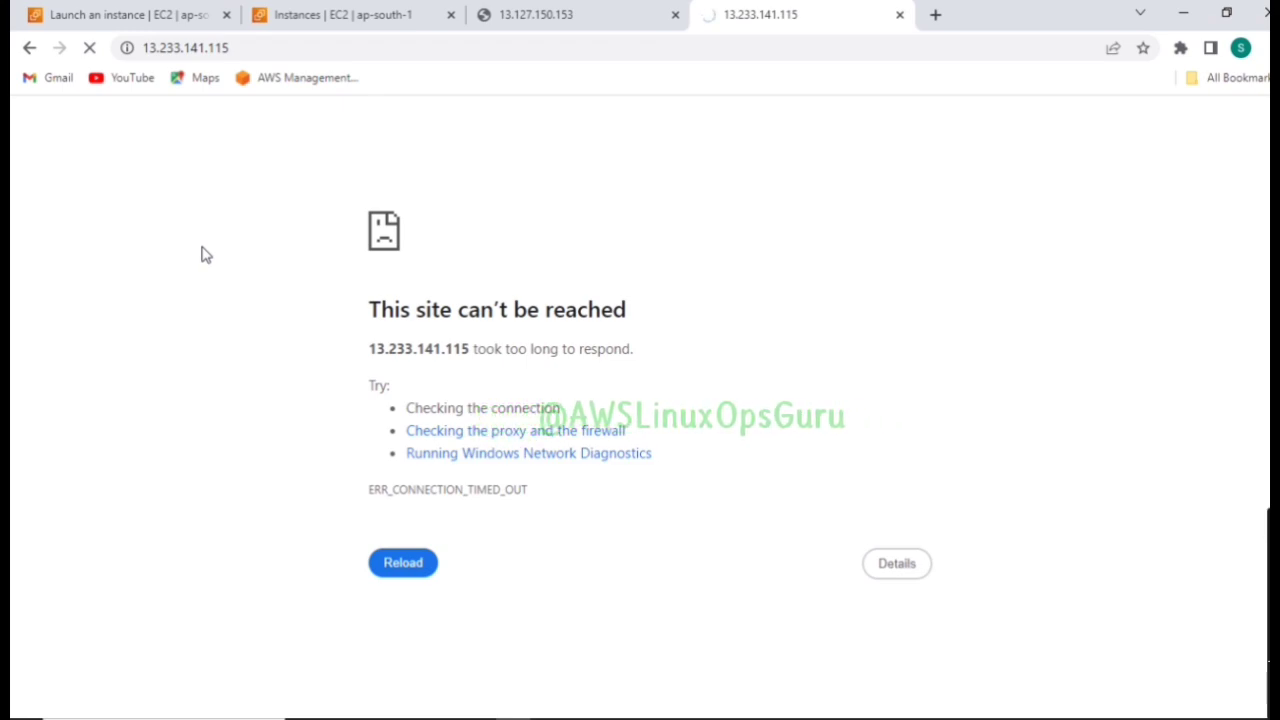
Review the httpd service status in the PuTTY terminal and return to the 13.233.141.115 page in the browser
mouse_move(658, 706)
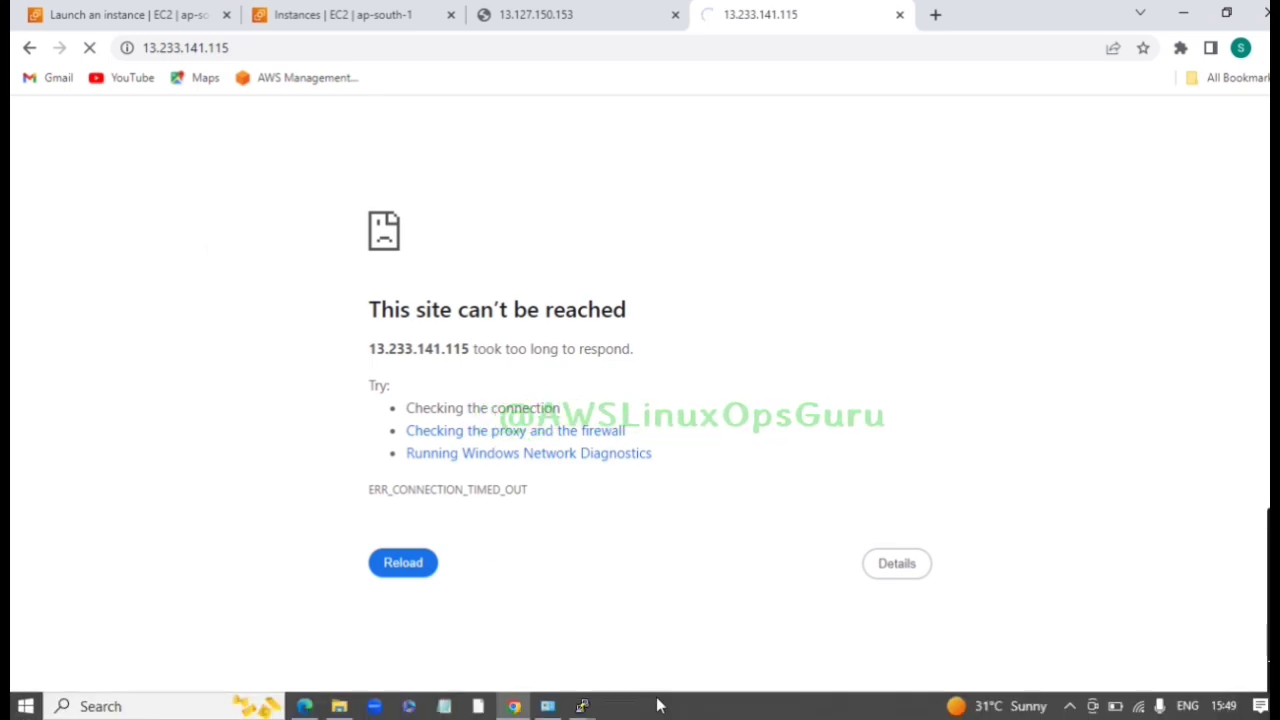
mouse_move(582, 706)
left_click(651, 645)
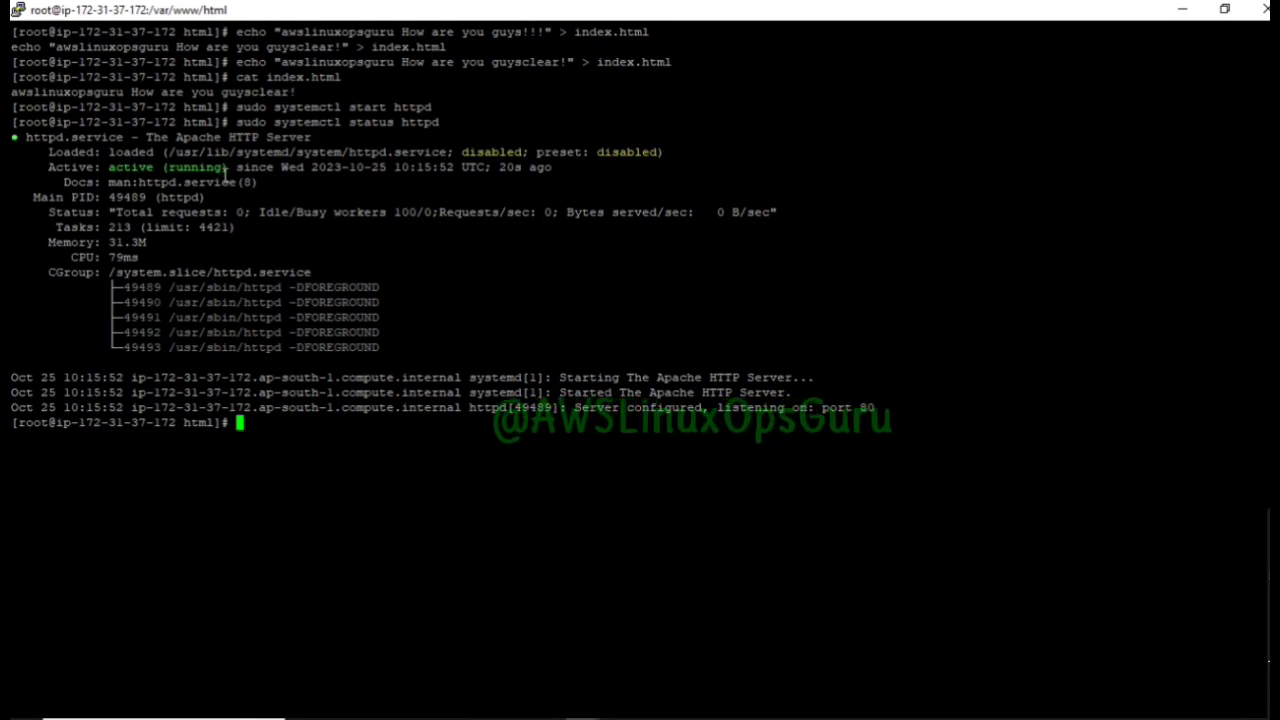
left_click(1184, 9)
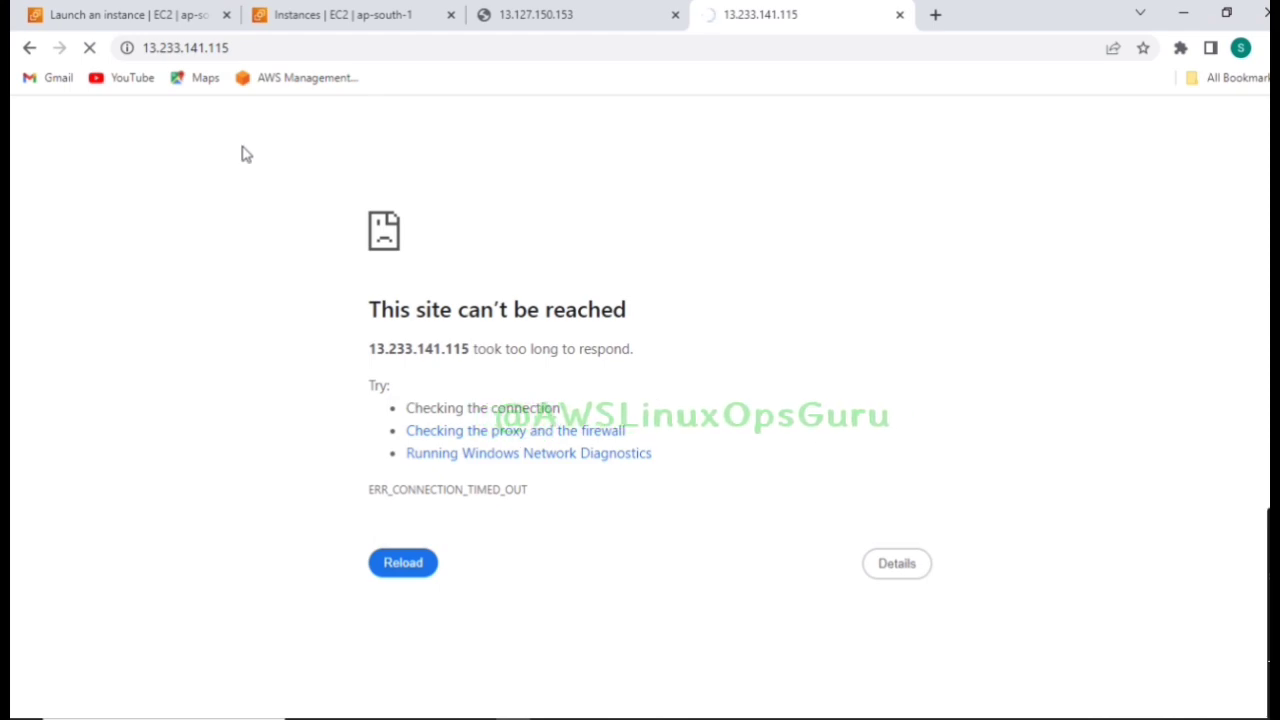
left_click(126, 48)
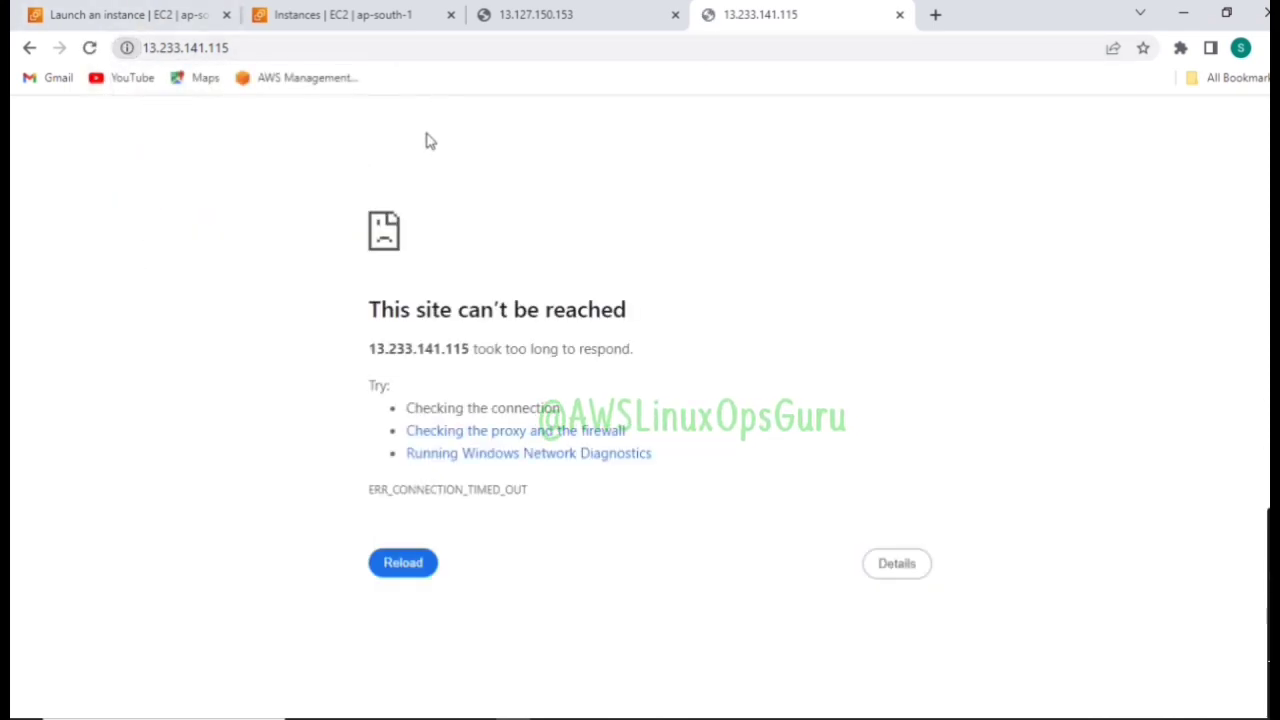
Copy server2's public IPv4 DNS name from its instance details and load it in place of the 13.233.141.115 page
left_click(90, 48)
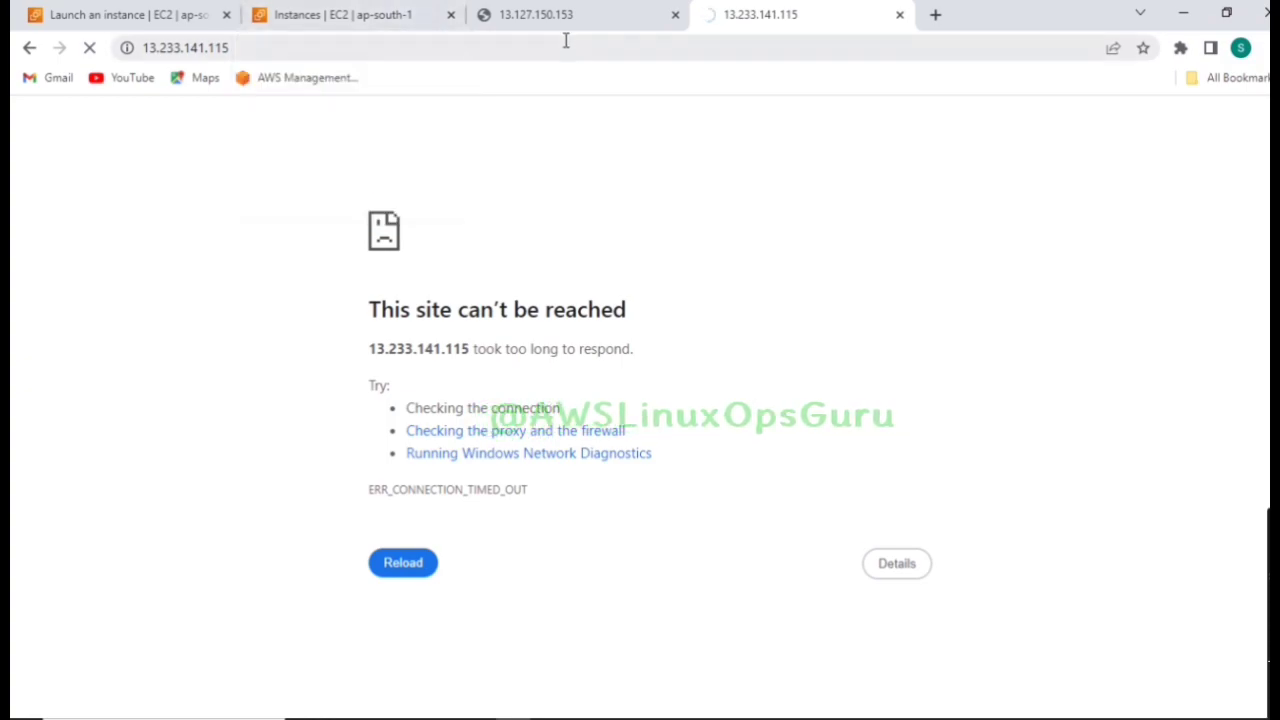
left_click(373, 19)
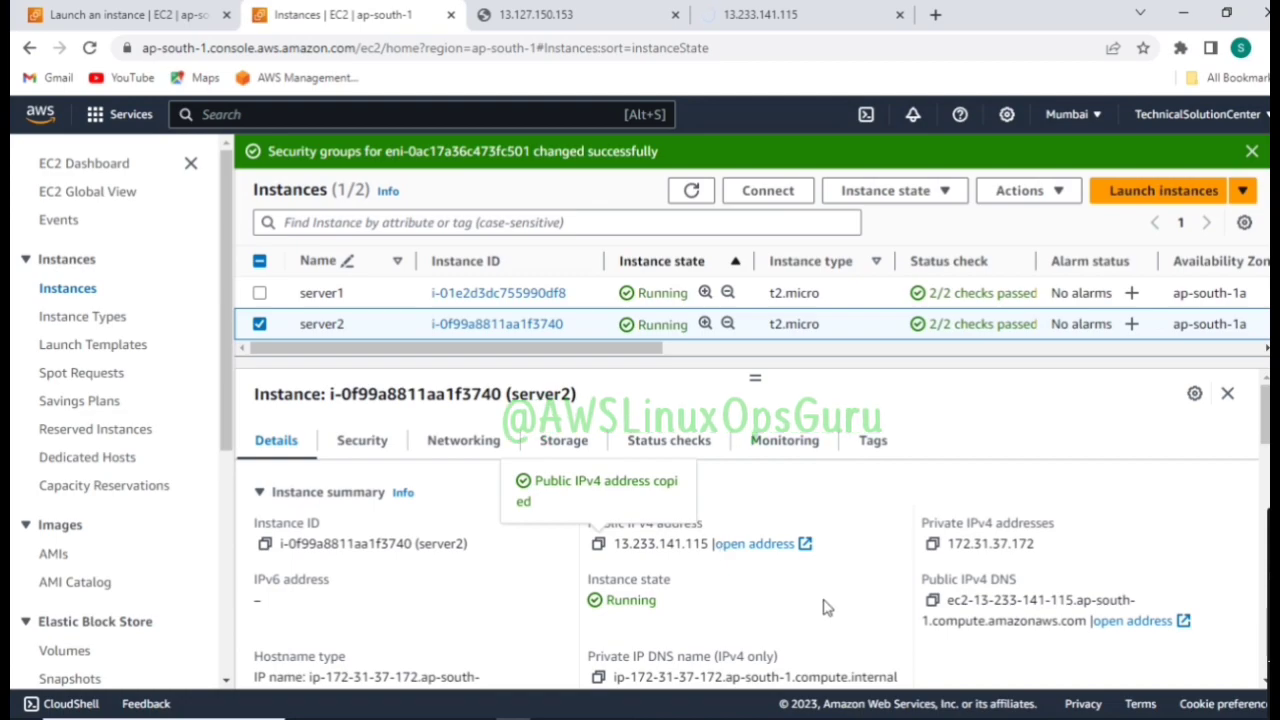
scroll(823, 606, "down", 1)
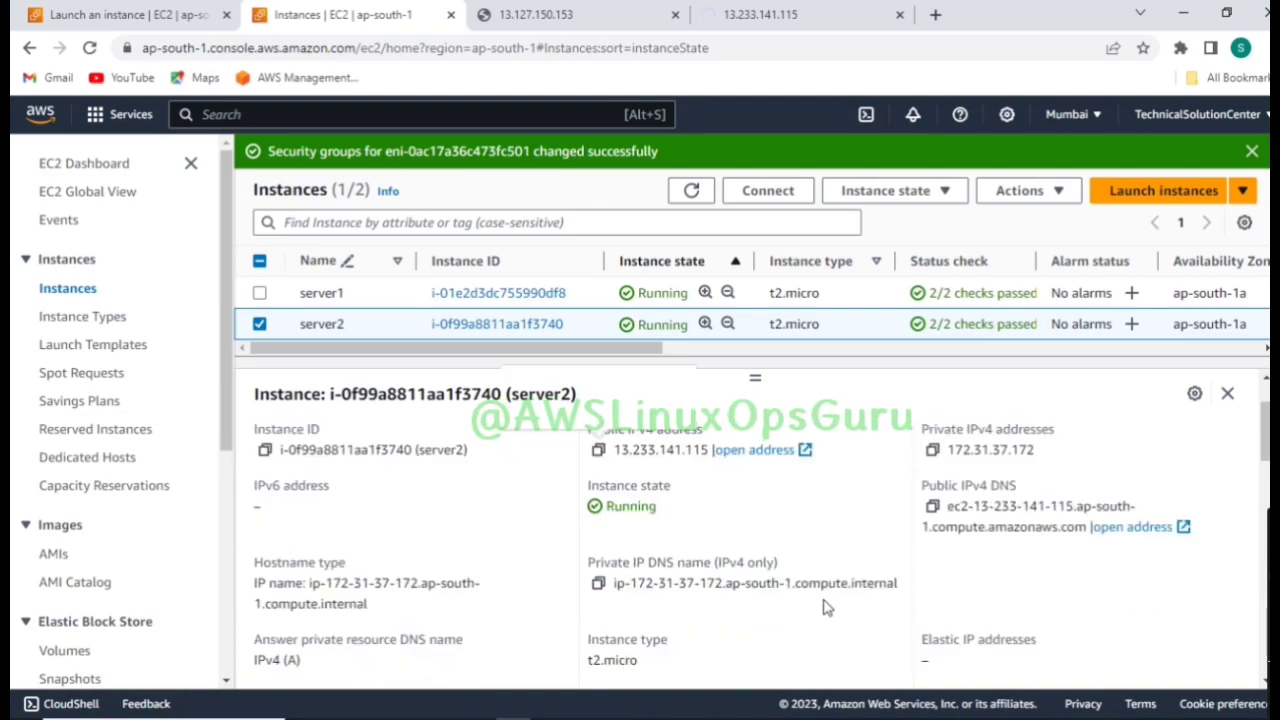
left_click(932, 506)
left_click(755, 10)
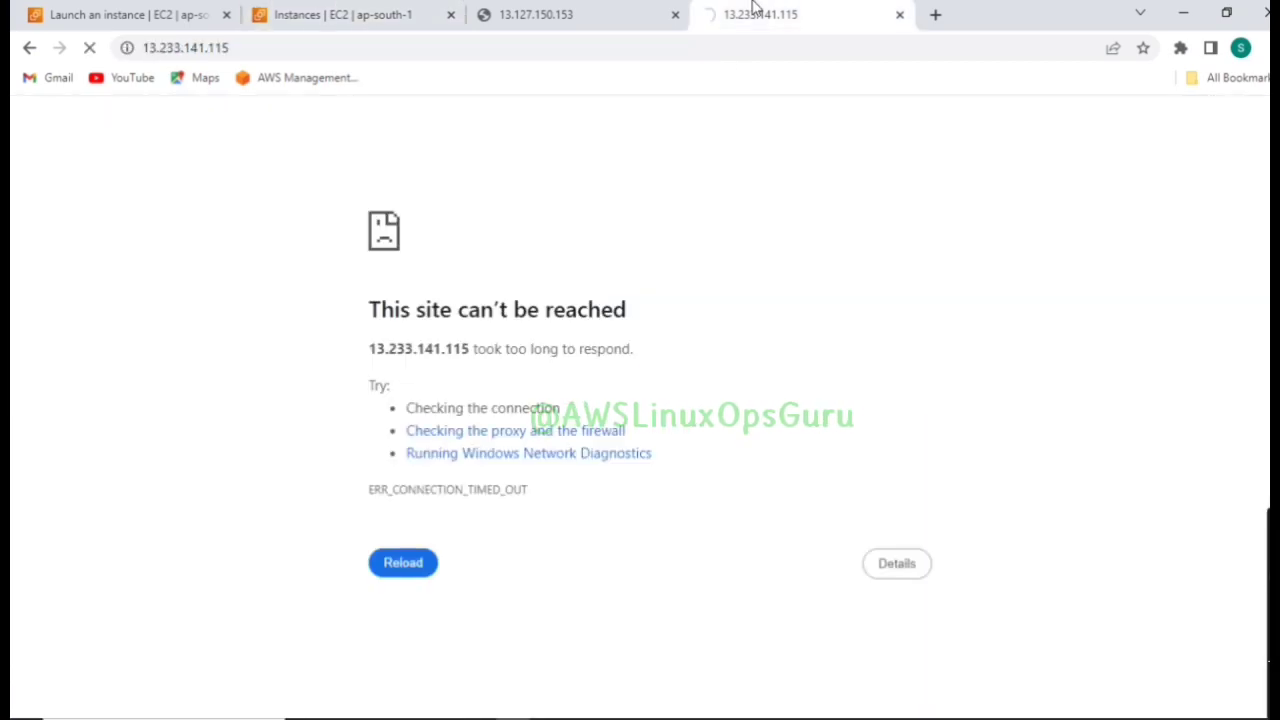
left_click(307, 45)
key("ctrl+v")
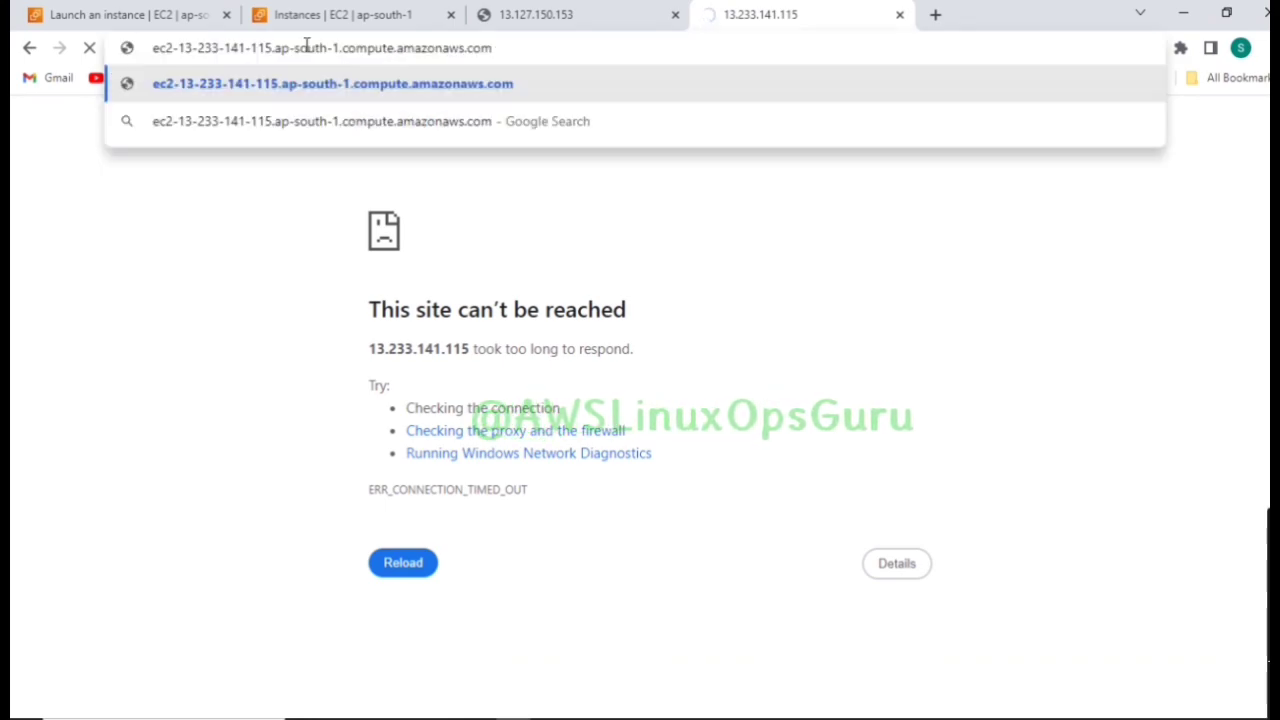
key("Return")
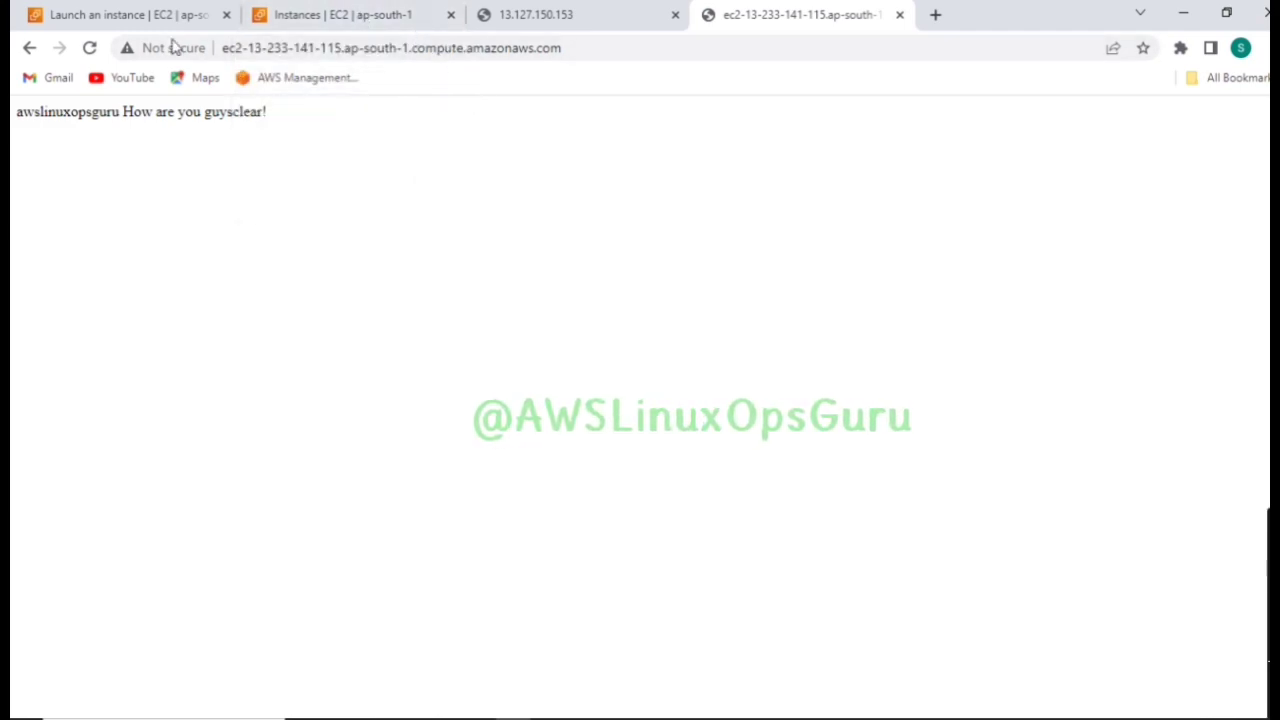
left_click(90, 50)
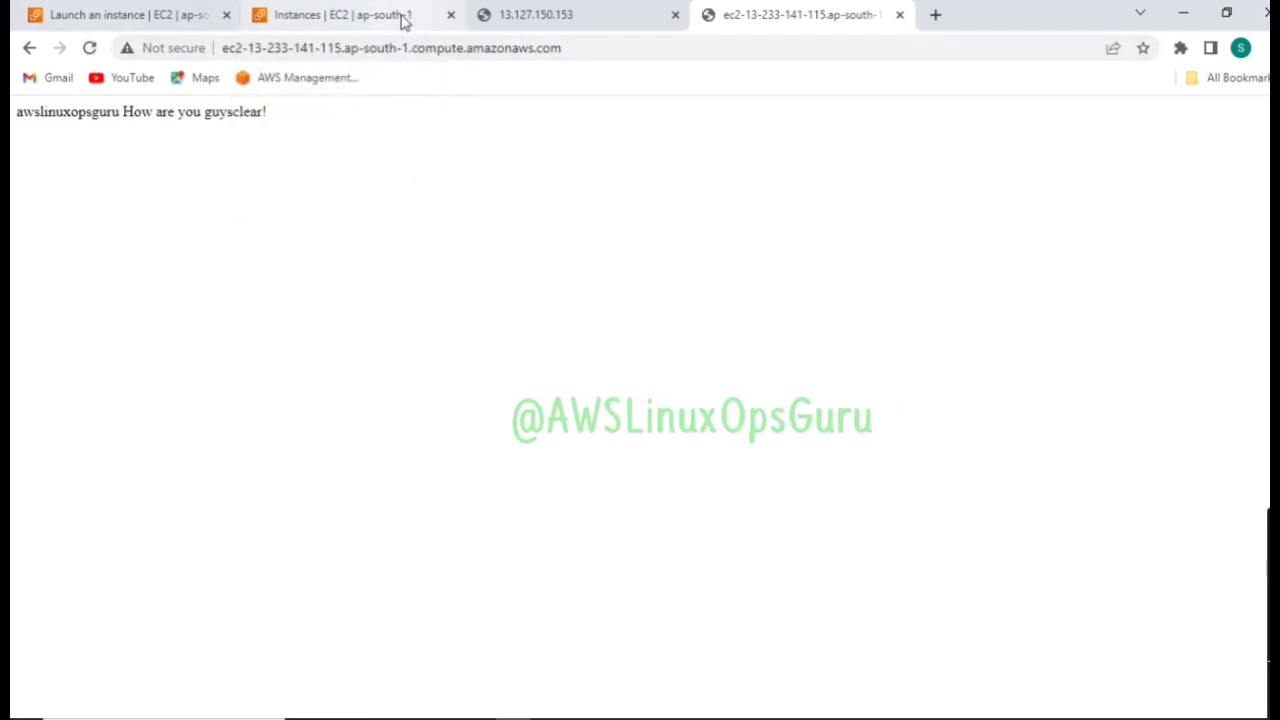
Open 13.233.141.115 in a new browser tab and compare it with the page served at server2's public DNS name
left_click(404, 20)
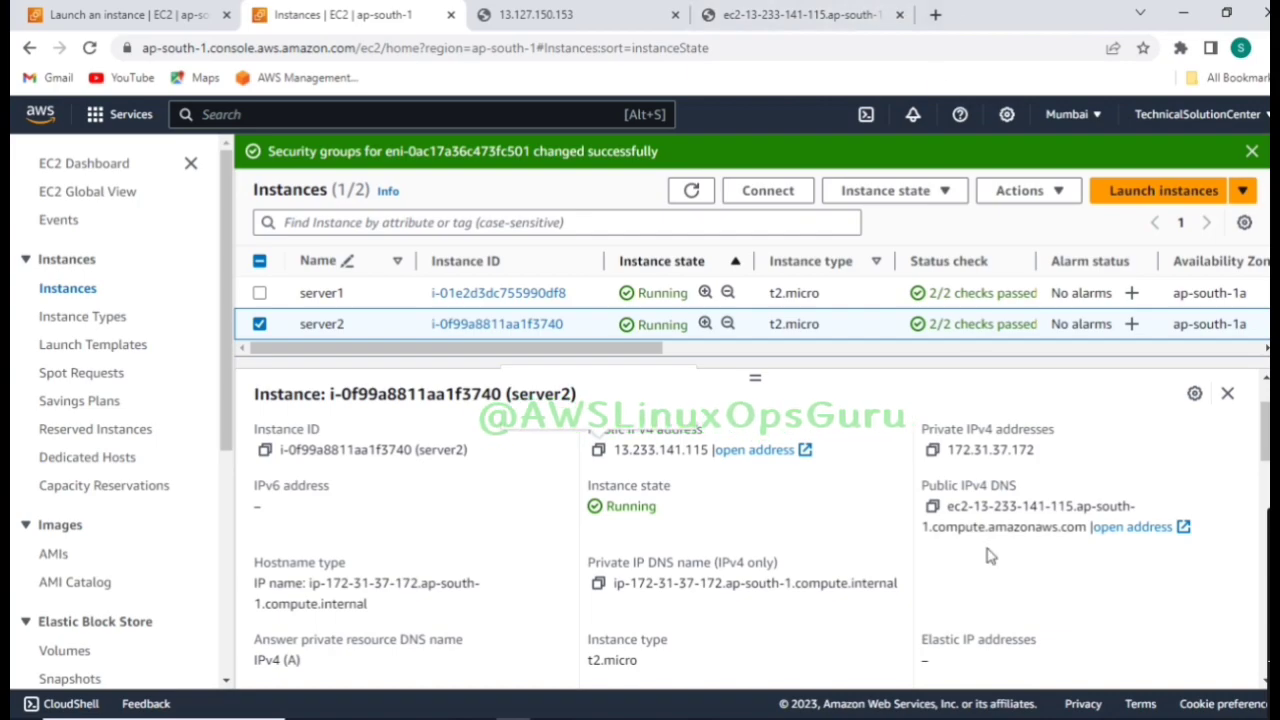
left_click(935, 14)
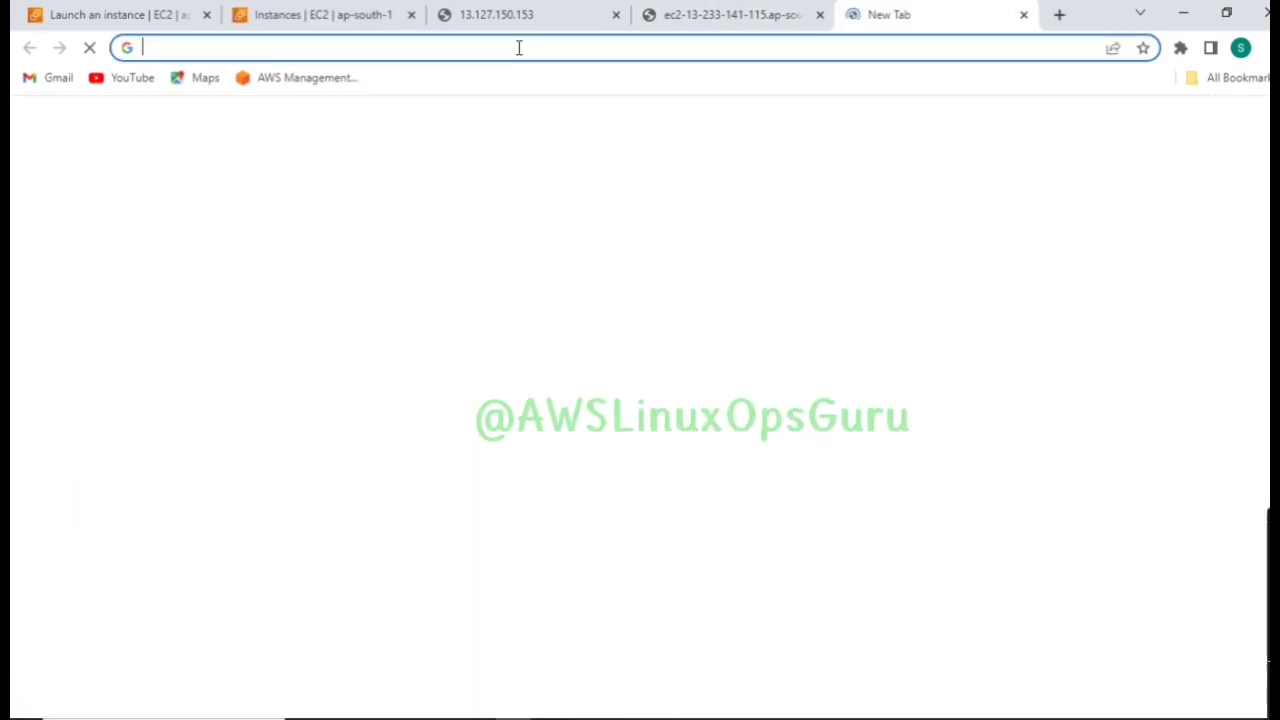
key("ctrl+v")
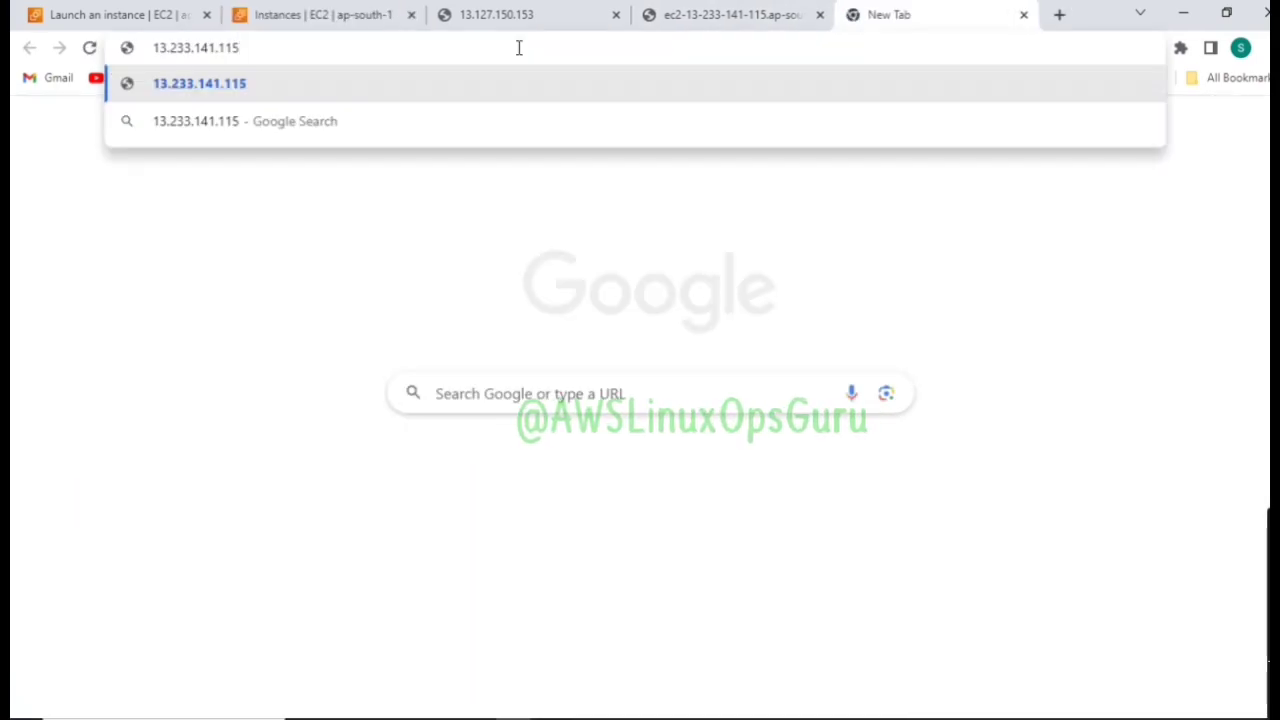
key("Return")
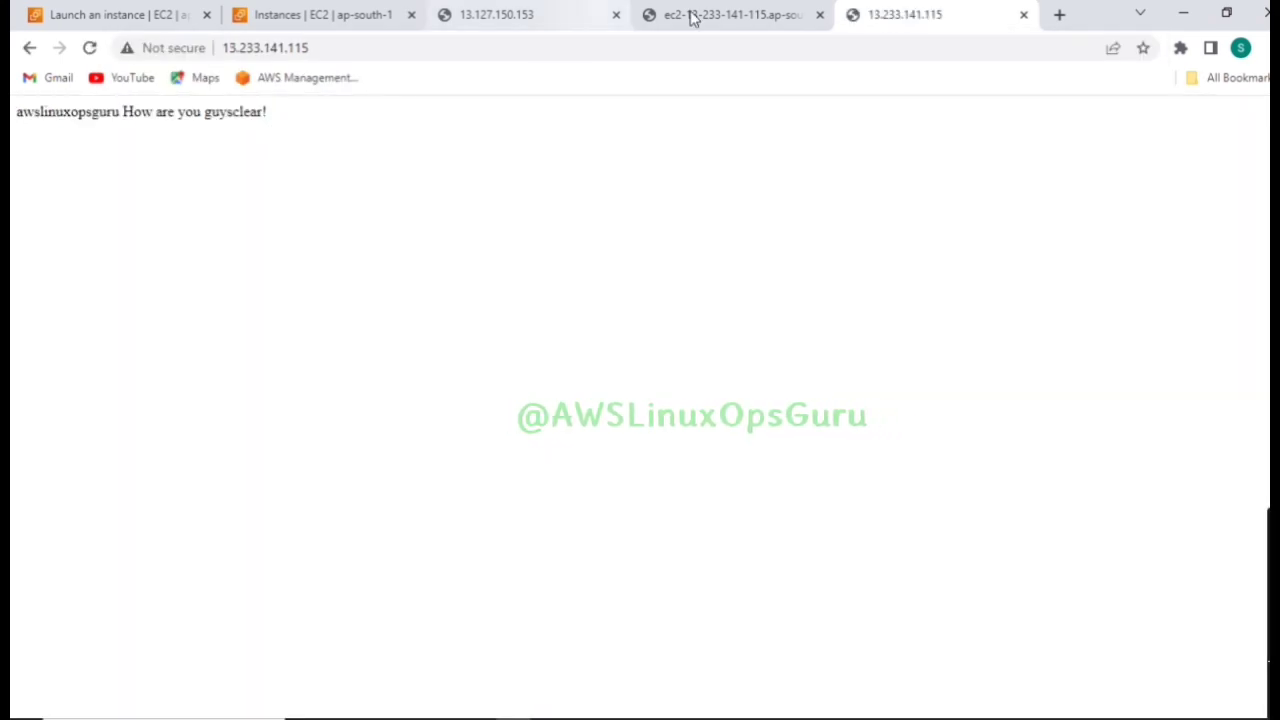
left_click(692, 18)
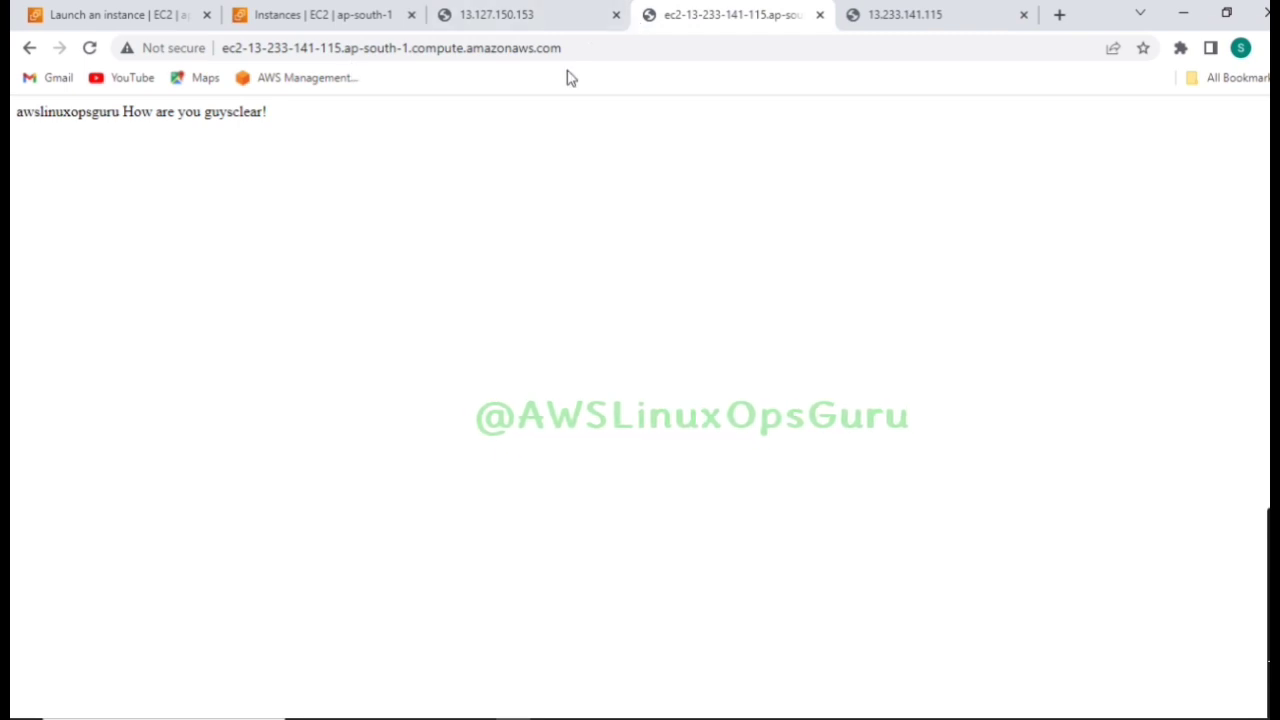
left_click(926, 14)
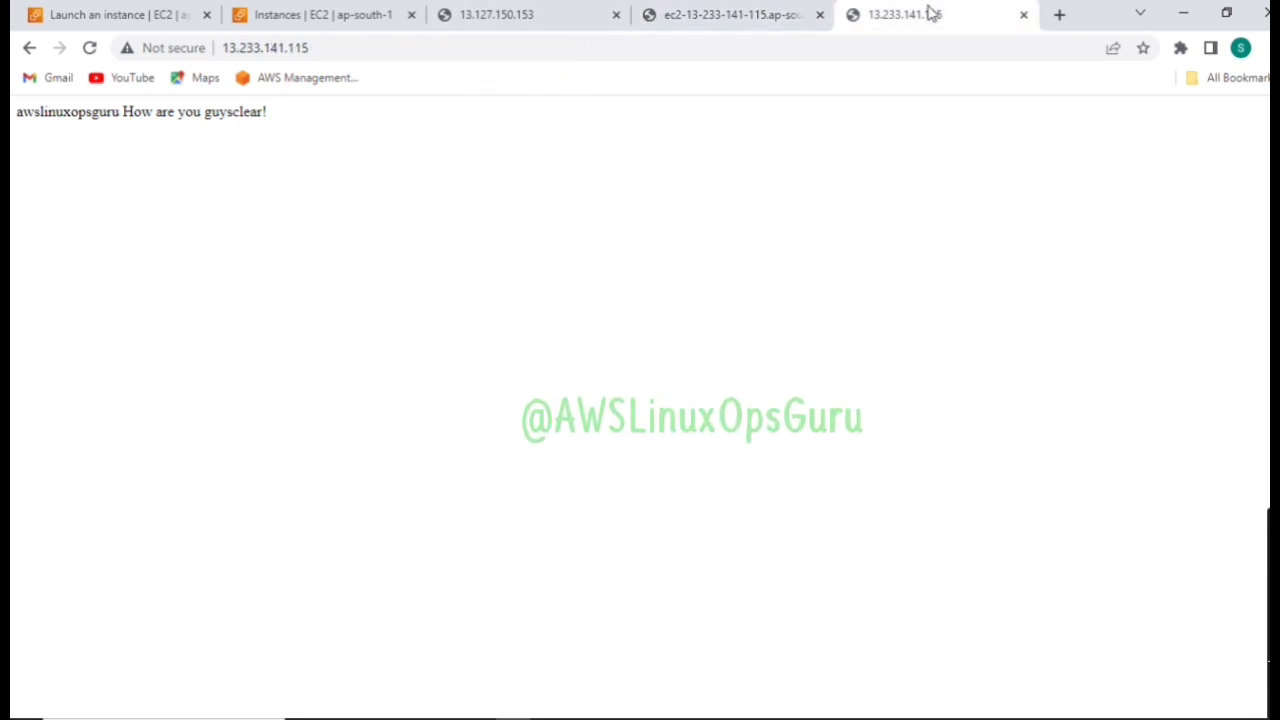
left_click(740, 24)
left_click(923, 12)
Return to the EC2 instances list, copy server2's public IPv4 address and deselect server2
left_click(278, 13)
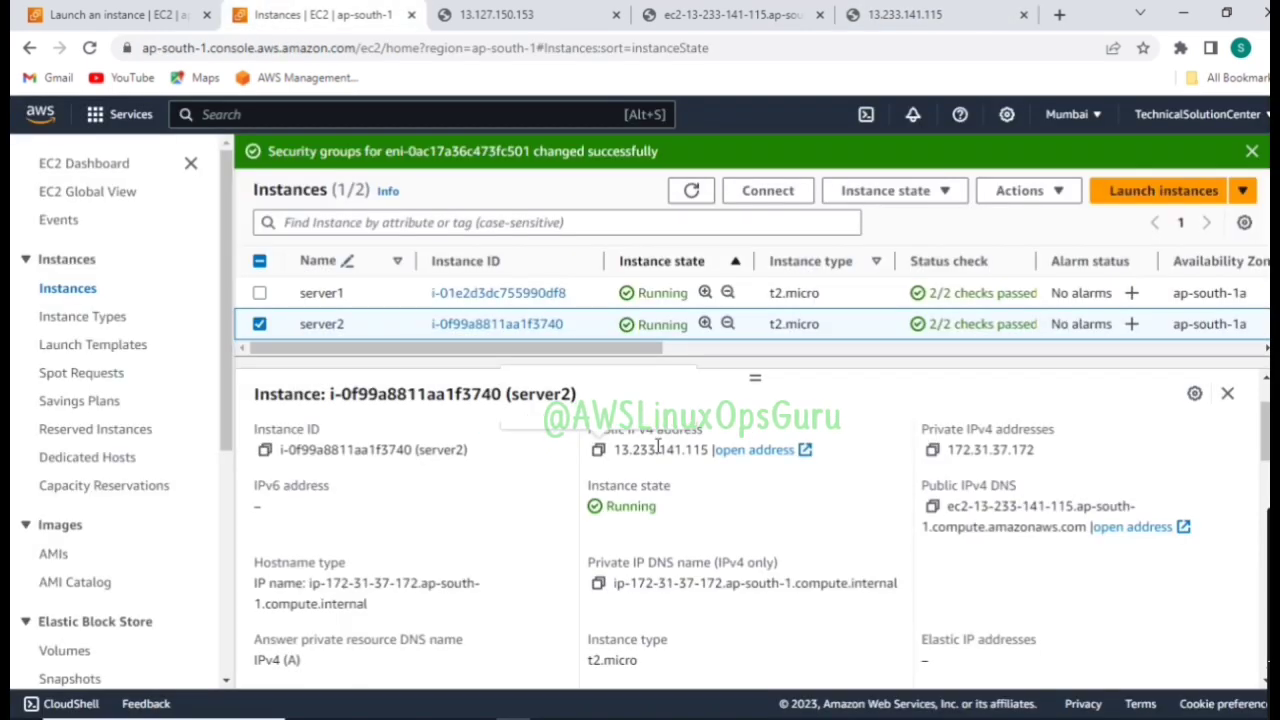
left_click(598, 449)
scroll(657, 455, "down", 1)
scroll(657, 455, "up", 2)
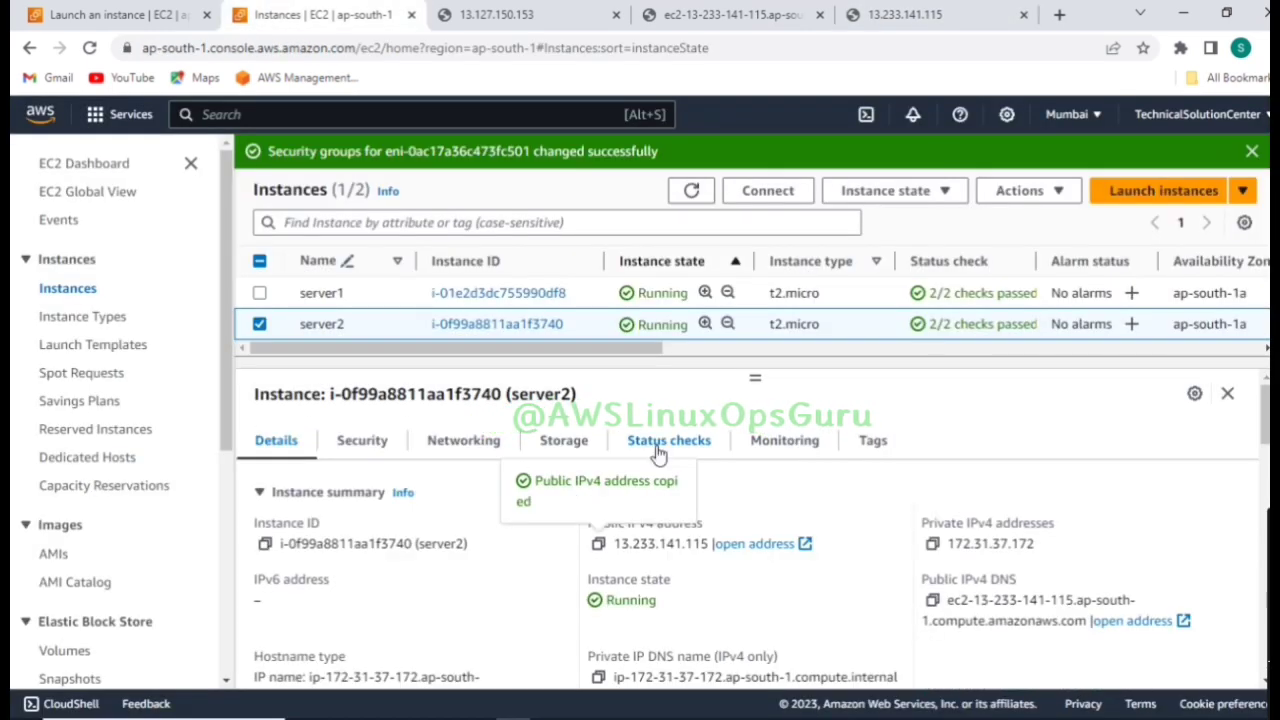
left_click(259, 325)
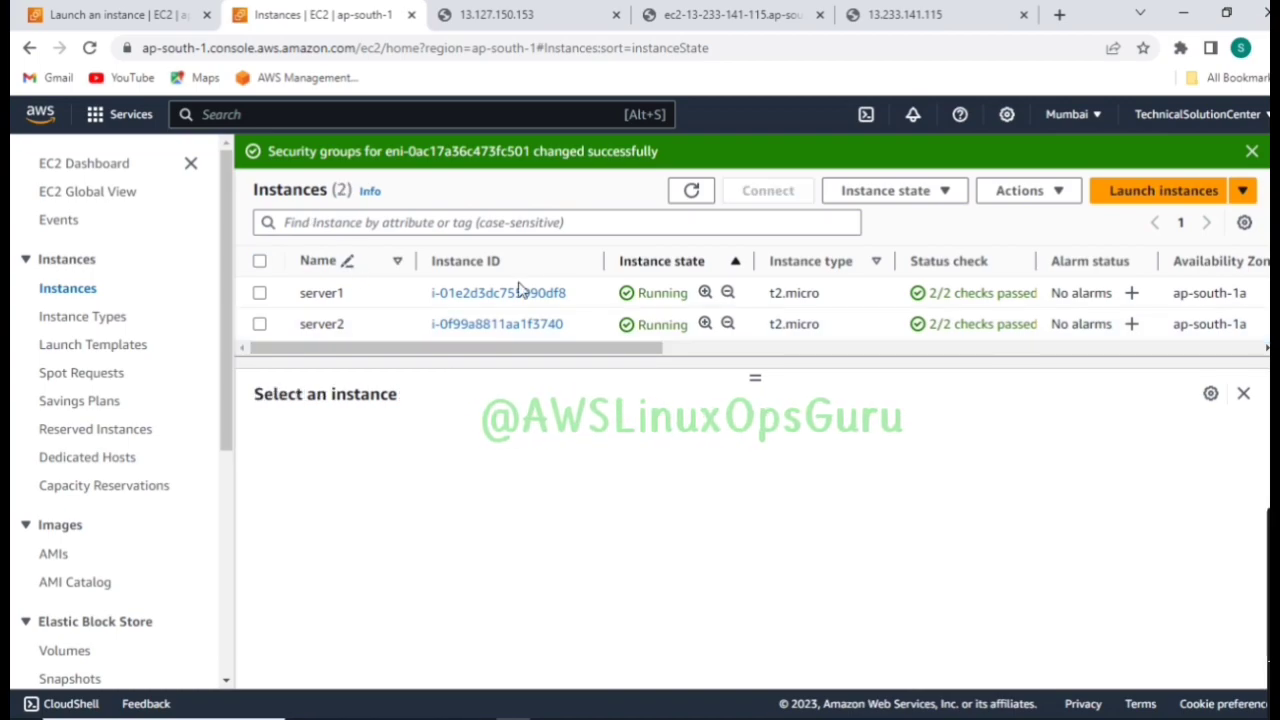
Go to the EC2 Load balancers page and start creating a load balancer
scroll(70, 518, "down", 3)
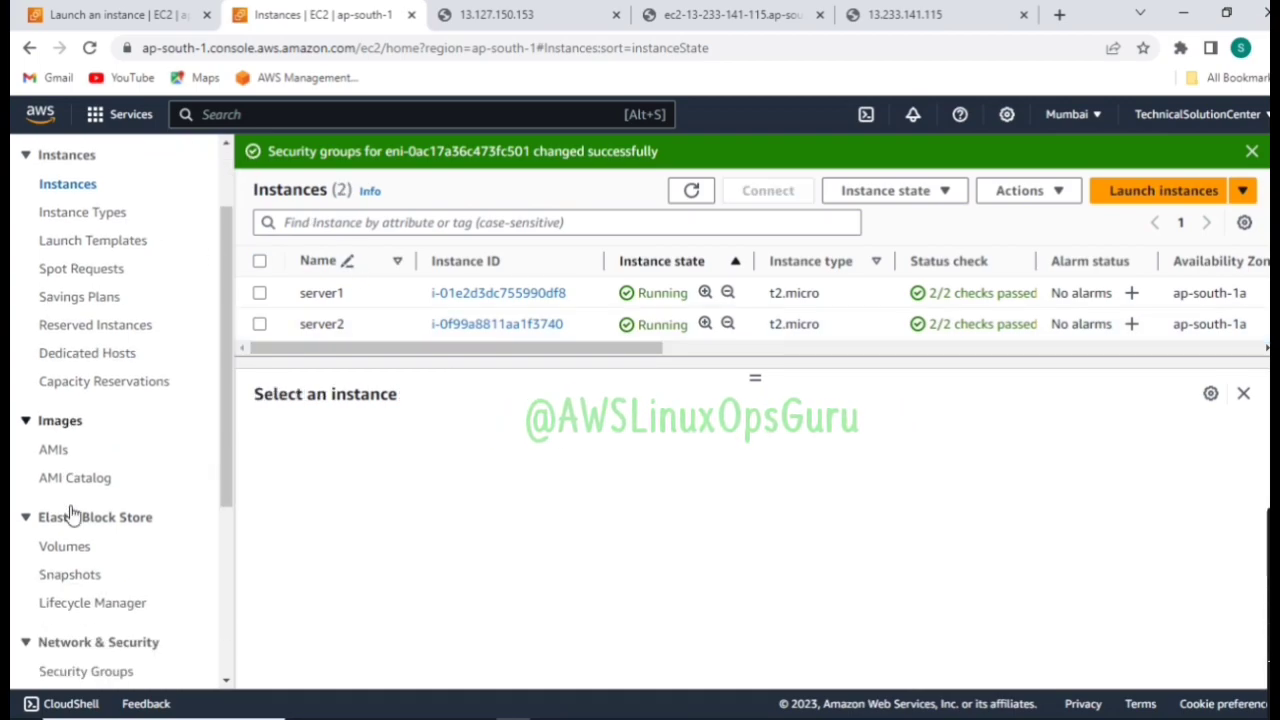
scroll(123, 607, "down", 2)
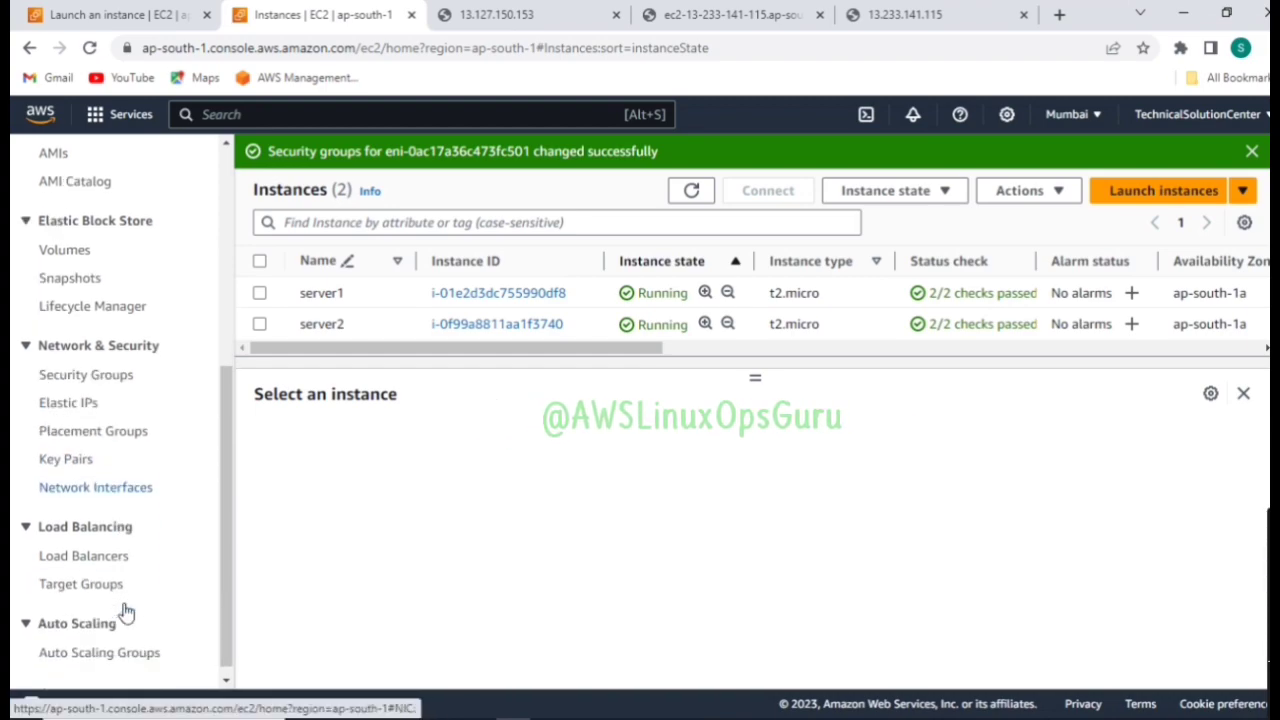
left_click(97, 550)
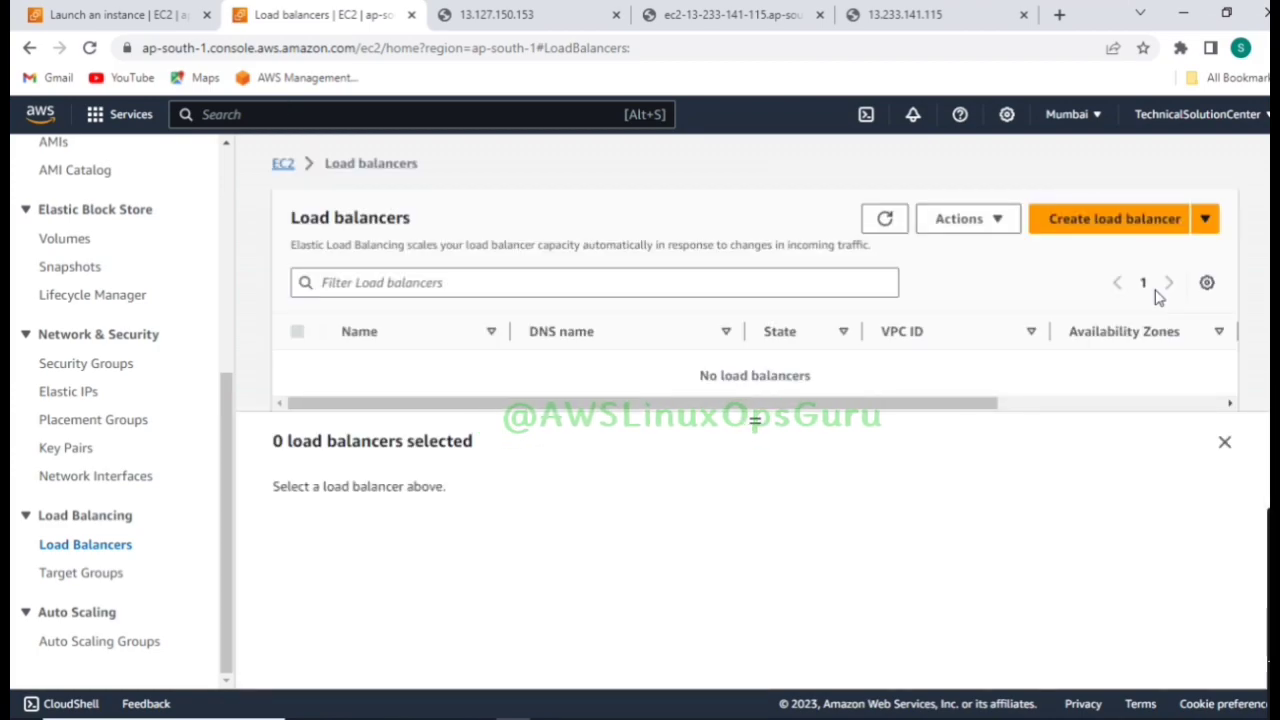
left_click(1205, 218)
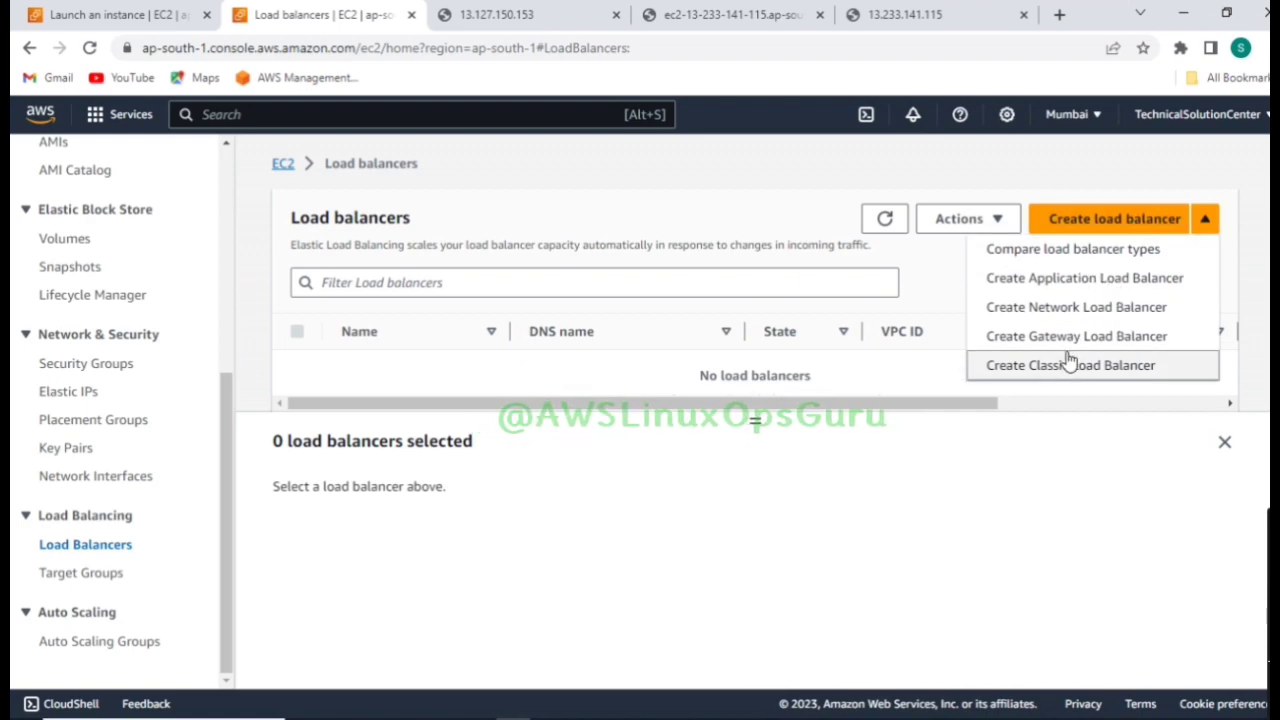
left_click(1122, 228)
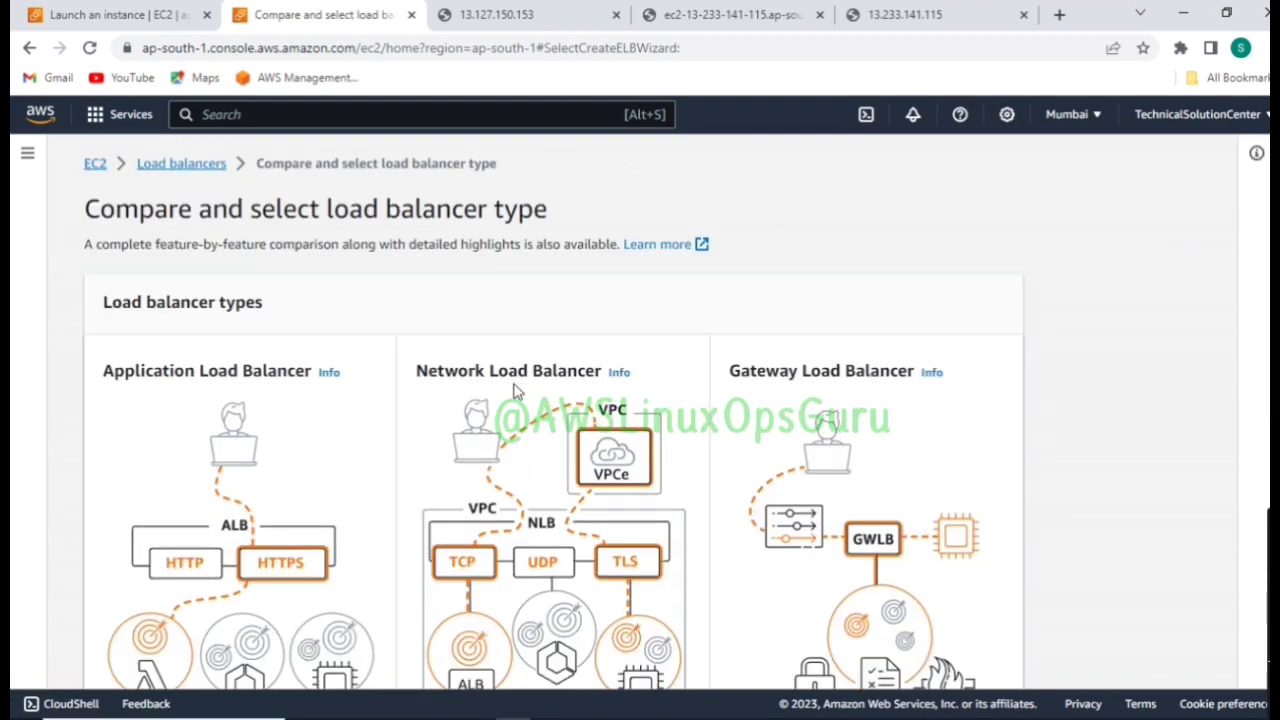
Compare the Application, Network, Gateway and Classic load balancer types and start creating a Classic Load Balancer
scroll(375, 490, "down", 3)
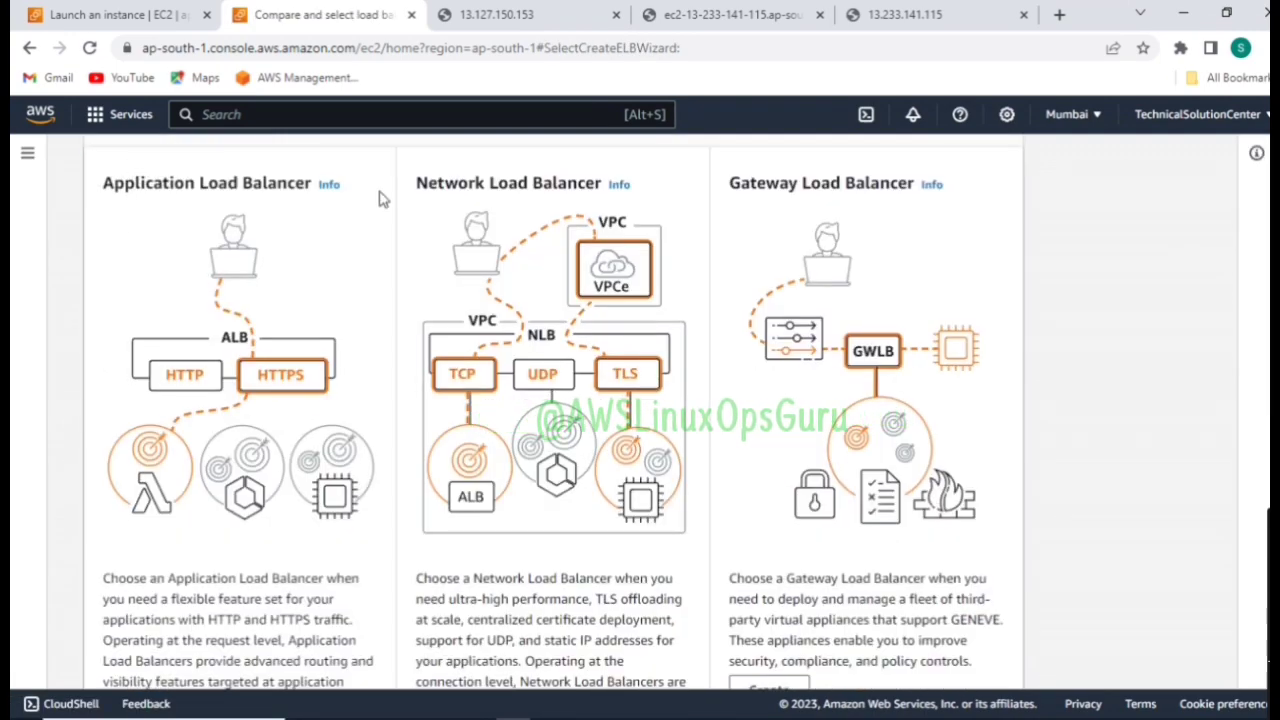
scroll(430, 314, "down", 3)
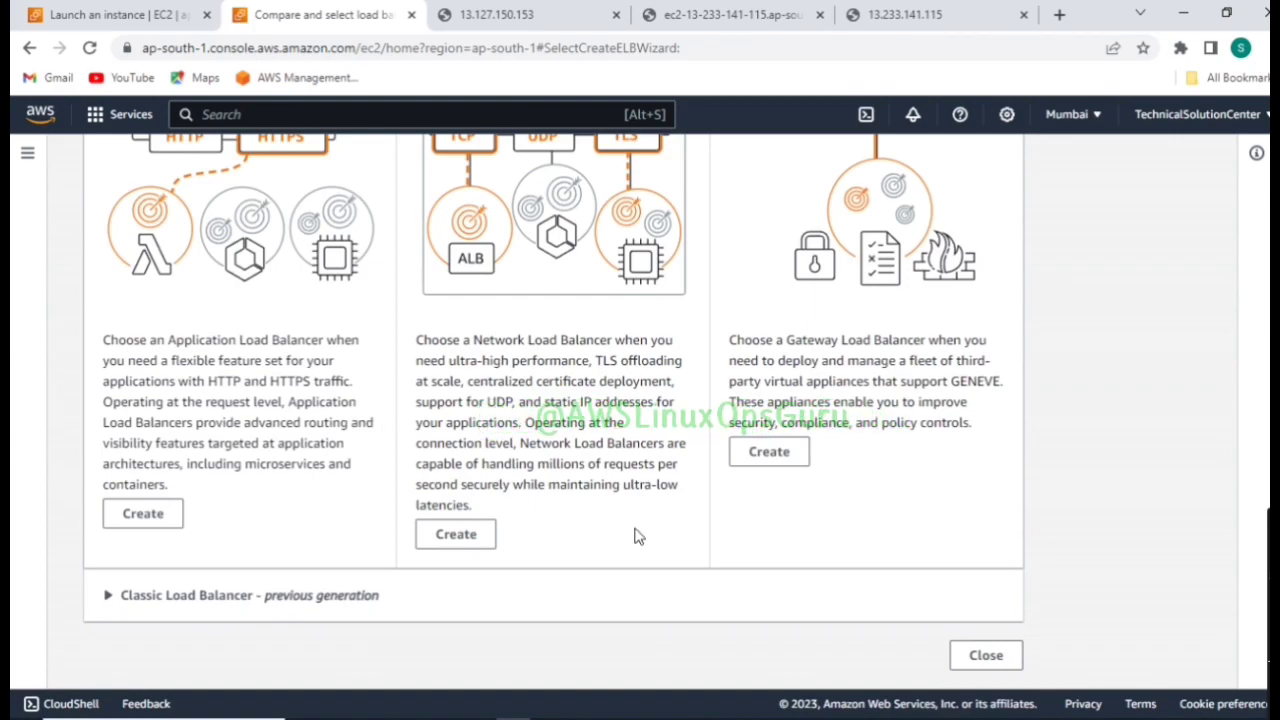
left_click(188, 597)
scroll(449, 634, "down", 3)
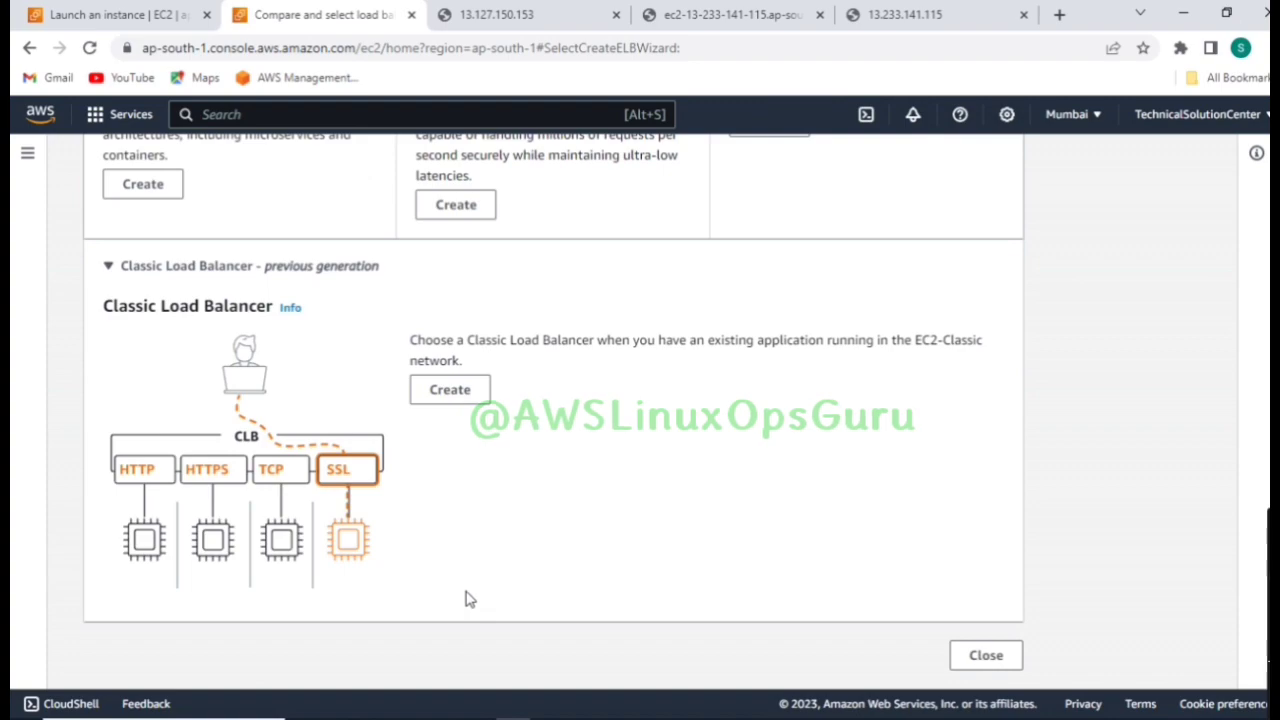
scroll(465, 598, "up", 7)
scroll(804, 427, "down", 7)
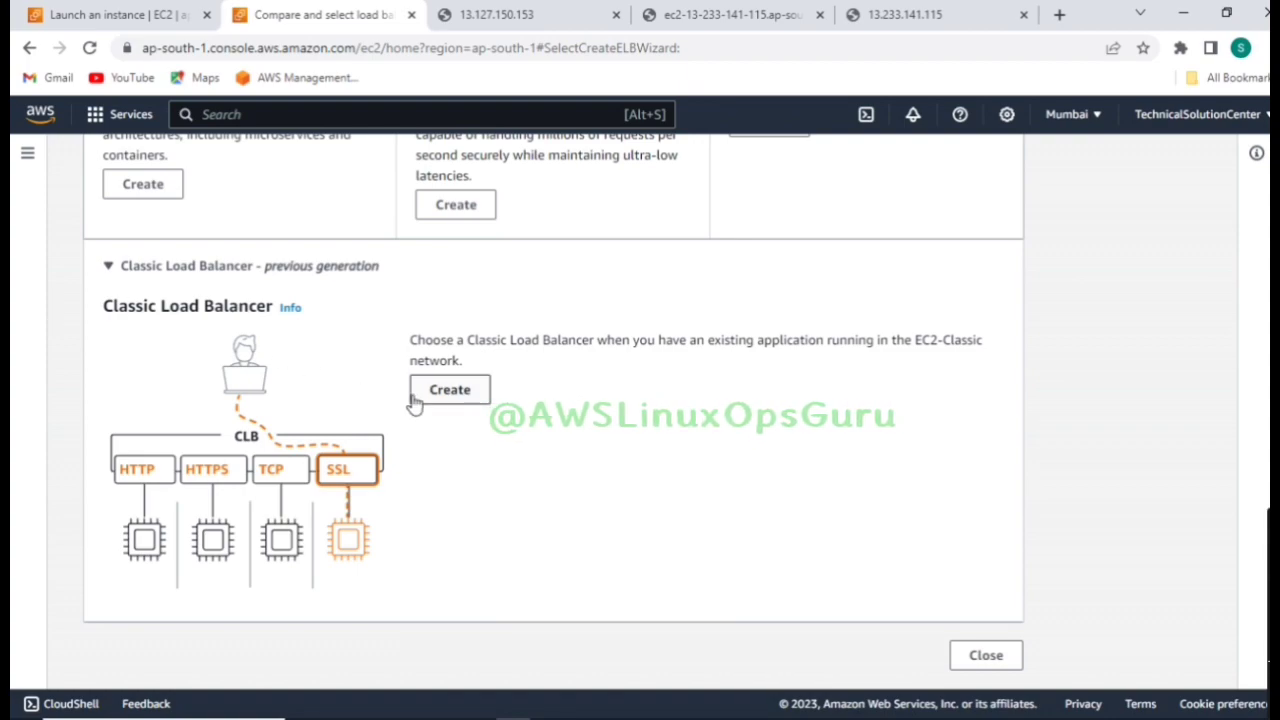
scroll(390, 440, "up", 6)
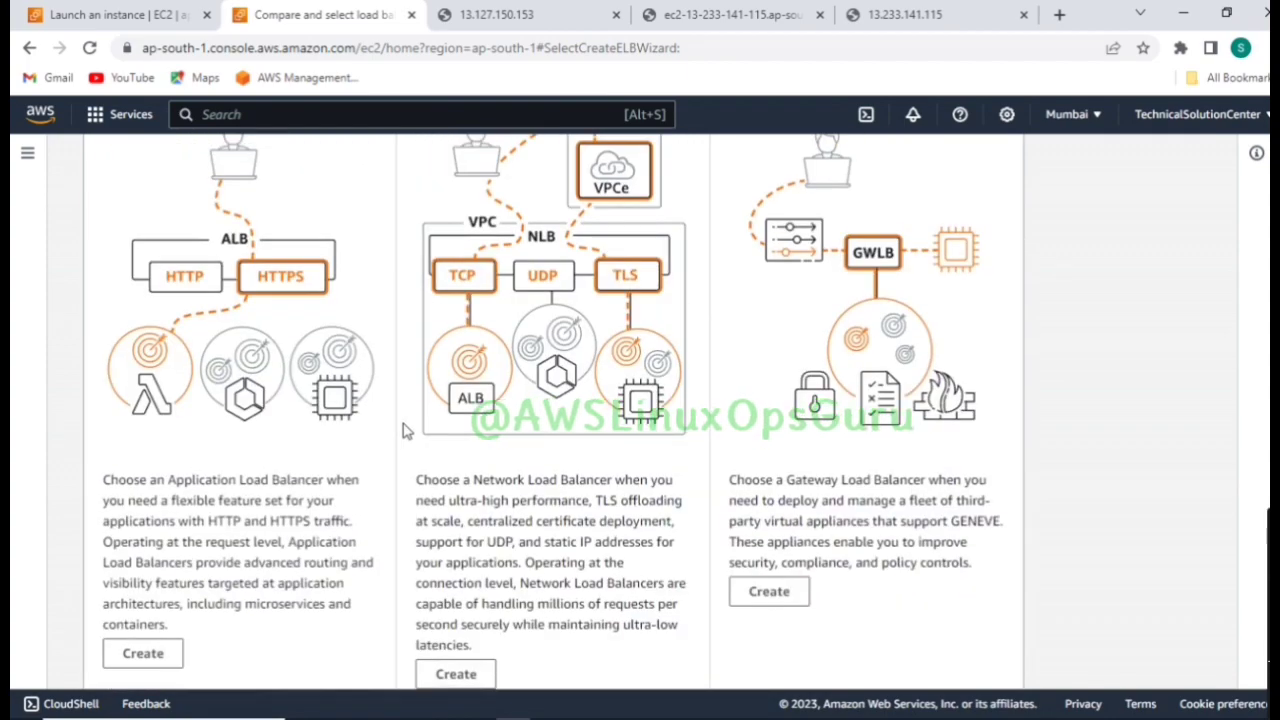
scroll(405, 440, "down", 3)
scroll(410, 440, "down", 3)
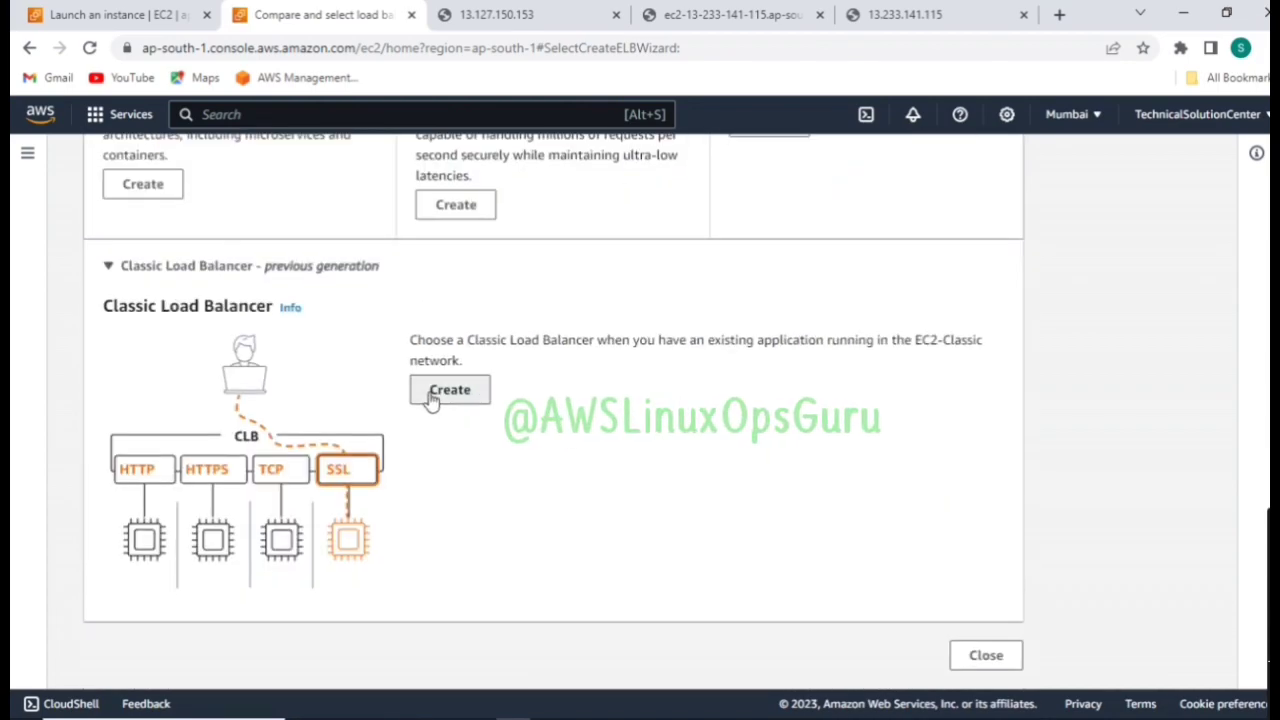
left_click(430, 396)
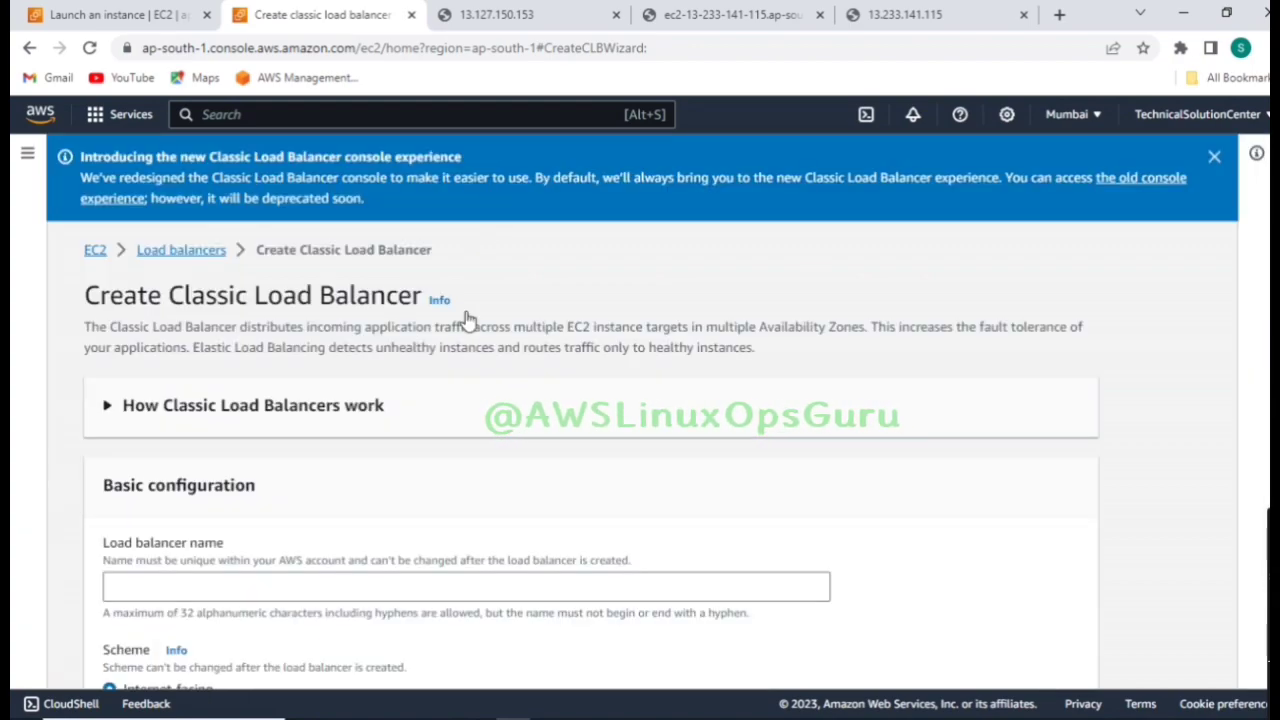
Name the load balancer AWSLinuxOpsGu in its basic configuration, leaving the scheme as Internet-facing
scroll(340, 378, "down", 5)
scroll(217, 405, "up", 1)
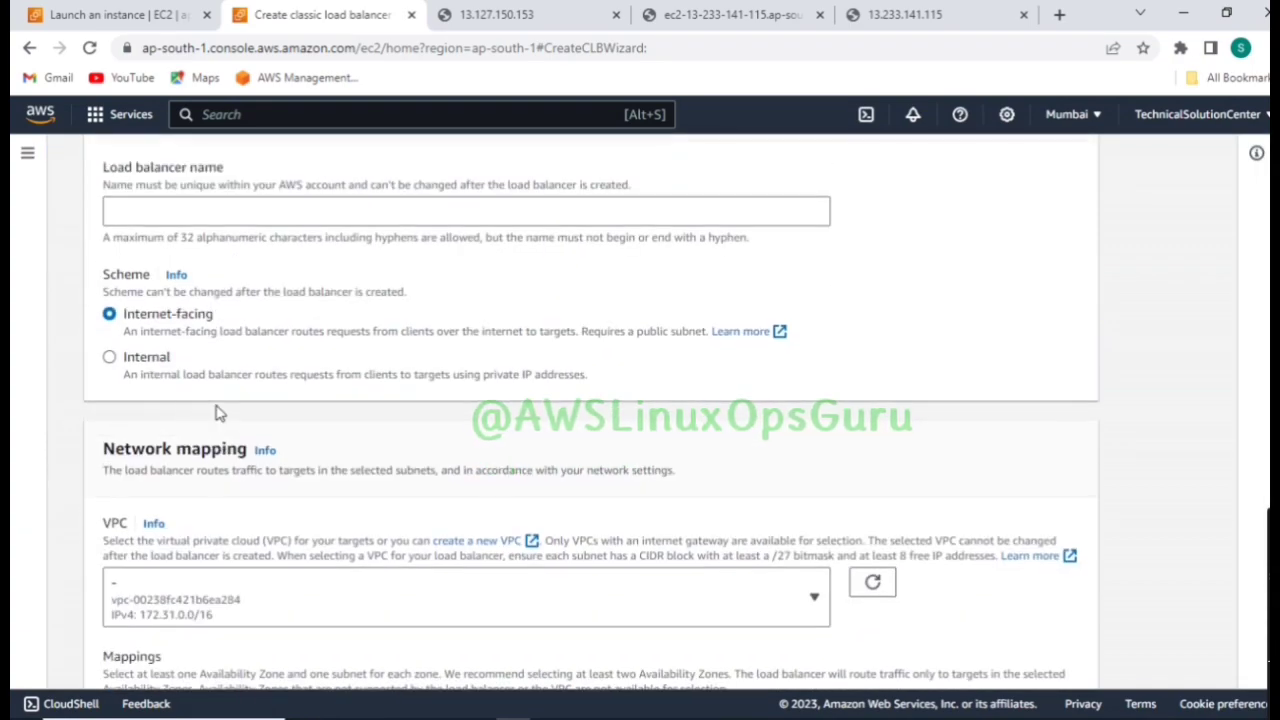
scroll(205, 388, "up", 1)
left_click(208, 313)
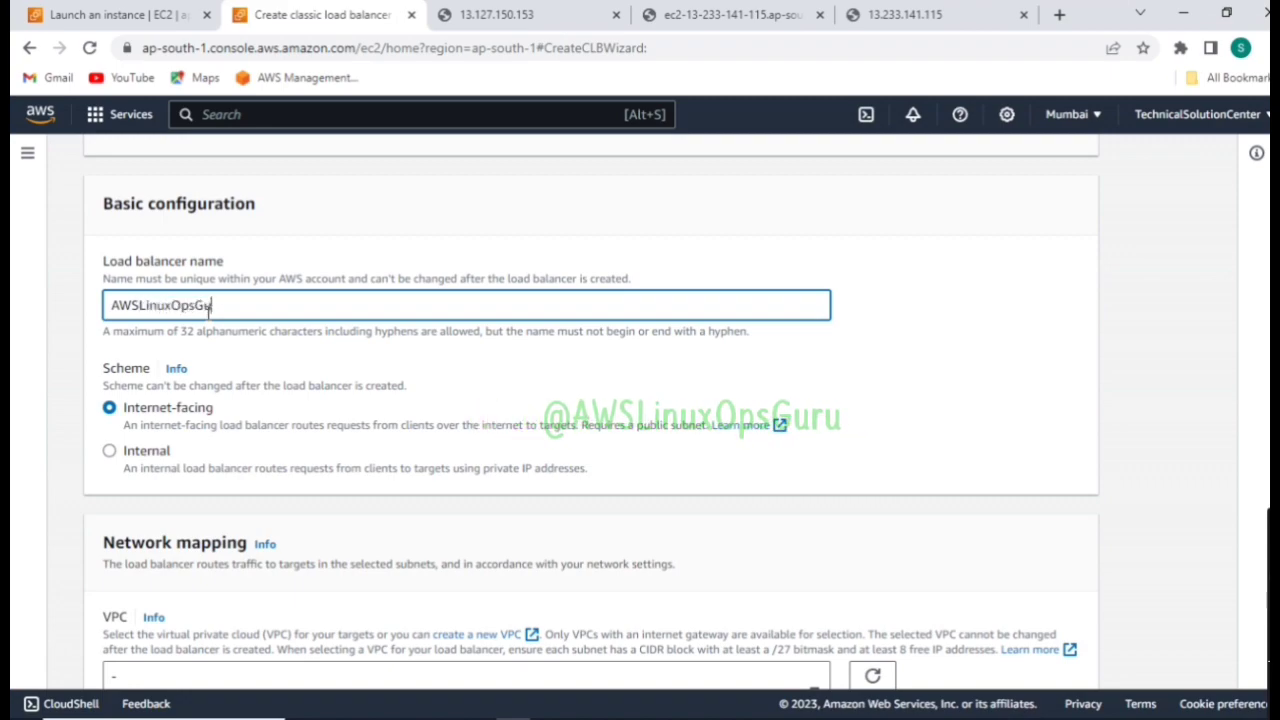
Check the available VPCs, keep vpc-00238fc421b6ea284 and add the ap-south-1a (aps1-az1) zone to the network mappings
scroll(376, 364, "down", 4)
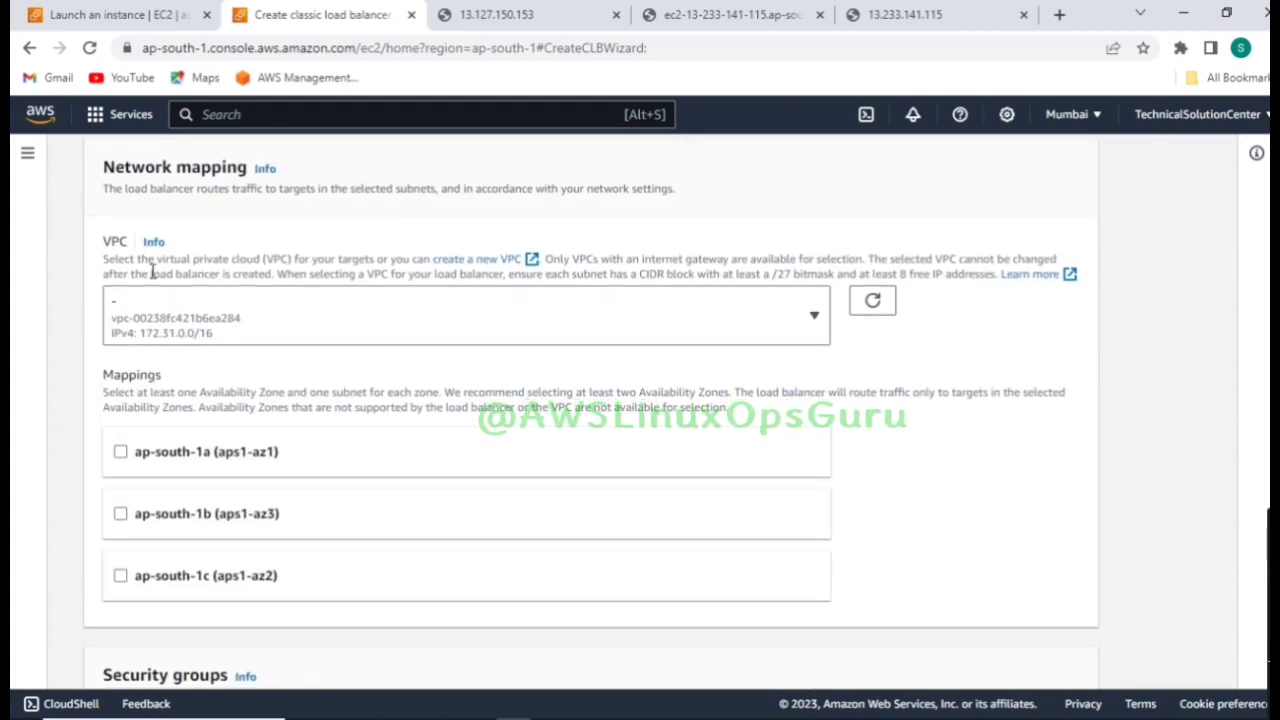
left_click(815, 318)
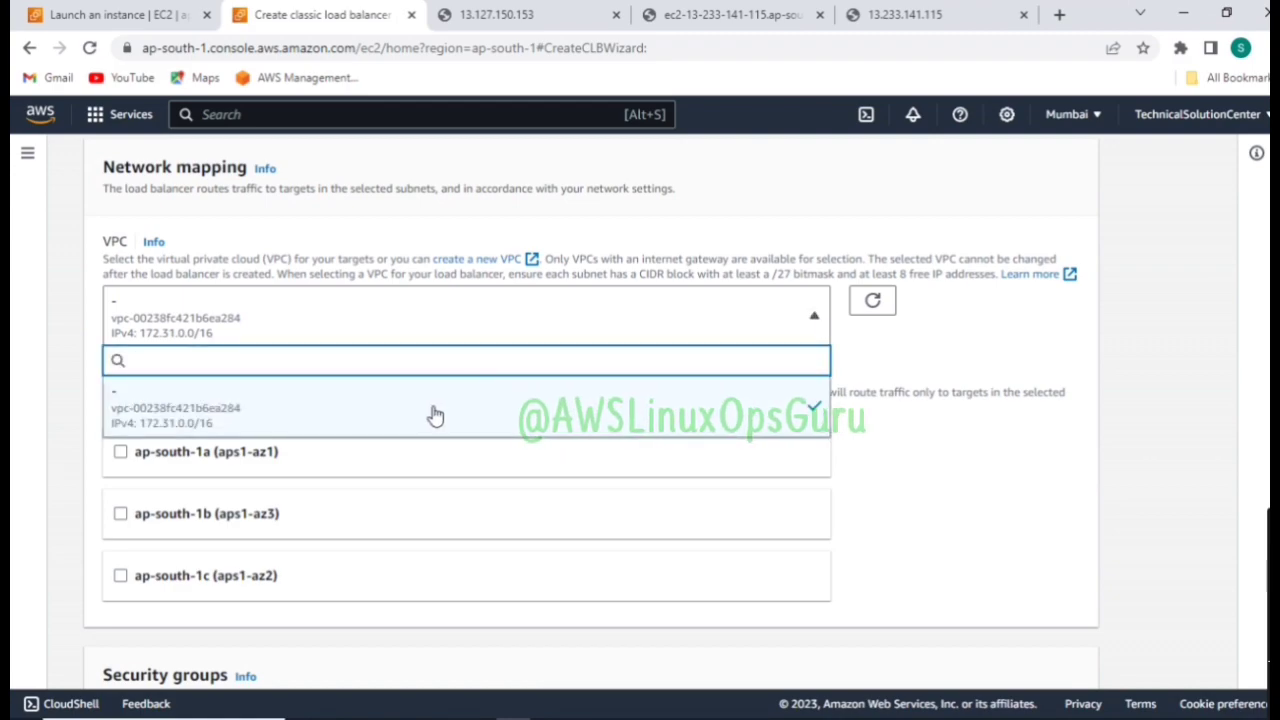
left_click(913, 436)
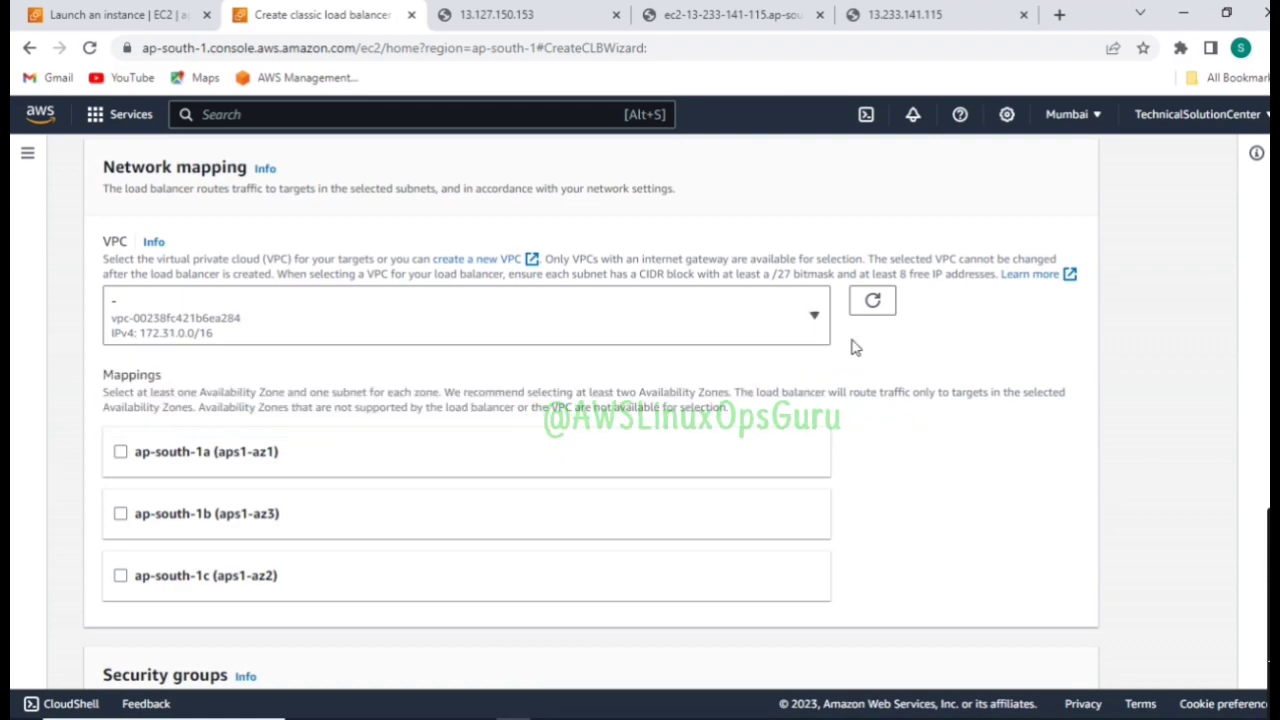
scroll(165, 485, "down", 1)
scroll(165, 485, "down", 1)
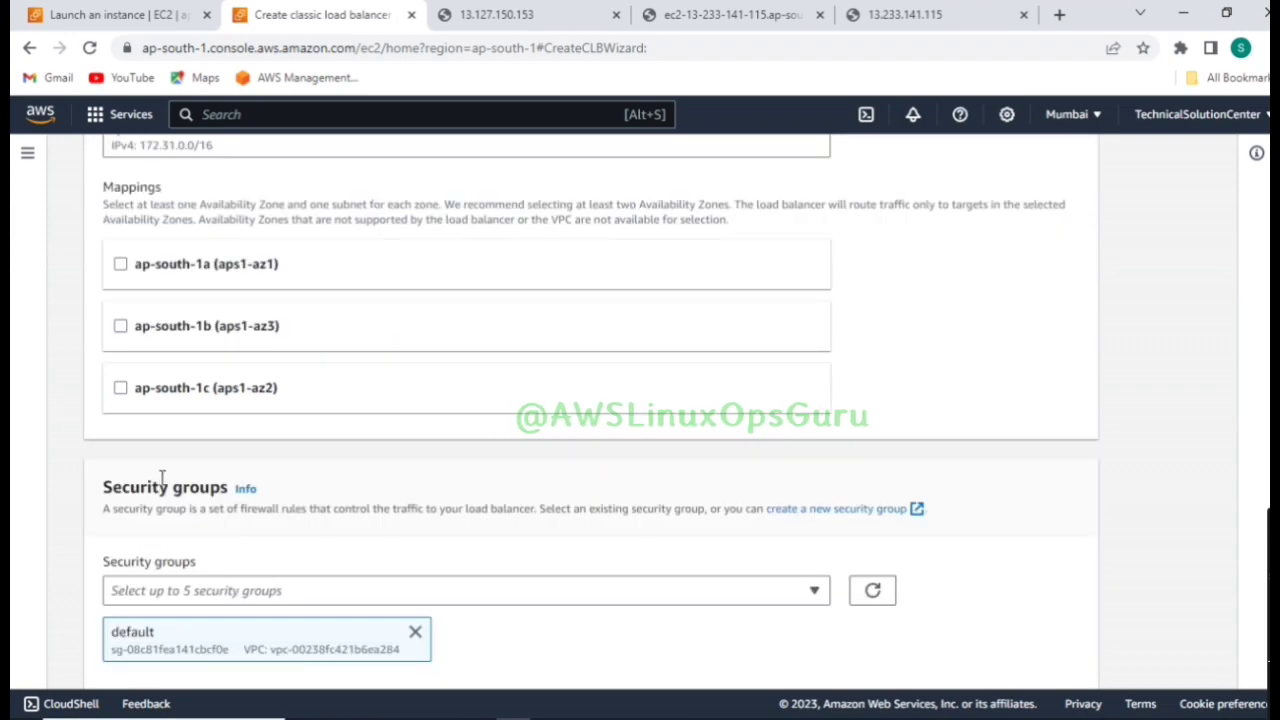
left_click(120, 265)
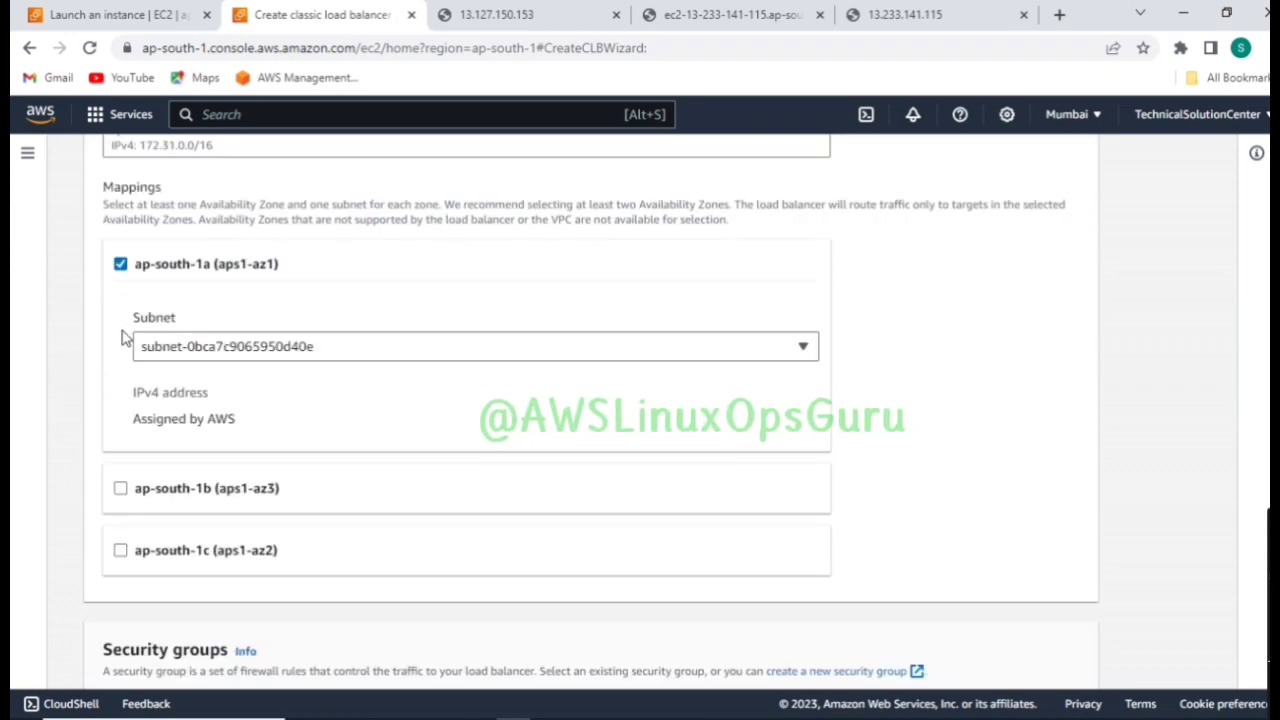
Check the subnet choices for ap-south-1a and review the scheme, VPC, zone mappings and security group of the load balancer
left_click(803, 348)
left_click(440, 460)
scroll(420, 455, "down", 5)
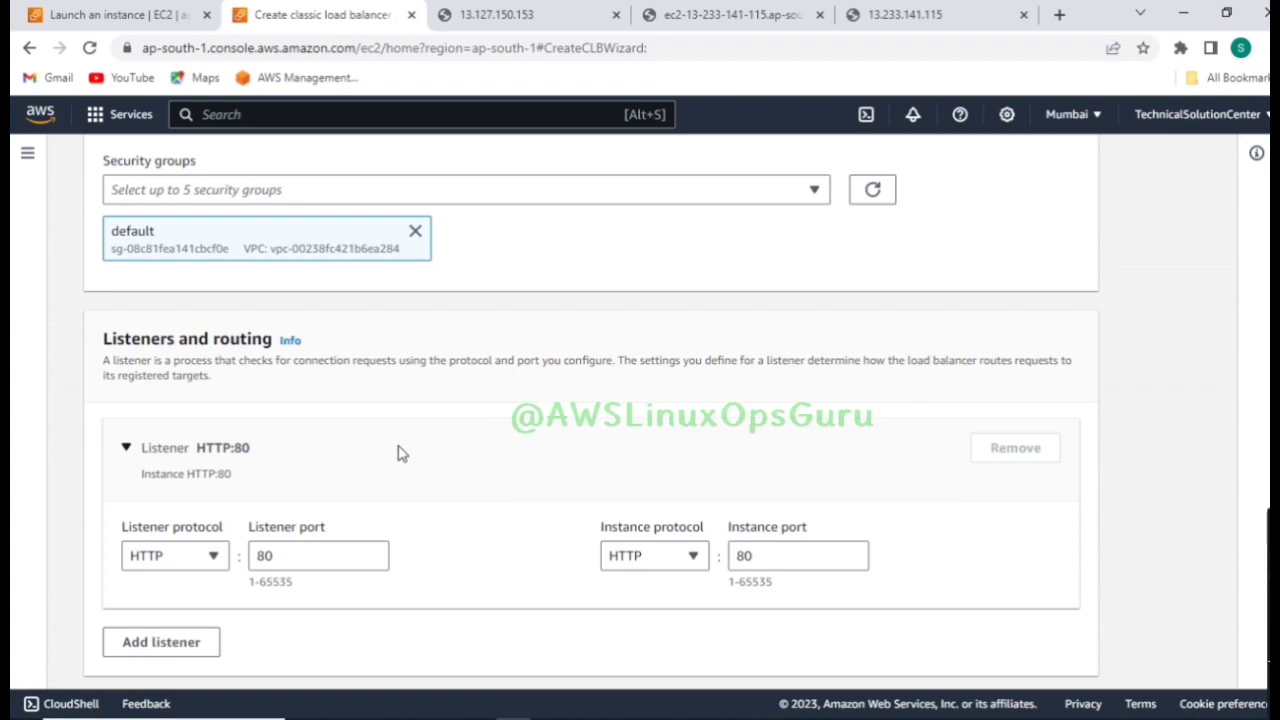
scroll(397, 453, "up", 10)
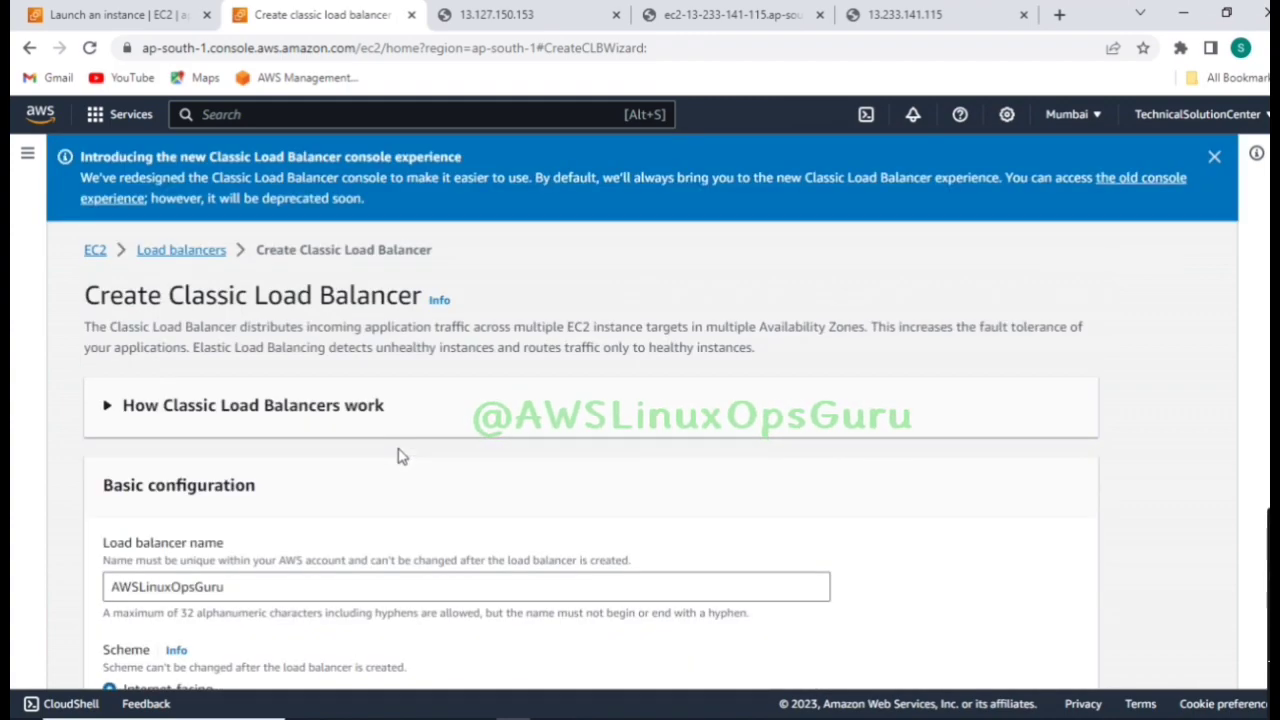
scroll(400, 455, "down", 3)
scroll(320, 517, "down", 2)
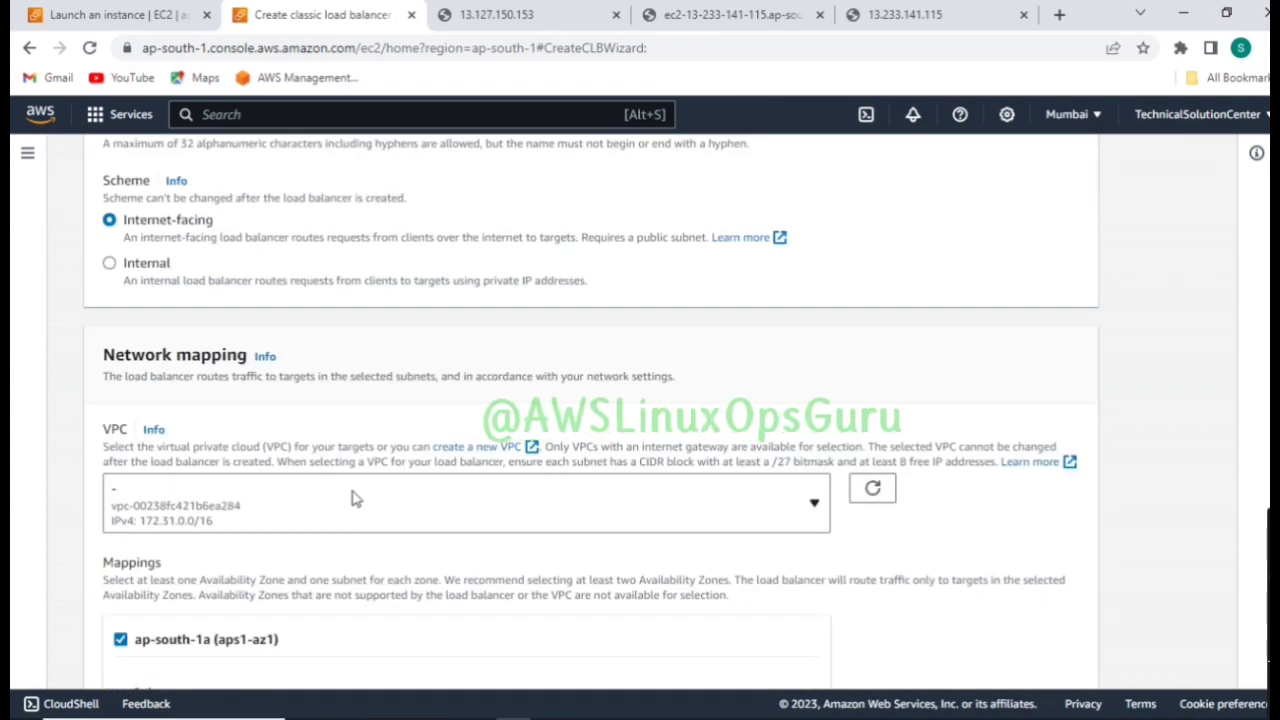
scroll(300, 400, "up", 2)
scroll(220, 420, "down", 3)
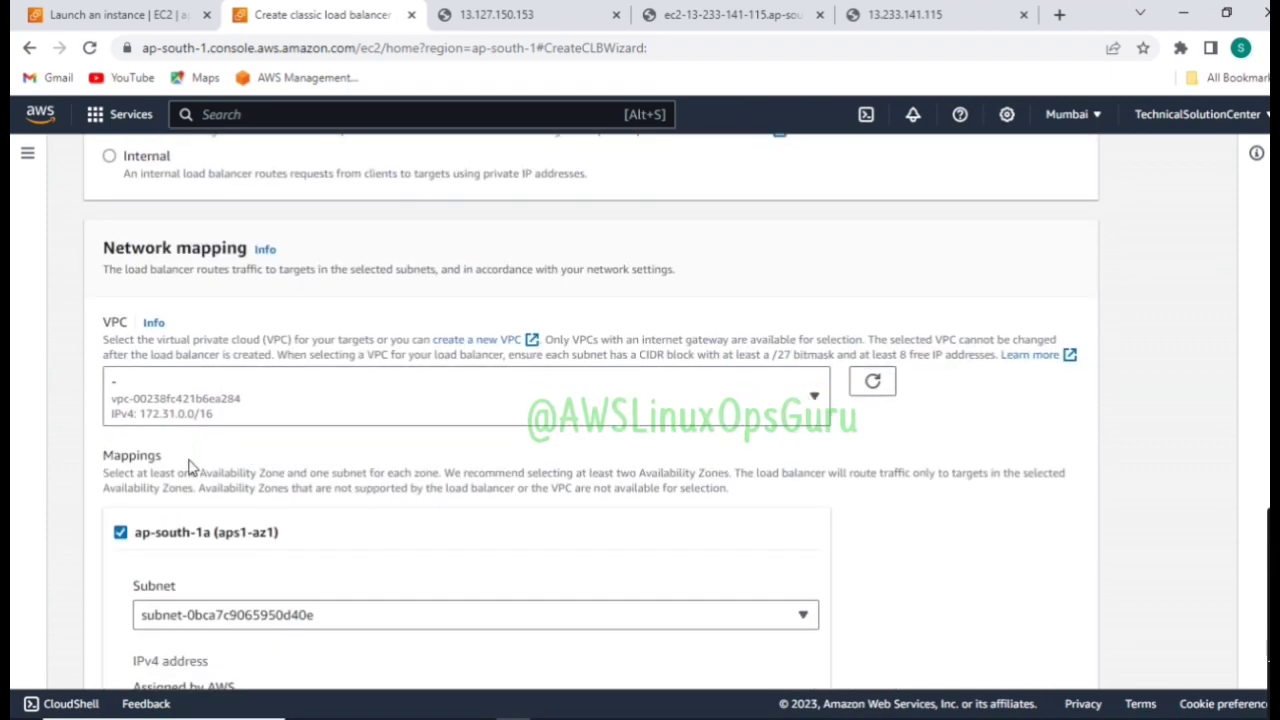
scroll(190, 465, "down", 2)
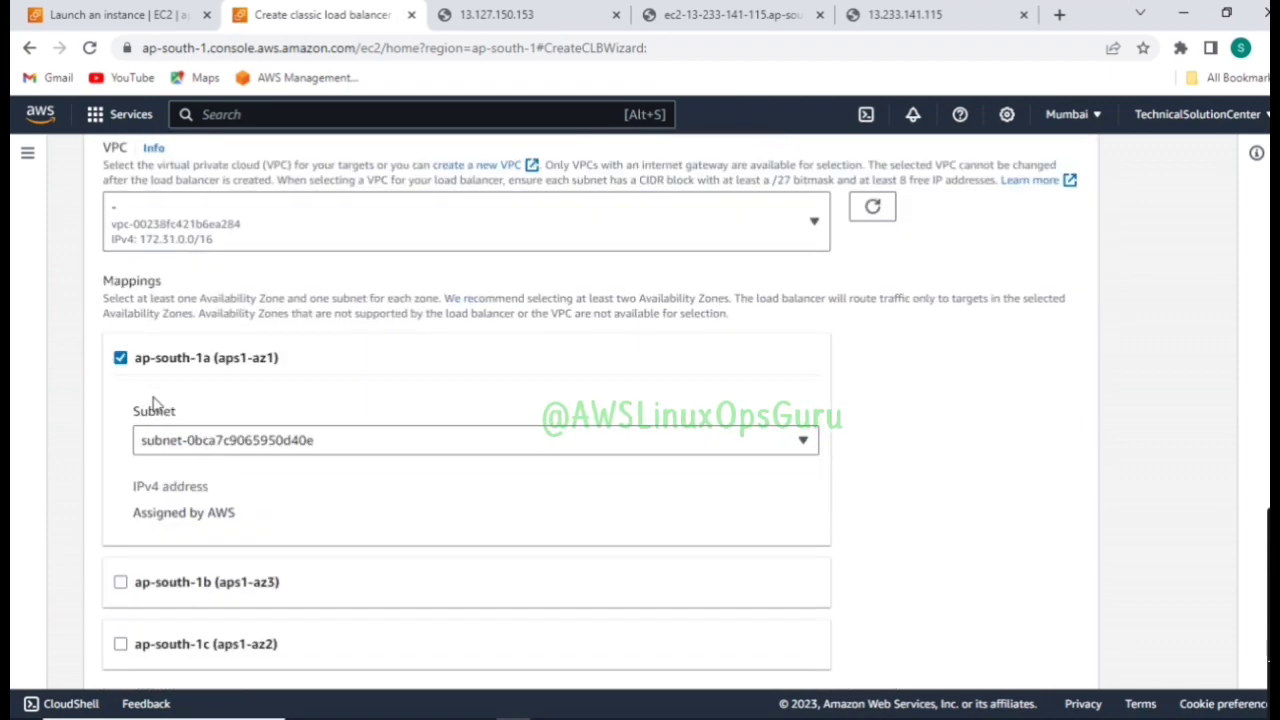
scroll(155, 403, "down", 2)
scroll(155, 403, "down", 5)
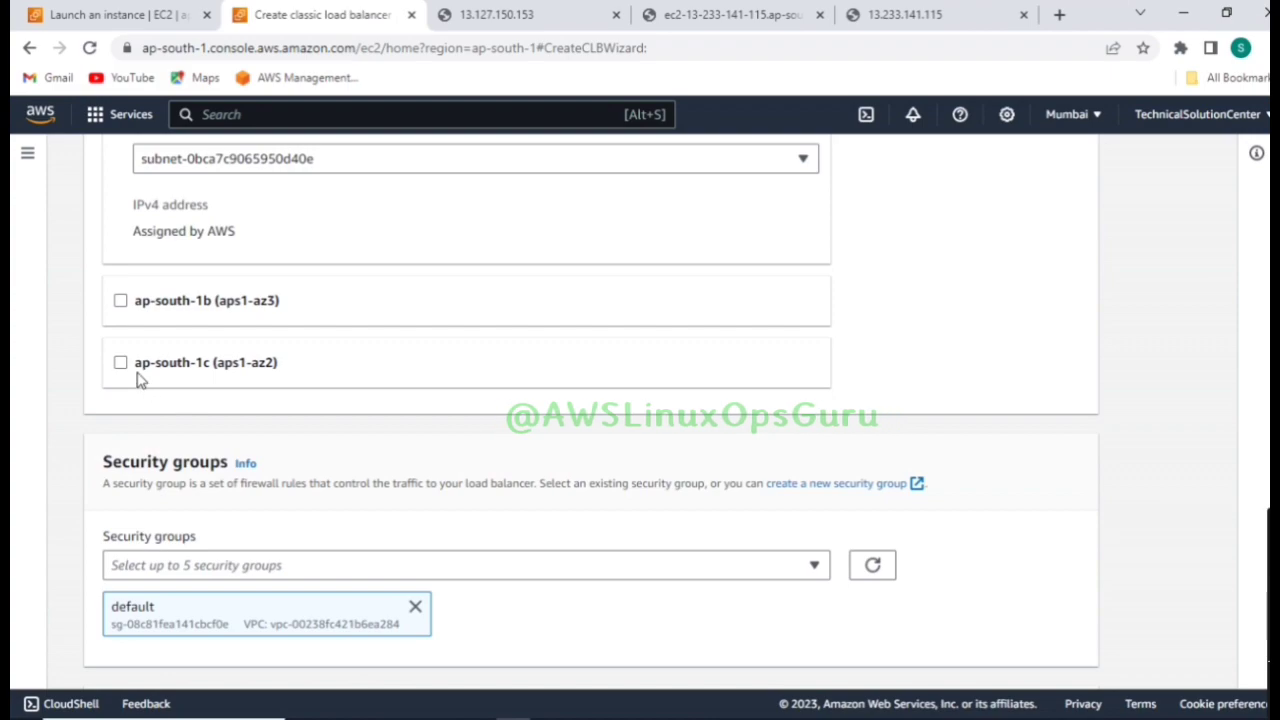
scroll(330, 541, "down", 1)
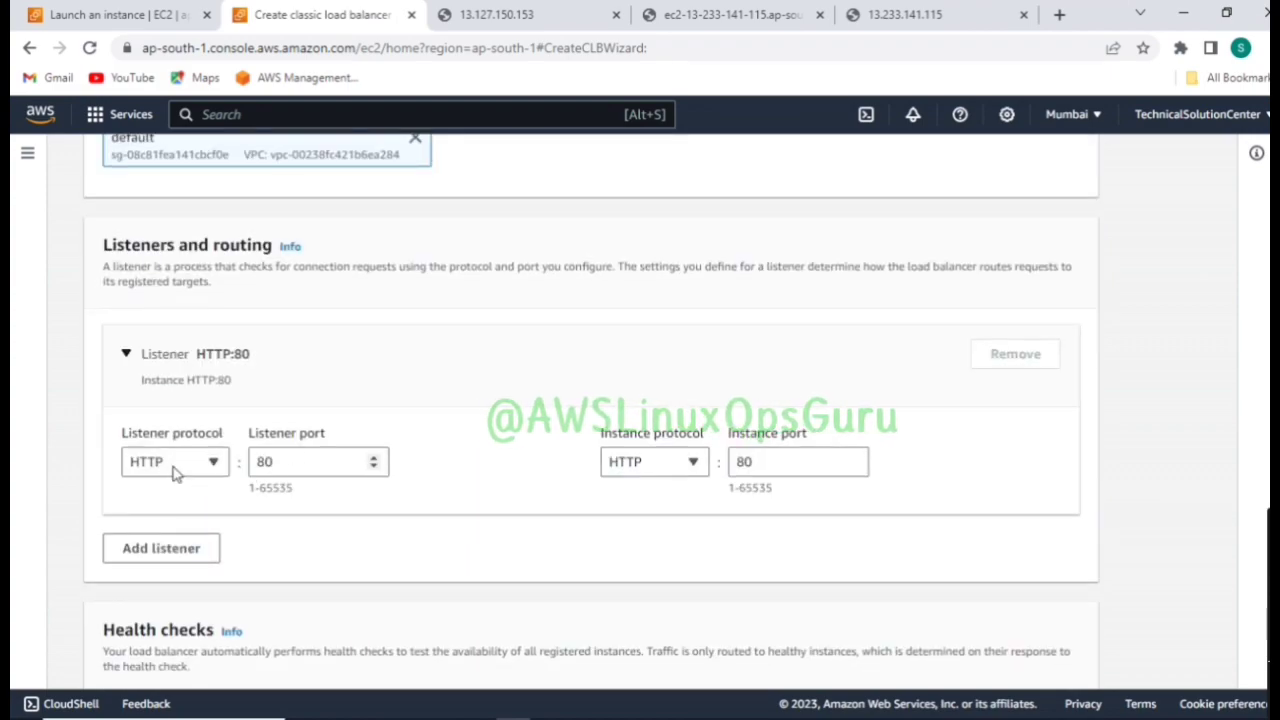
Review the HTTP listener and ping target, and expand the advanced health check settings to examine the timeout, interval and thresholds
scroll(322, 506, "down", 1)
scroll(322, 506, "down", 2)
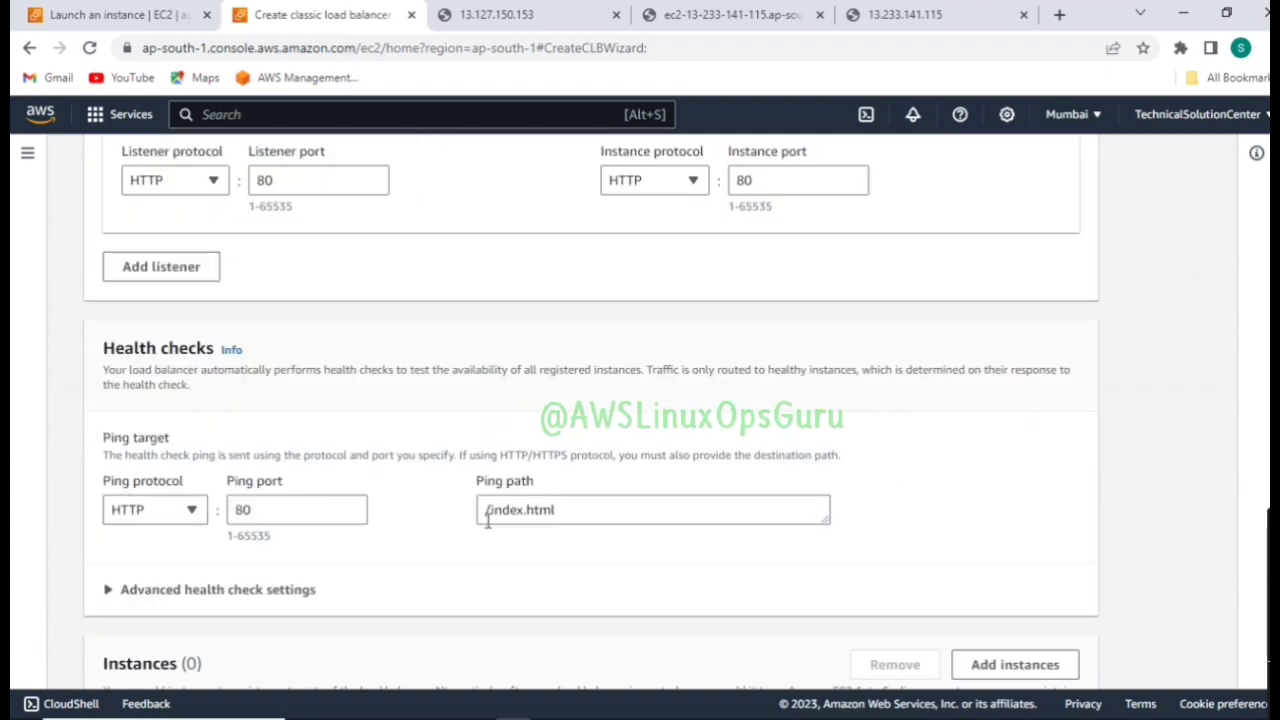
left_click(450, 588)
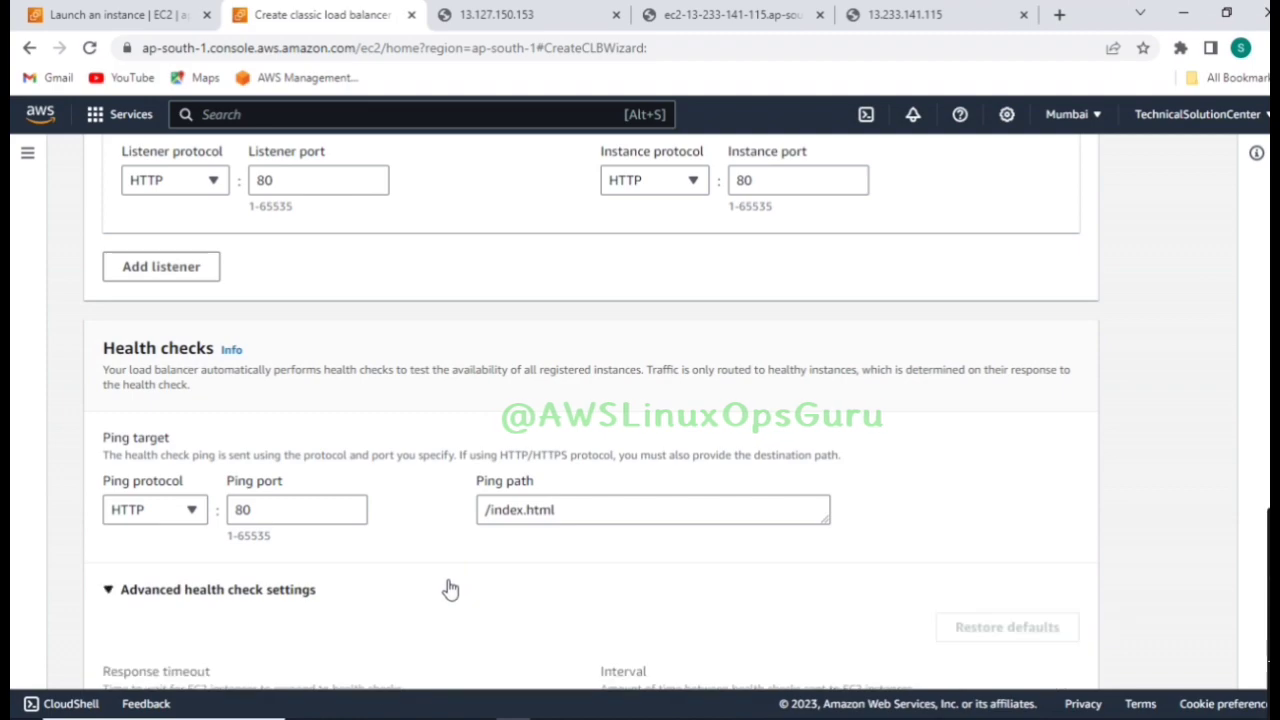
scroll(440, 584, "down", 3)
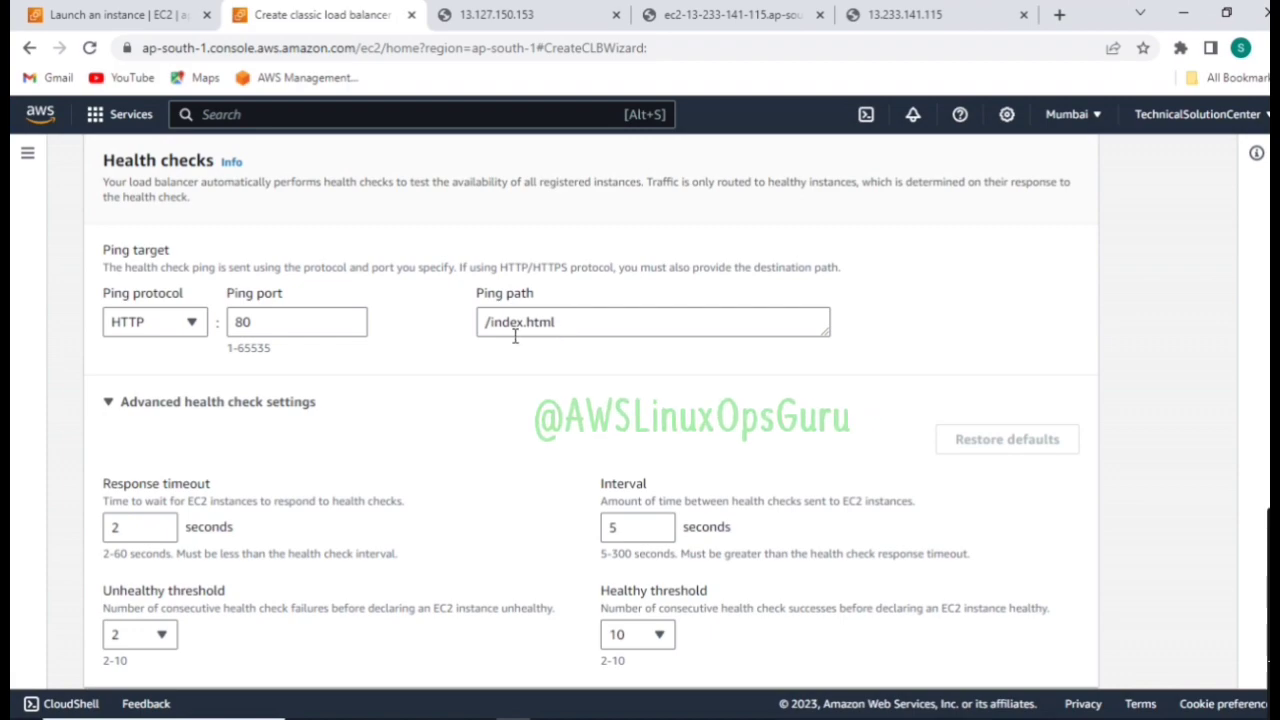
scroll(286, 449, "down", 1)
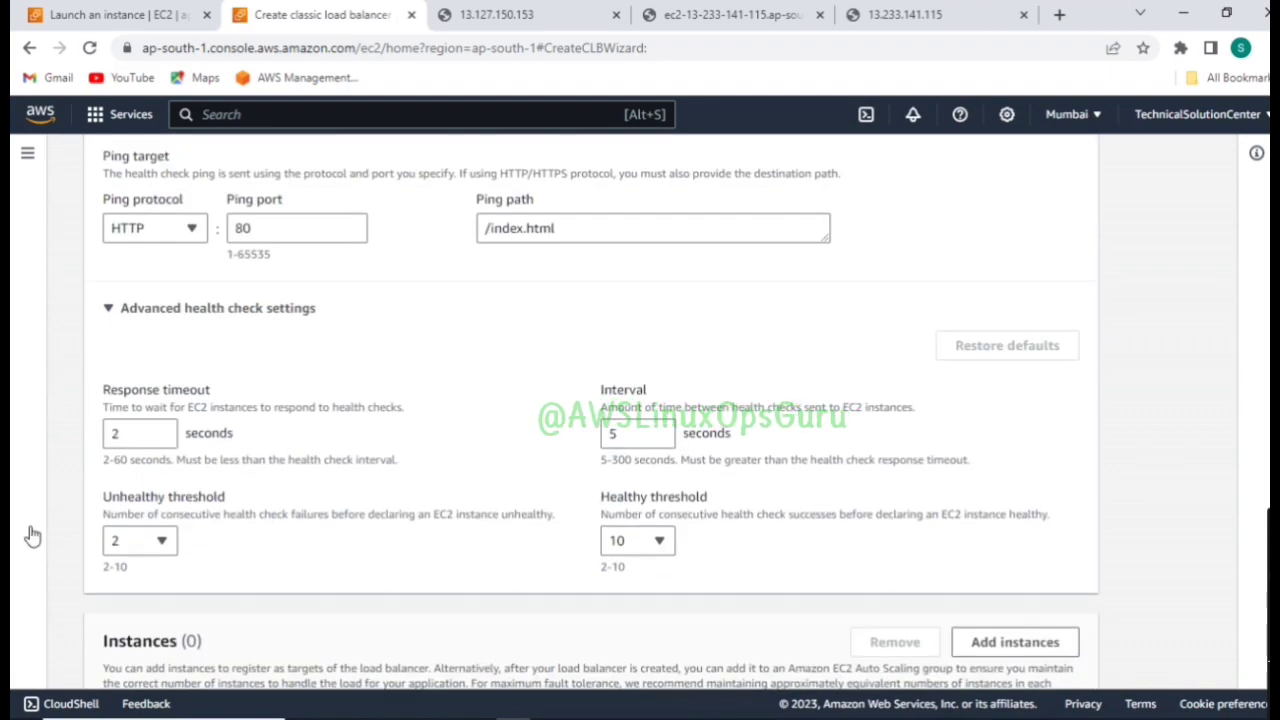
scroll(229, 480, "down", 1)
scroll(314, 563, "down", 2)
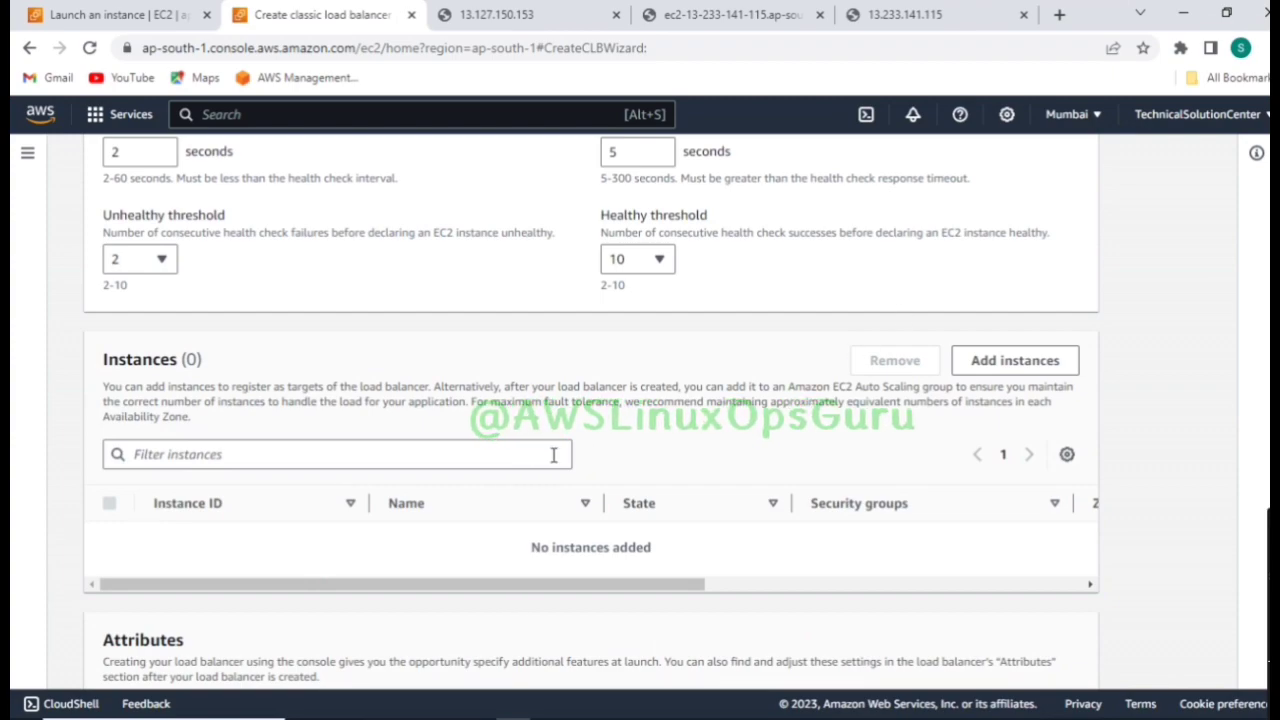
Remove the ap-south-1a (aps1-az1) zone from the network mappings
scroll(440, 648, "up", 10)
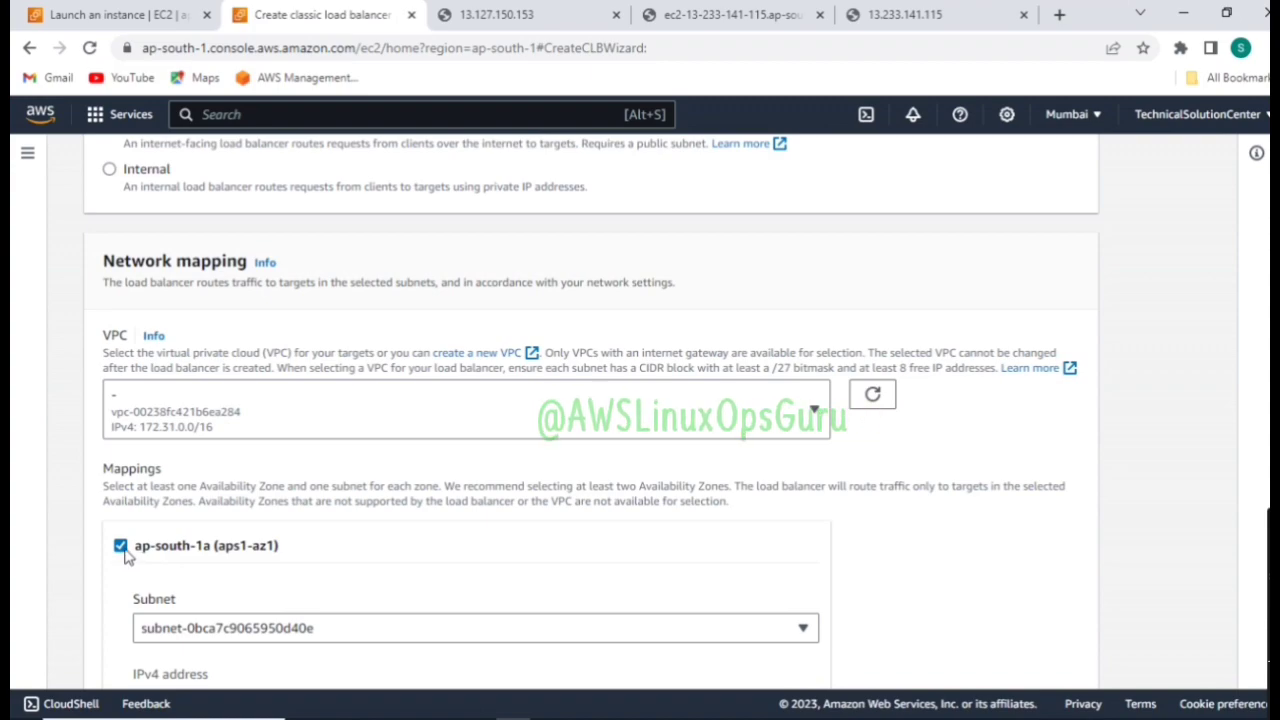
left_click(121, 546)
scroll(300, 618, "down", 4)
scroll(418, 572, "down", 12)
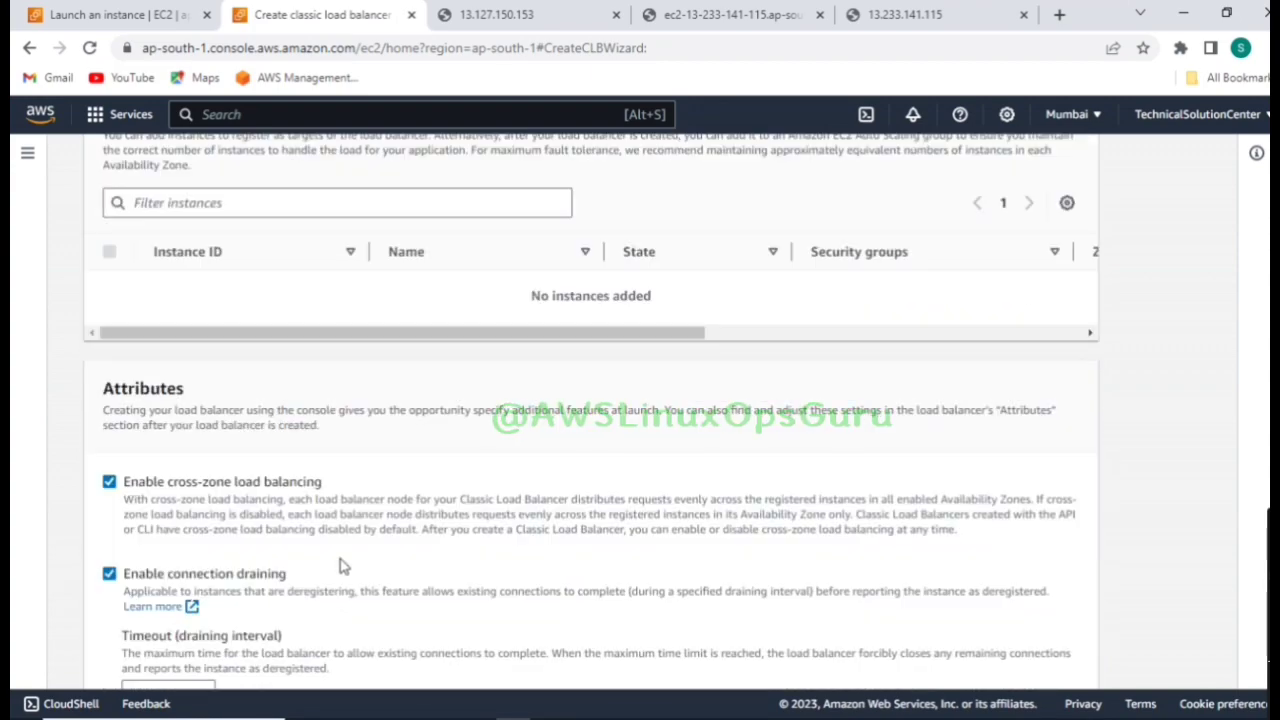
scroll(823, 449, "up", 2)
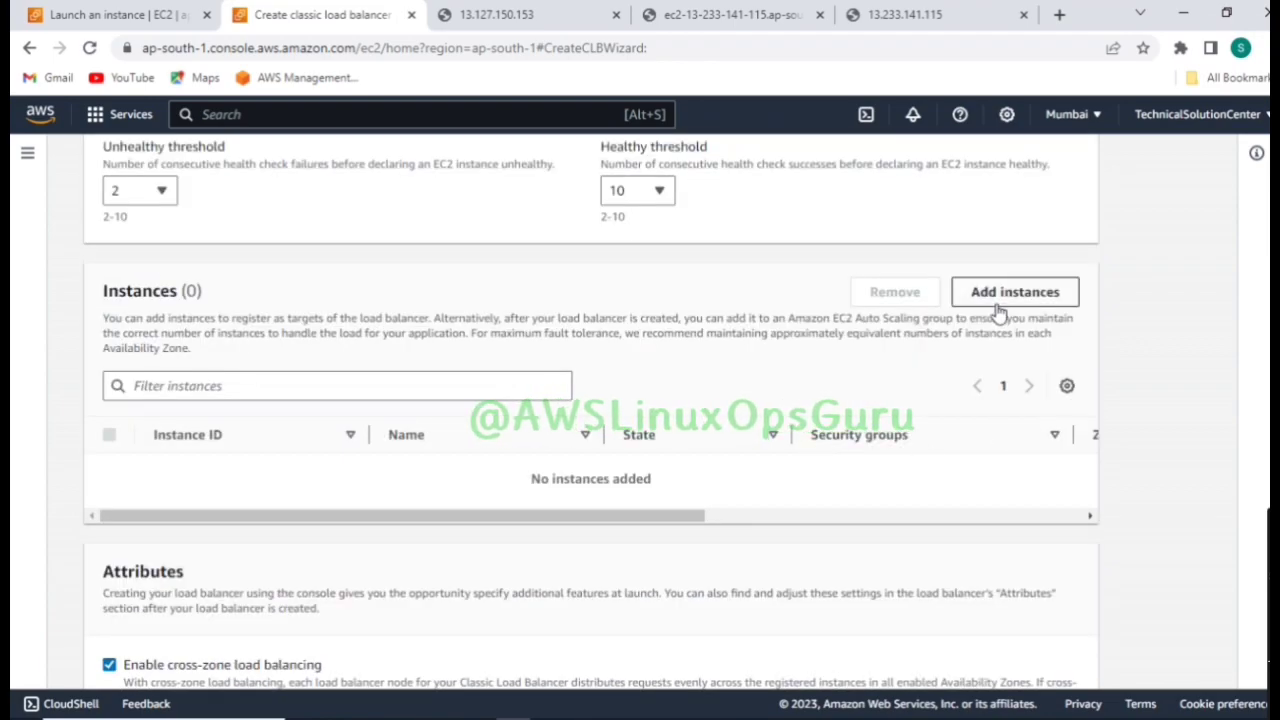
scroll(250, 418, "up", 15)
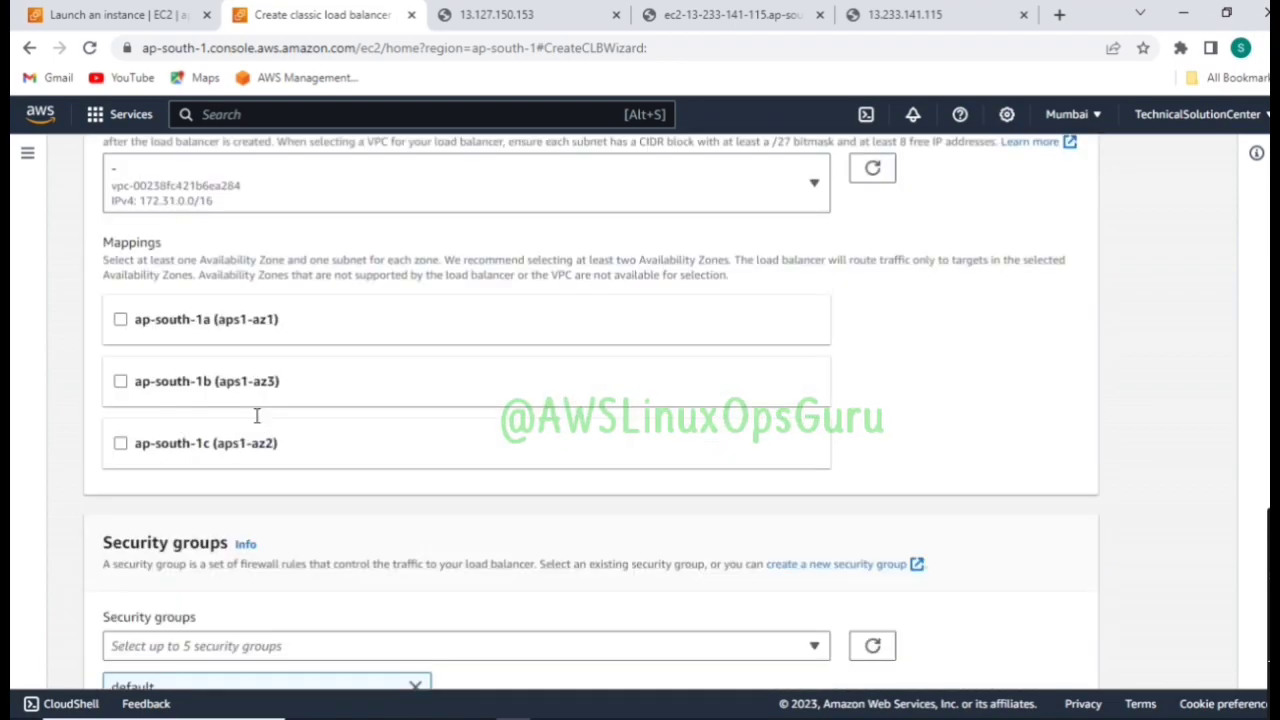
Add the server1 and server2 instances as targets of the load balancer
scroll(264, 460, "down", 12)
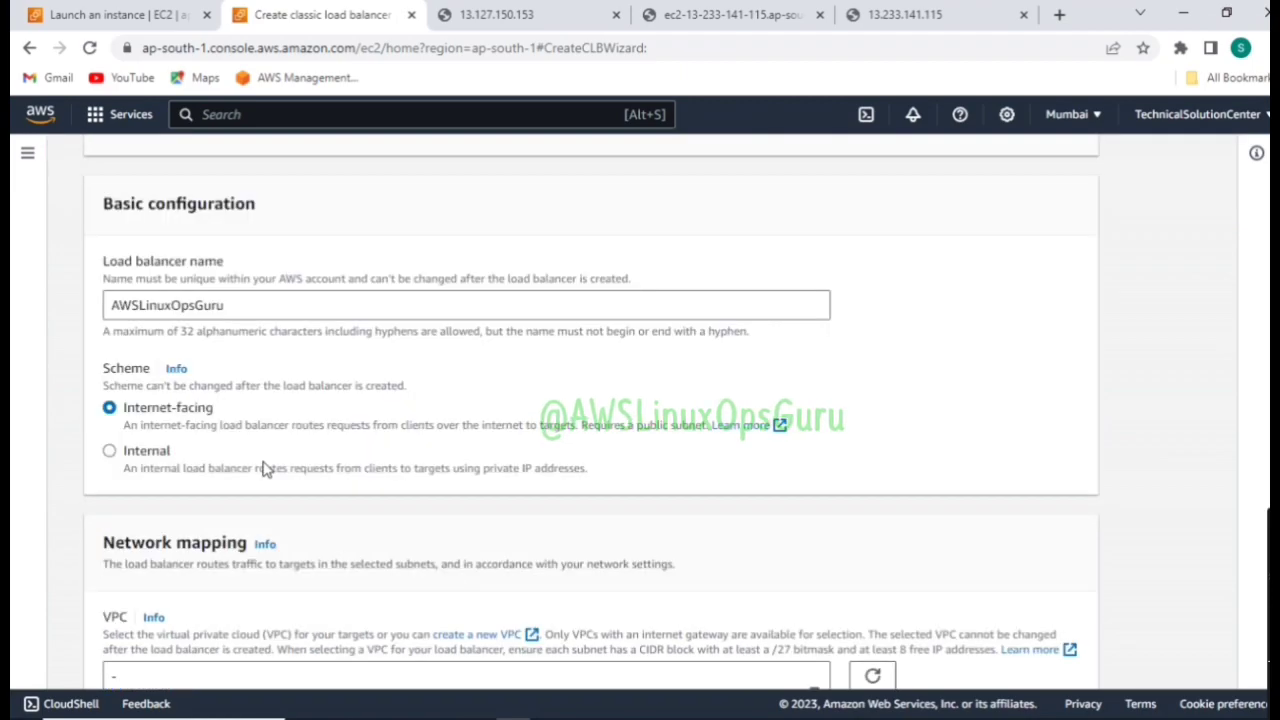
scroll(264, 470, "down", 5)
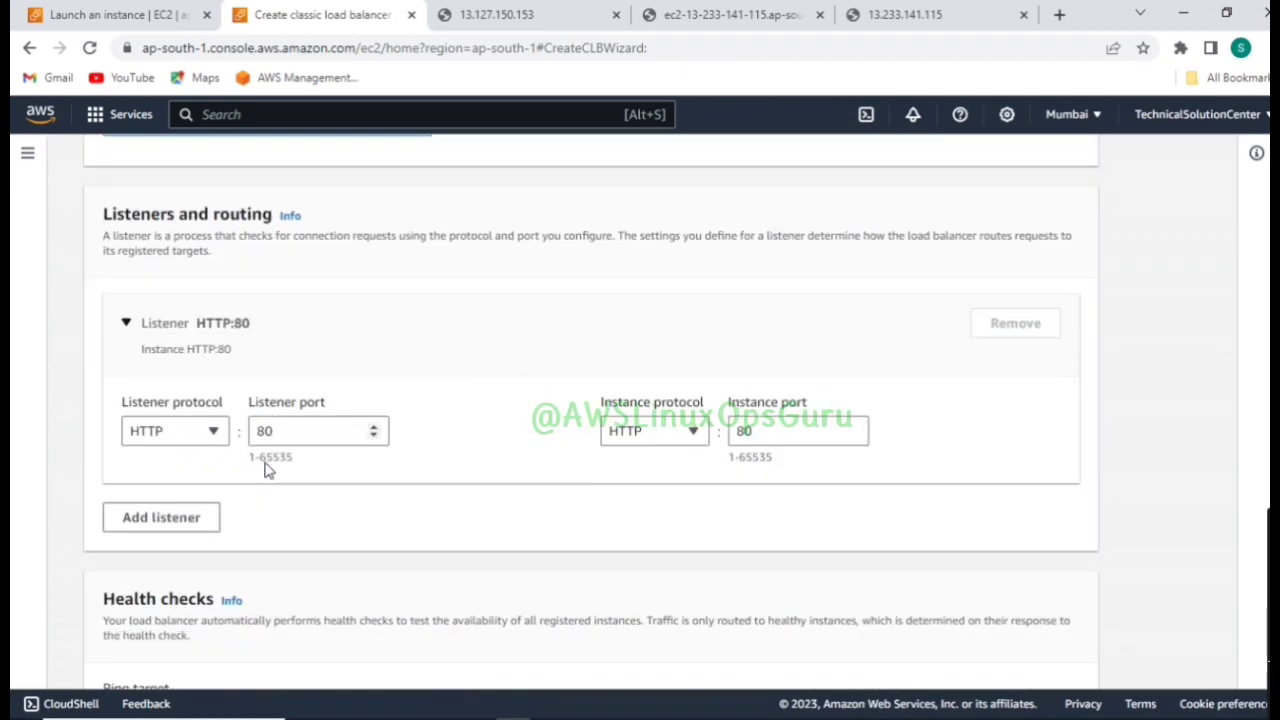
scroll(497, 371, "down", 4)
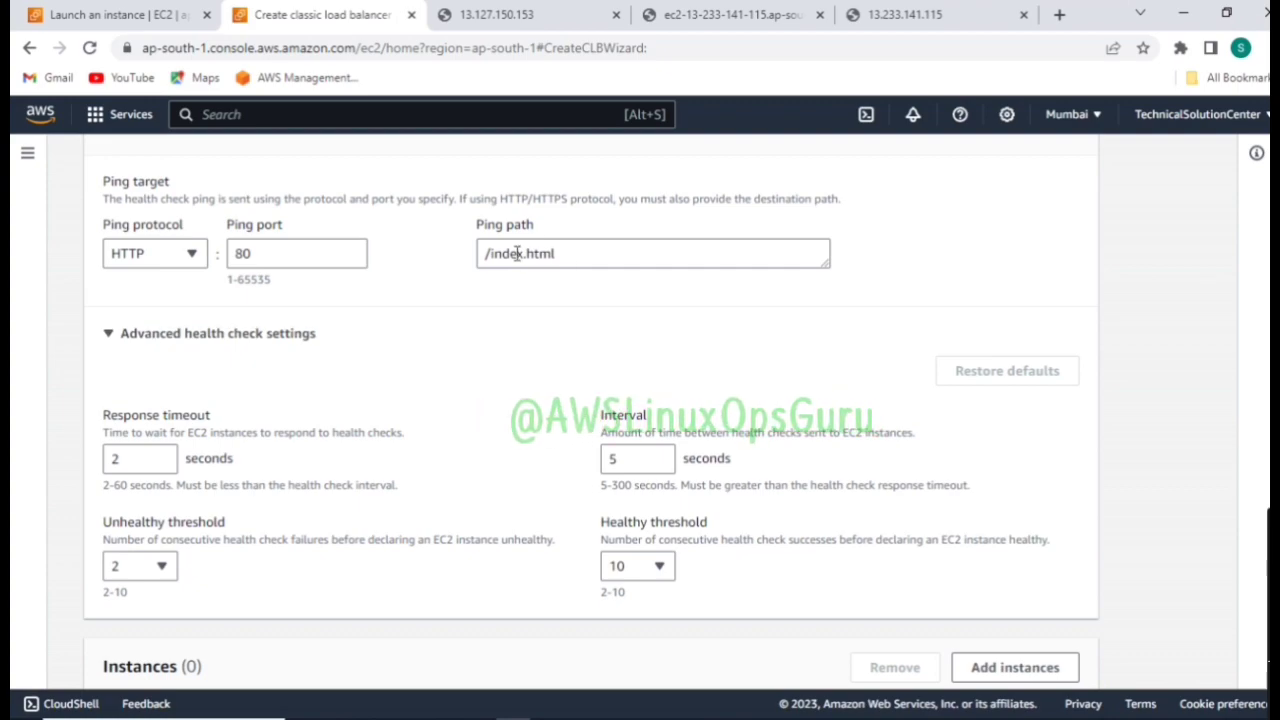
scroll(331, 512, "down", 5)
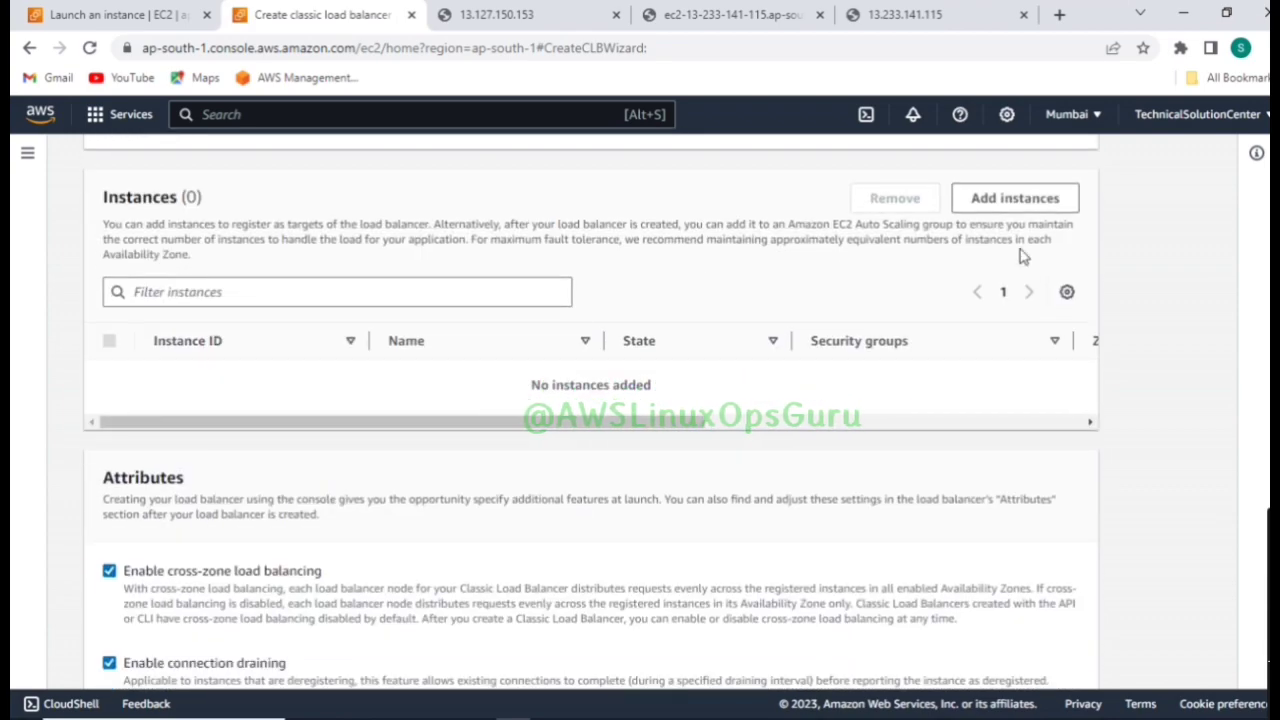
left_click(1014, 205)
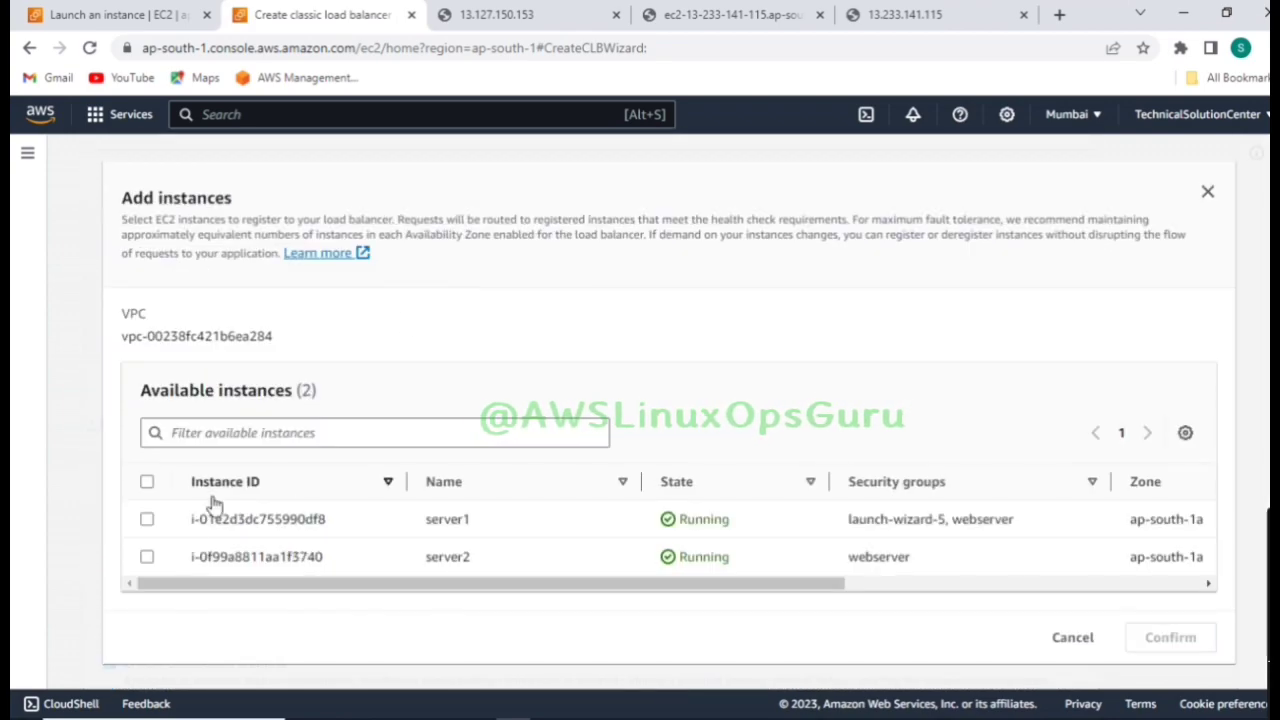
left_click(148, 519)
left_click(148, 557)
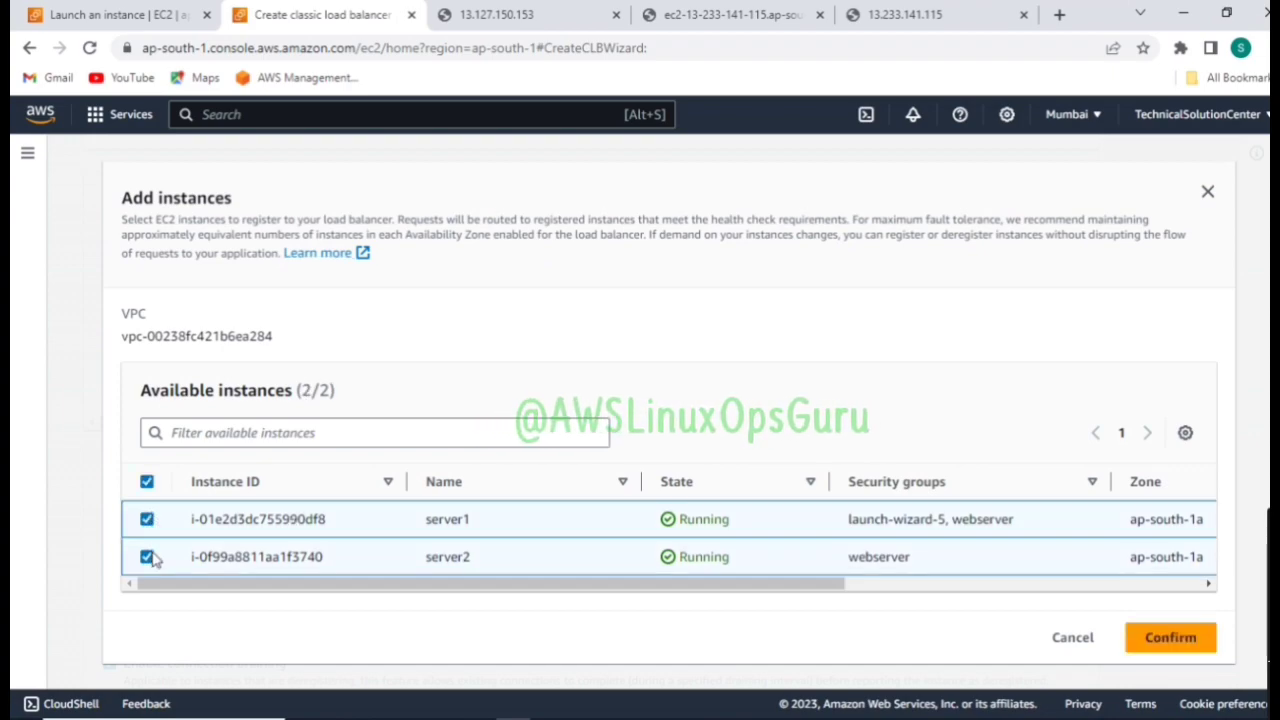
left_click(1182, 638)
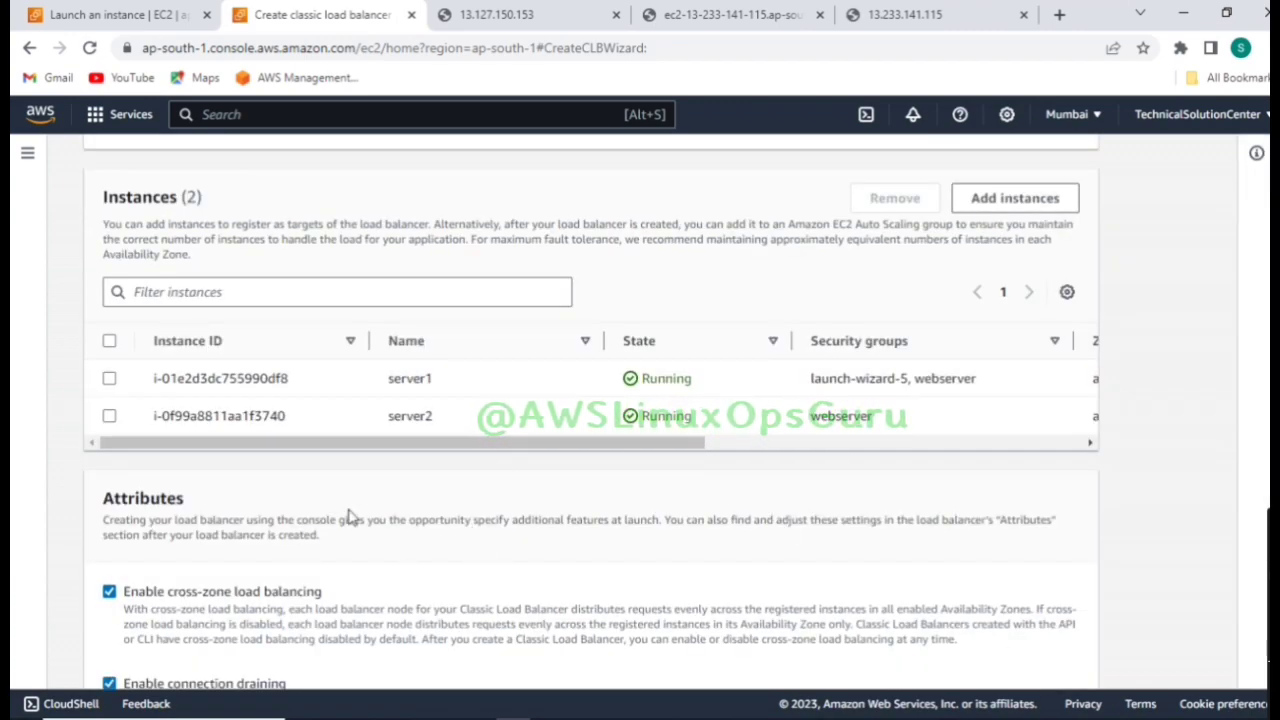
scroll(348, 518, "down", 3)
scroll(403, 389, "up", 3)
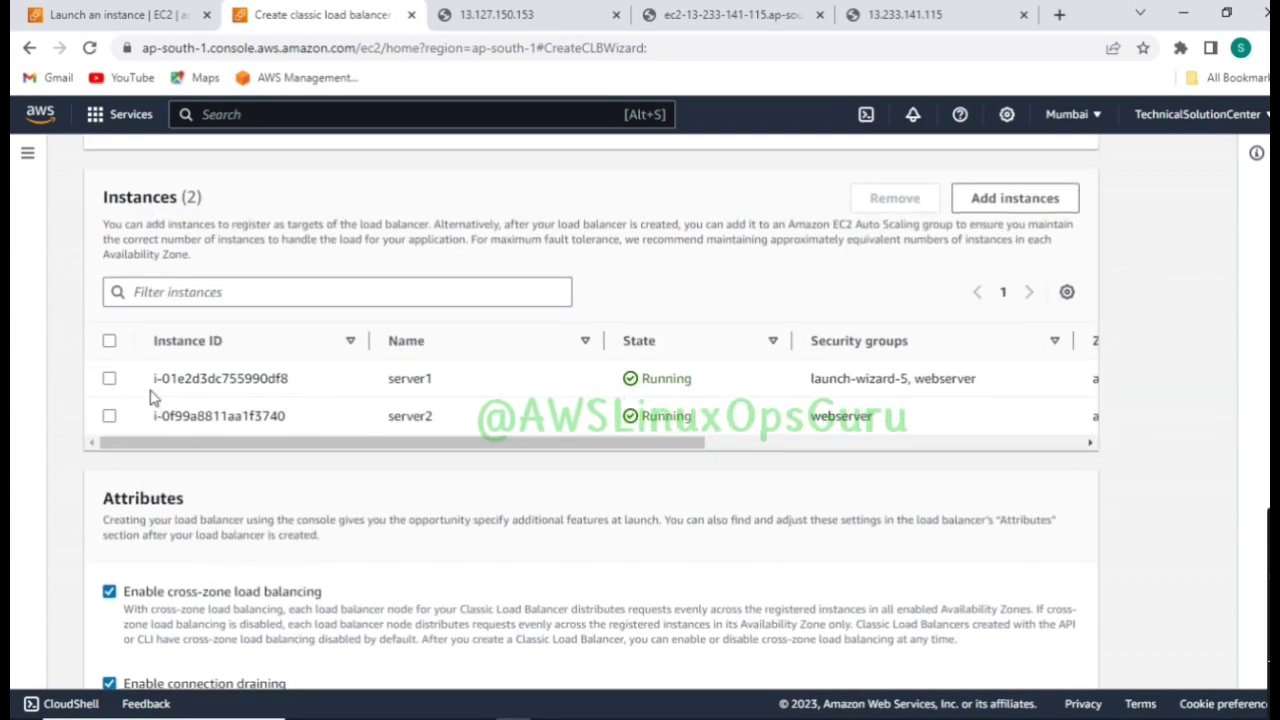
left_click(109, 380)
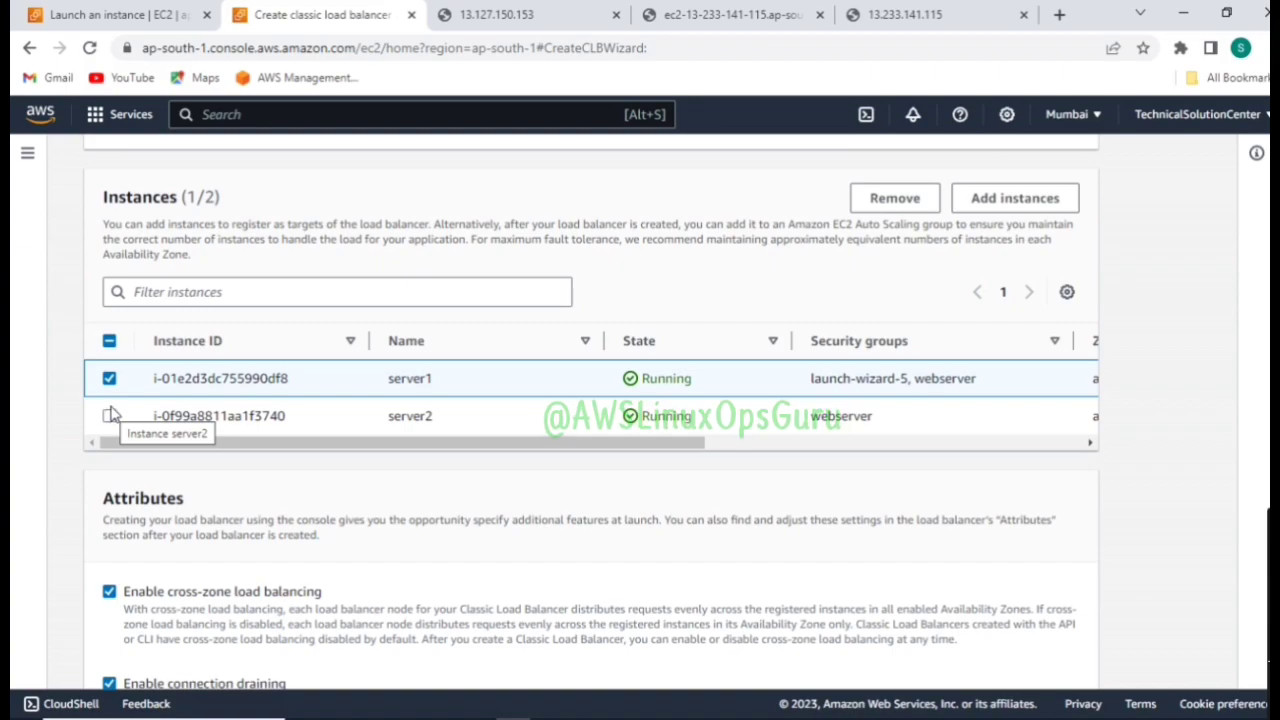
left_click(109, 378)
Review the load balancer's attributes and configuration summary, and try to create the load balancer
scroll(429, 506, "down", 2)
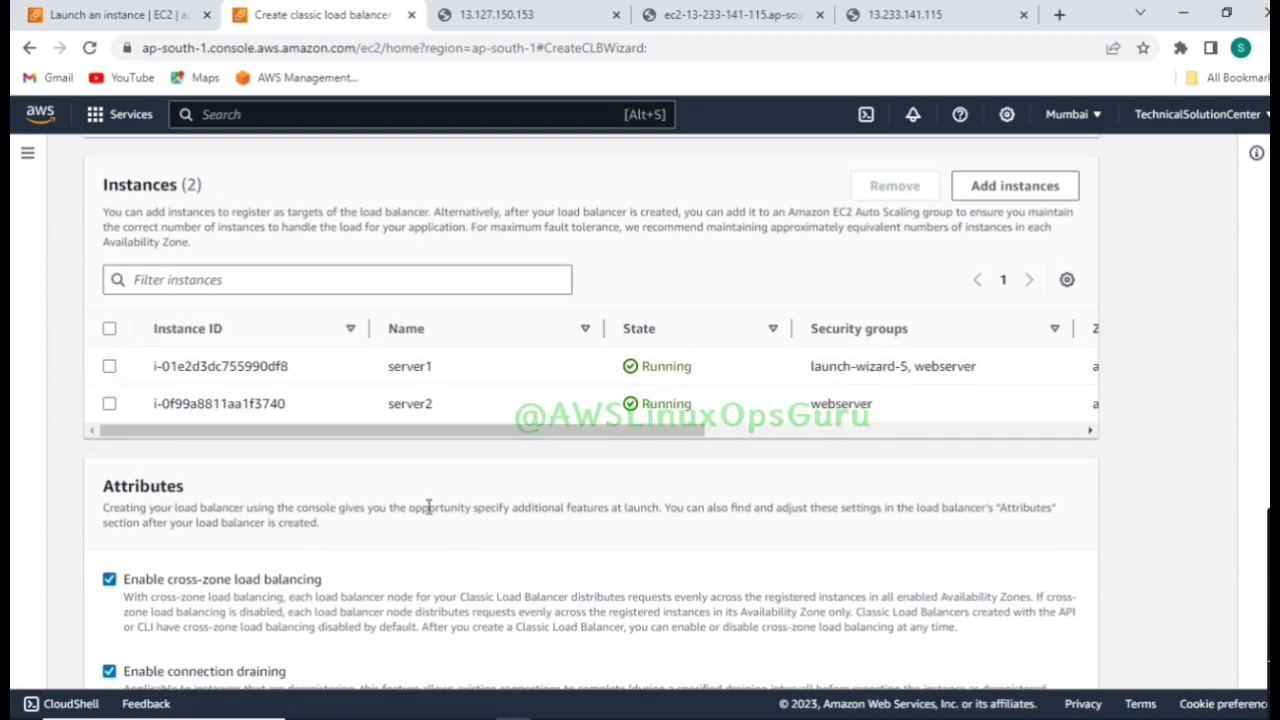
scroll(260, 537, "down", 3)
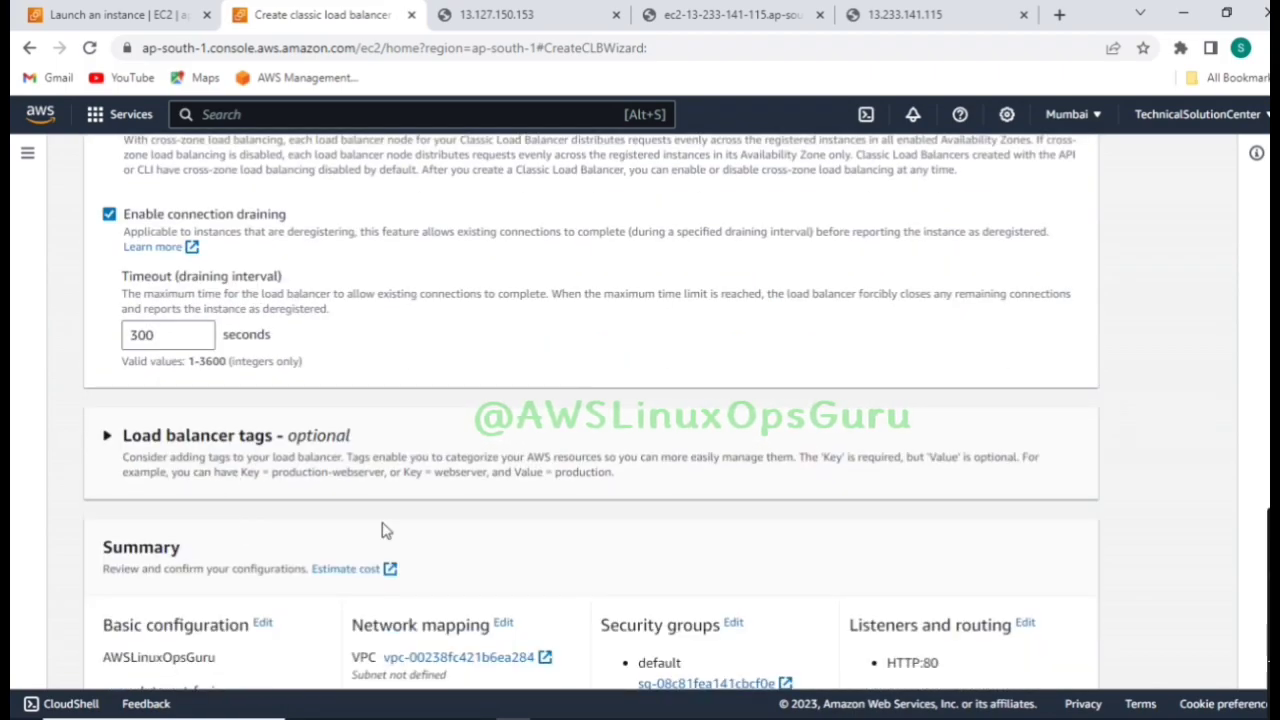
scroll(385, 528, "down", 2)
scroll(396, 530, "down", 1)
scroll(396, 530, "down", 1)
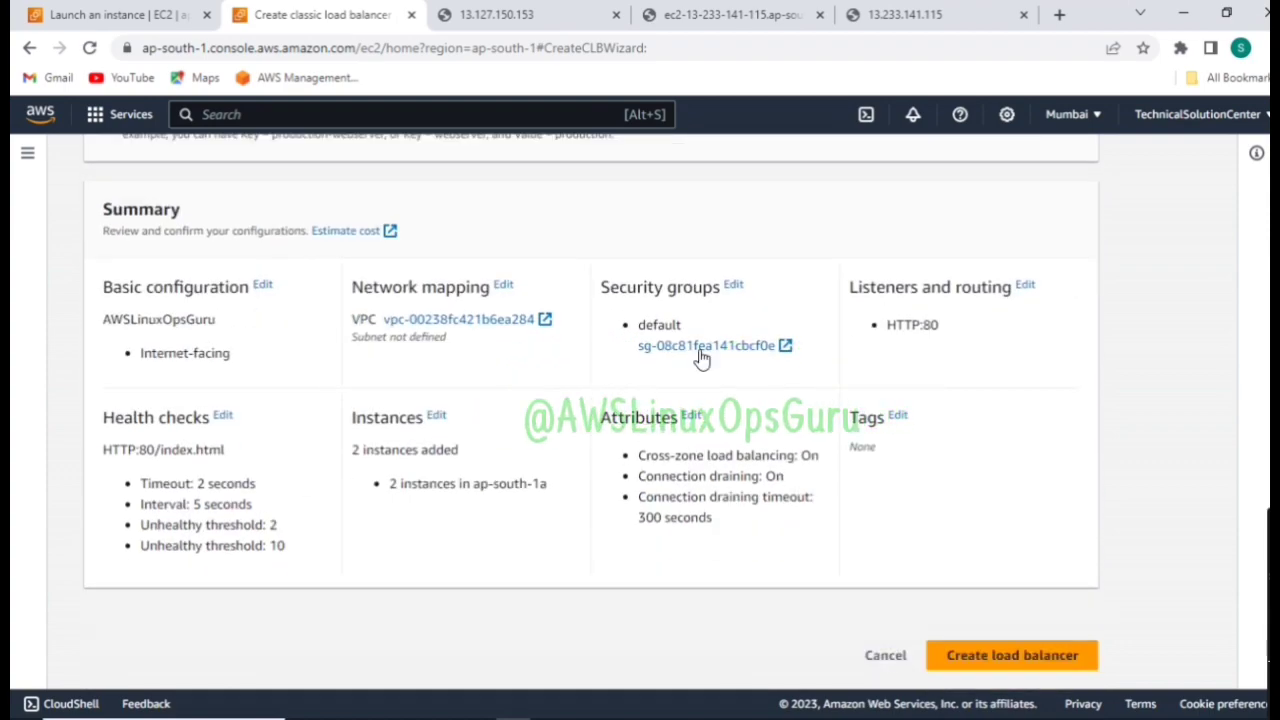
left_click(985, 658)
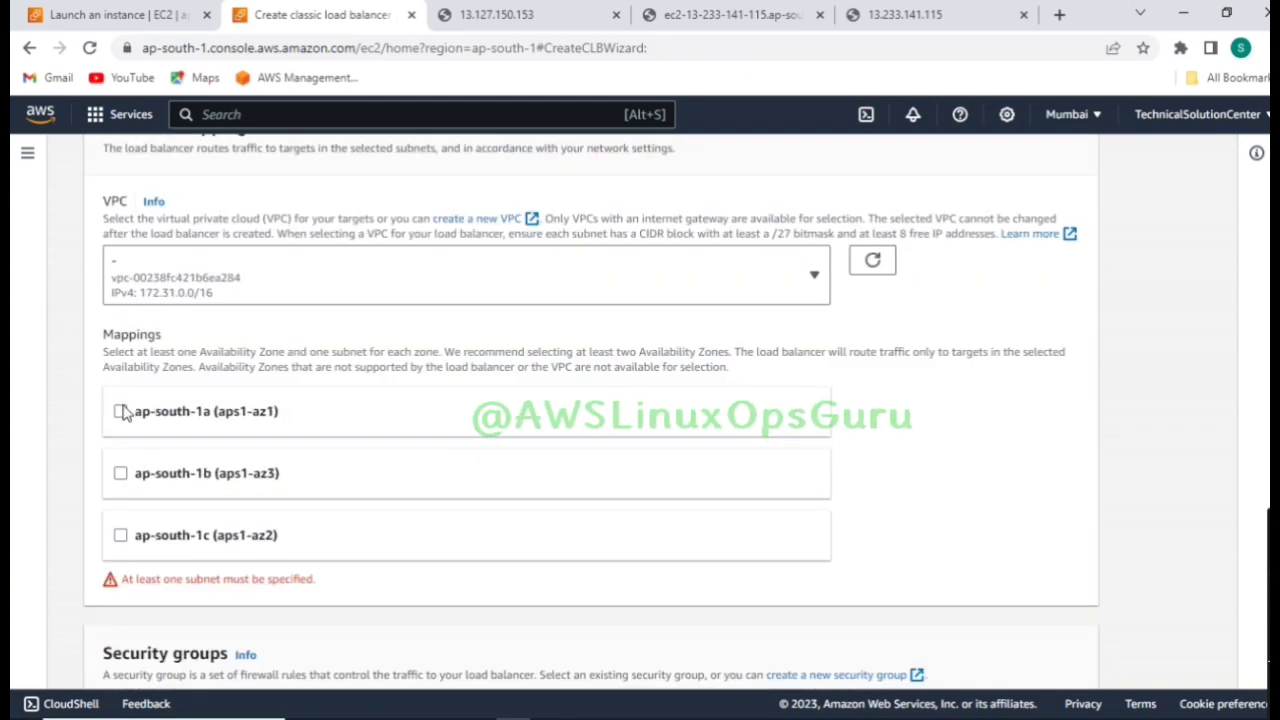
Add the ap-south-1a (aps1-az1) and ap-south-1b (aps1-az3) zones to the network mappings, checking the list of AWS regions in between
left_click(120, 411)
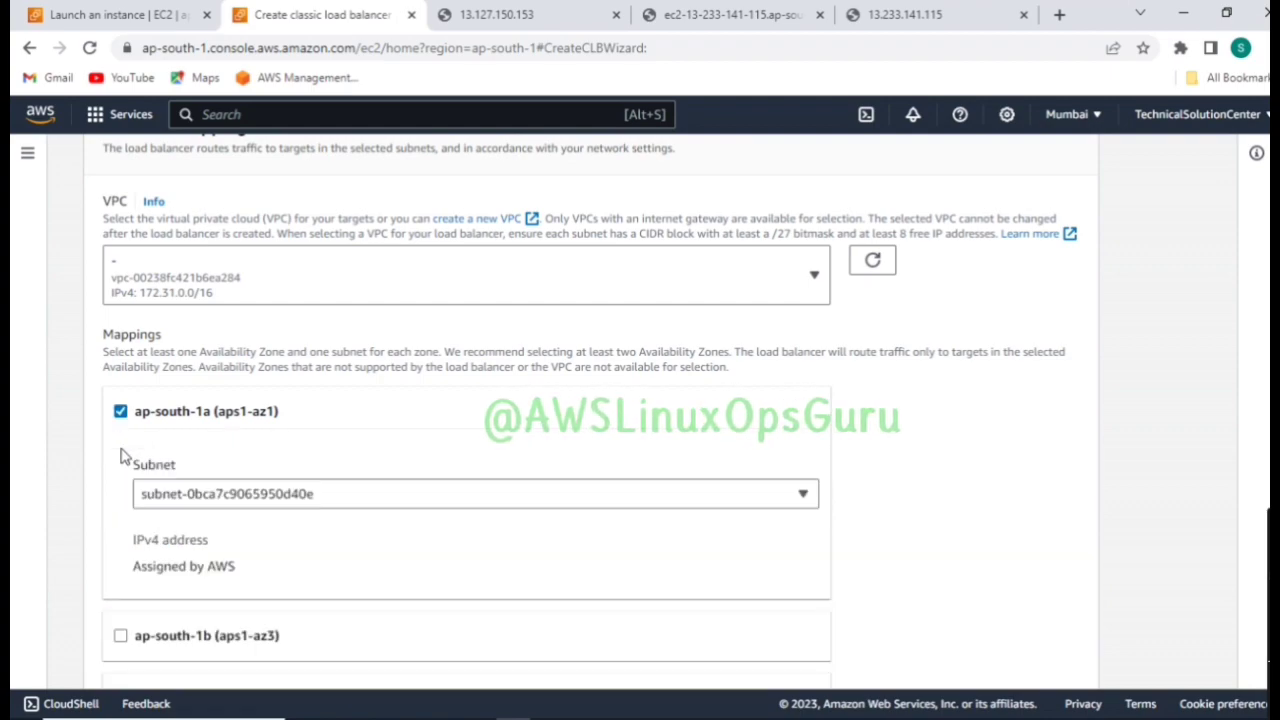
left_click(1068, 117)
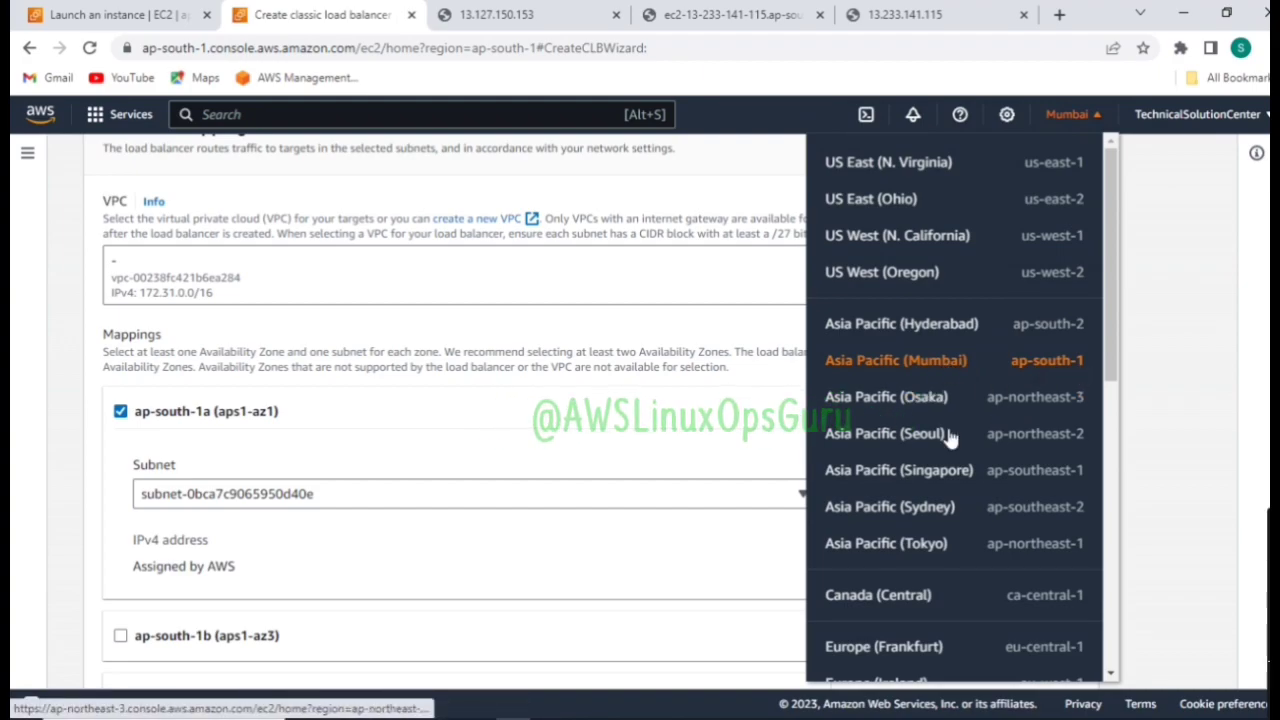
scroll(958, 469, "down", 1)
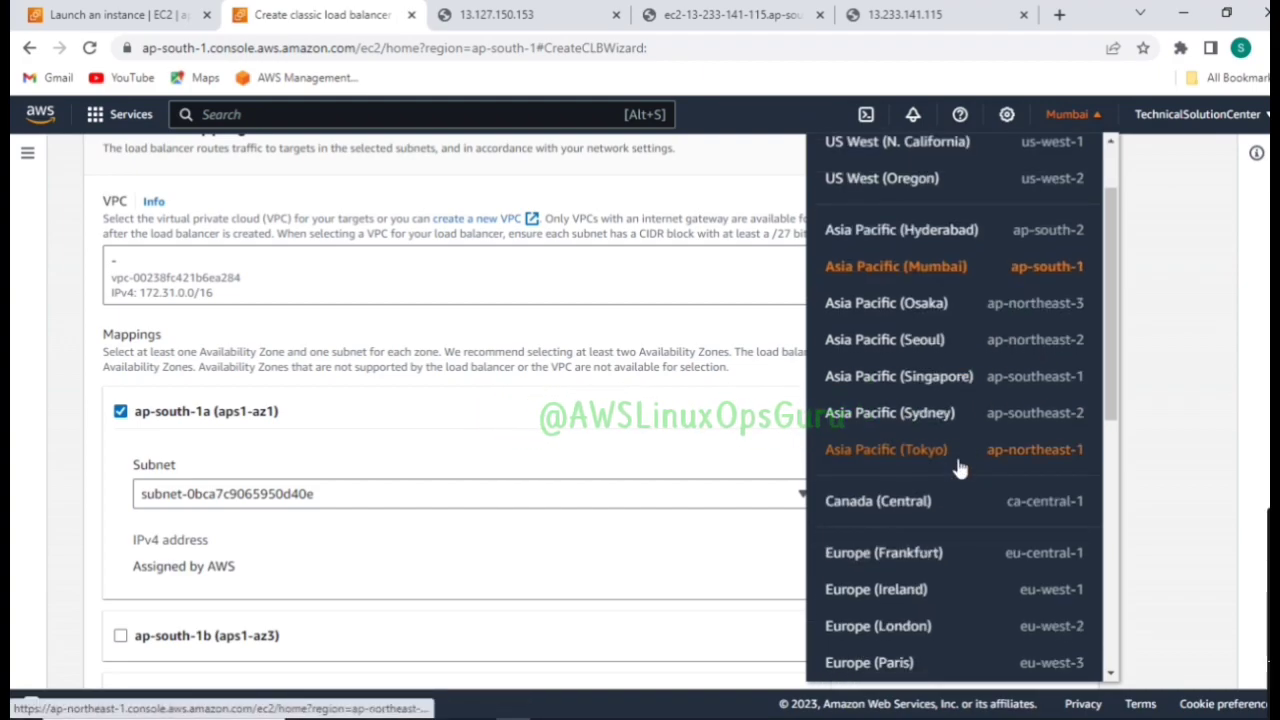
scroll(330, 555, "down", 2)
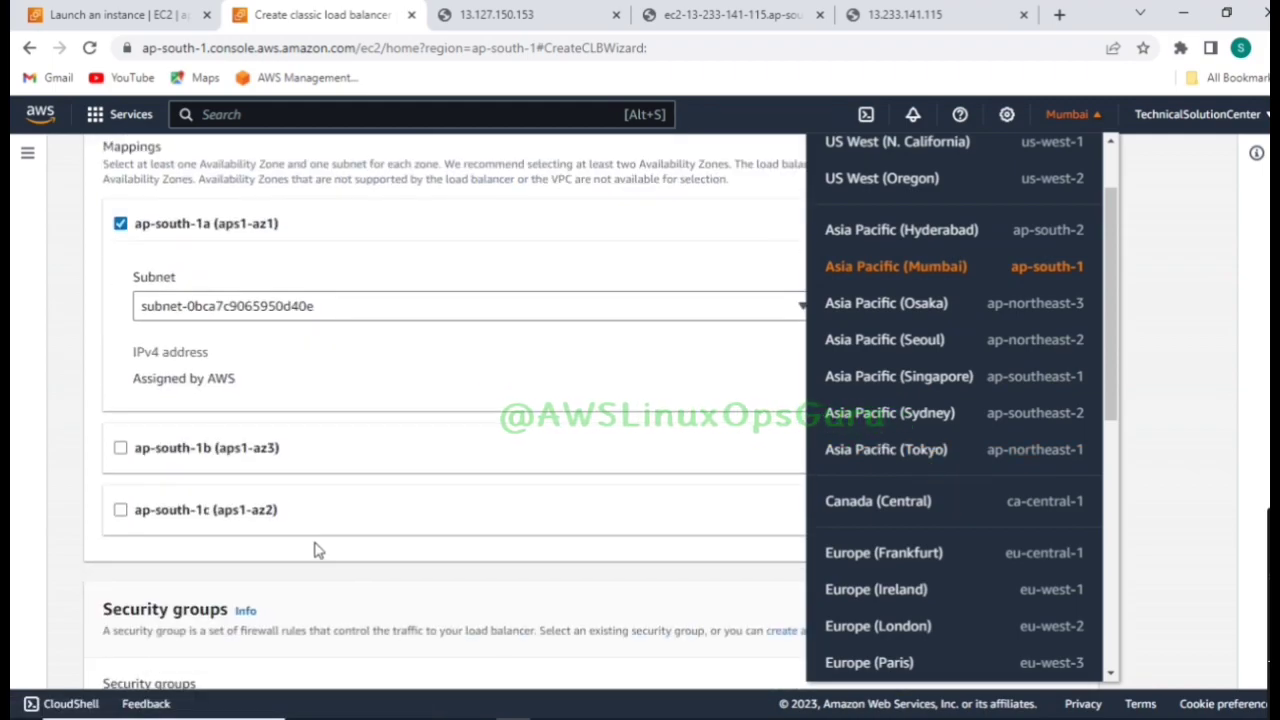
left_click(123, 452)
left_click(123, 452)
left_click(123, 452)
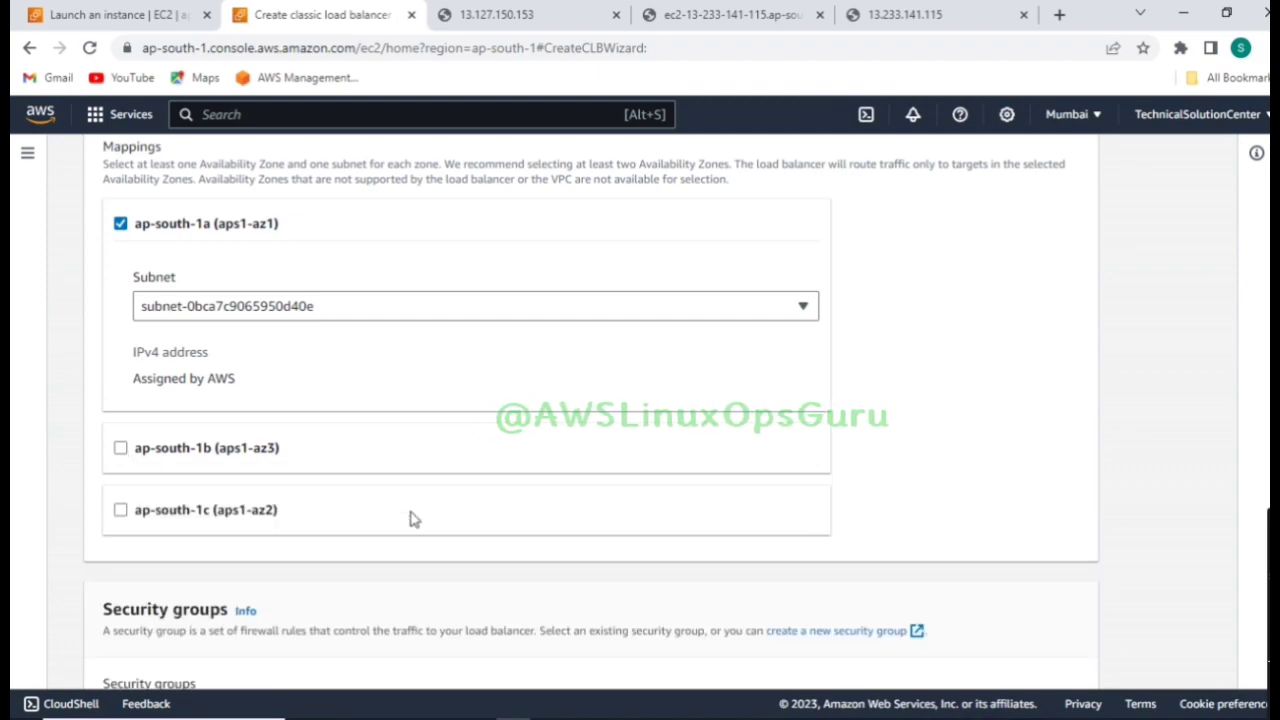
left_click(120, 450)
scroll(320, 506, "down", 4)
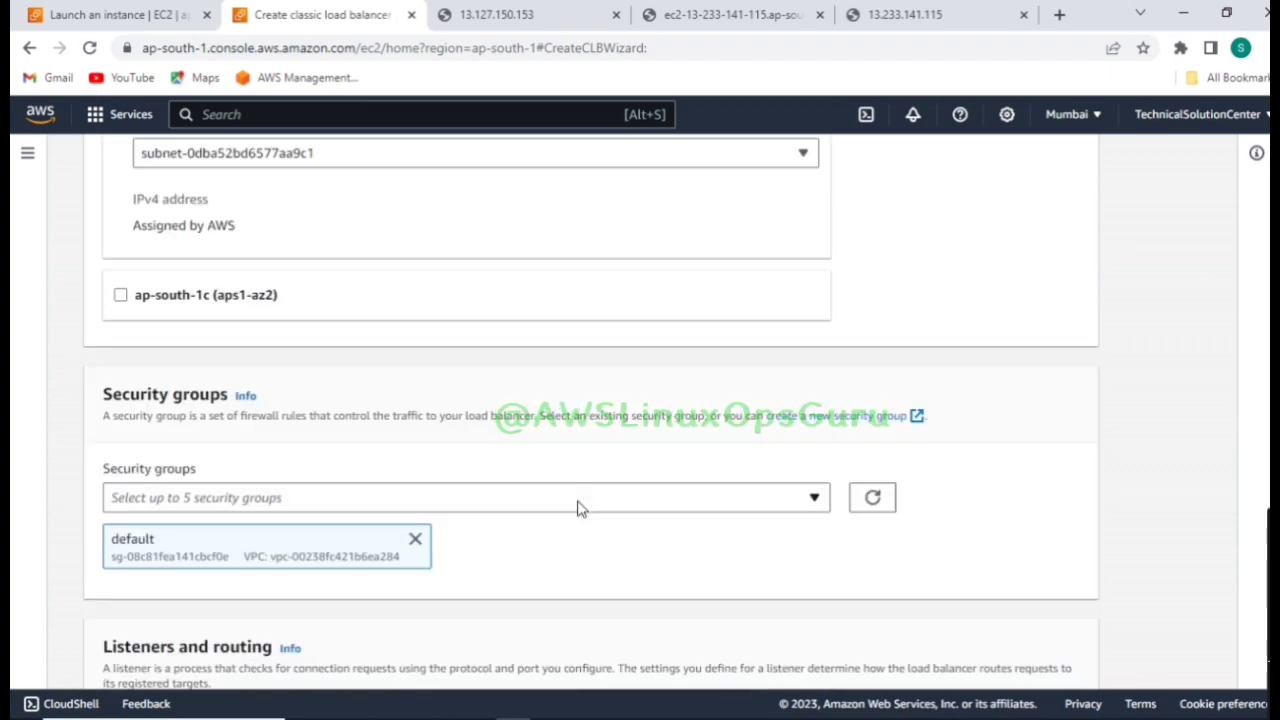
Review the Classic Load Balancer's zones, listener, health check, attributes and summary, and create the load balancer
scroll(578, 508, "down", 1)
scroll(577, 491, "up", 5)
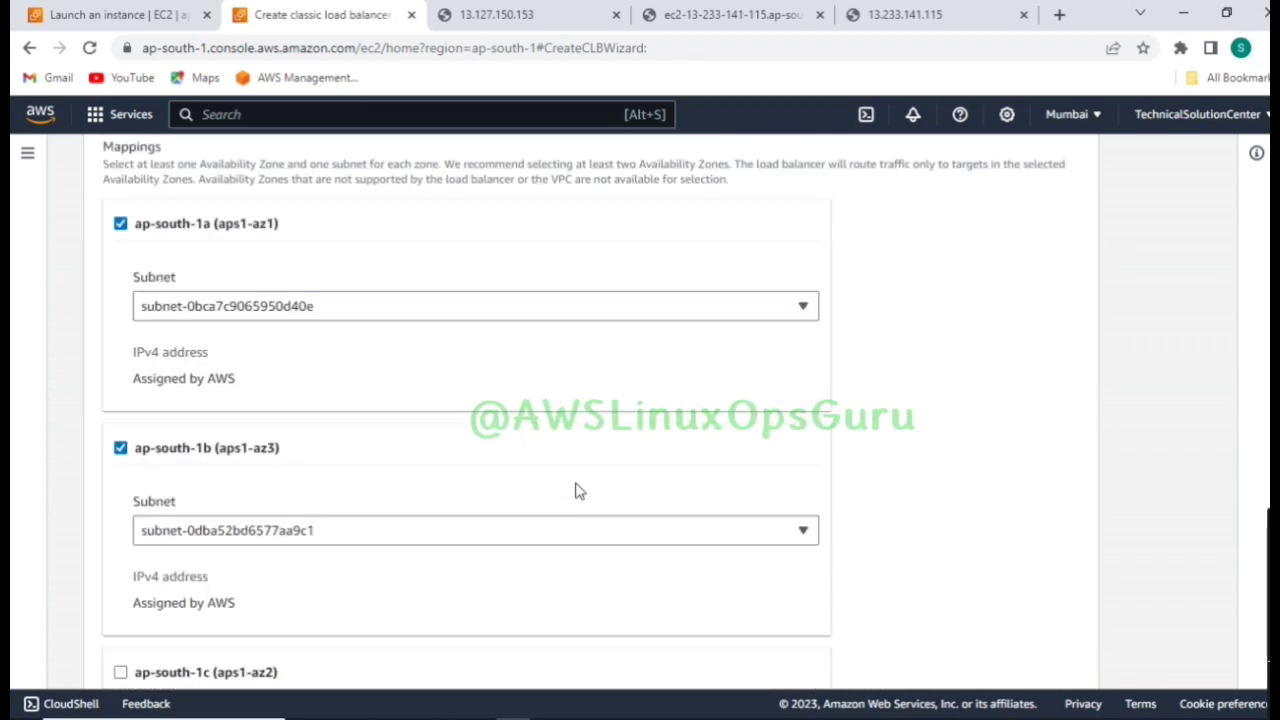
scroll(865, 505, "down", 12)
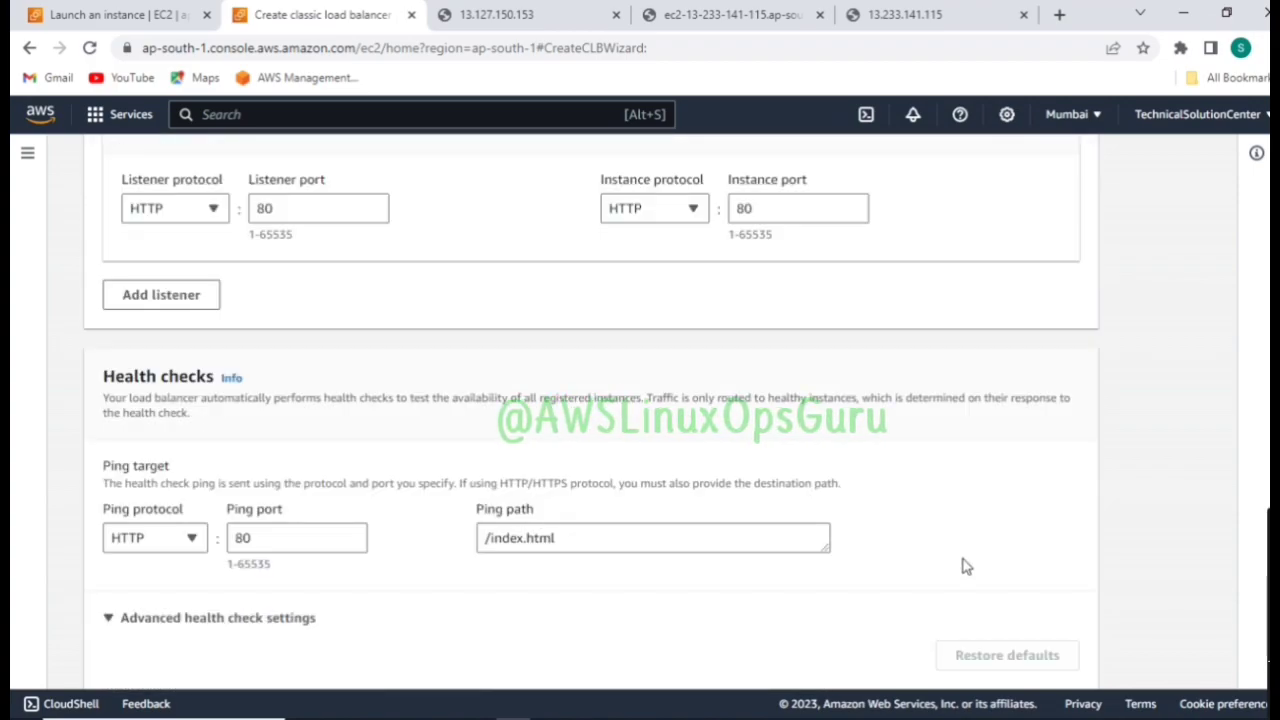
scroll(1006, 590, "down", 8)
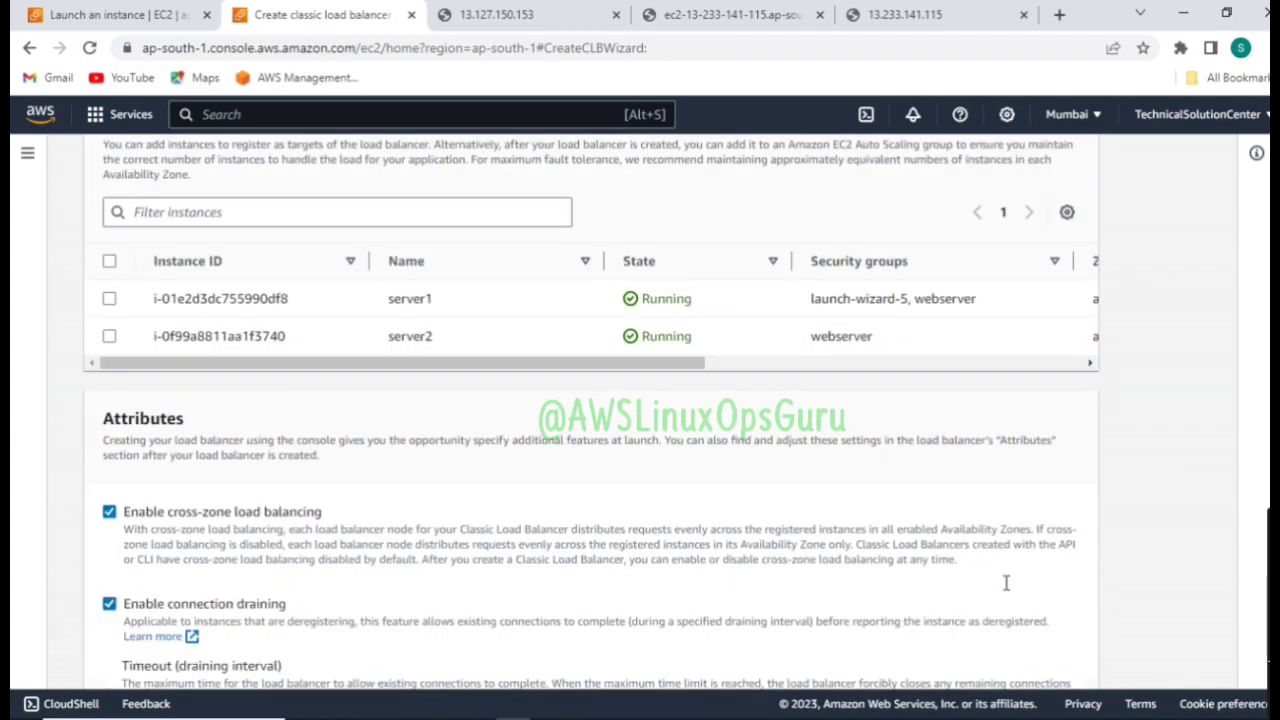
scroll(1007, 584, "down", 5)
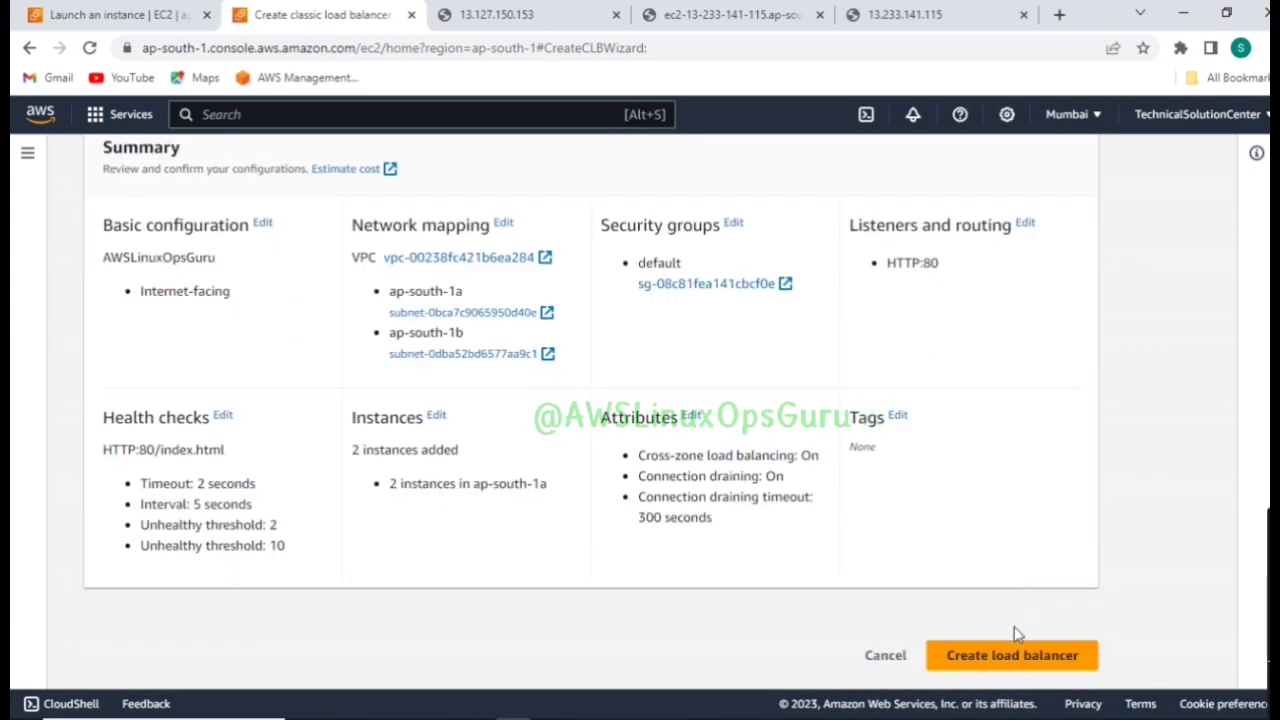
left_click(1015, 655)
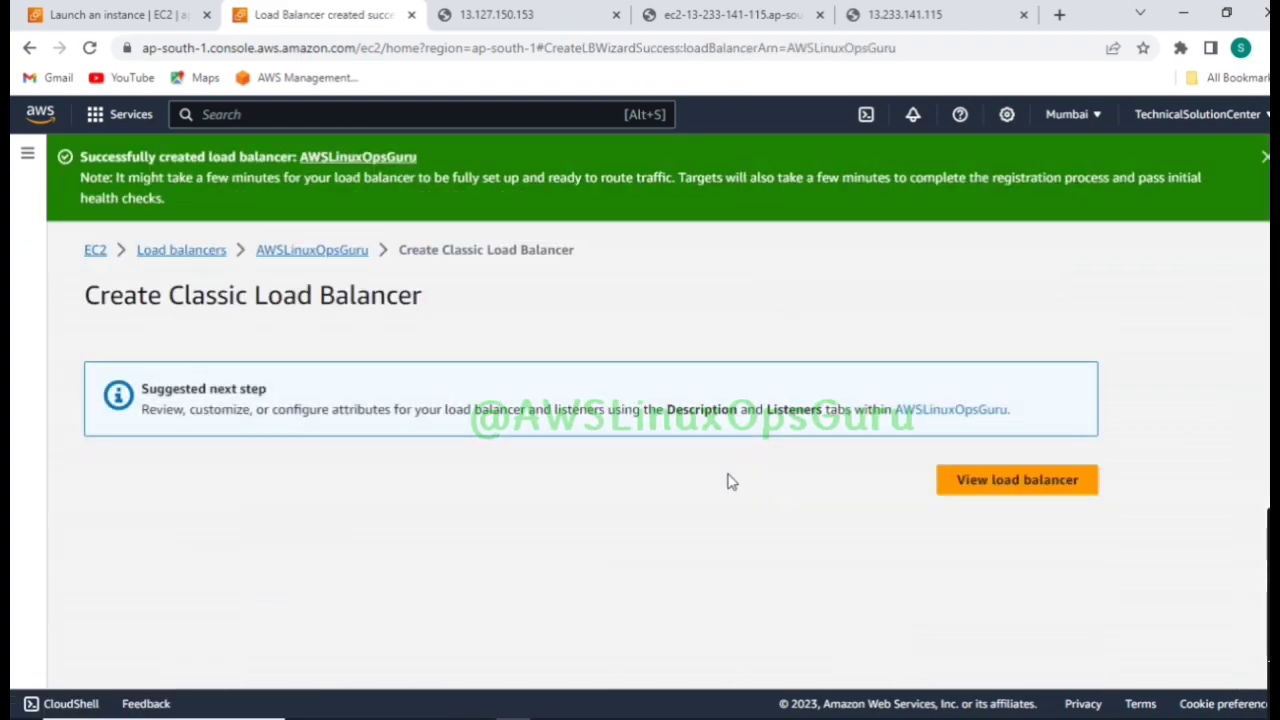
Open the load balancers list and select AWSLinuxOpsGuru to view its details
left_click(1006, 484)
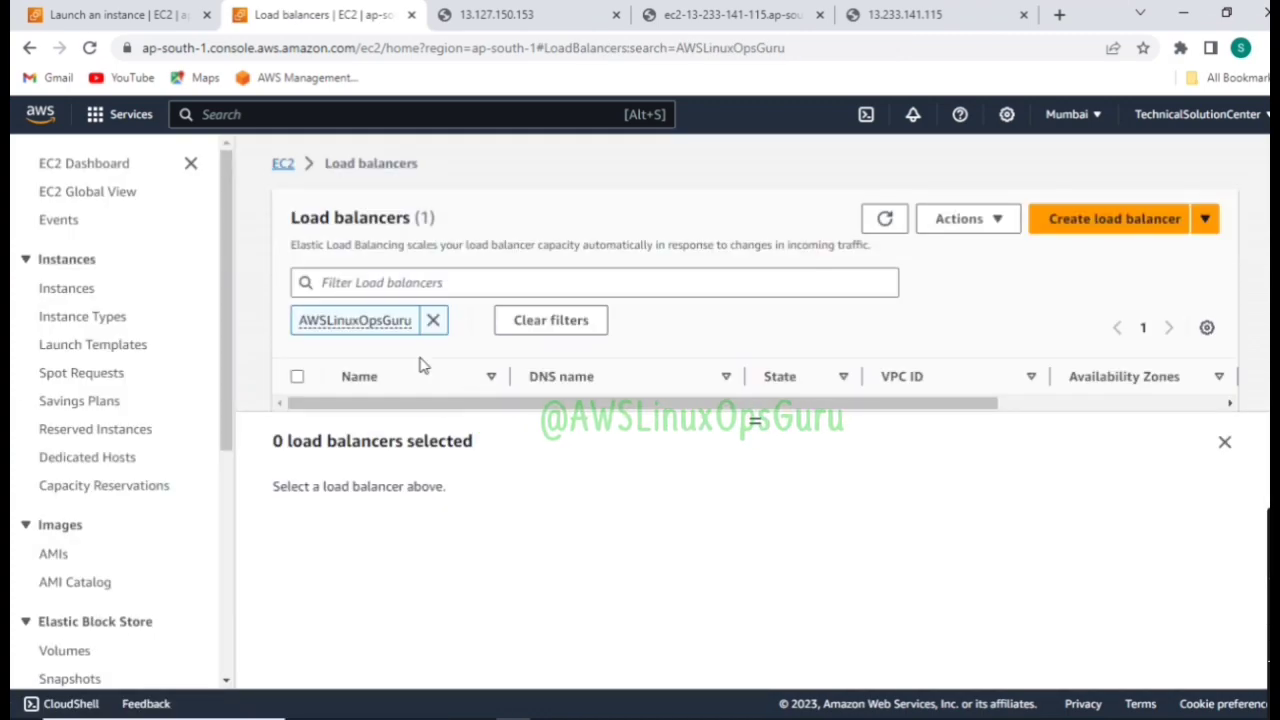
scroll(711, 366, "down", 1)
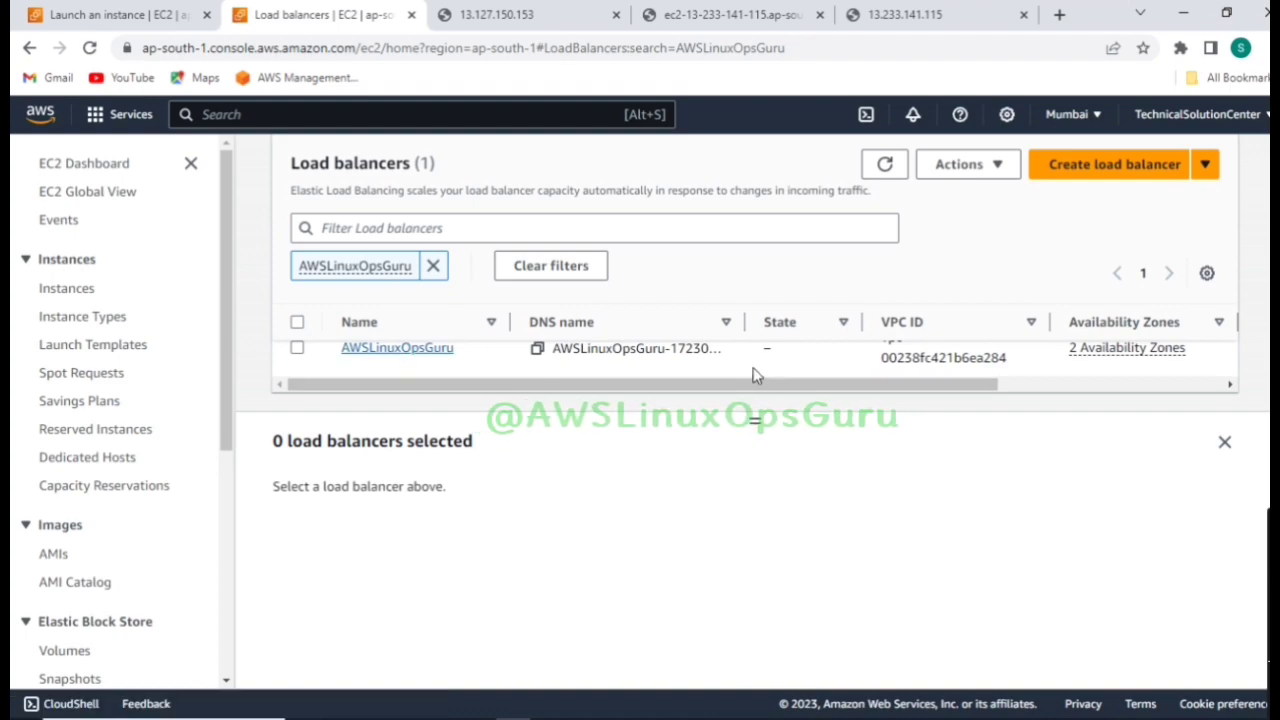
scroll(754, 371, "up", 1)
scroll(748, 418, "down", 1)
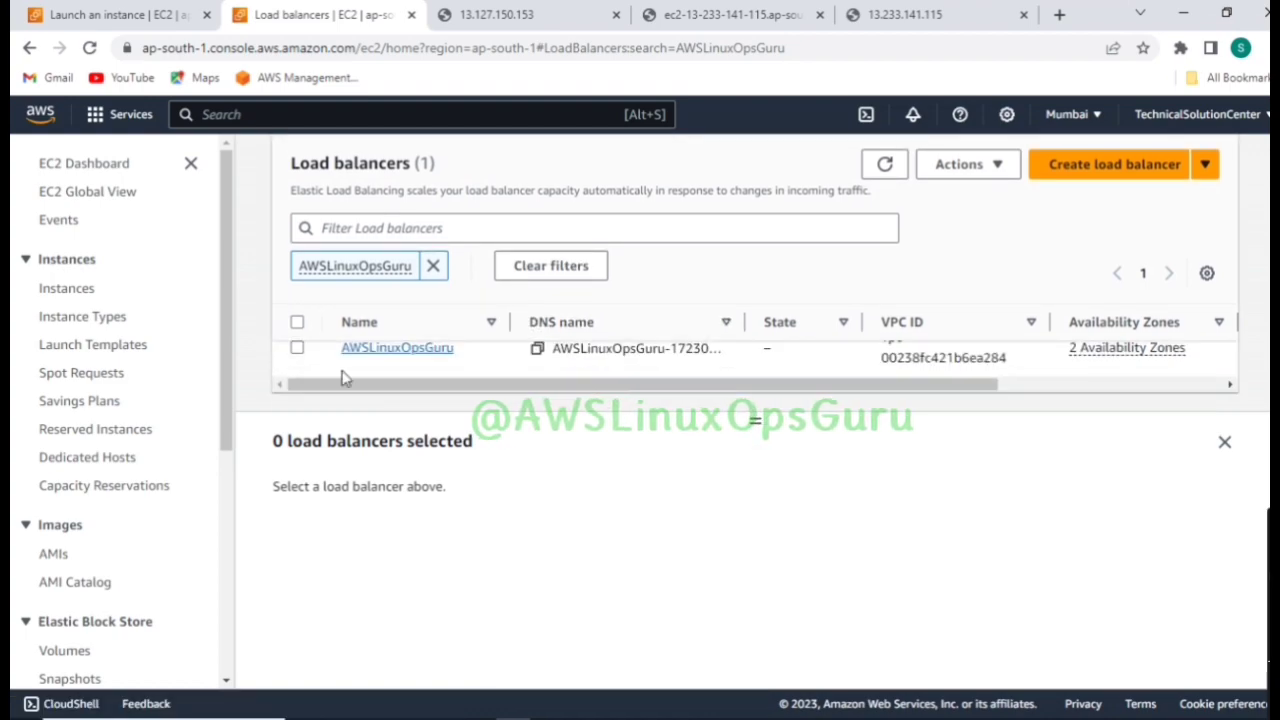
left_click(297, 350)
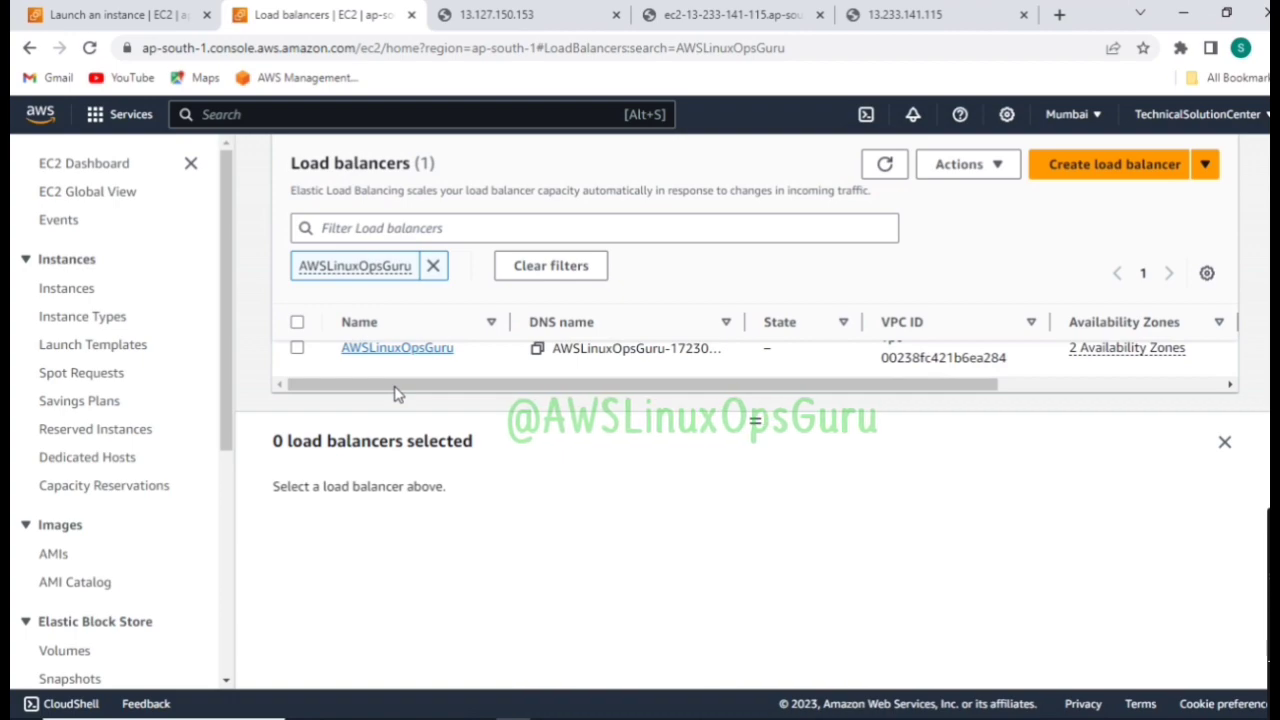
scroll(600, 555, "down", 1)
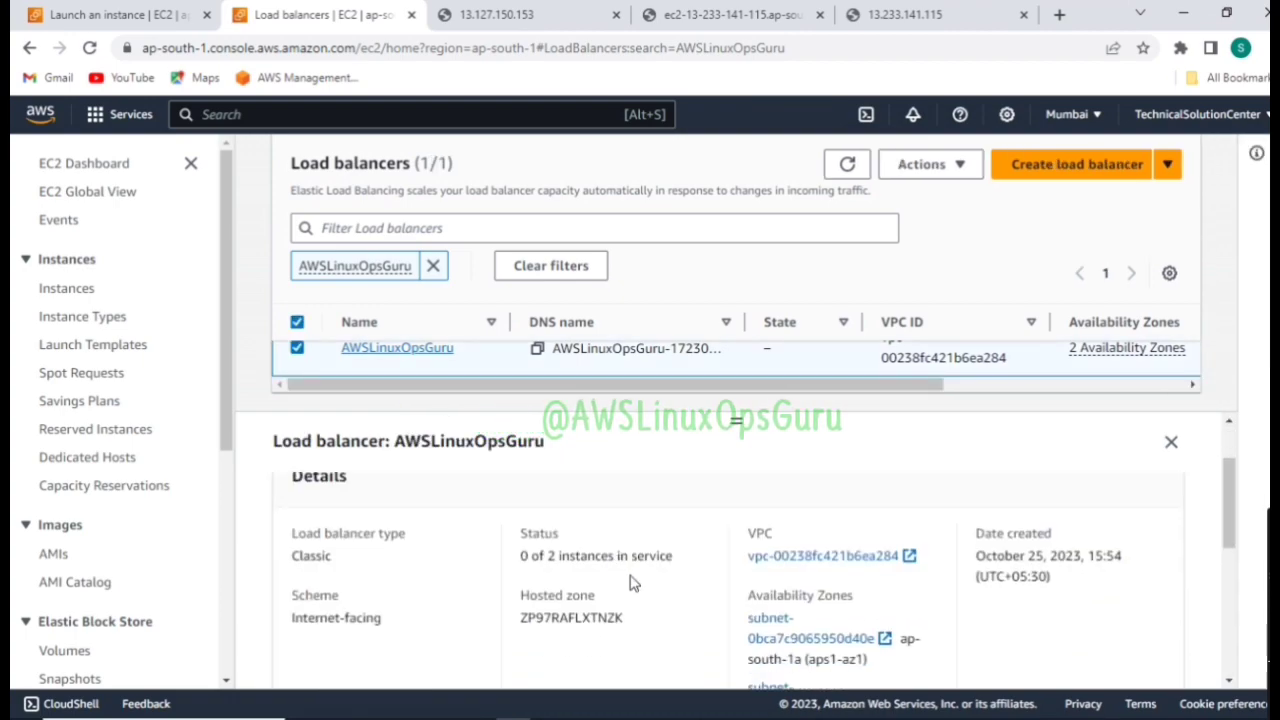
scroll(631, 583, "up", 1)
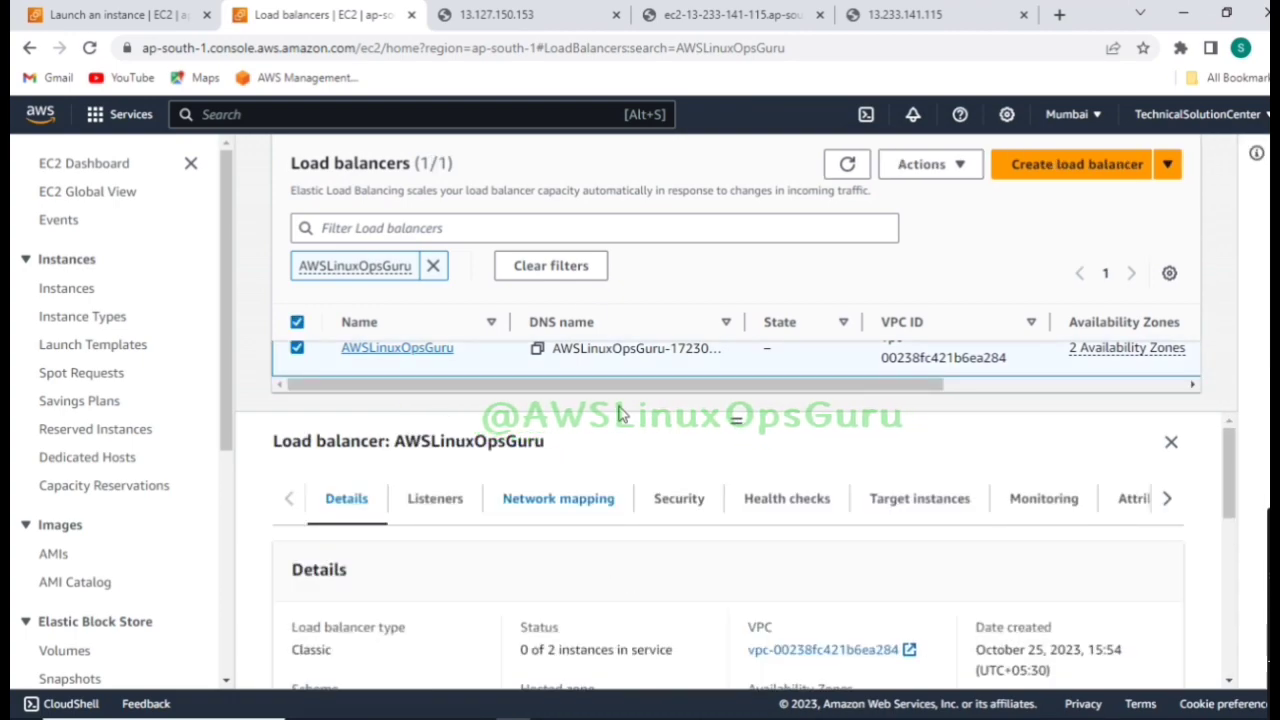
Check the web pages served directly at 13.127.150.153 and 13.233.141.115, reloading the first one
left_click(494, 14)
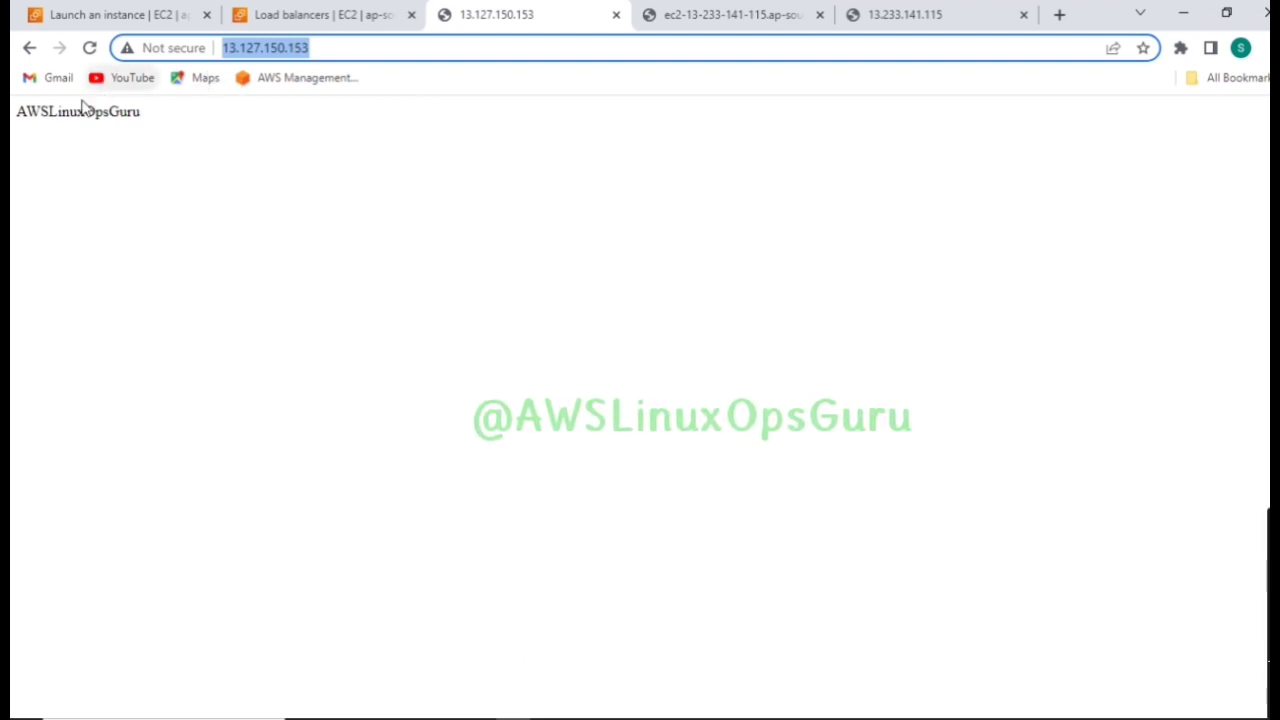
left_click(89, 47)
left_click(890, 10)
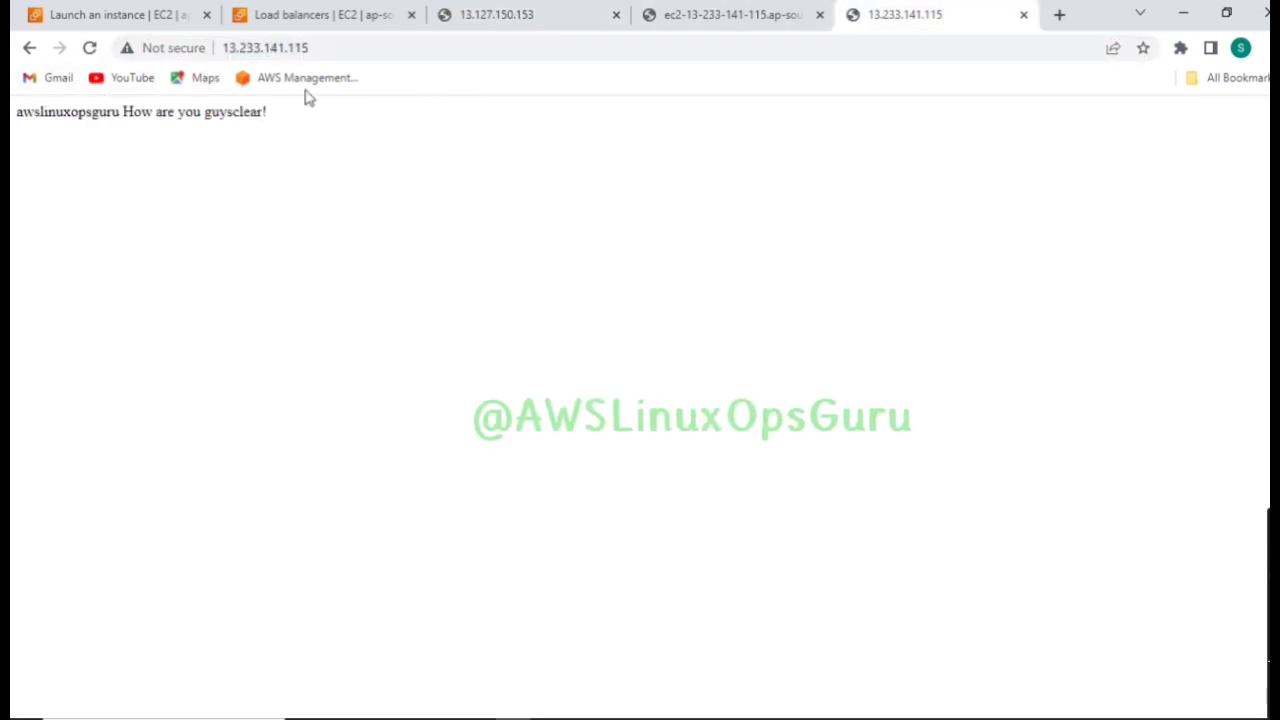
Review the AWSLinuxOpsGuru load balancer's details and copy its DNS name
left_click(351, 14)
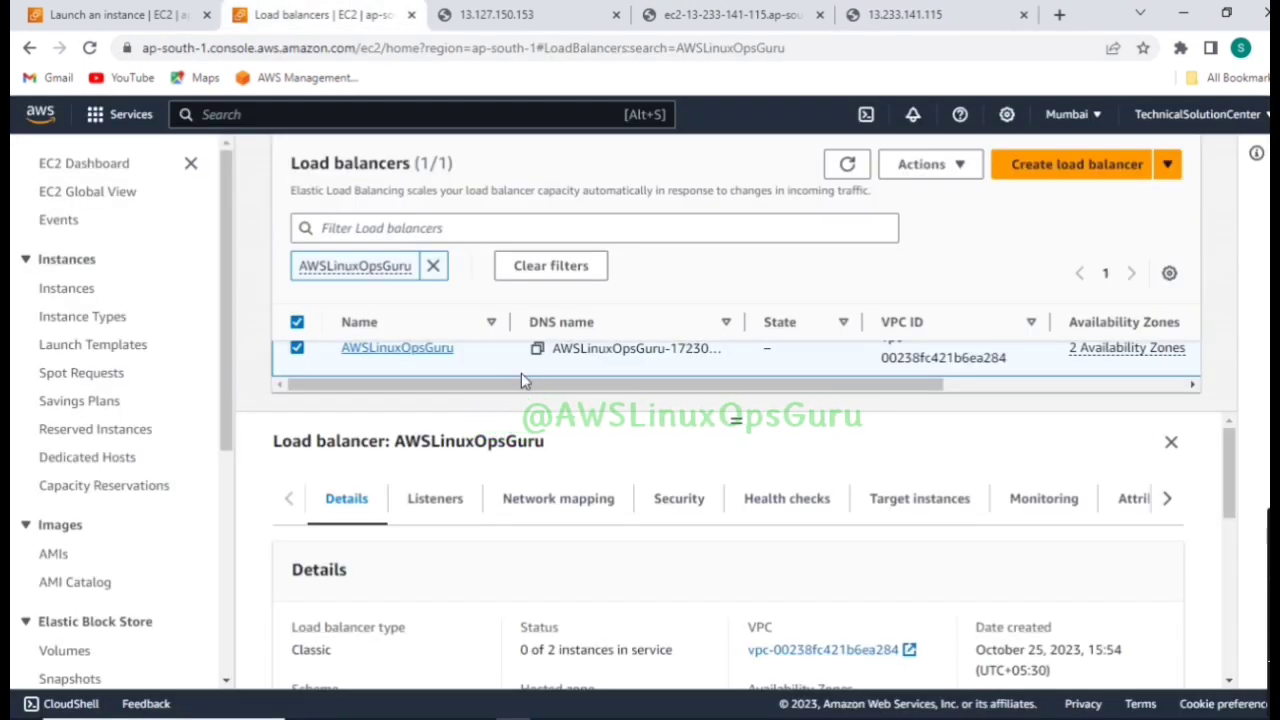
scroll(594, 563, "down", 1)
scroll(594, 563, "down", 2)
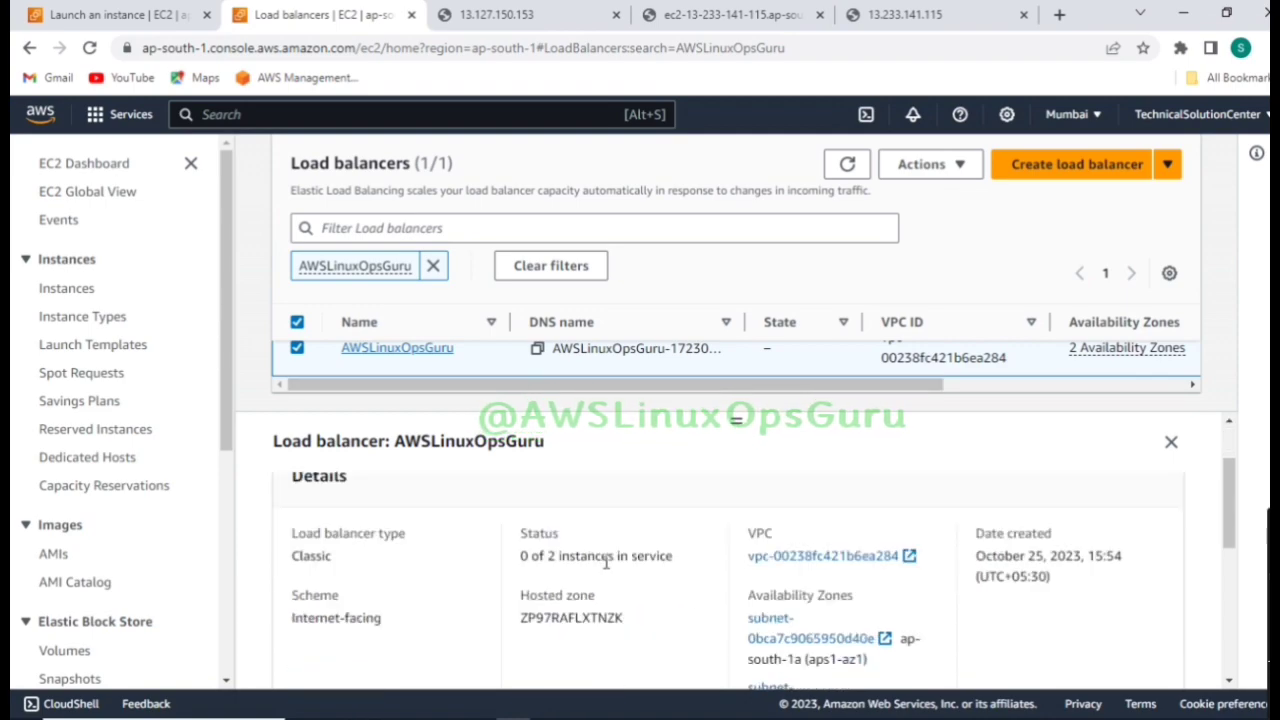
scroll(686, 603, "down", 2)
scroll(686, 603, "up", 2)
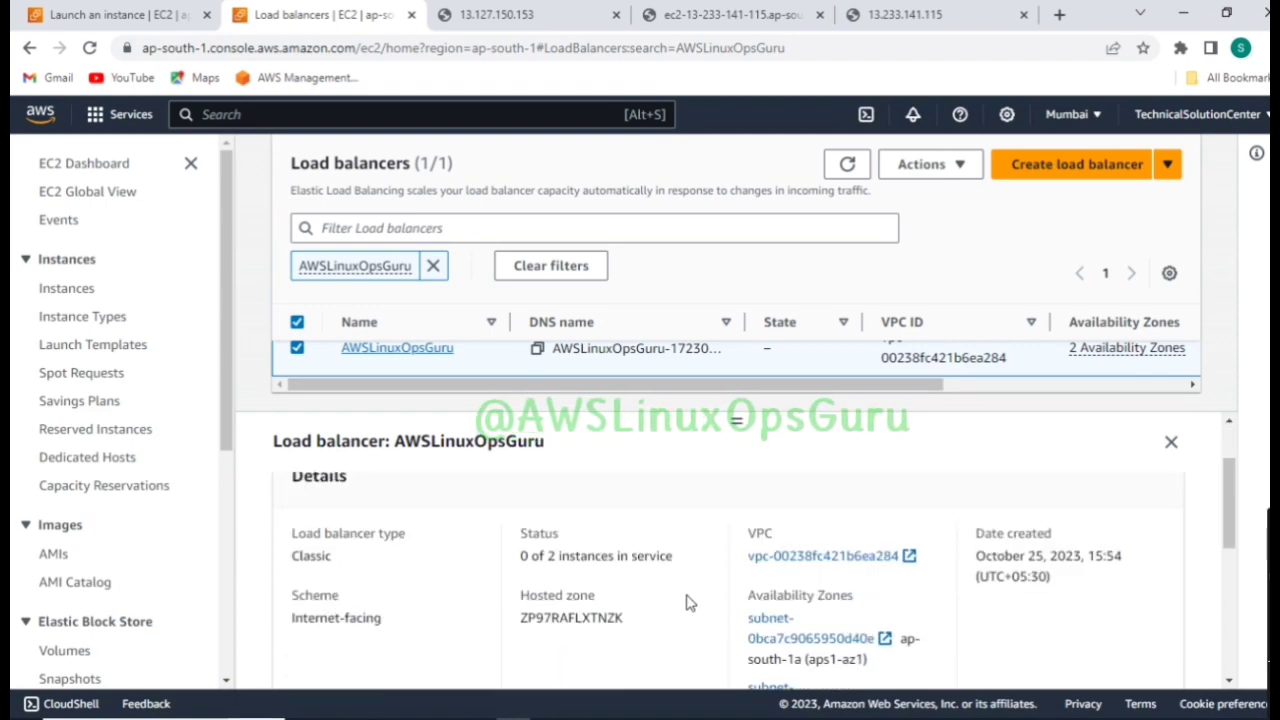
scroll(683, 606, "down", 5)
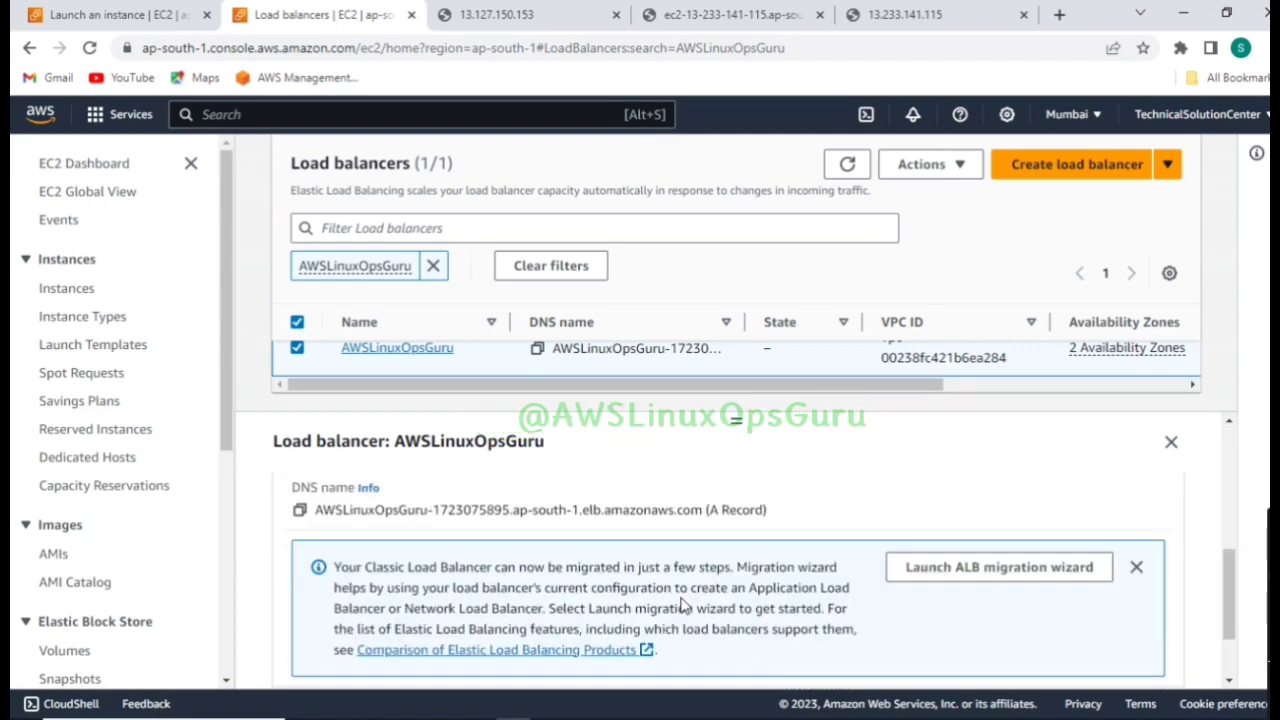
left_click(299, 511)
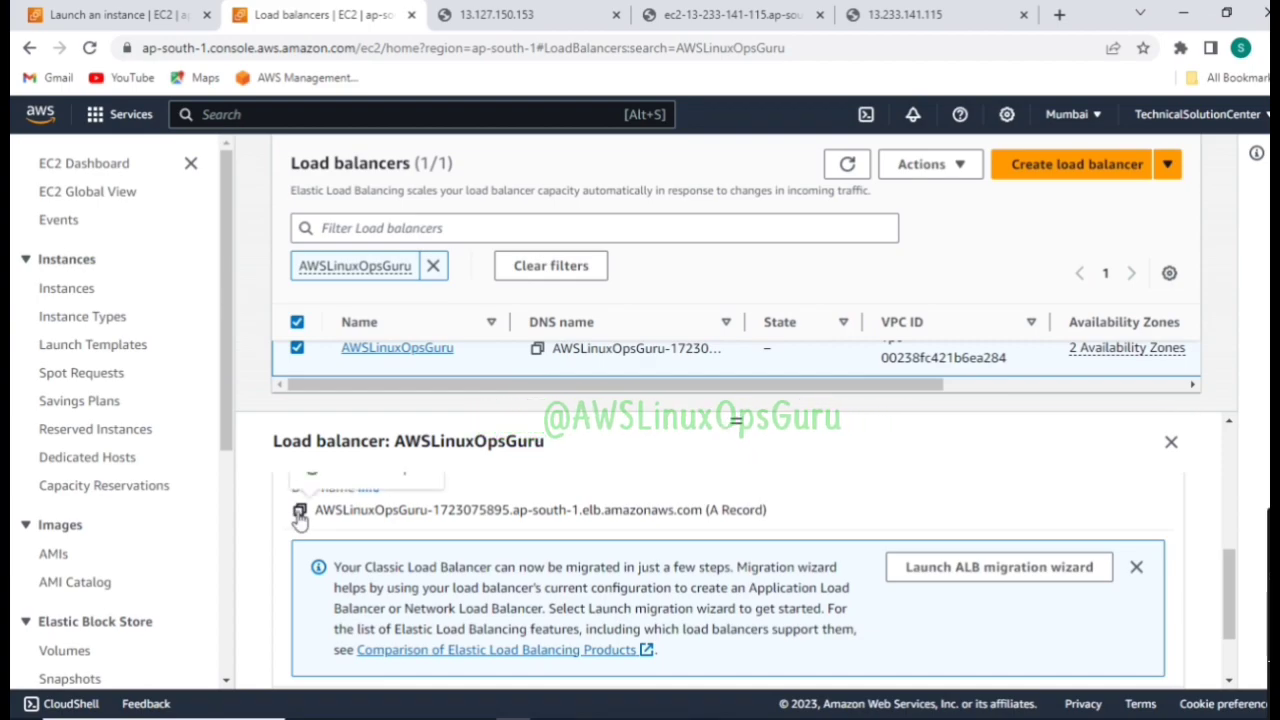
scroll(500, 540, "up", 2)
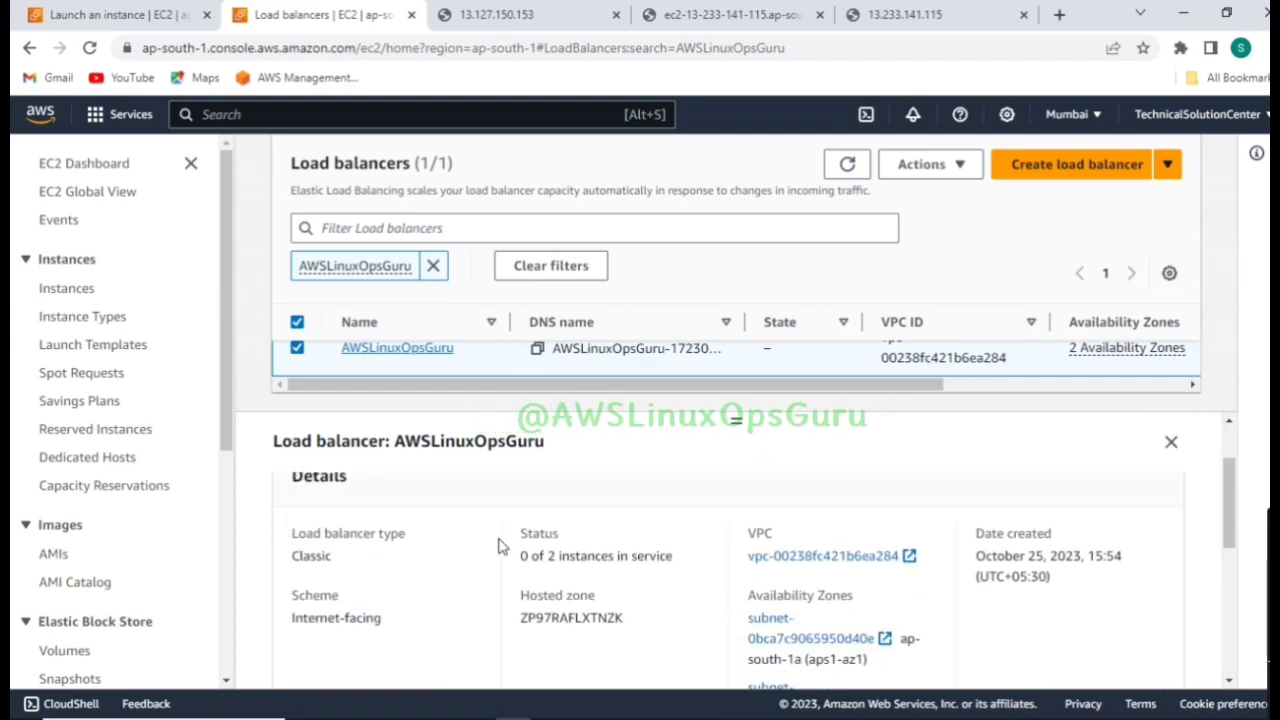
Try to open the load balancer's DNS name in a new browser tab, and reload the page
left_click(1059, 14)
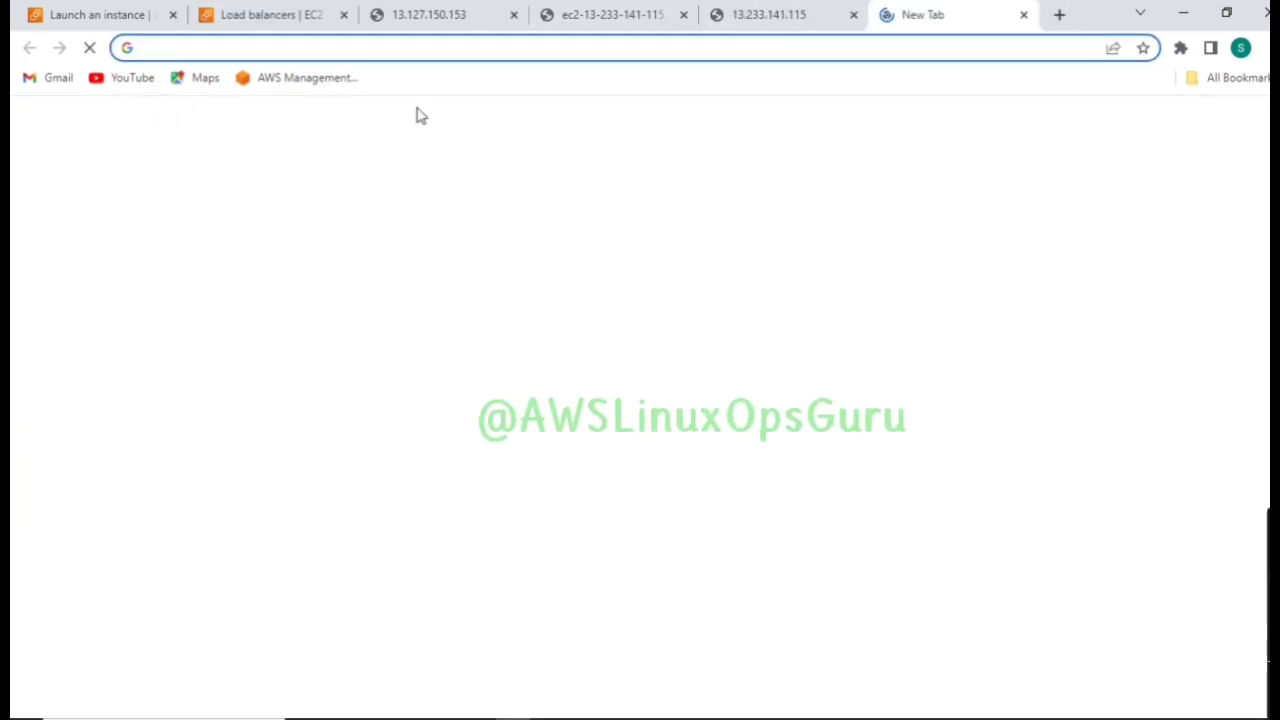
key("ctrl+v")
key("Return")
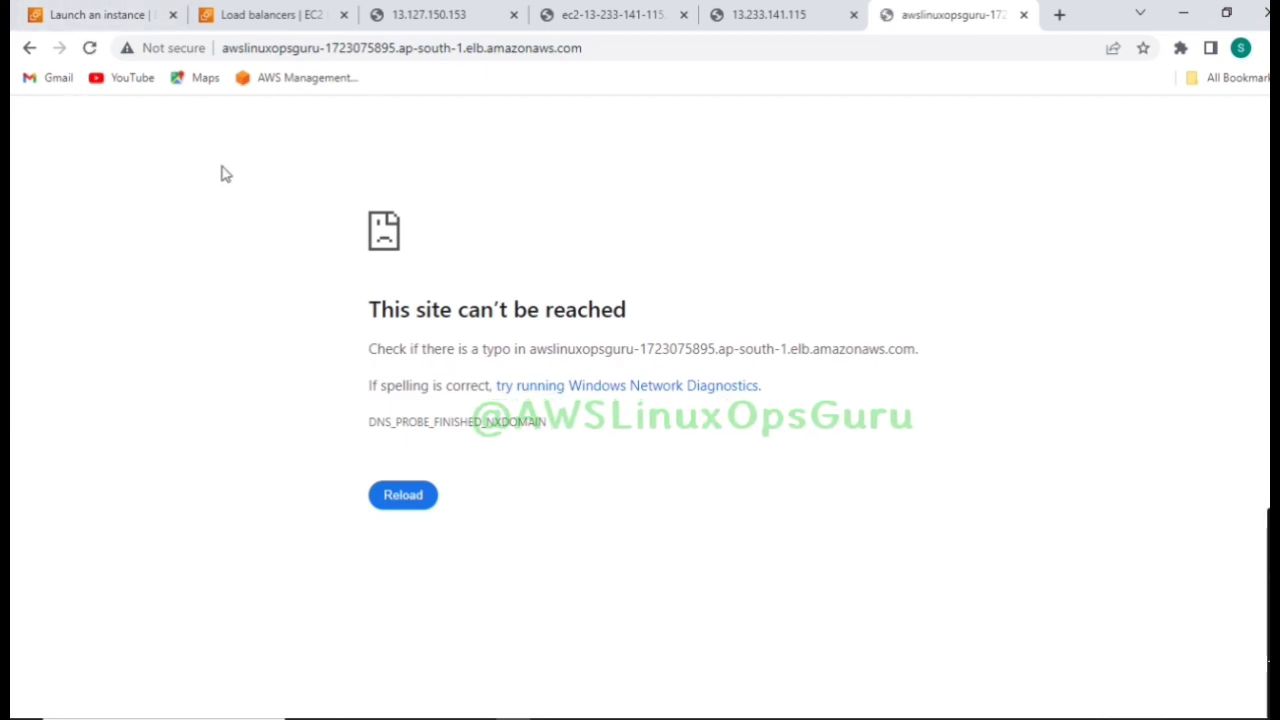
left_click(89, 48)
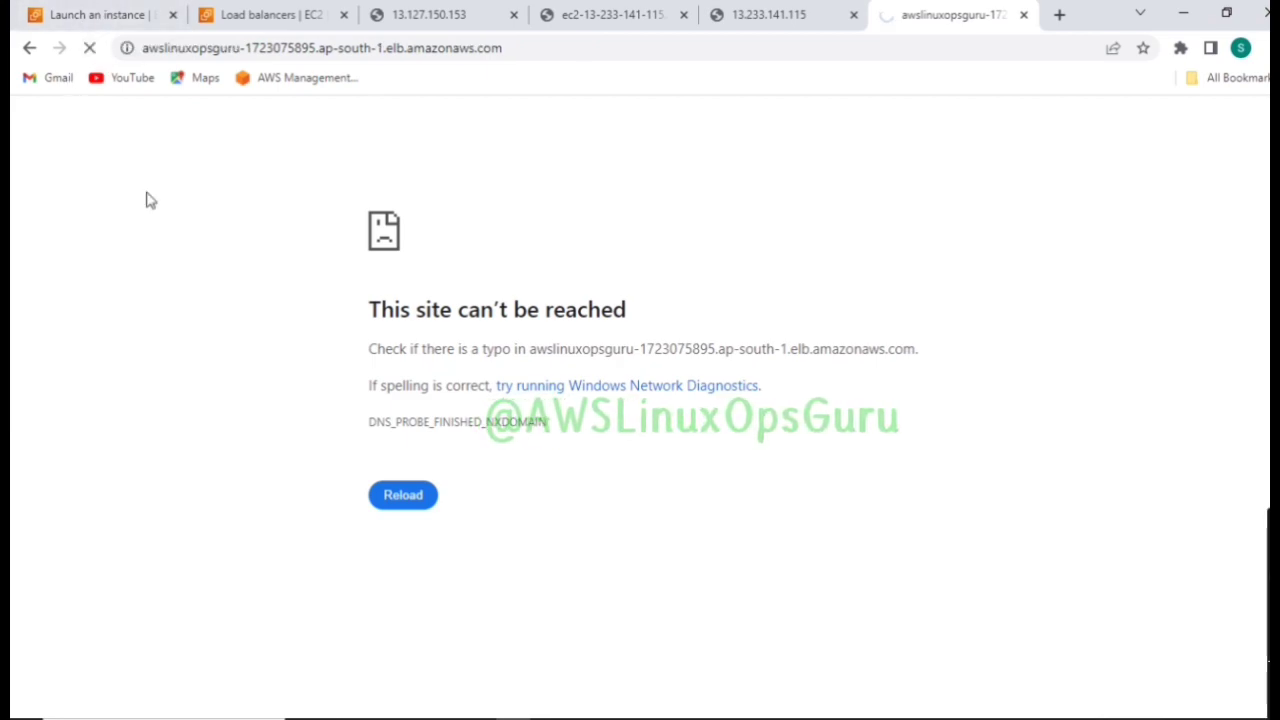
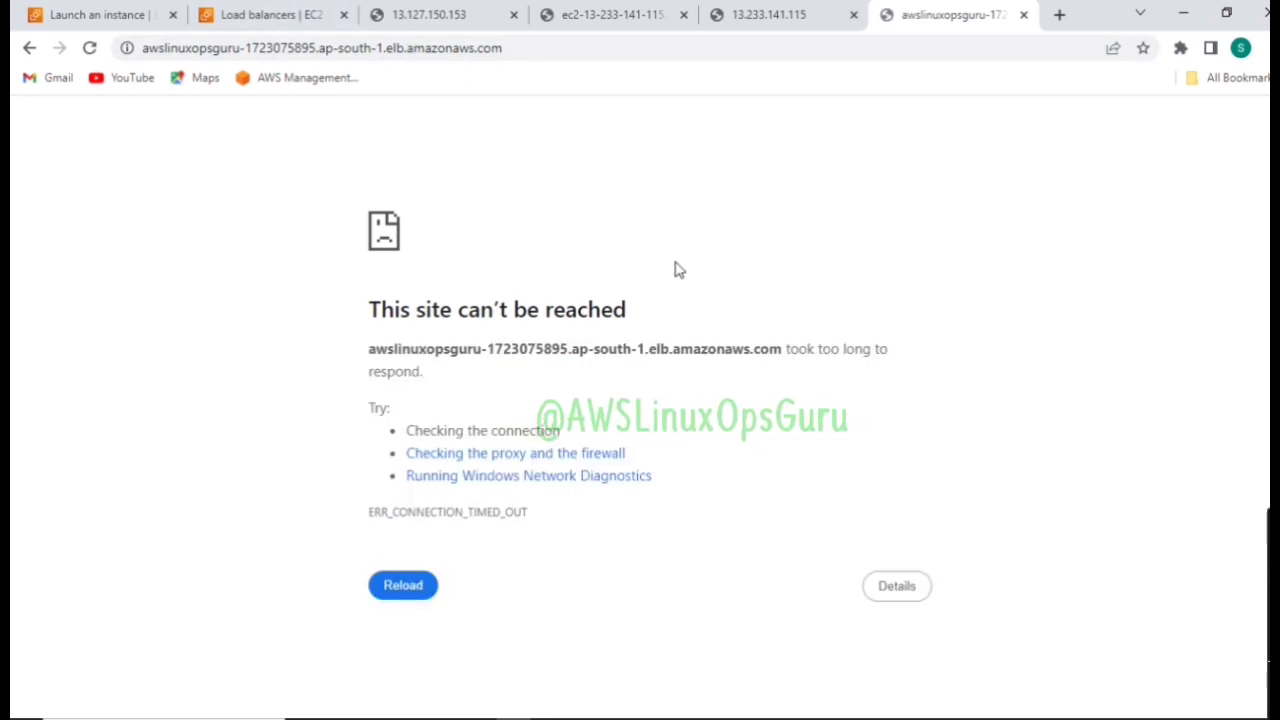
Edit the AWSLinuxOpsGuru load balancer's security groups, replacing default with webserver, and save the changes
left_click(258, 18)
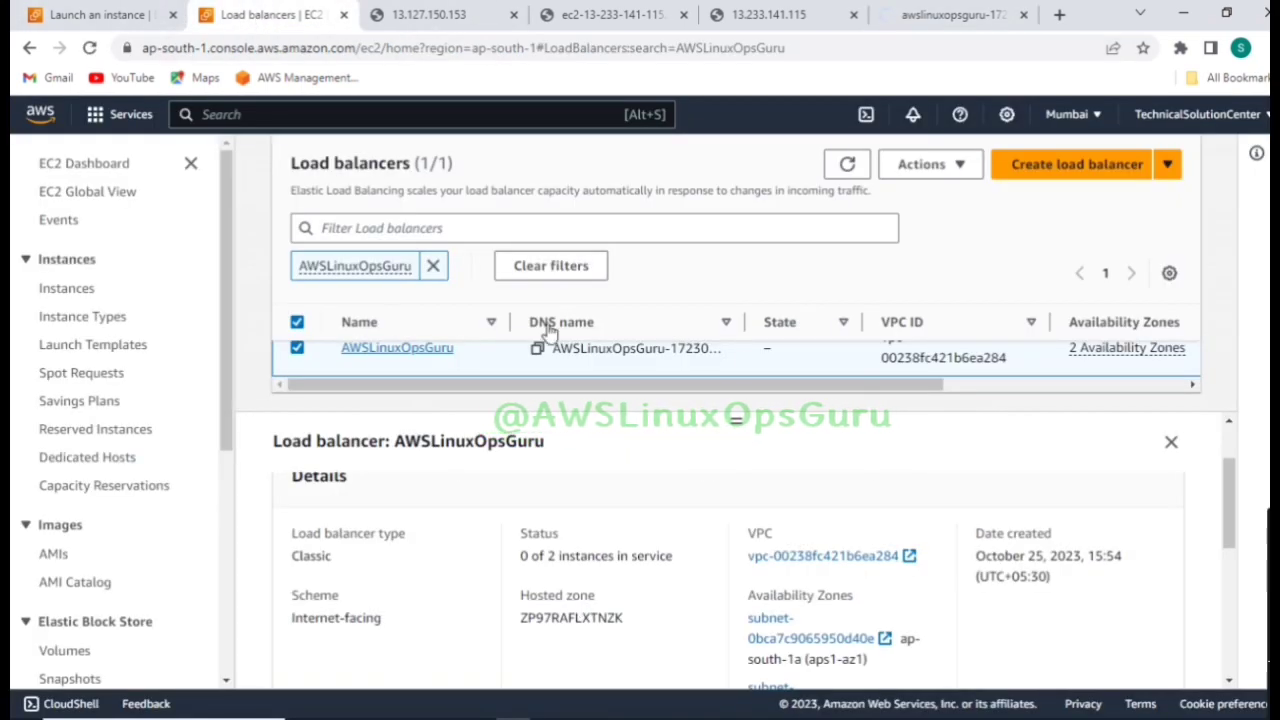
scroll(447, 405, "up", 2)
scroll(447, 400, "down", 2)
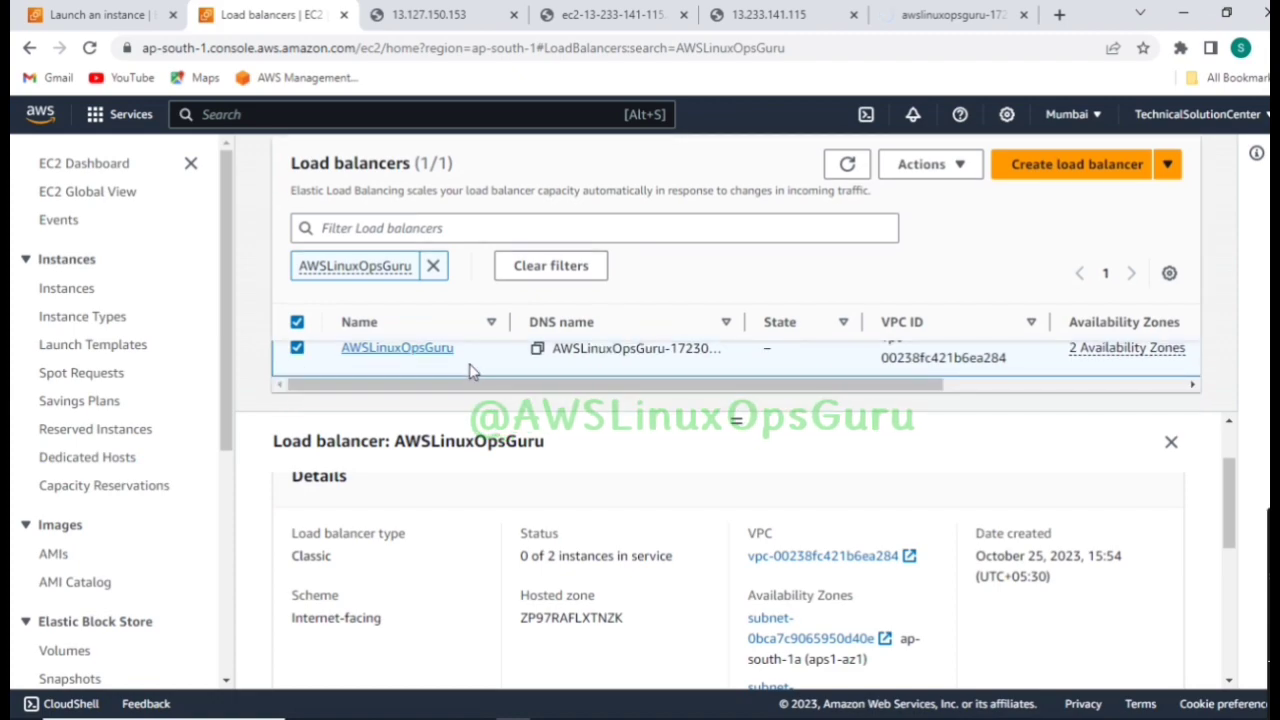
left_click(950, 166)
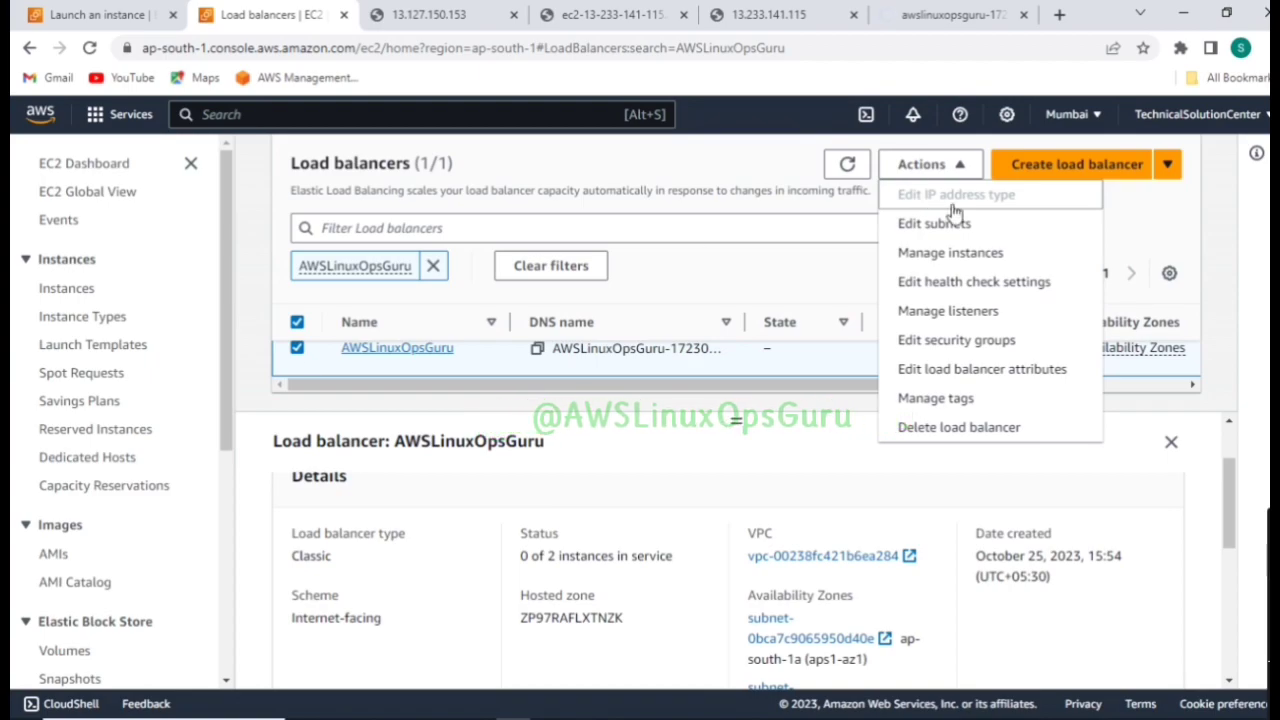
left_click(968, 348)
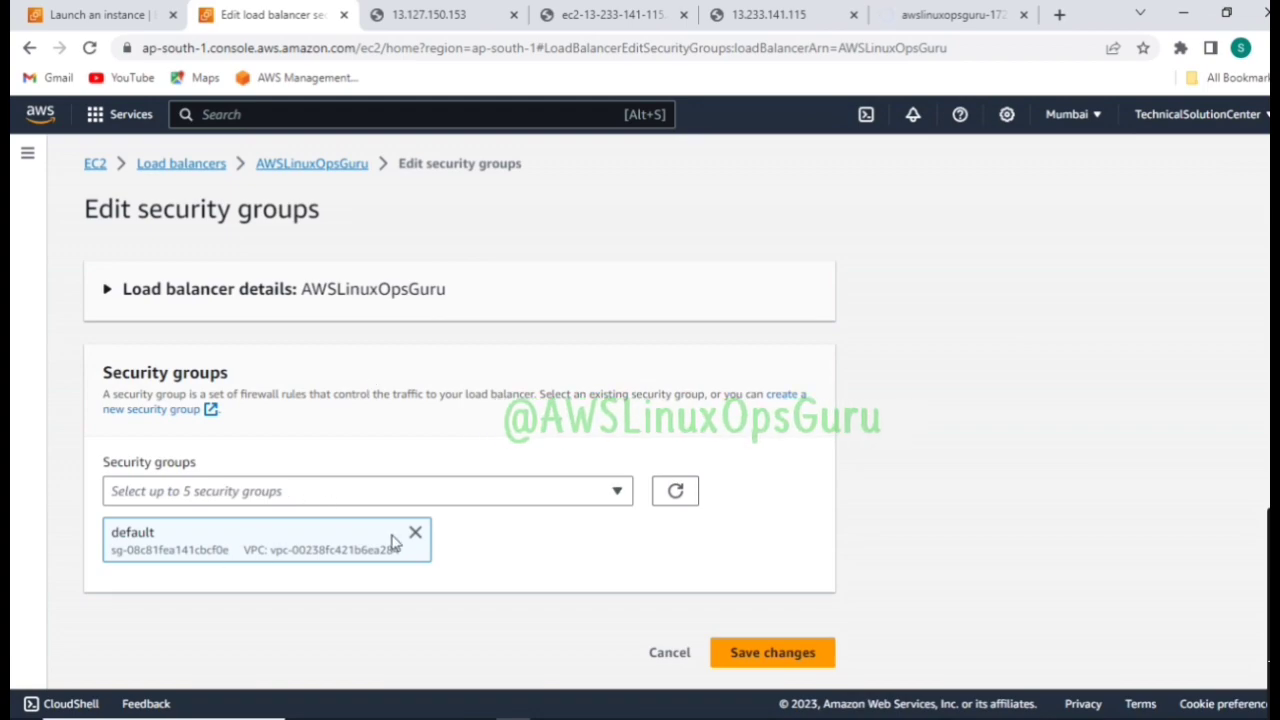
left_click(617, 491)
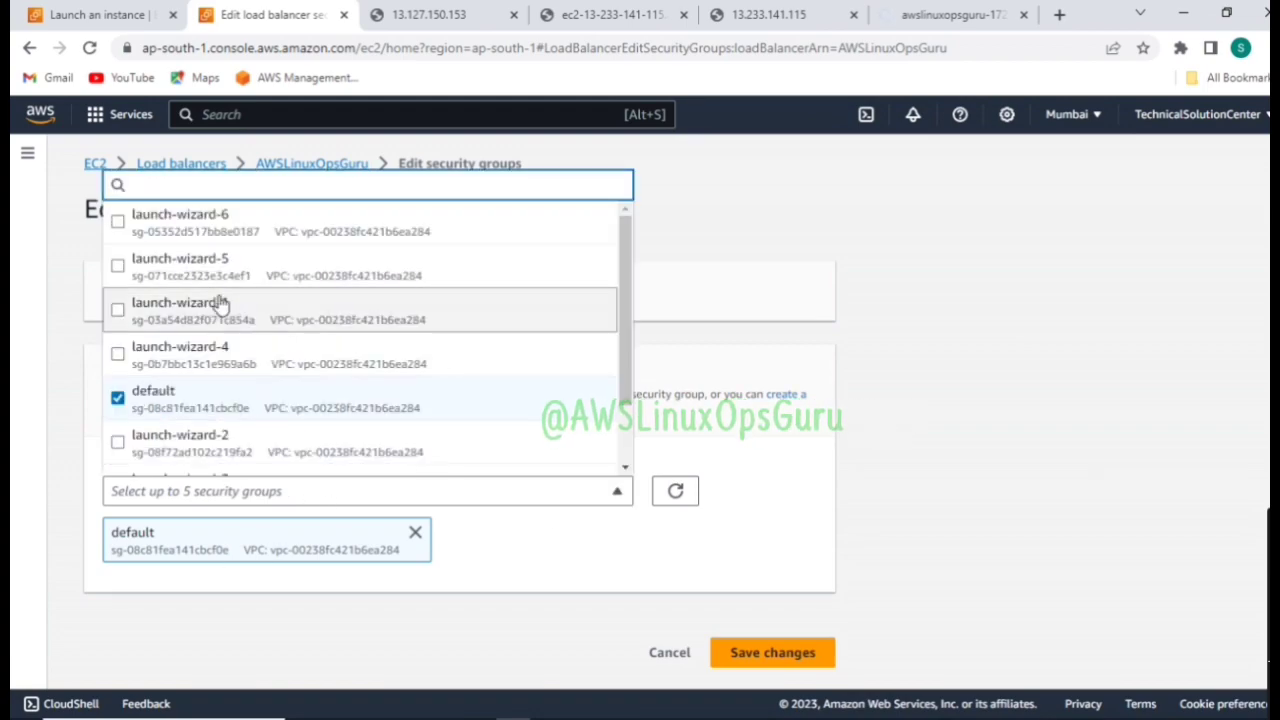
scroll(200, 340, "down", 2)
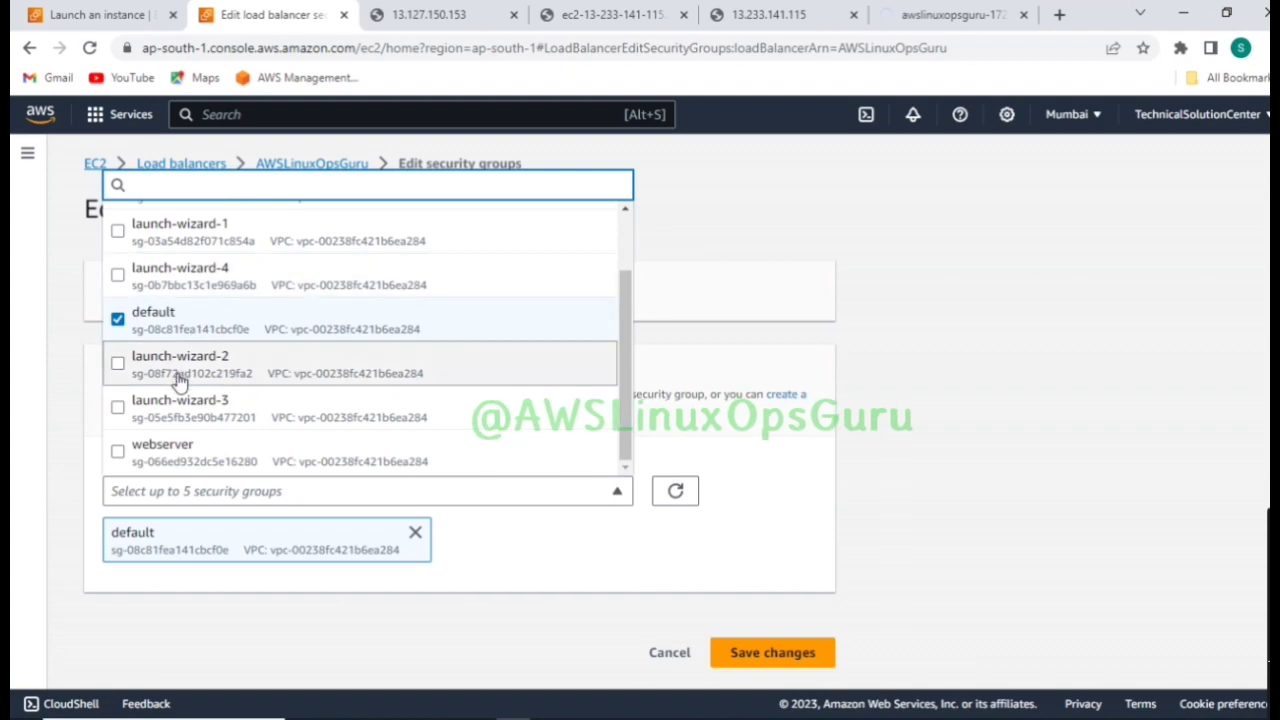
left_click(137, 453)
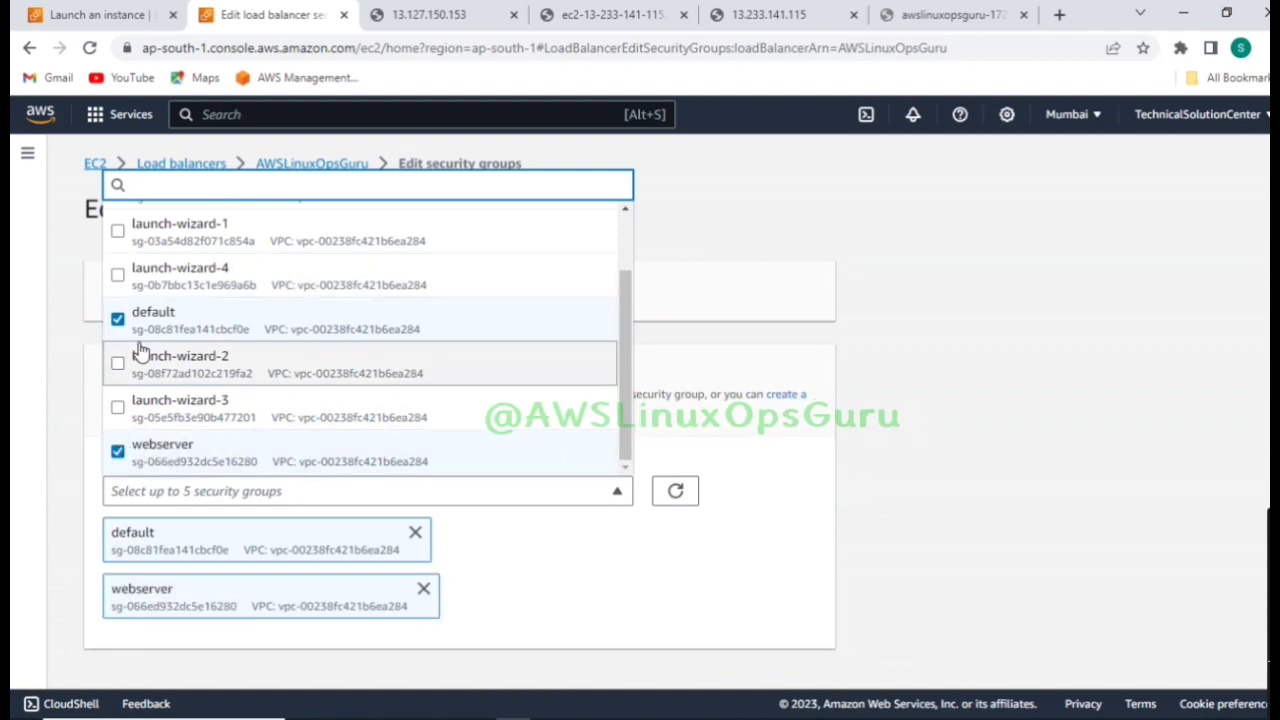
left_click(117, 319)
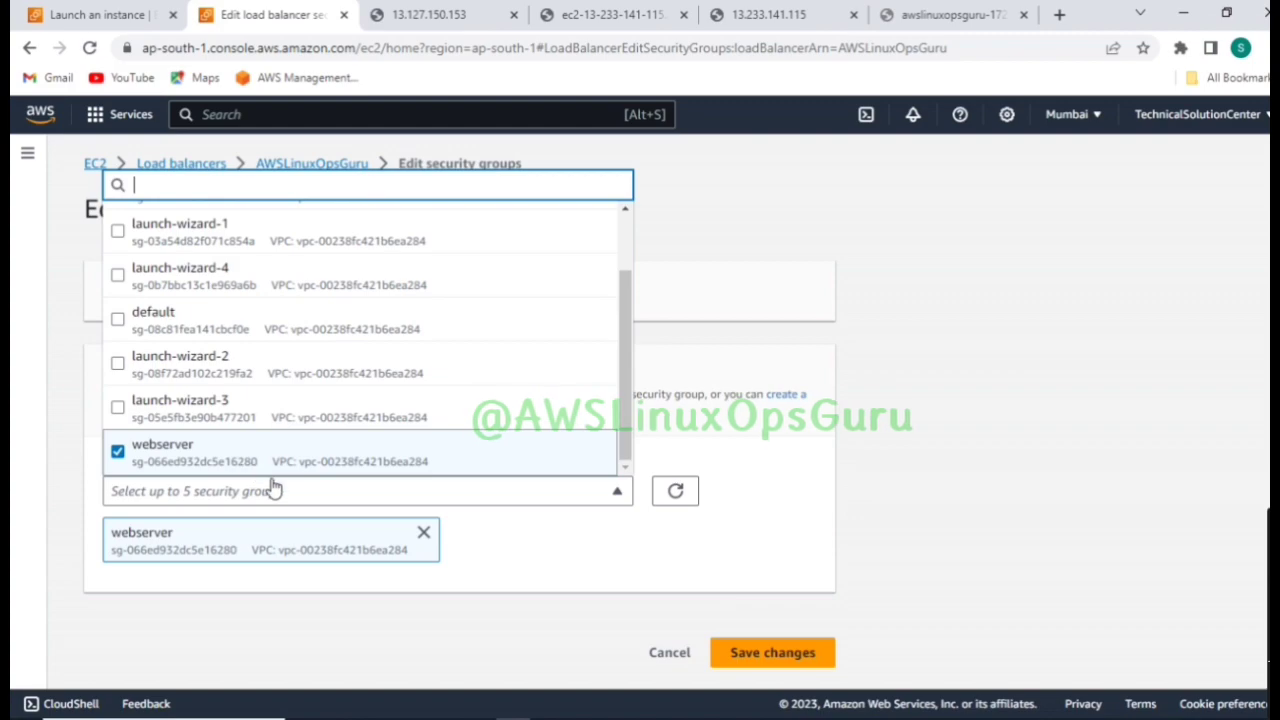
left_click(615, 580)
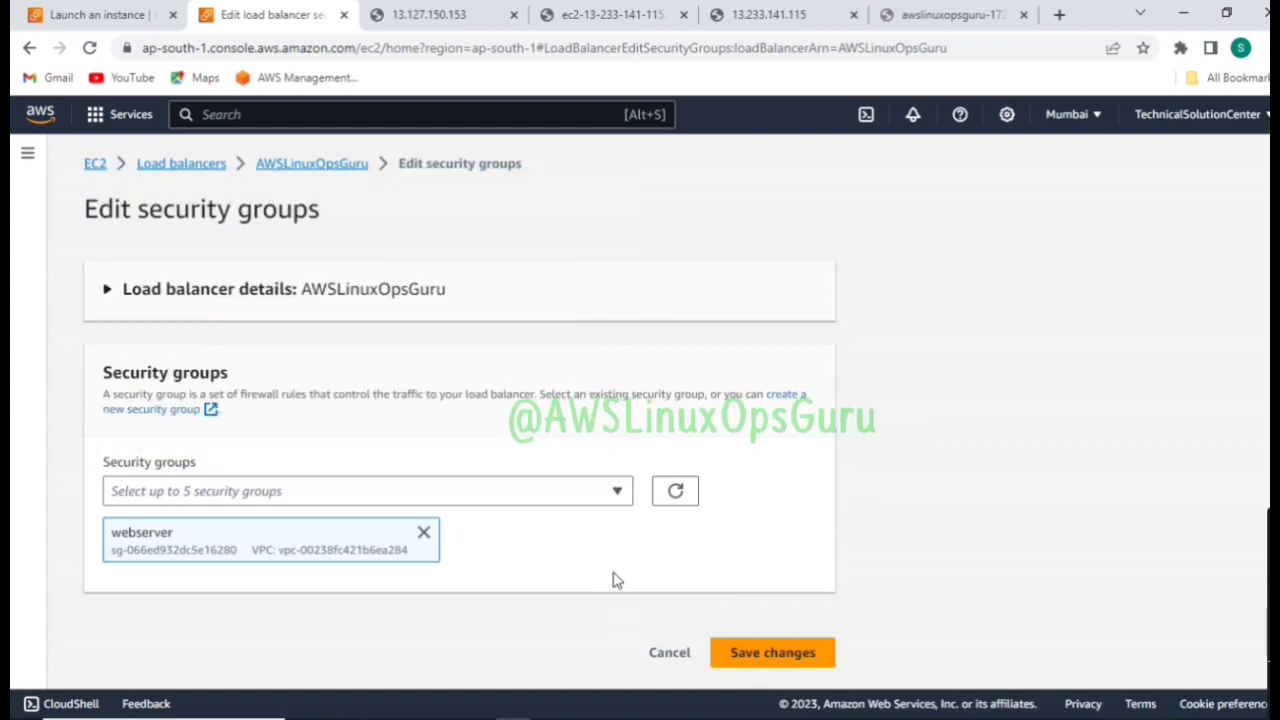
left_click(740, 650)
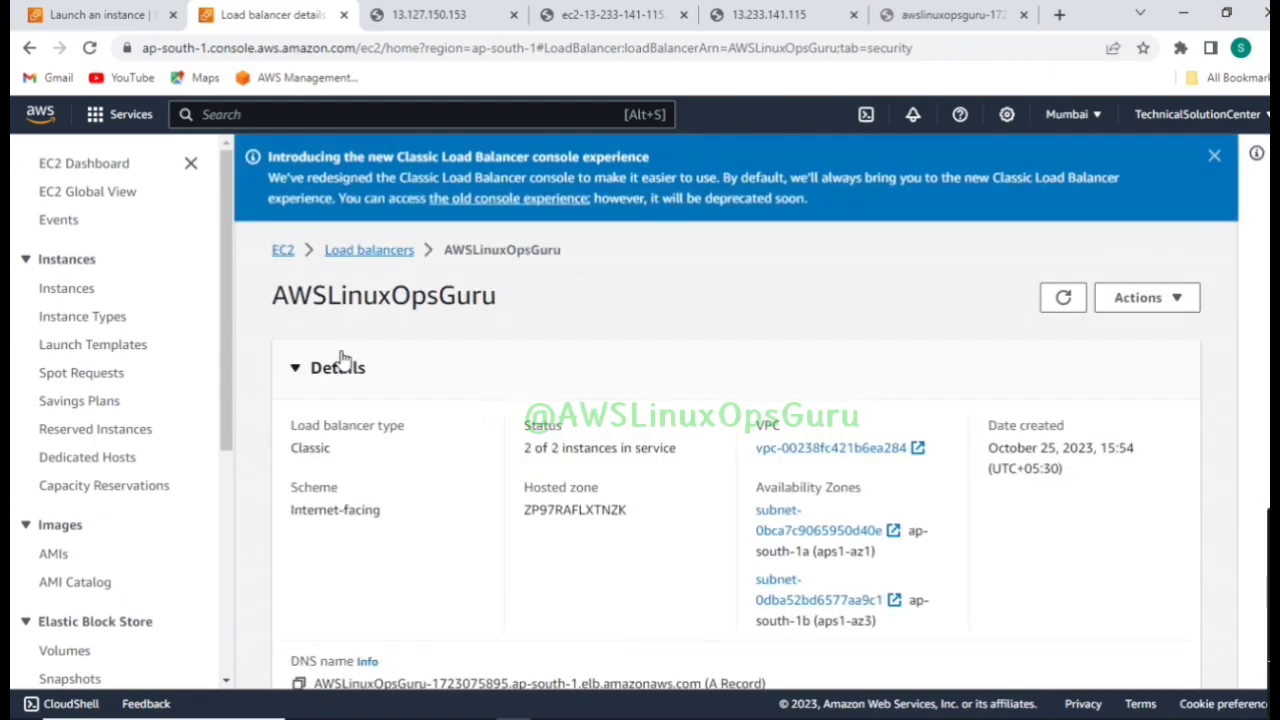
Reload the load balancer's DNS page in its browser tab to test it with the webserver security group
scroll(355, 507, "down", 3)
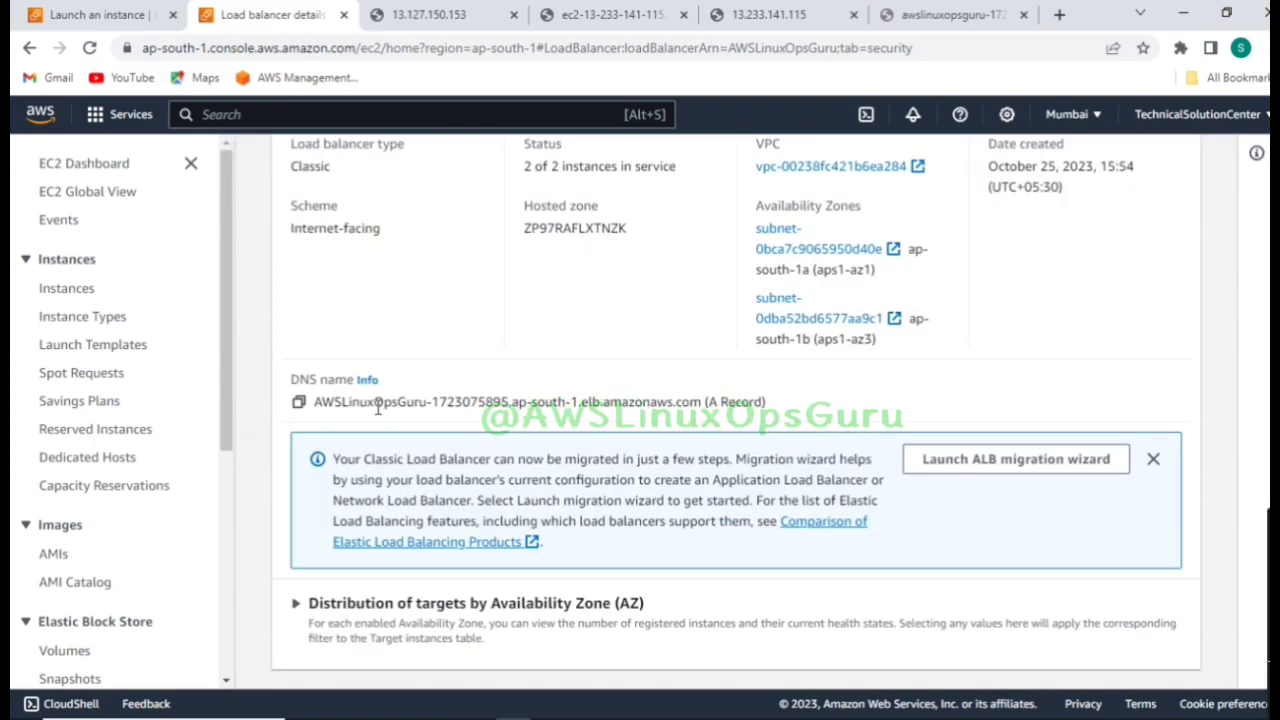
left_click(905, 16)
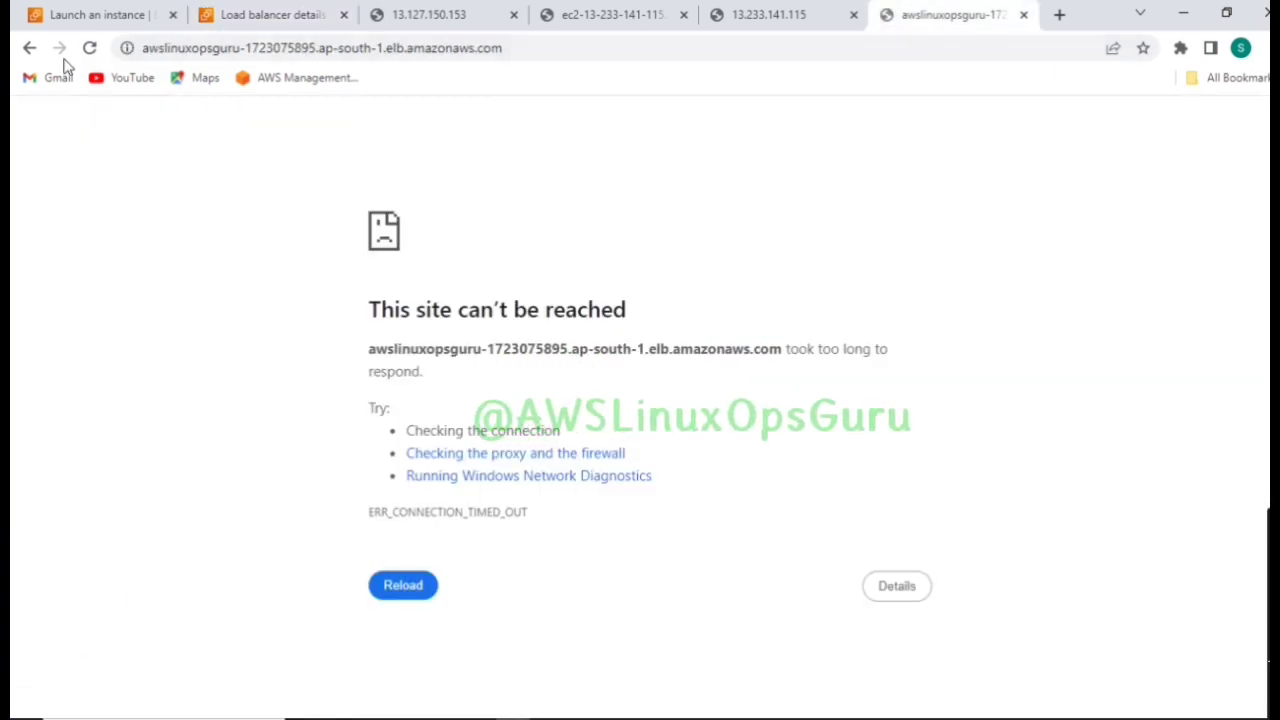
left_click(89, 48)
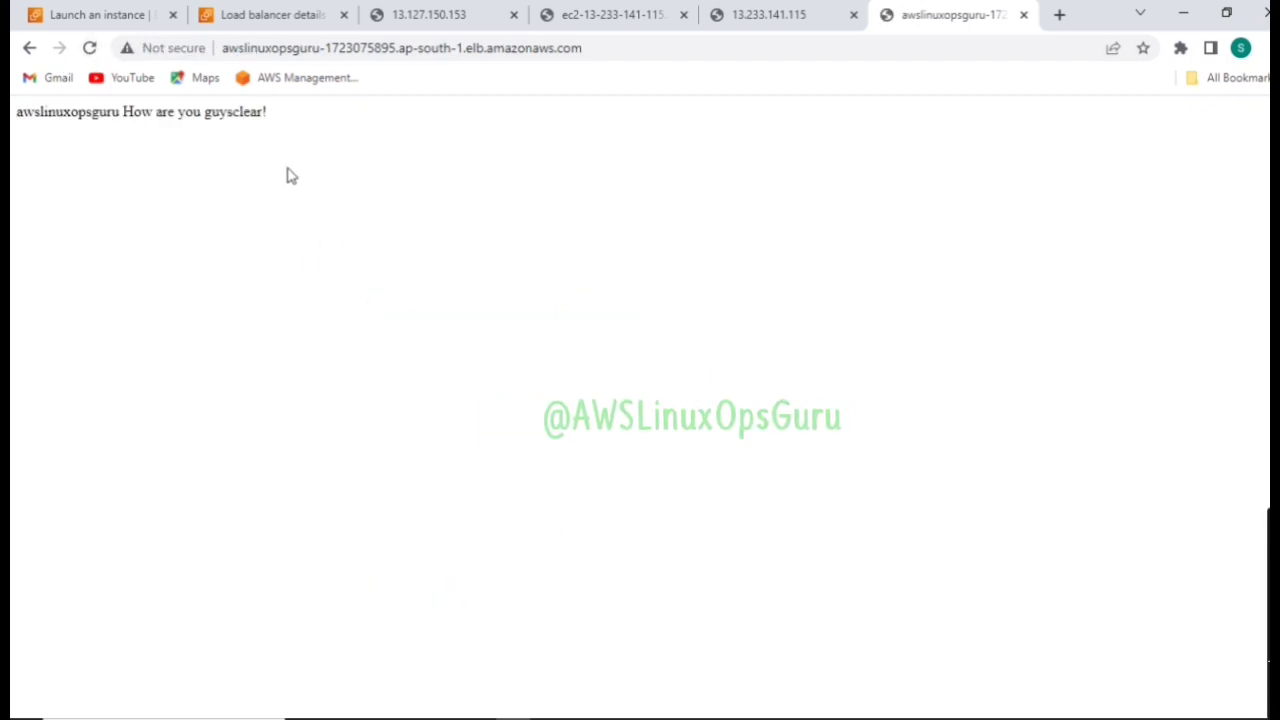
Open the security group settings of the AWSLinuxOpsGuru load balancer and review the assigned and available groups
left_click(272, 14)
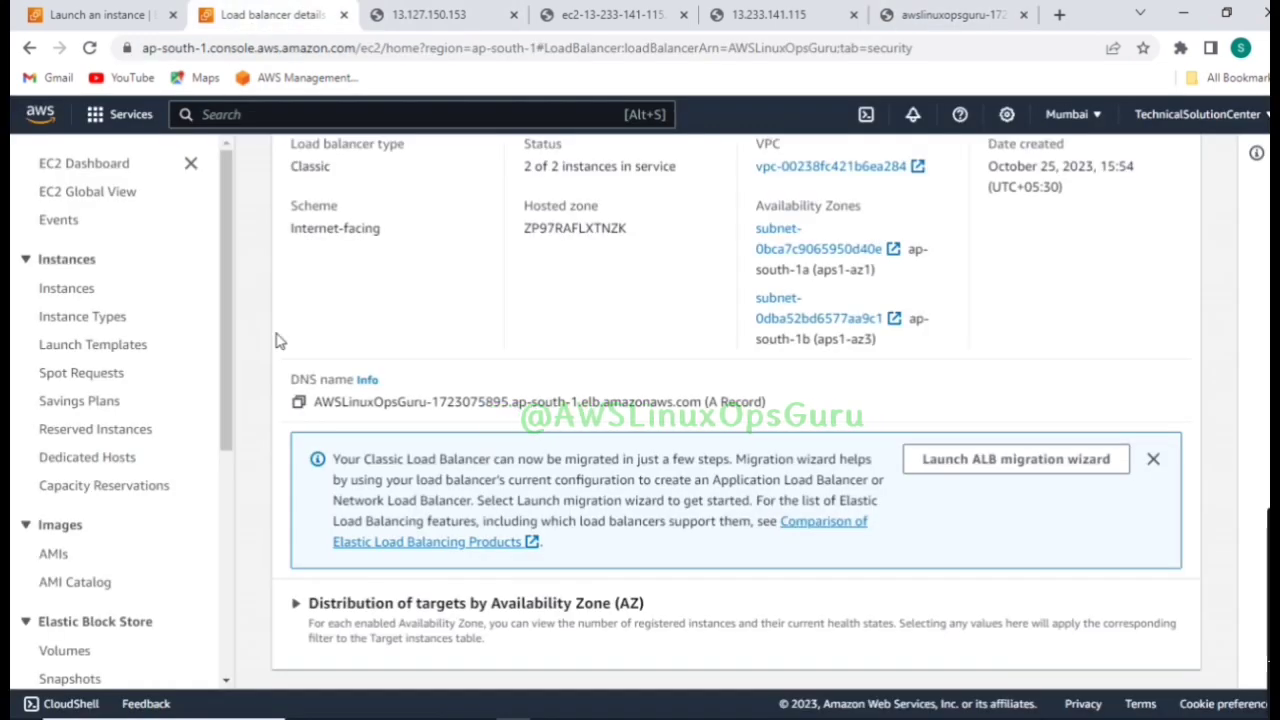
scroll(415, 350, "up", 3)
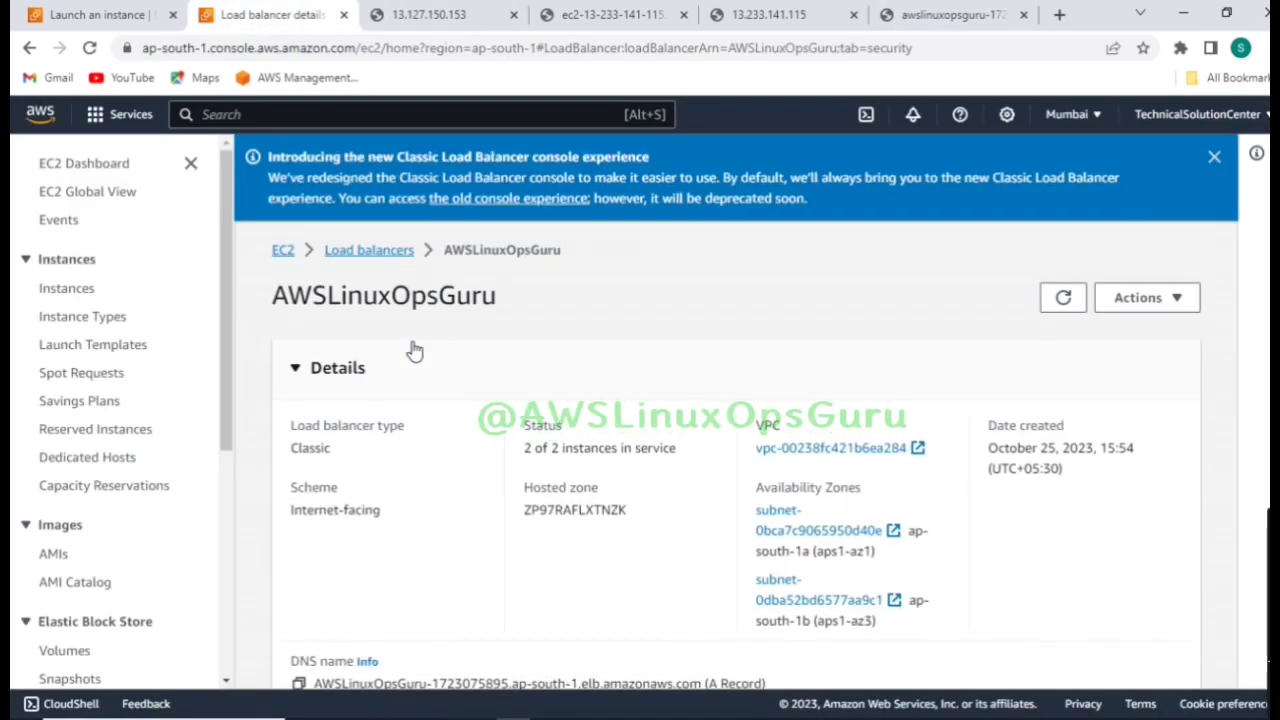
left_click(398, 251)
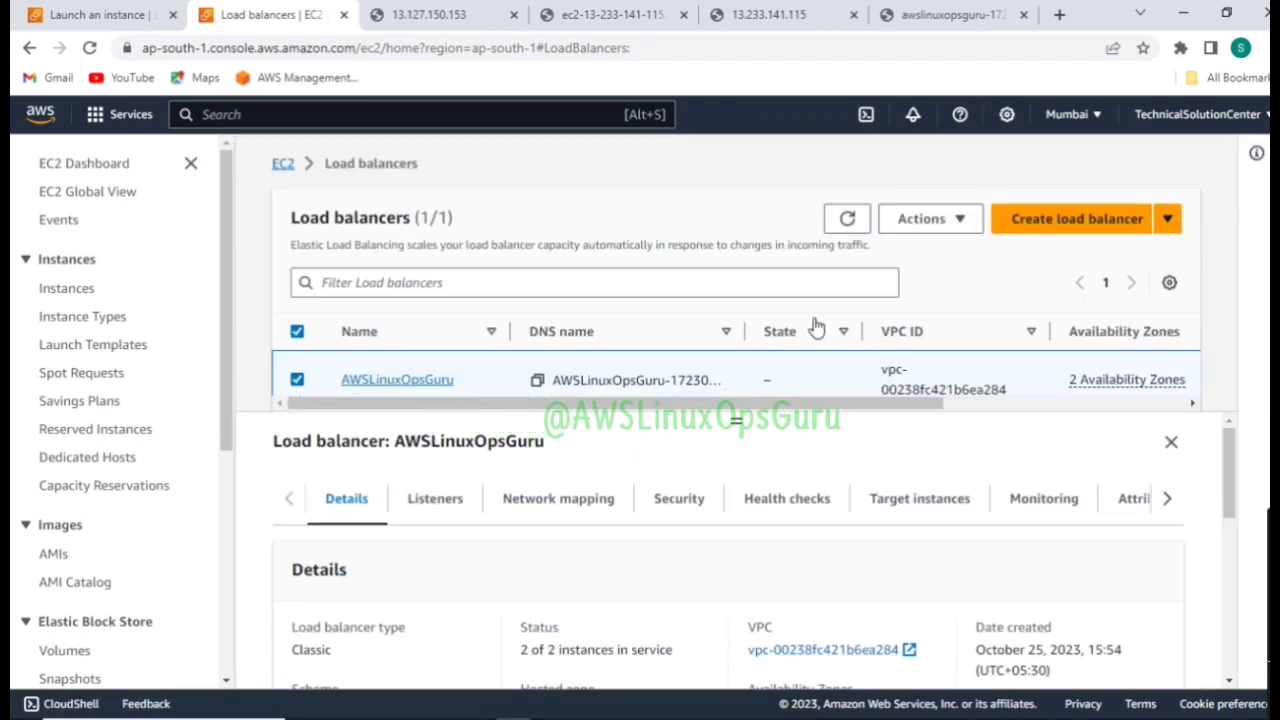
left_click(962, 222)
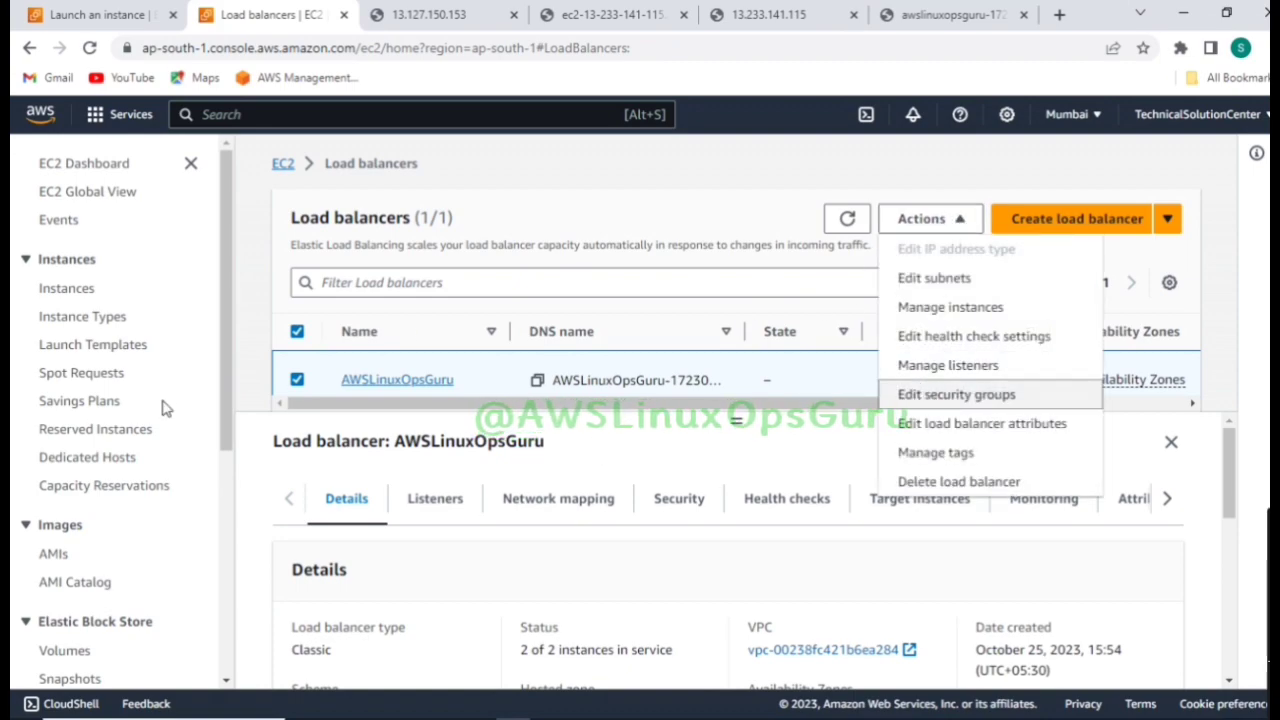
left_click(960, 394)
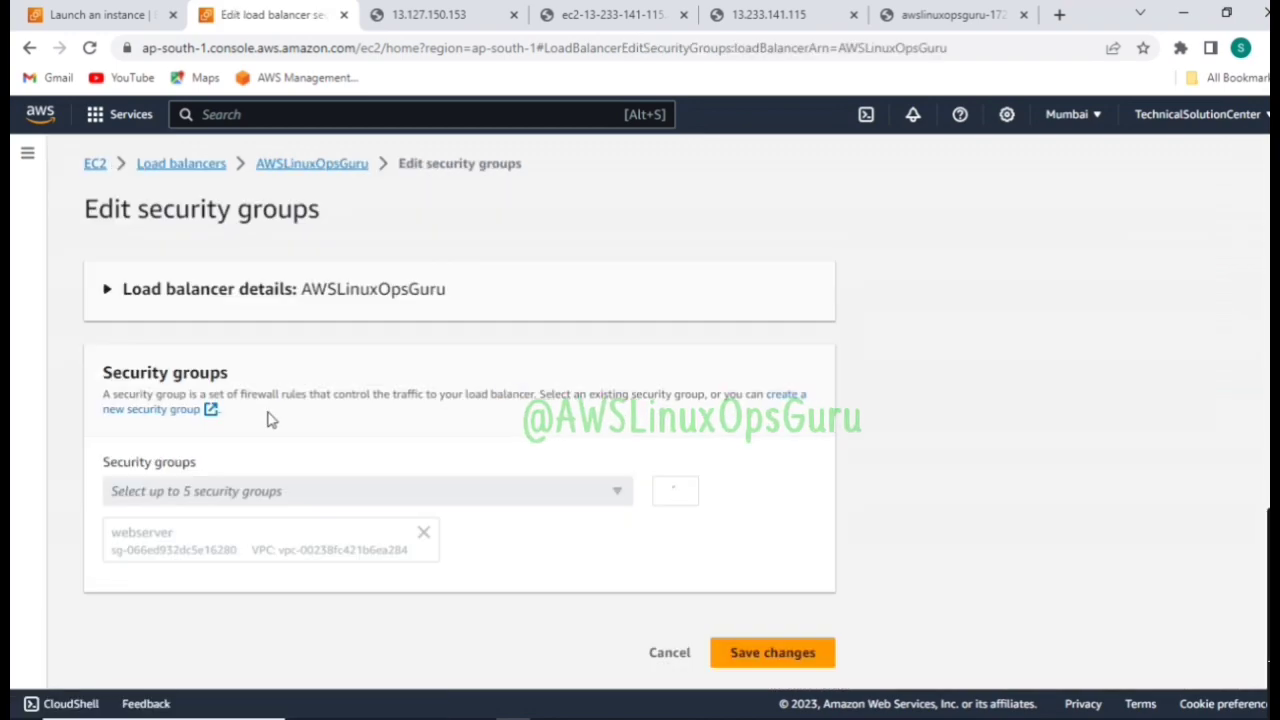
left_click(618, 497)
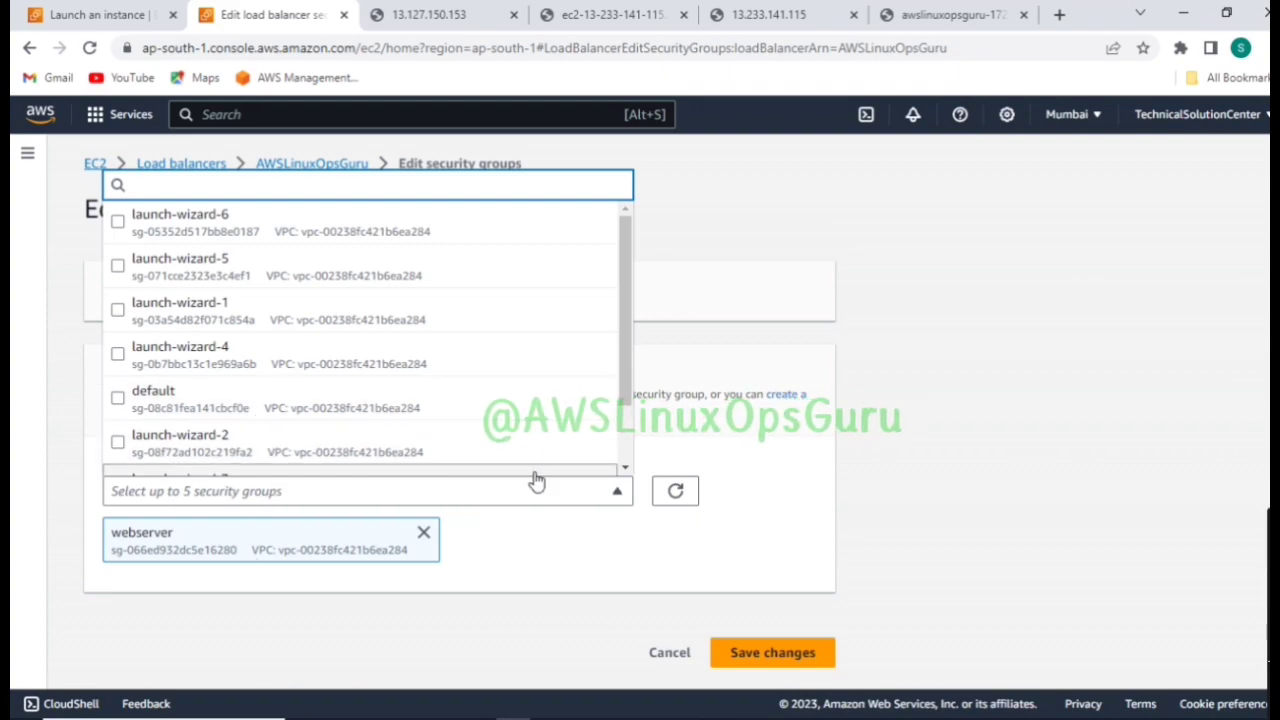
left_click(619, 493)
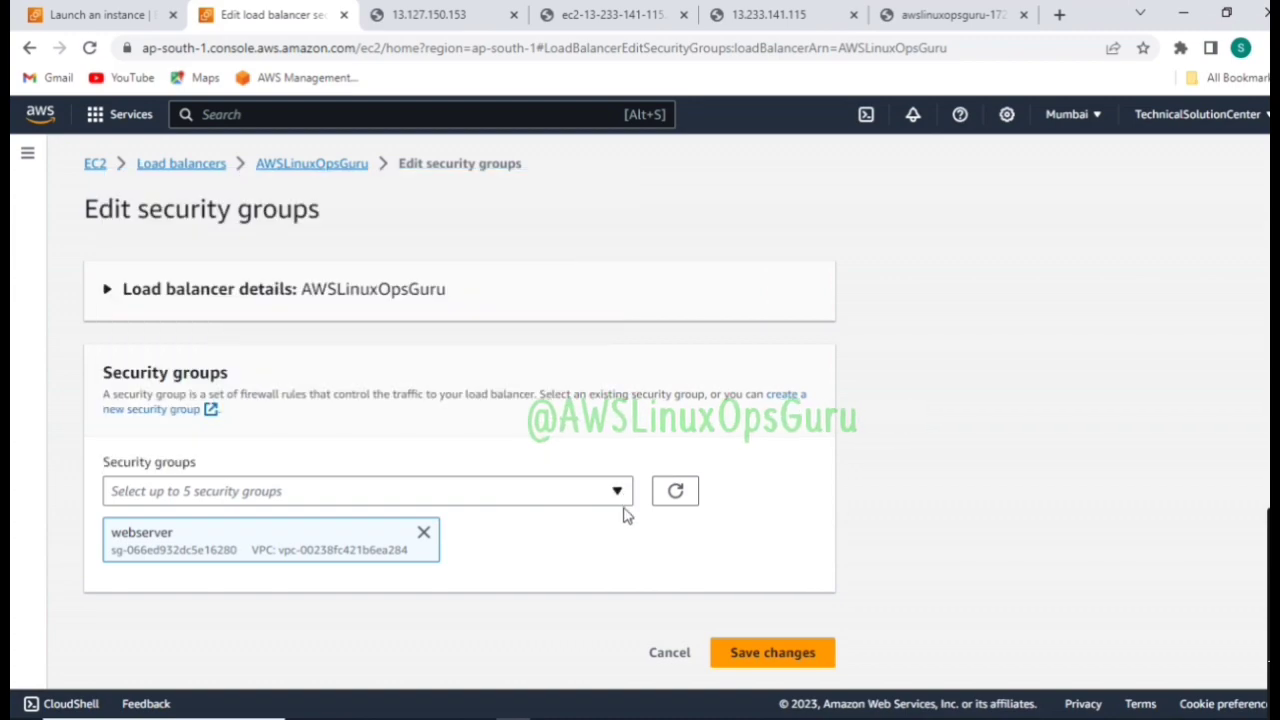
Reload the load balancer's DNS page several times and compare its text with the page served directly at 13.127.150.153
left_click(940, 15)
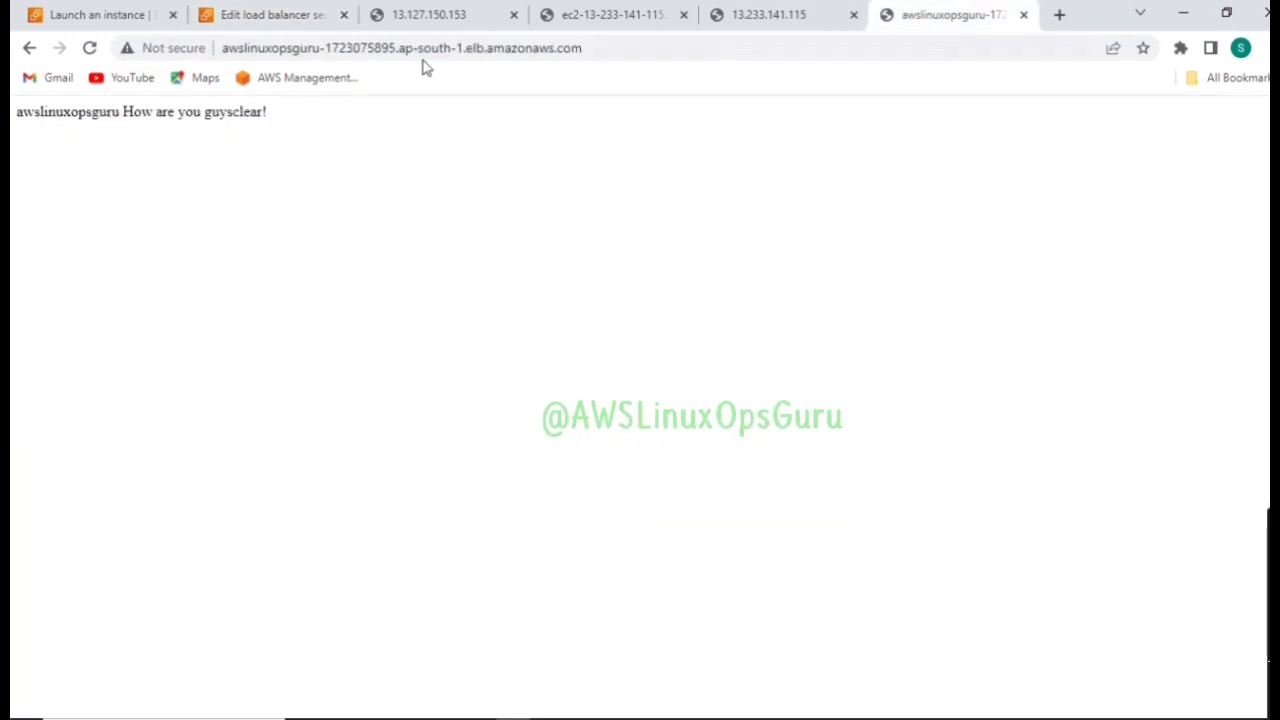
left_click_drag(279, 116, 14, 142)
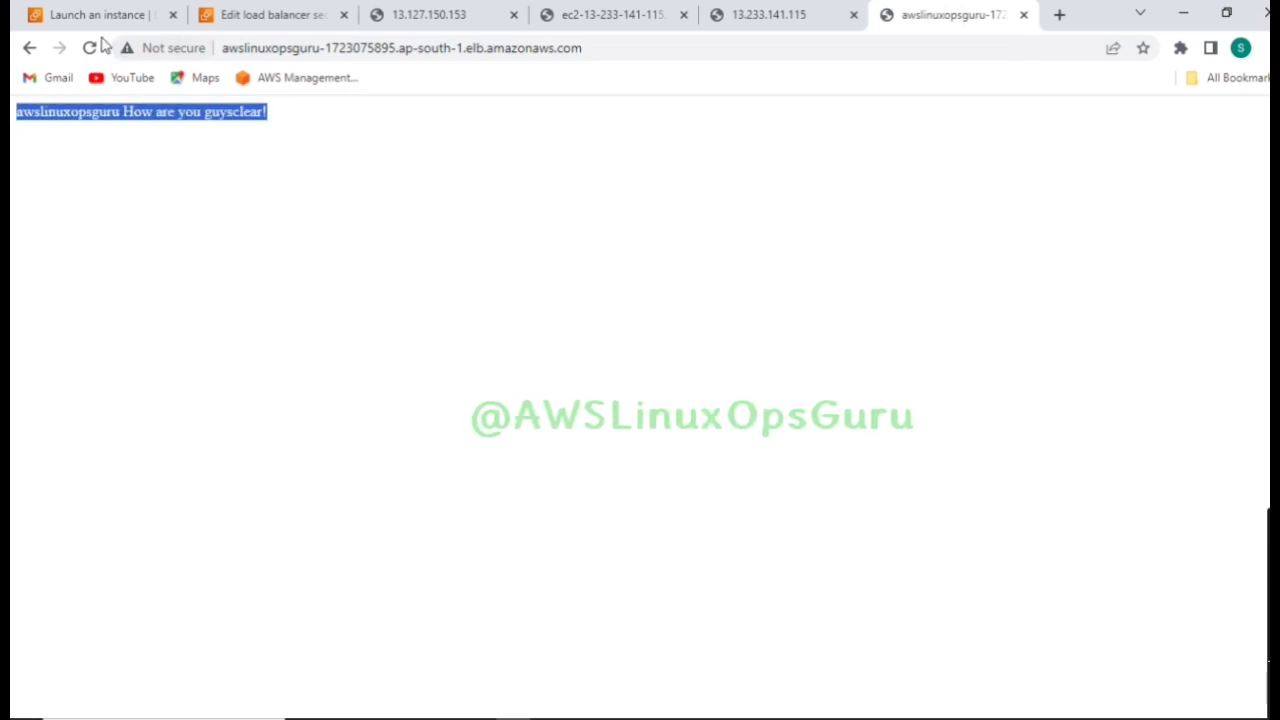
left_click(140, 230)
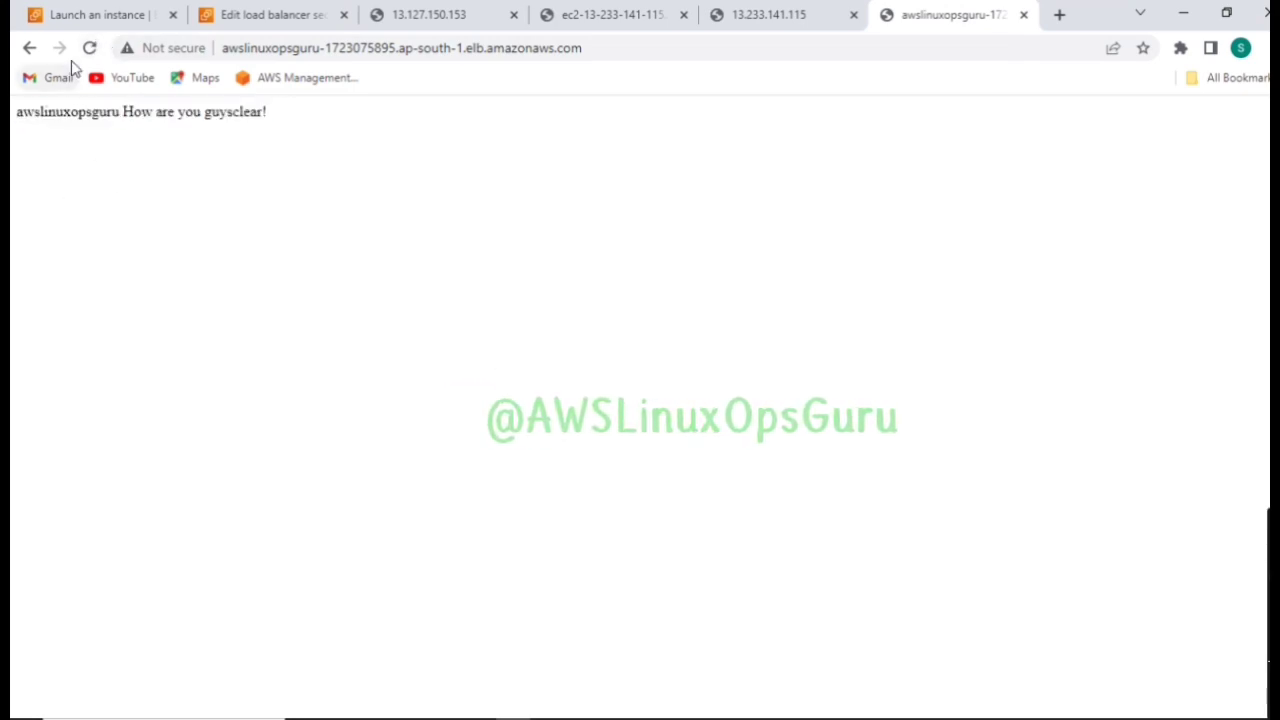
left_click(89, 50)
left_click(89, 50)
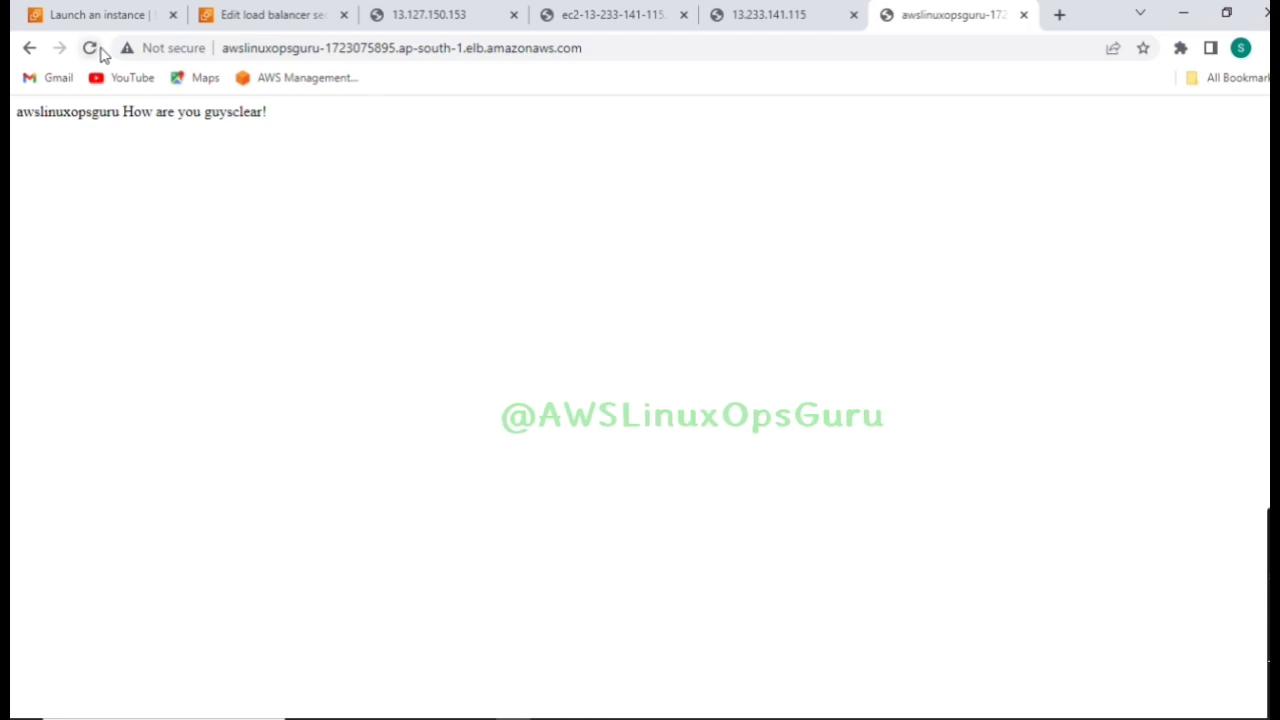
left_click(90, 48)
left_click_drag(140, 130, 13, 122)
left_click(92, 168)
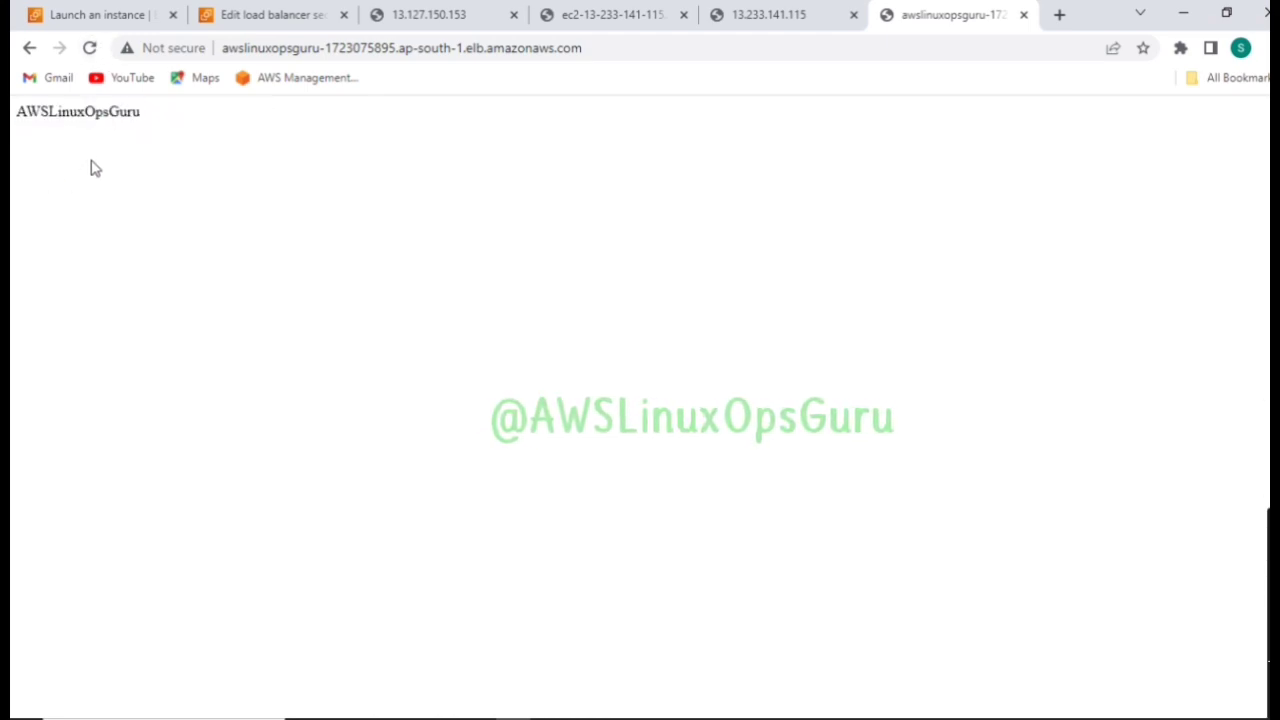
left_click(424, 14)
left_click_drag(163, 130, 13, 130)
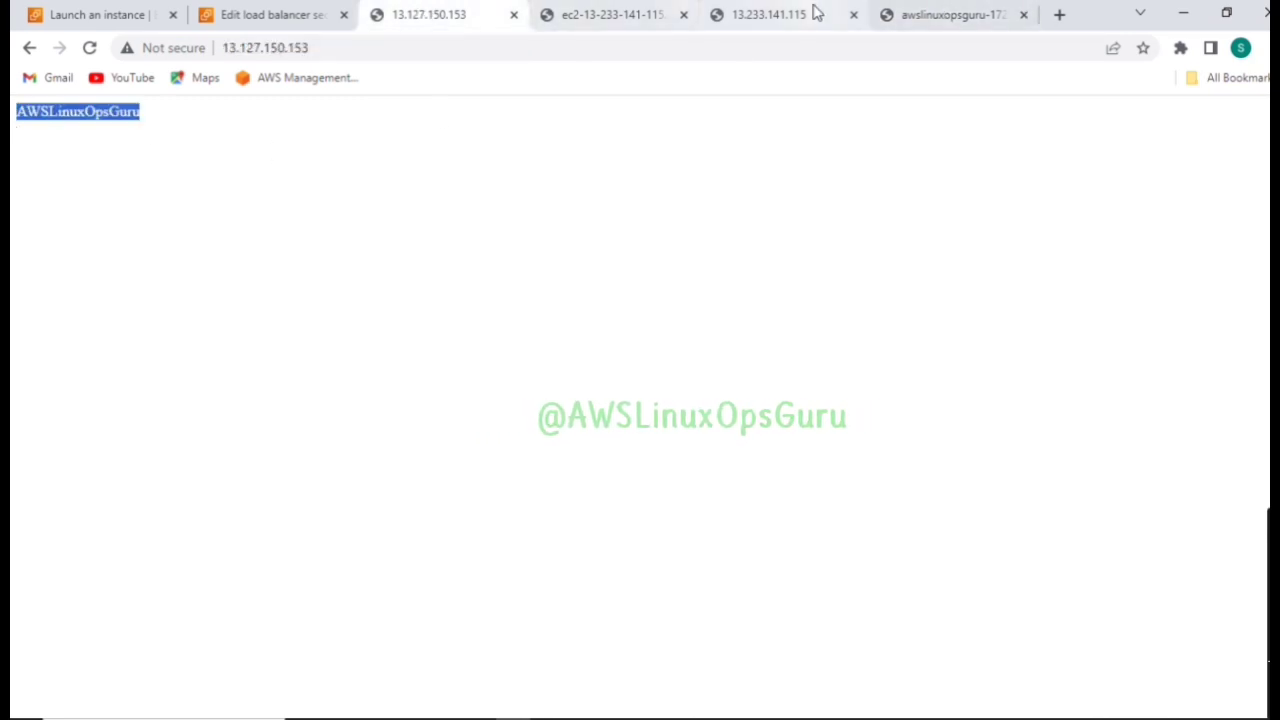
Return to the load balancer's DNS page and reload it repeatedly to check which server's page each request returns
left_click(327, 16)
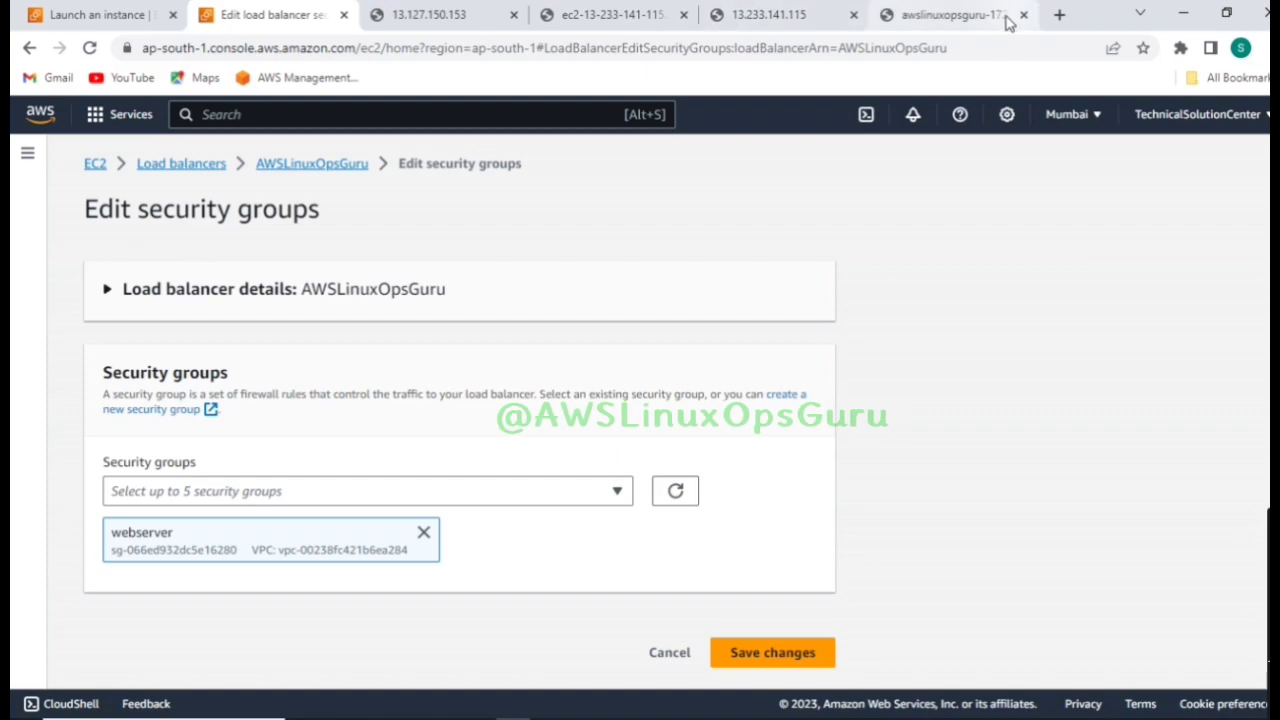
left_click(930, 16)
left_click(89, 48)
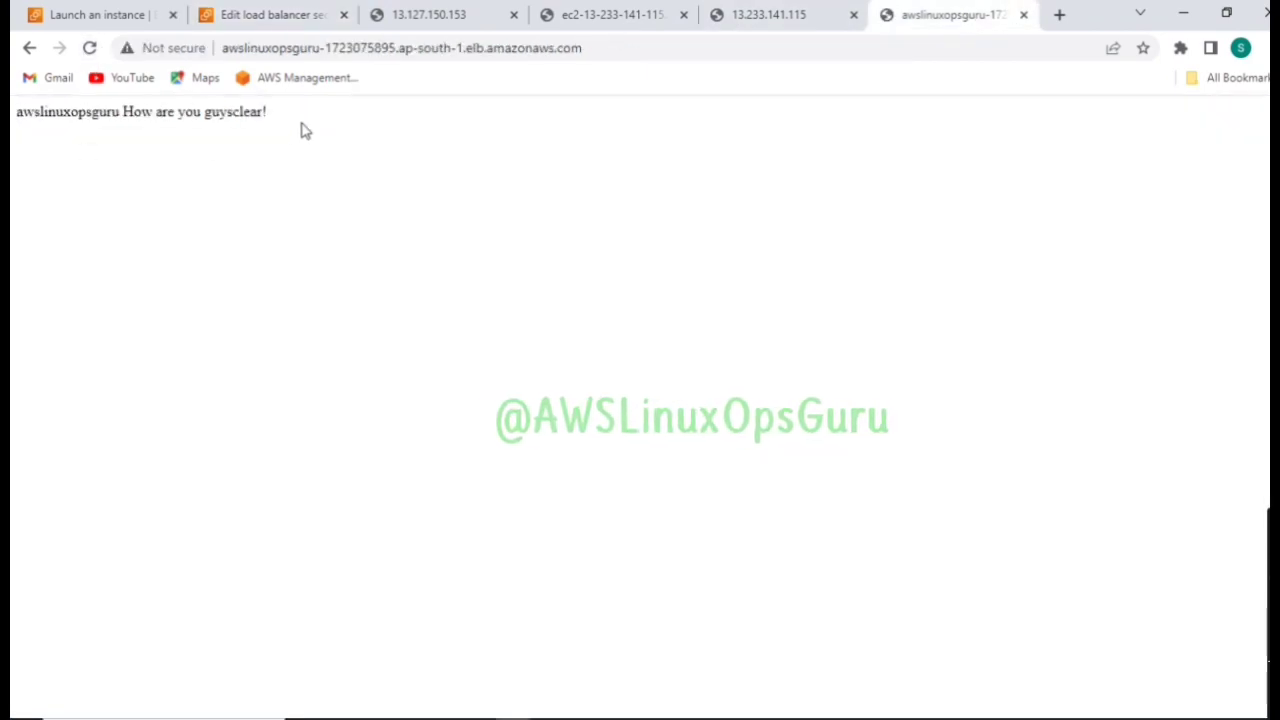
left_click_drag(300, 127, 12, 131)
left_click(89, 48)
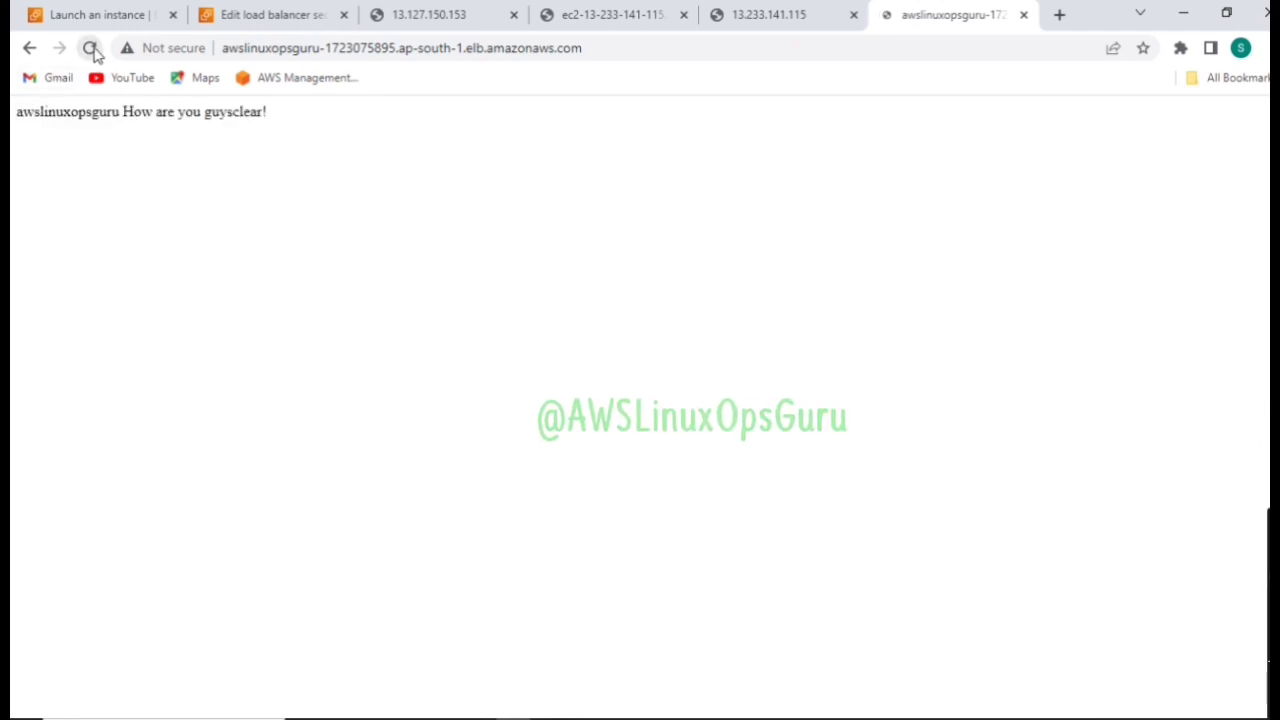
left_click(89, 48)
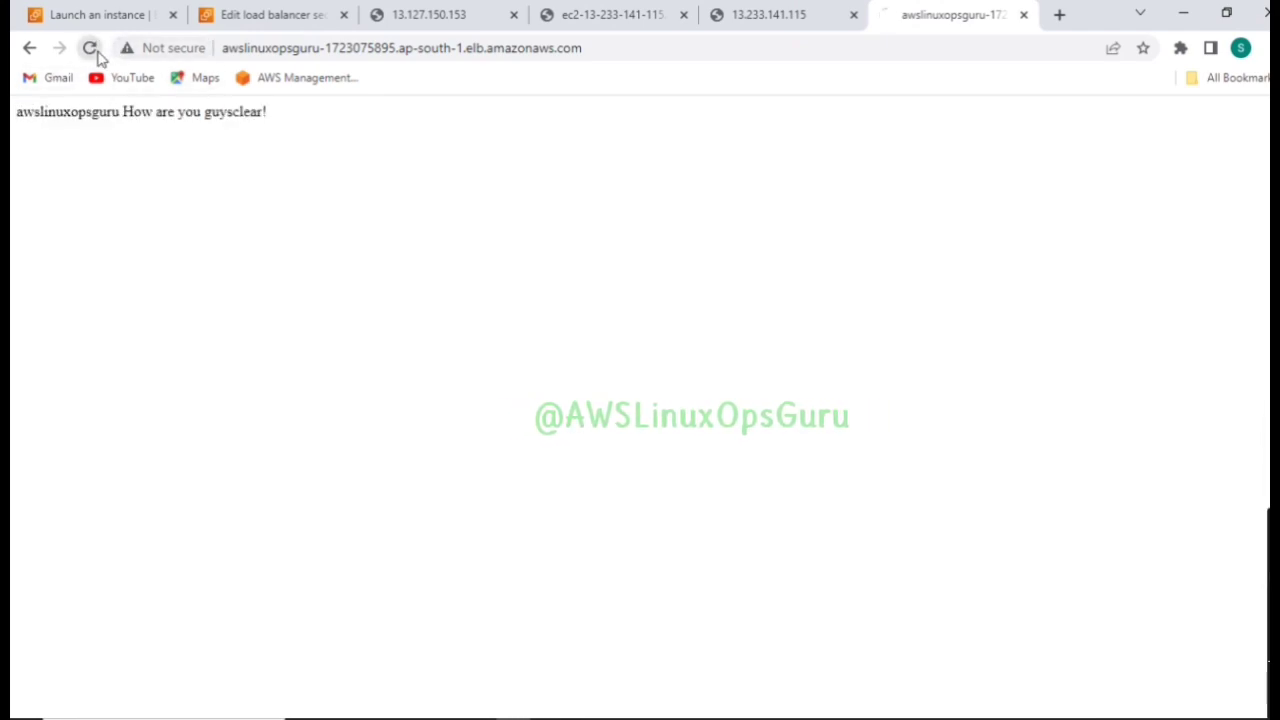
left_click(89, 48)
left_click(97, 55)
left_click(97, 55)
left_click(97, 55)
left_click(97, 55)
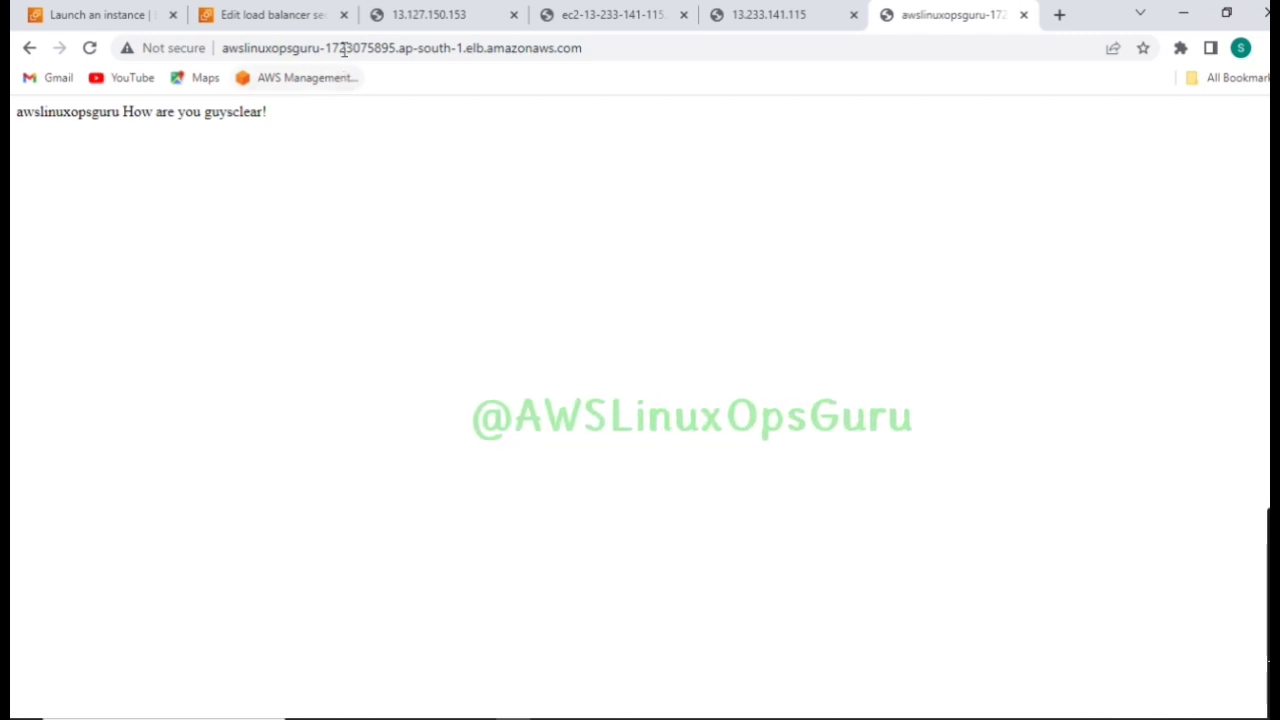
left_click(270, 15)
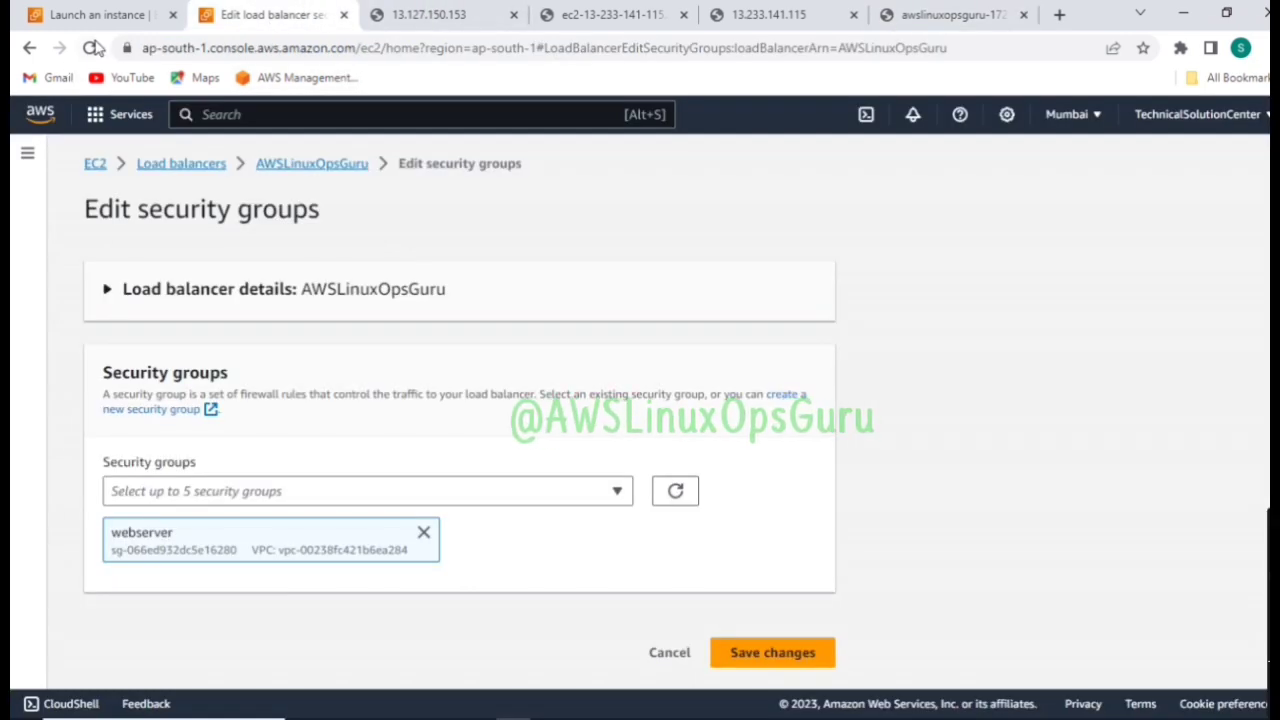
left_click(908, 17)
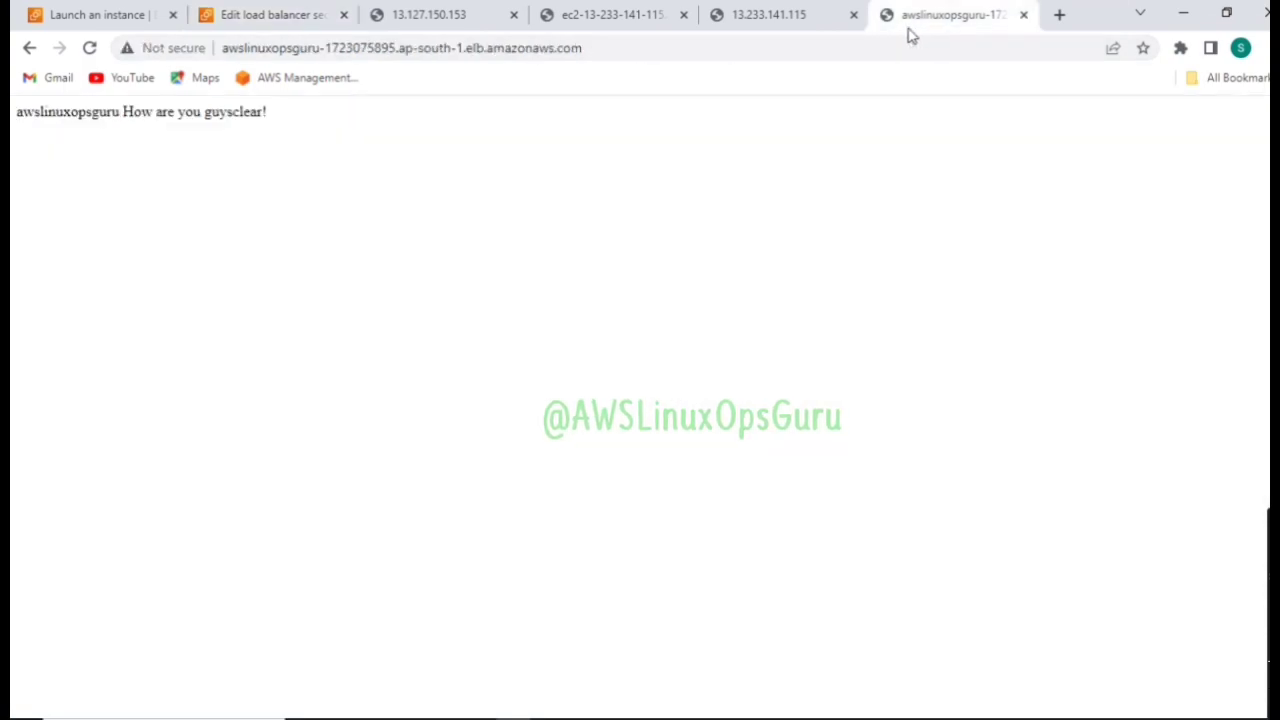
left_click(89, 47)
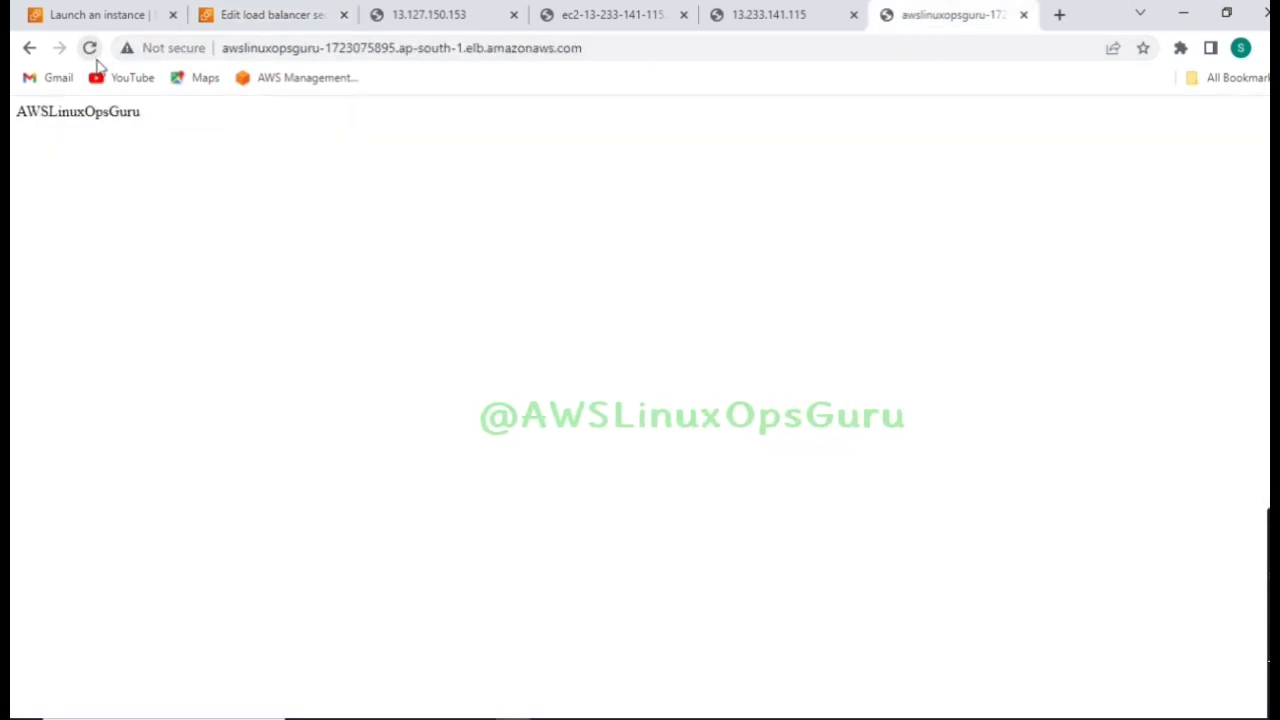
left_click(89, 47)
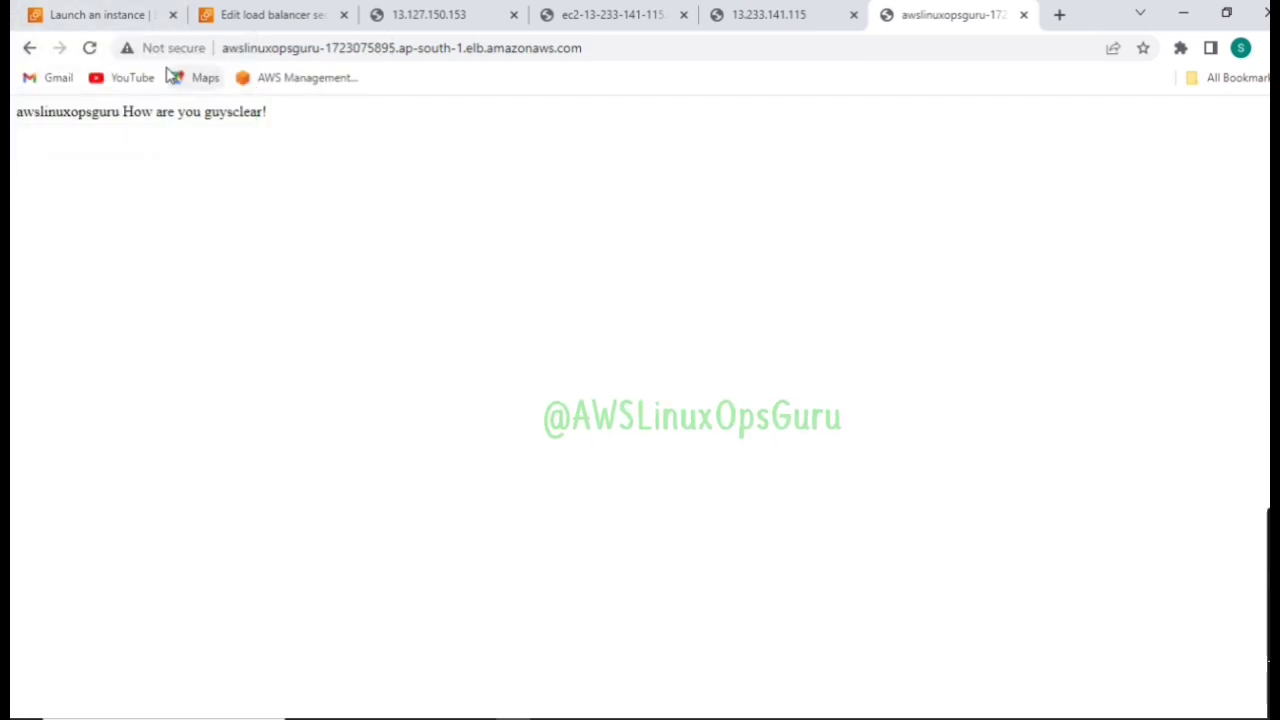
left_click(89, 48)
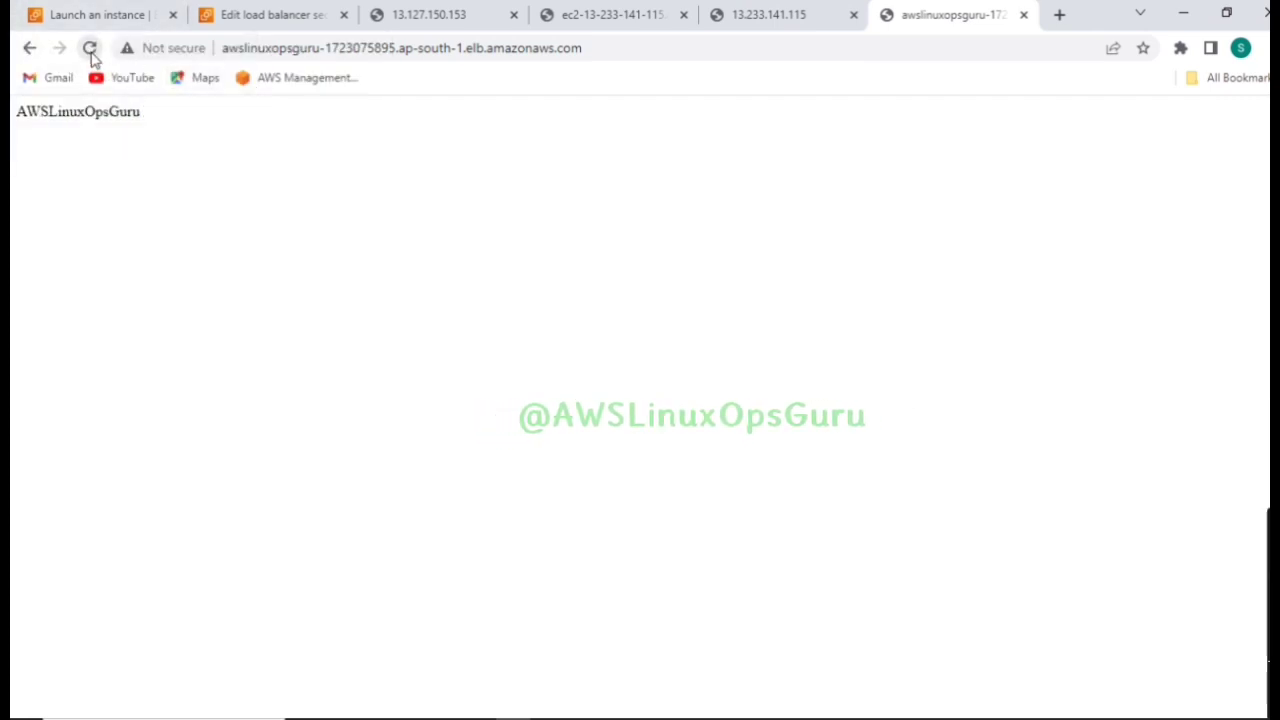